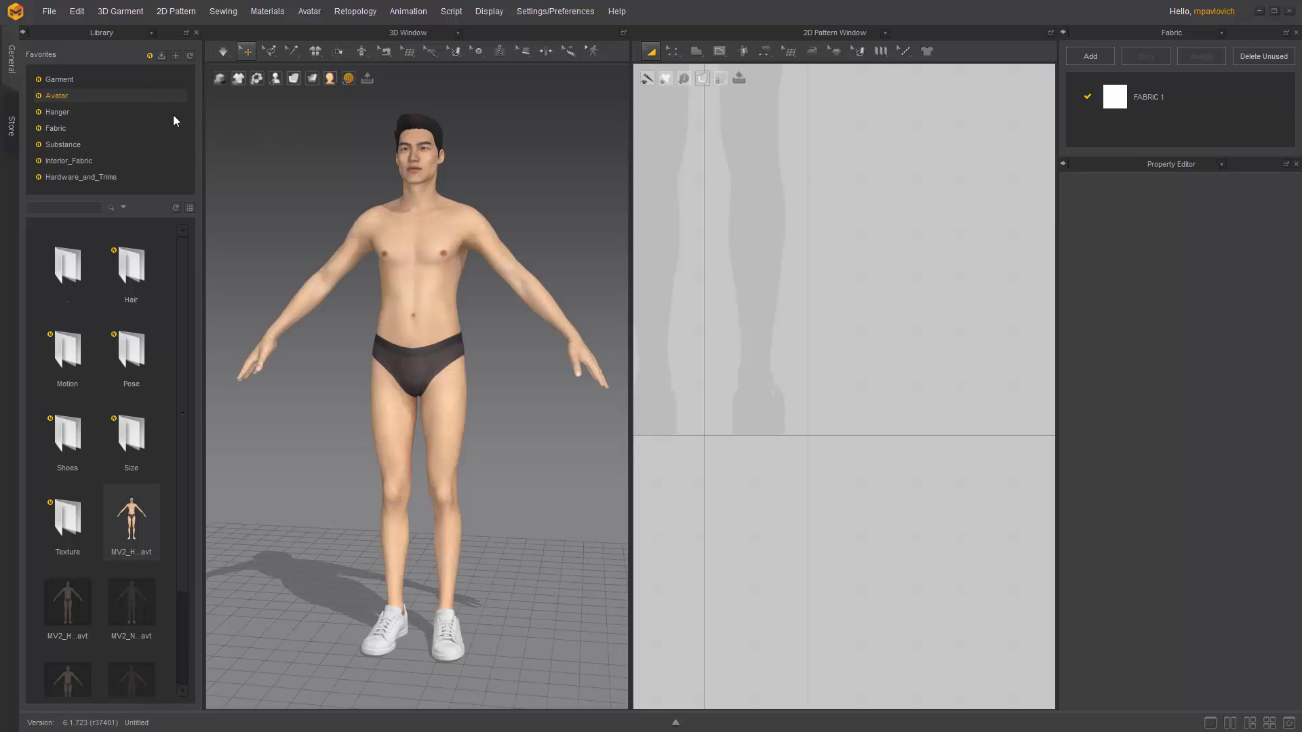
- Export the avatar as an OBJ named MarvAvatar to the Desktop, as a single welded object with all avatars included
{"action": "left_click", "coordinate": [49, 12]}
{"action": "mouse_move", "coordinate": [71, 151]}
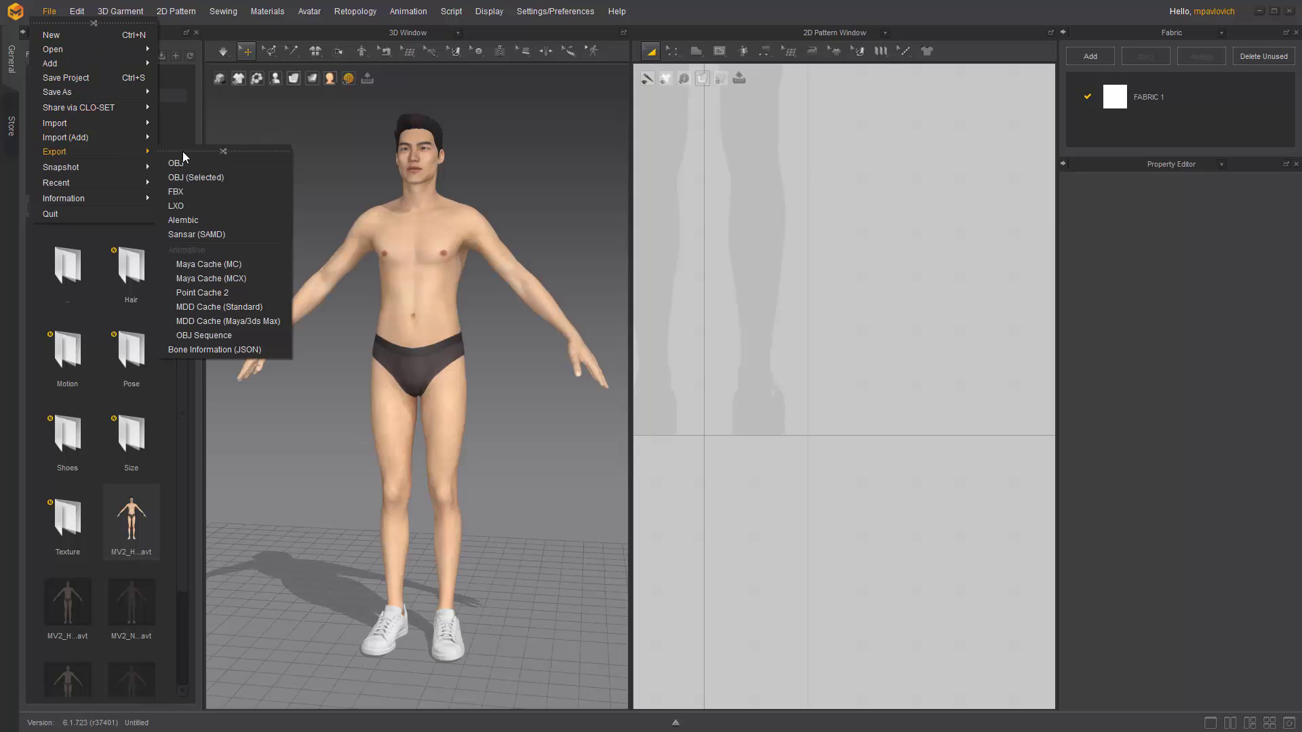
{"action": "left_click", "coordinate": [183, 159]}
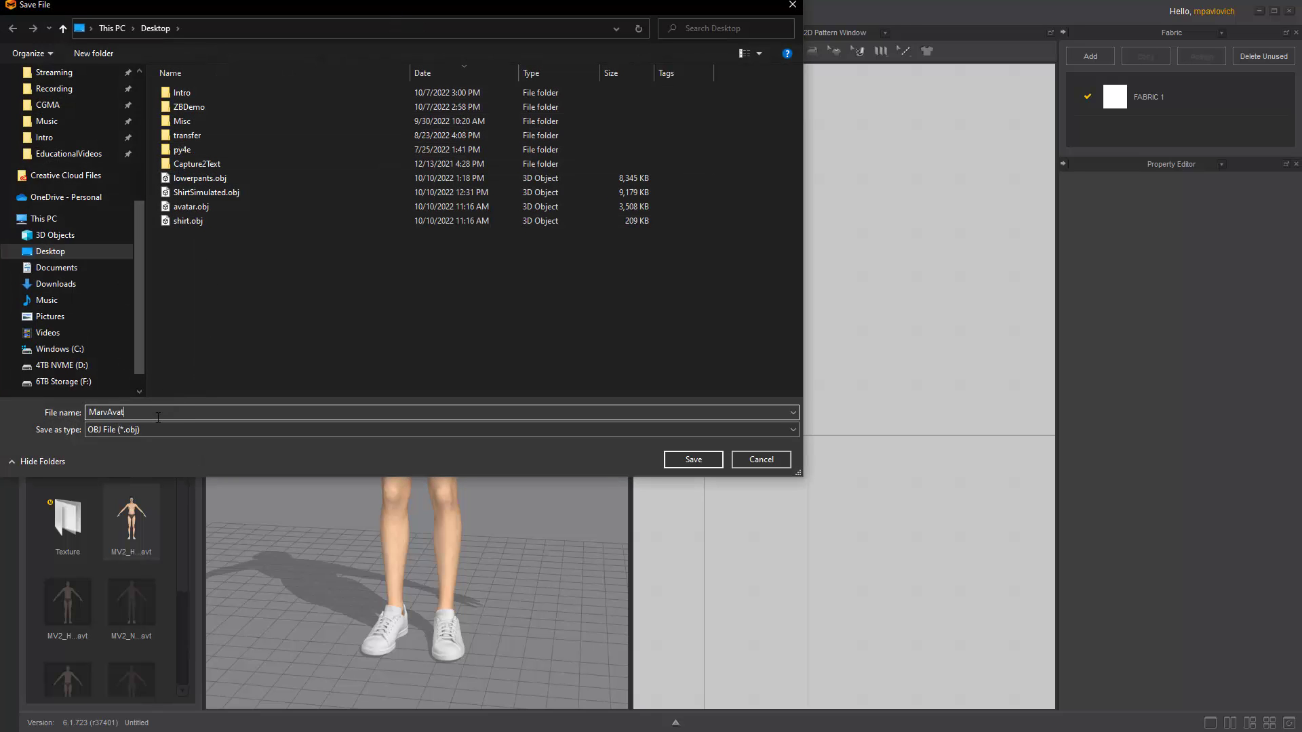
{"action": "key", "text": "Return"}
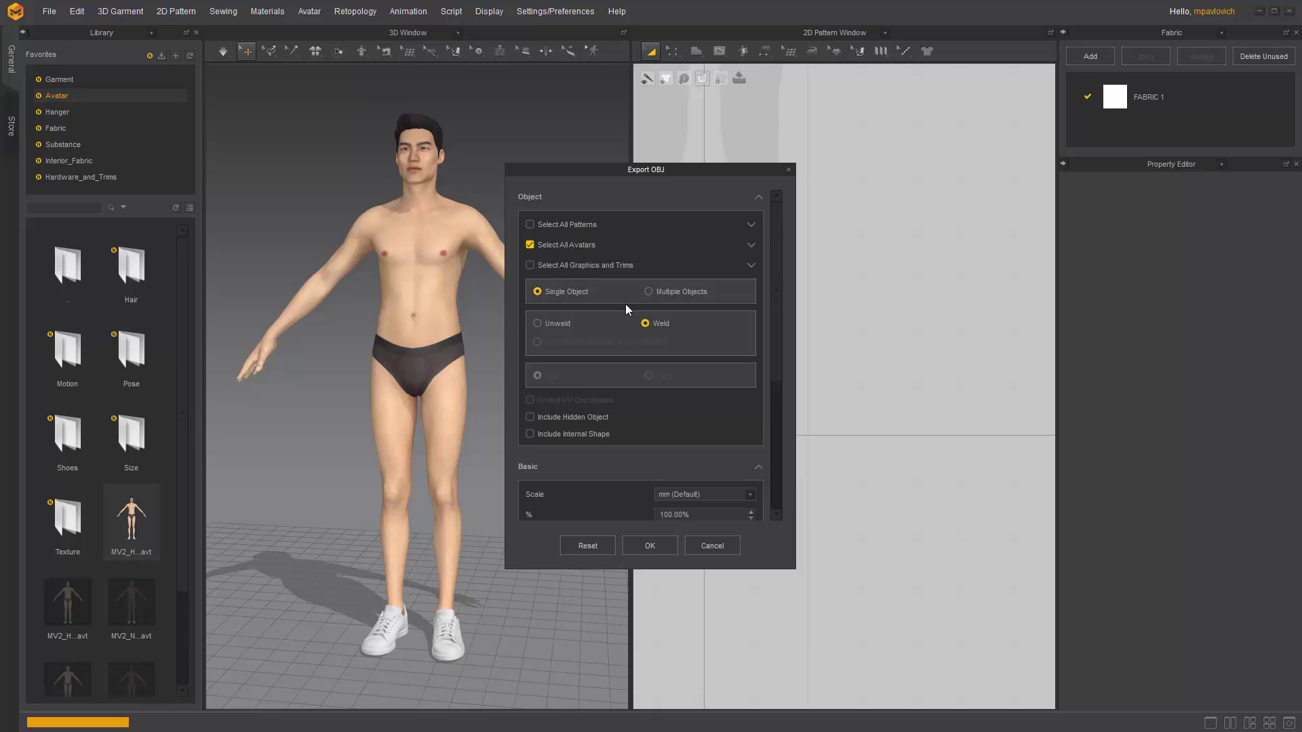
{"action": "left_click", "coordinate": [647, 546]}
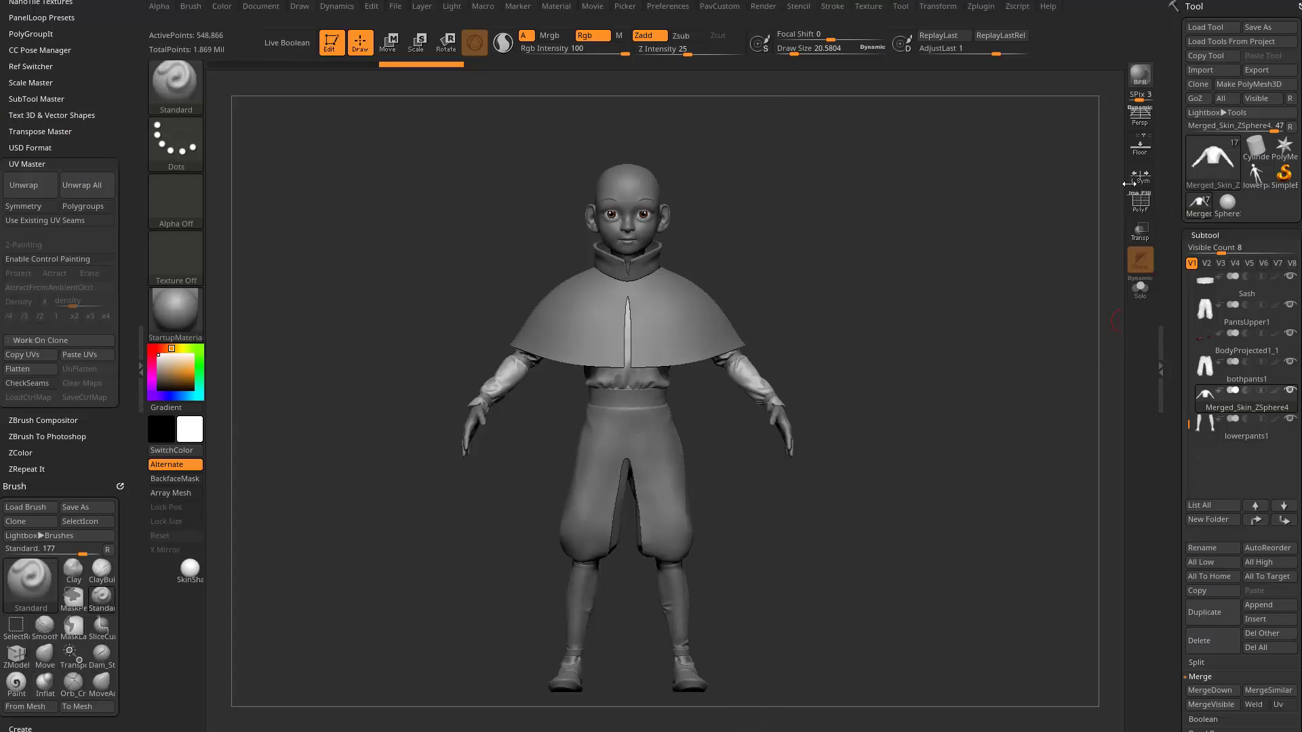
- Switch to ZBrush, clear the character from the canvas and make PolyMesh3D the current tool
{"action": "left_click", "coordinate": [331, 43]}
{"action": "key", "text": "ctrl+n"}
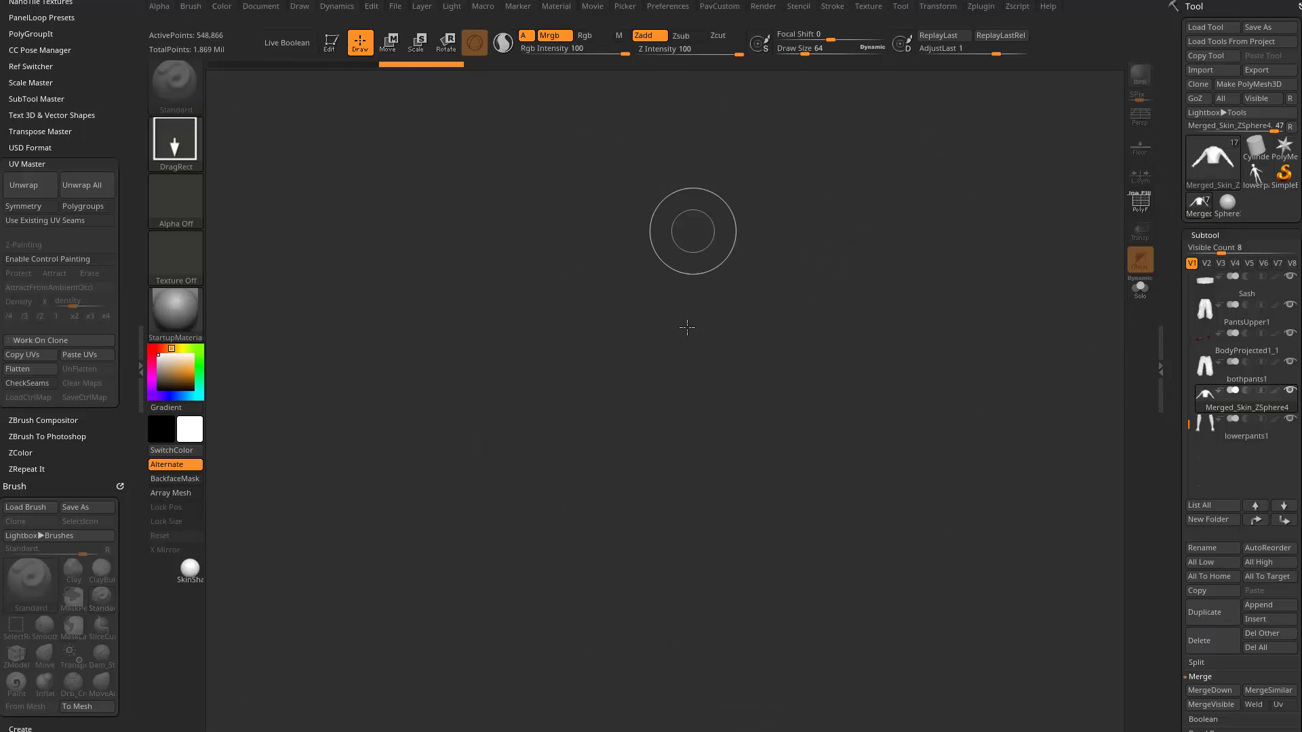
{"action": "left_click", "coordinate": [1284, 175]}
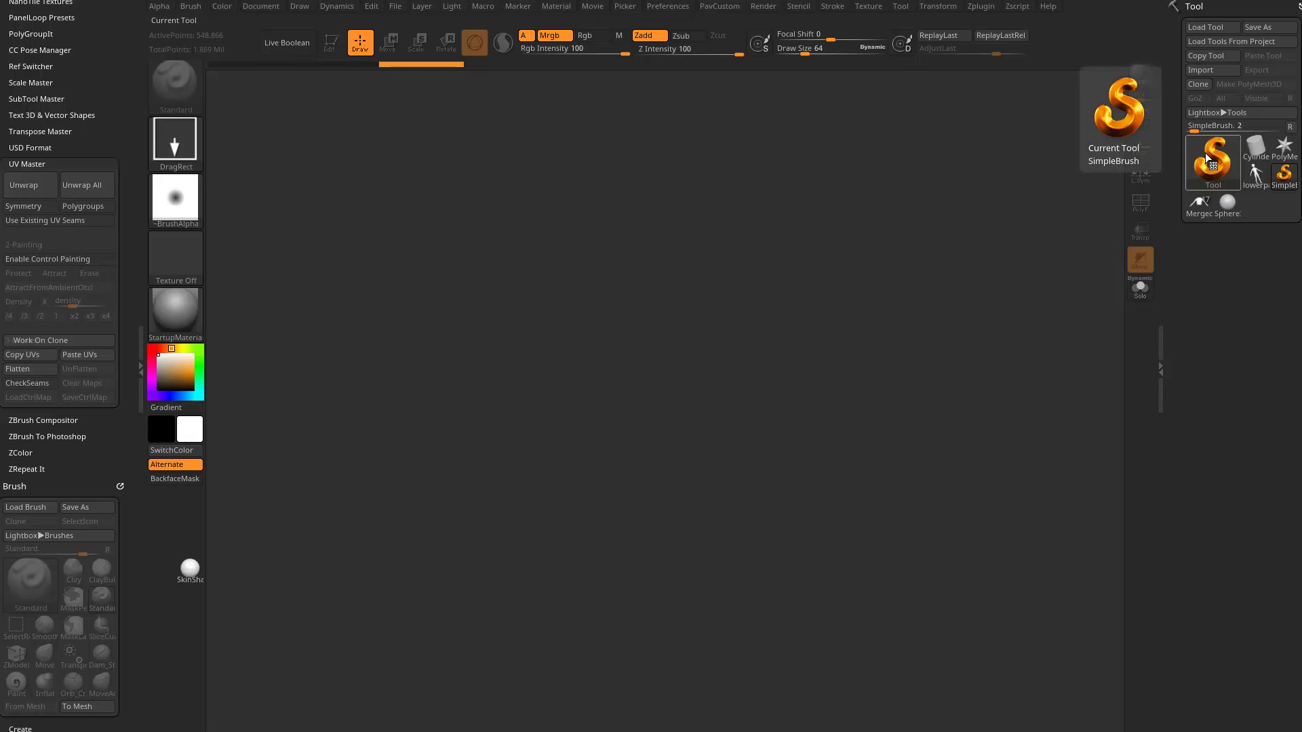
- Import MarvAvatar from the Desktop, place it on the canvas and make it editable in a straight front view
{"action": "left_click", "coordinate": [1202, 72]}
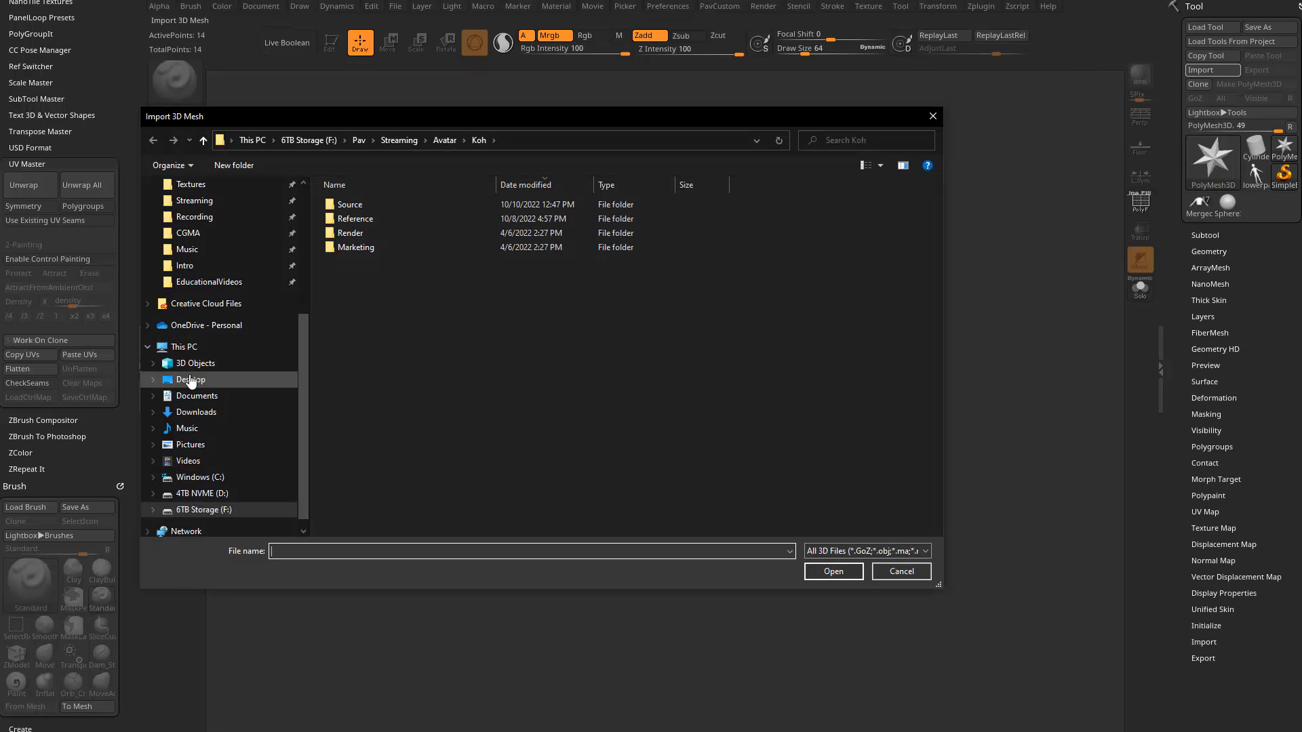
{"action": "left_click", "coordinate": [190, 379]}
{"action": "double_click", "coordinate": [389, 292]}
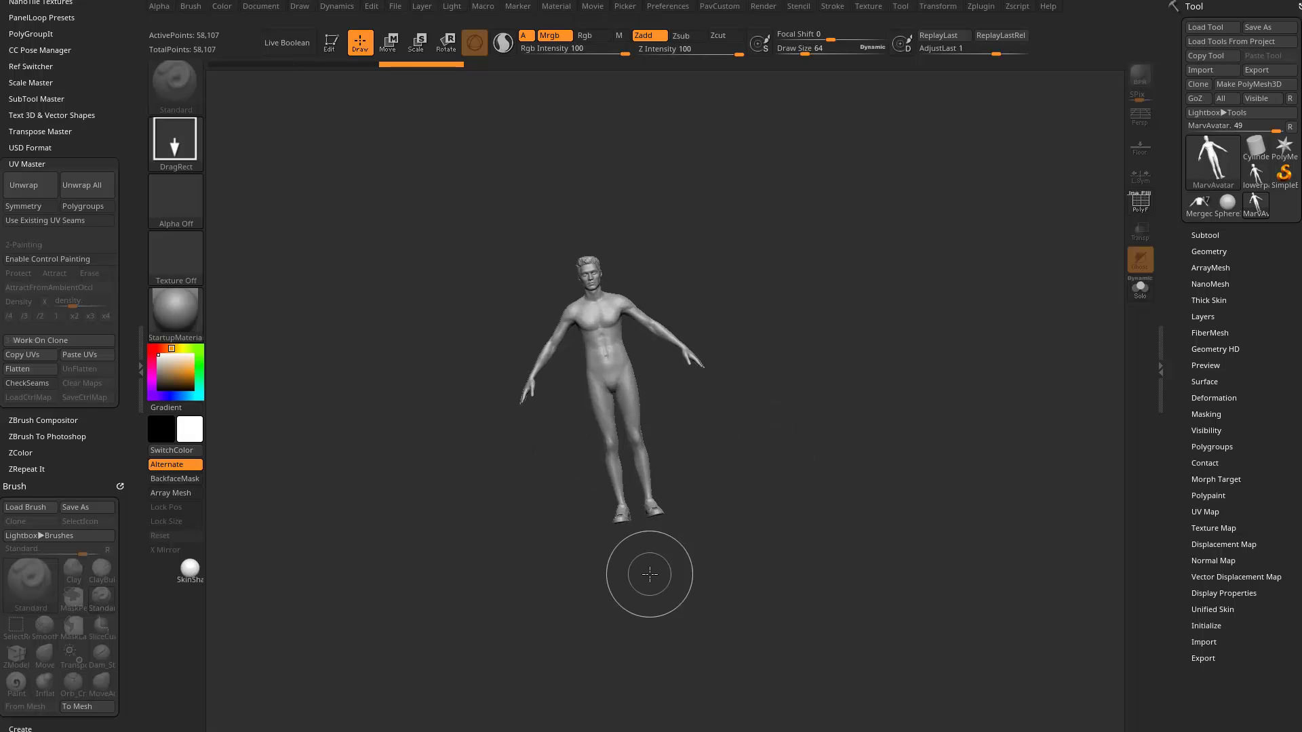
{"action": "left_click", "coordinate": [329, 42]}
{"action": "left_click_drag", "start_coordinate": [610, 203], "coordinate": [898, 331], "text": "shift"}
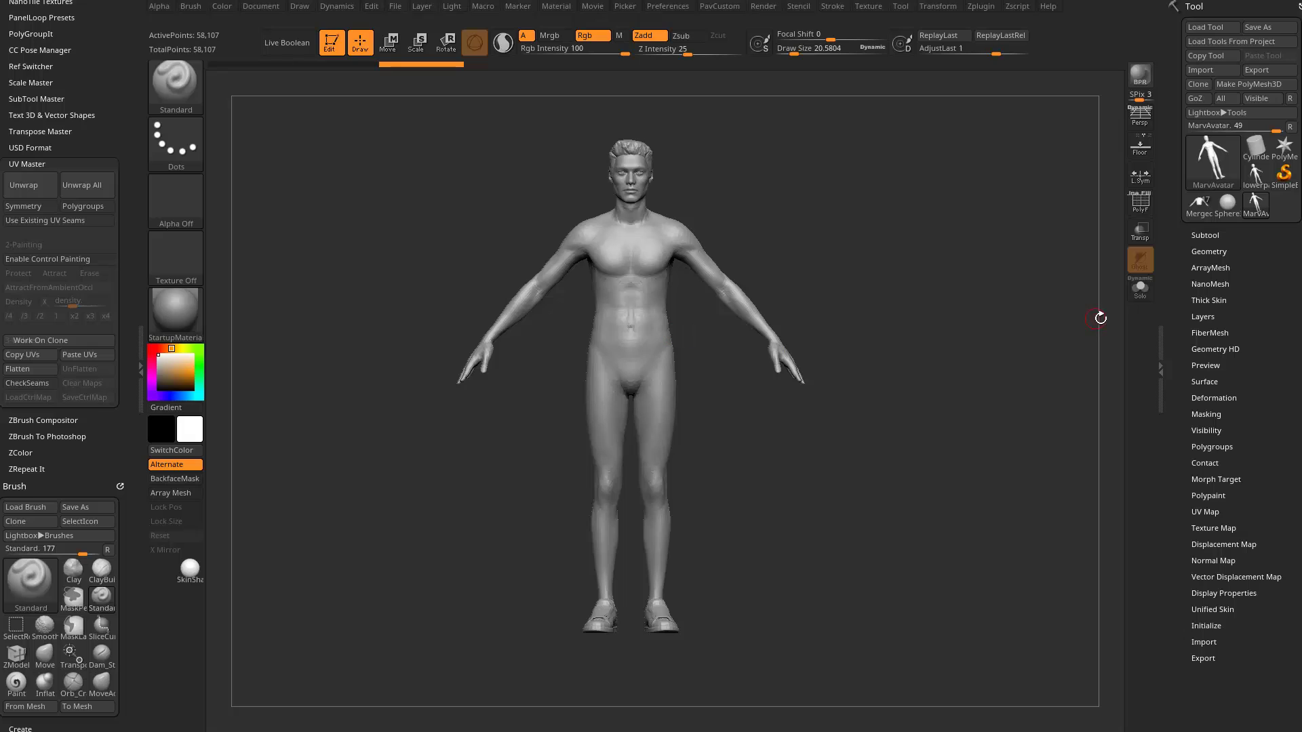
- Select the BodyProjected subtool of the clothed character and append that body to the MarvAvatar tool
{"action": "left_click", "coordinate": [1198, 204]}
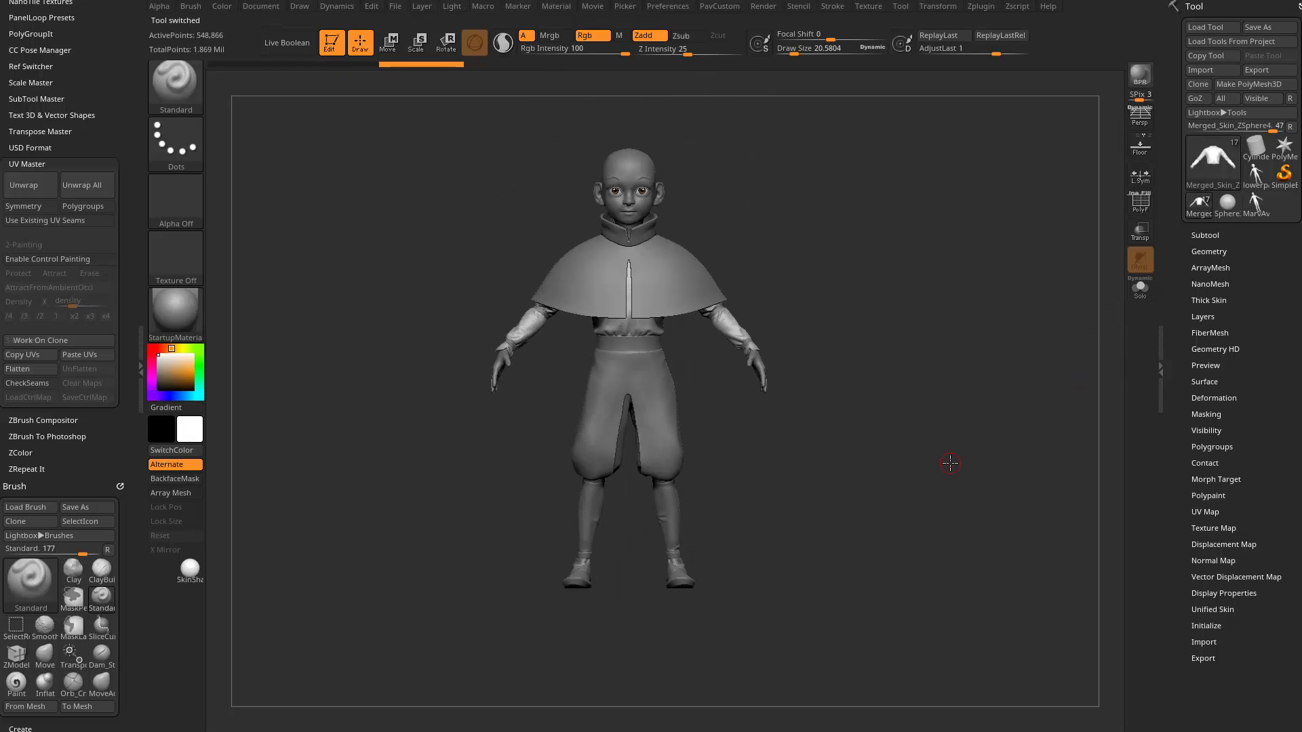
{"action": "left_click", "coordinate": [638, 186], "text": "alt"}
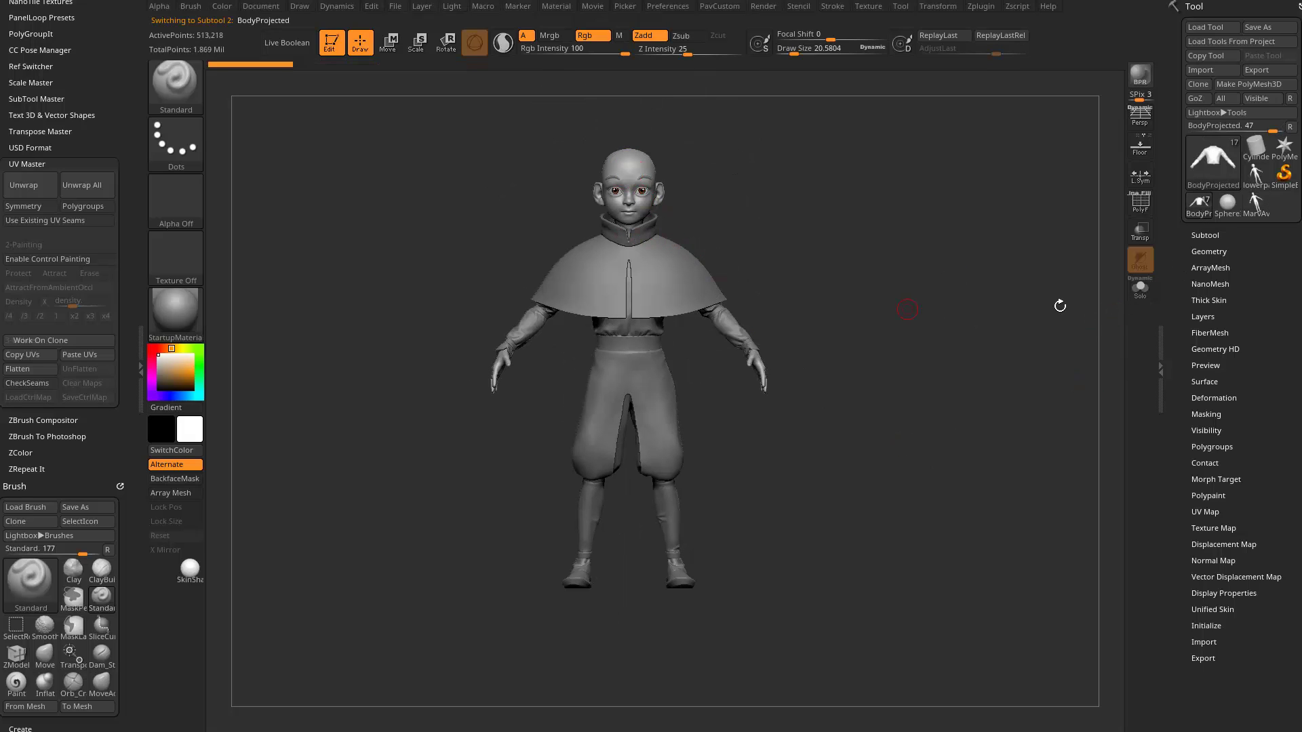
{"action": "left_click", "coordinate": [1255, 205]}
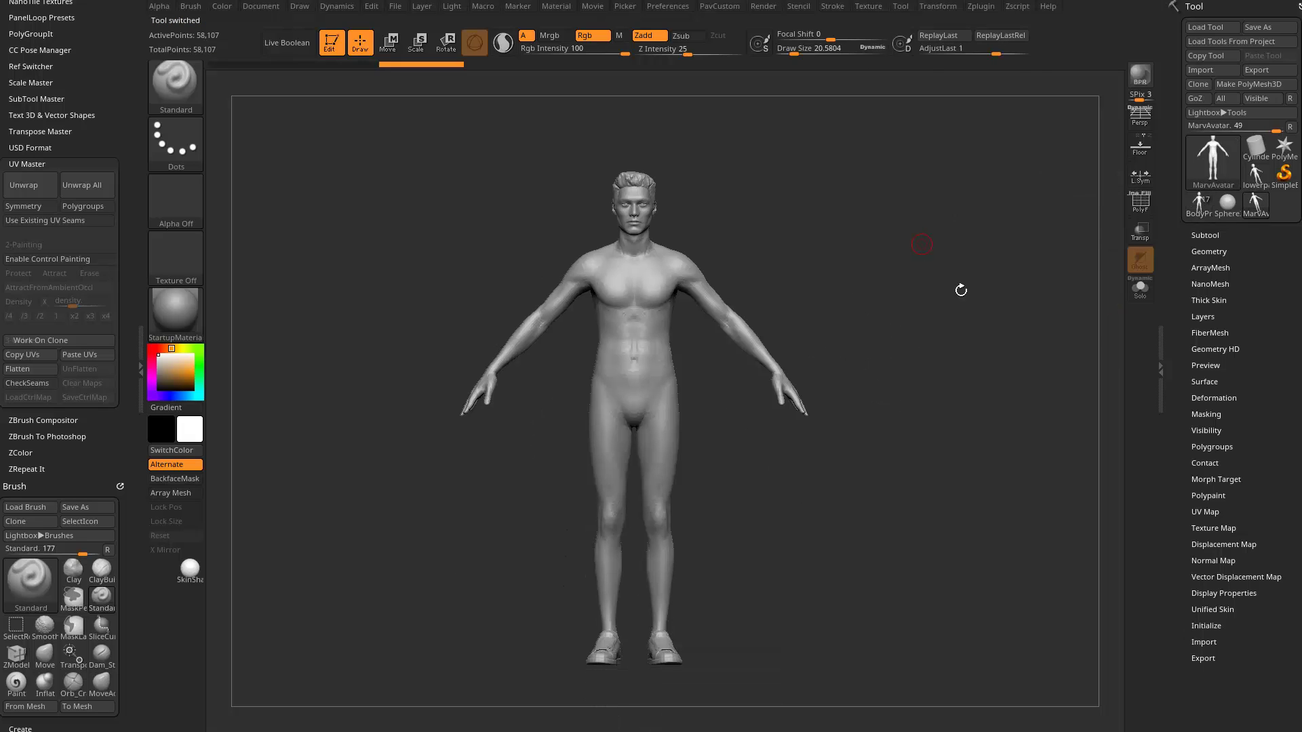
{"action": "key", "text": "shift"}
{"action": "left_click", "coordinate": [1209, 237]}
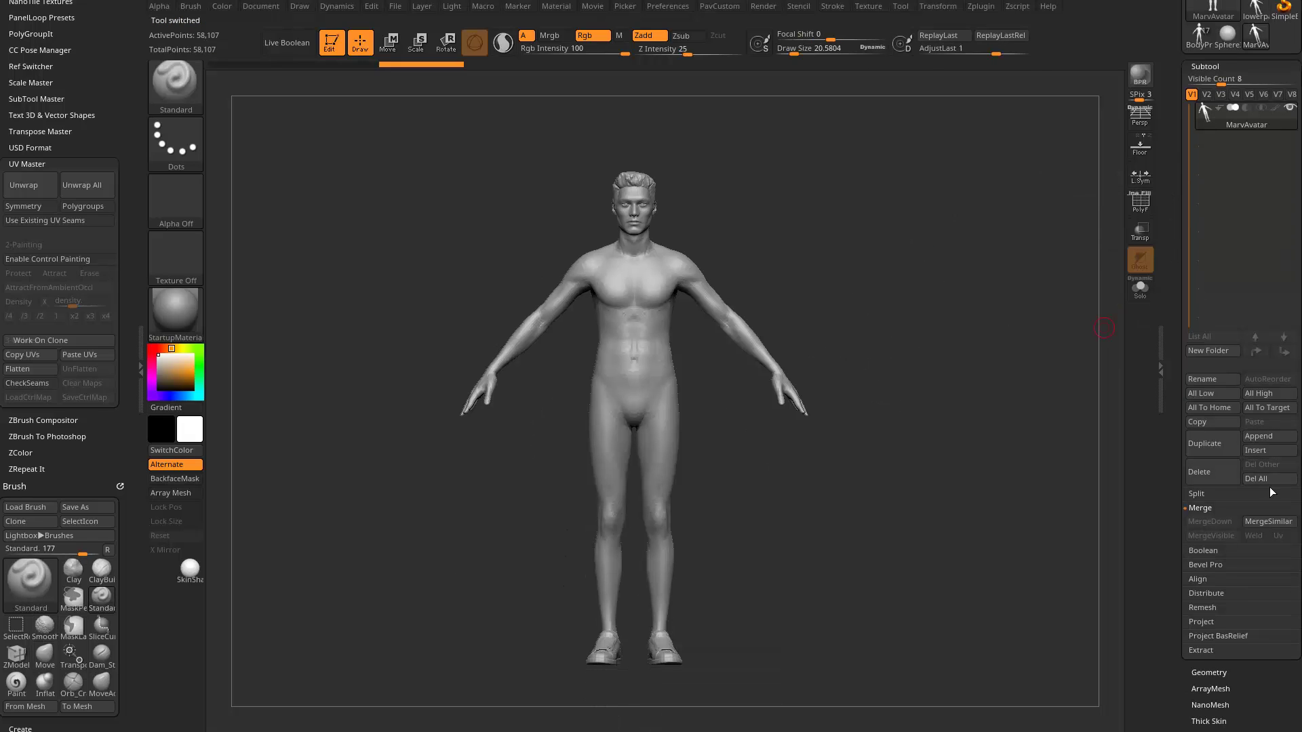
{"action": "left_click", "coordinate": [1273, 439]}
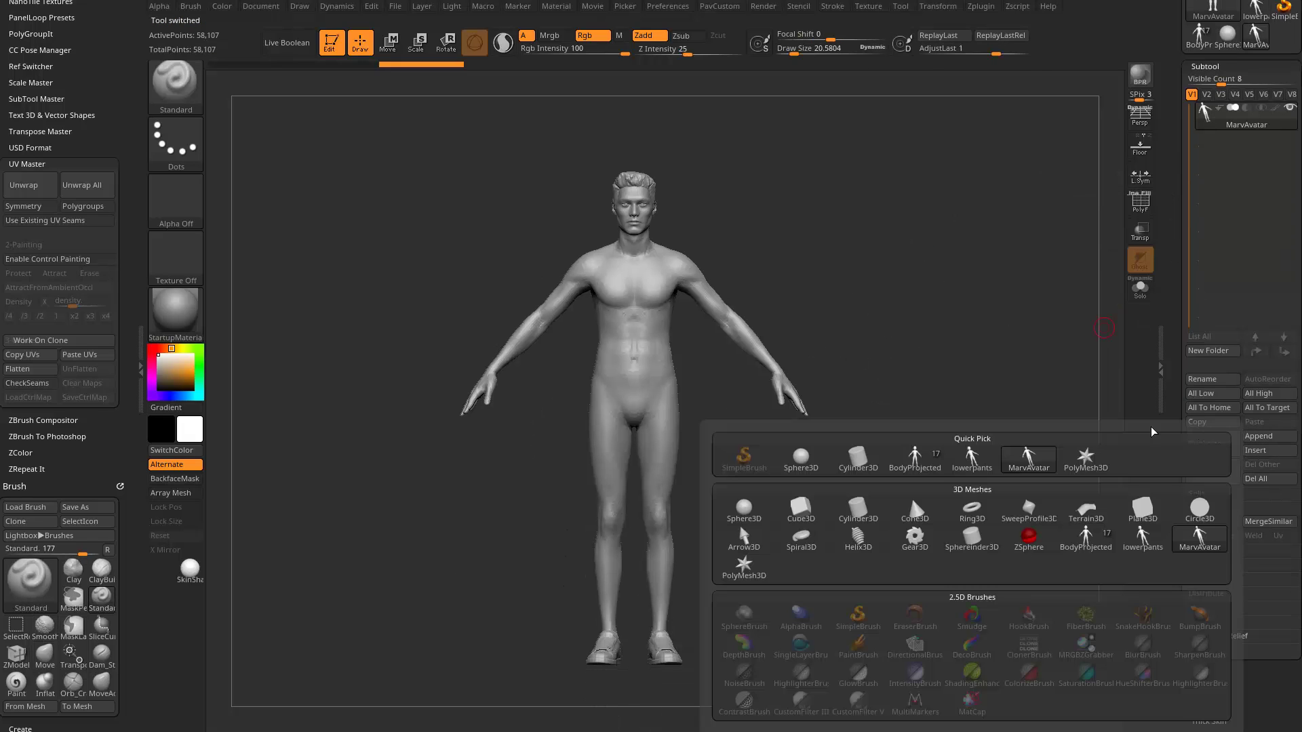
{"action": "left_click", "coordinate": [1101, 539]}
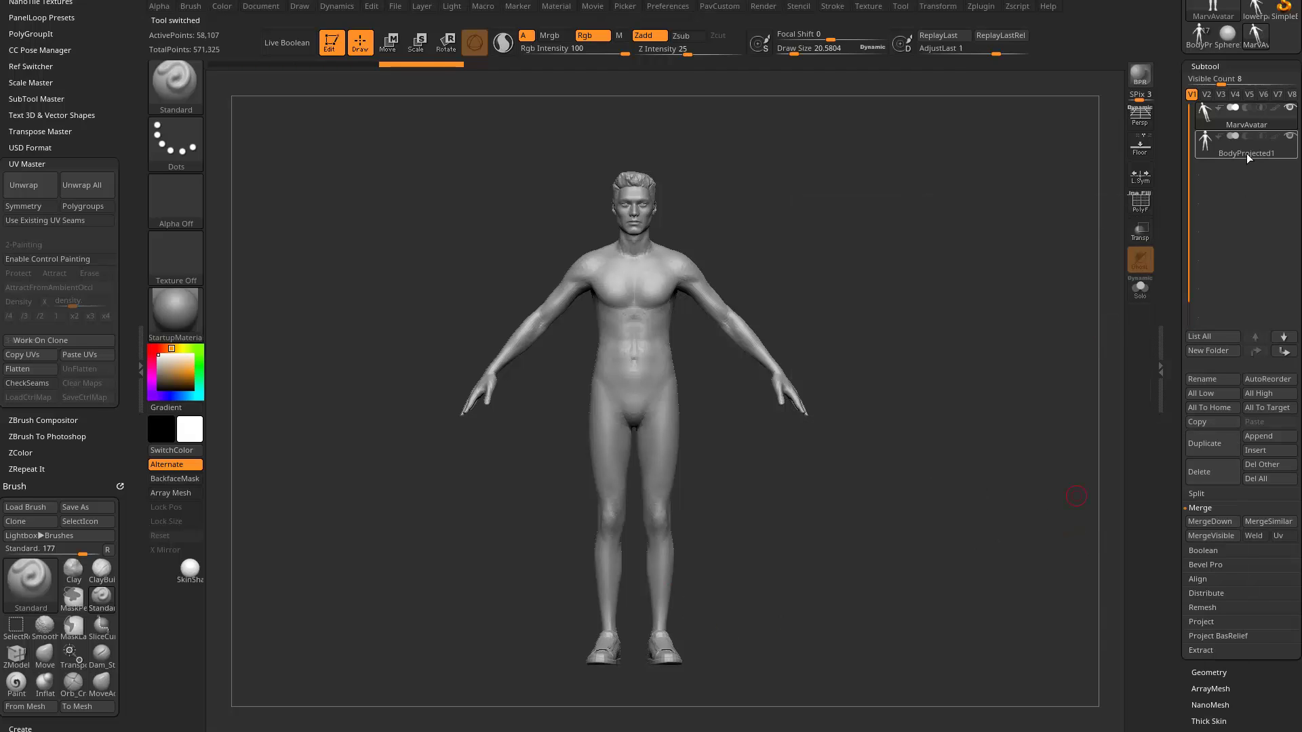
- Select the appended BodyProjected1 subtool and apply the Unify deformation to match it to the MarvAvatar scale
{"action": "left_click", "coordinate": [1247, 158]}
{"action": "mouse_move", "coordinate": [1001, 313]}
{"action": "left_mouse_down"}
{"action": "mouse_move", "coordinate": [947, 328]}
{"action": "mouse_move", "coordinate": [1006, 330]}
{"action": "left_mouse_up"}
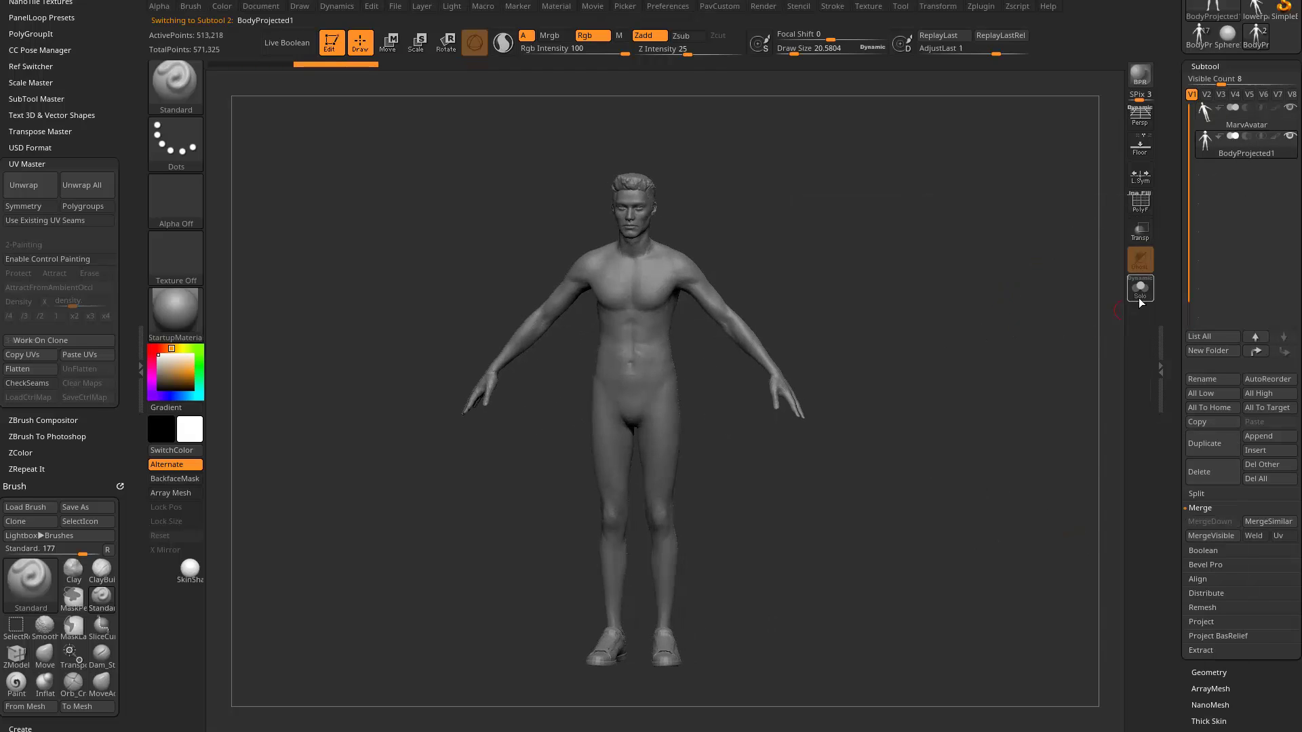
{"action": "left_click", "coordinate": [1138, 299]}
{"action": "left_click", "coordinate": [1138, 298]}
{"action": "left_click_drag", "start_coordinate": [1168, 323], "coordinate": [1170, 177]}
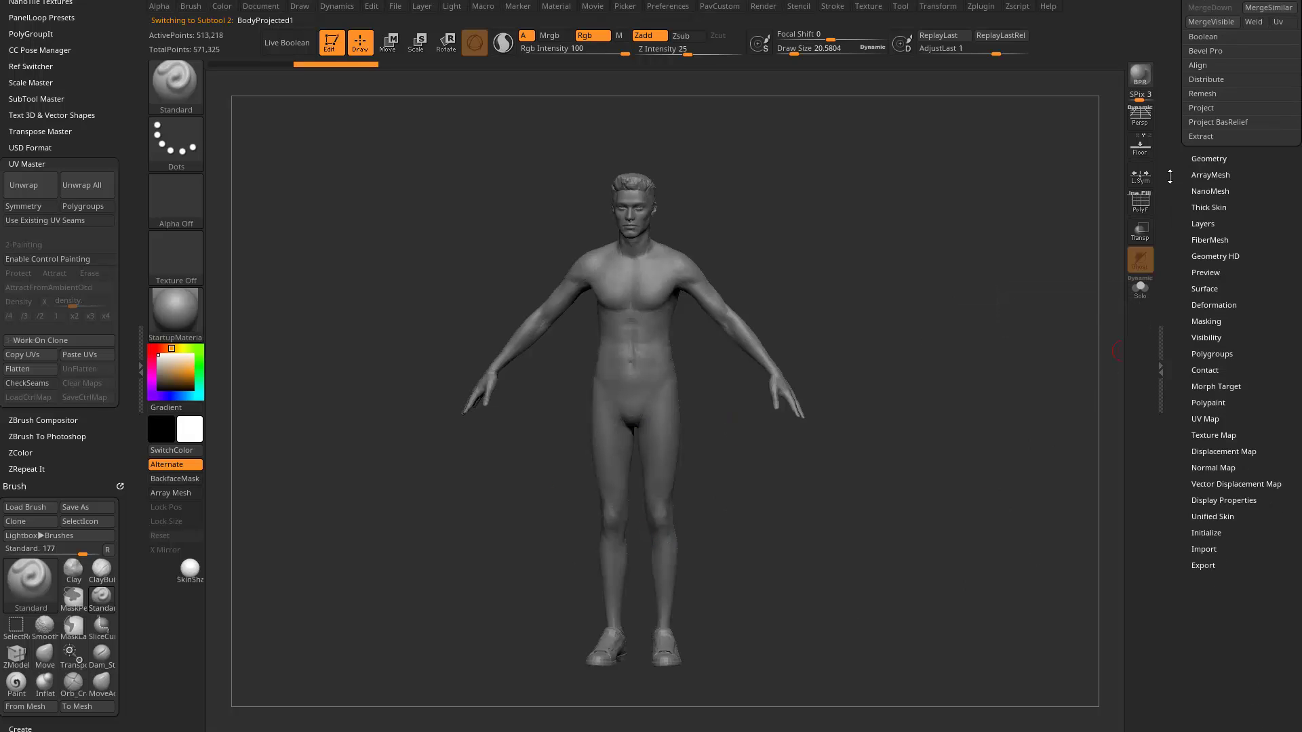
{"action": "left_click", "coordinate": [1216, 306]}
{"action": "left_click", "coordinate": [1208, 228]}
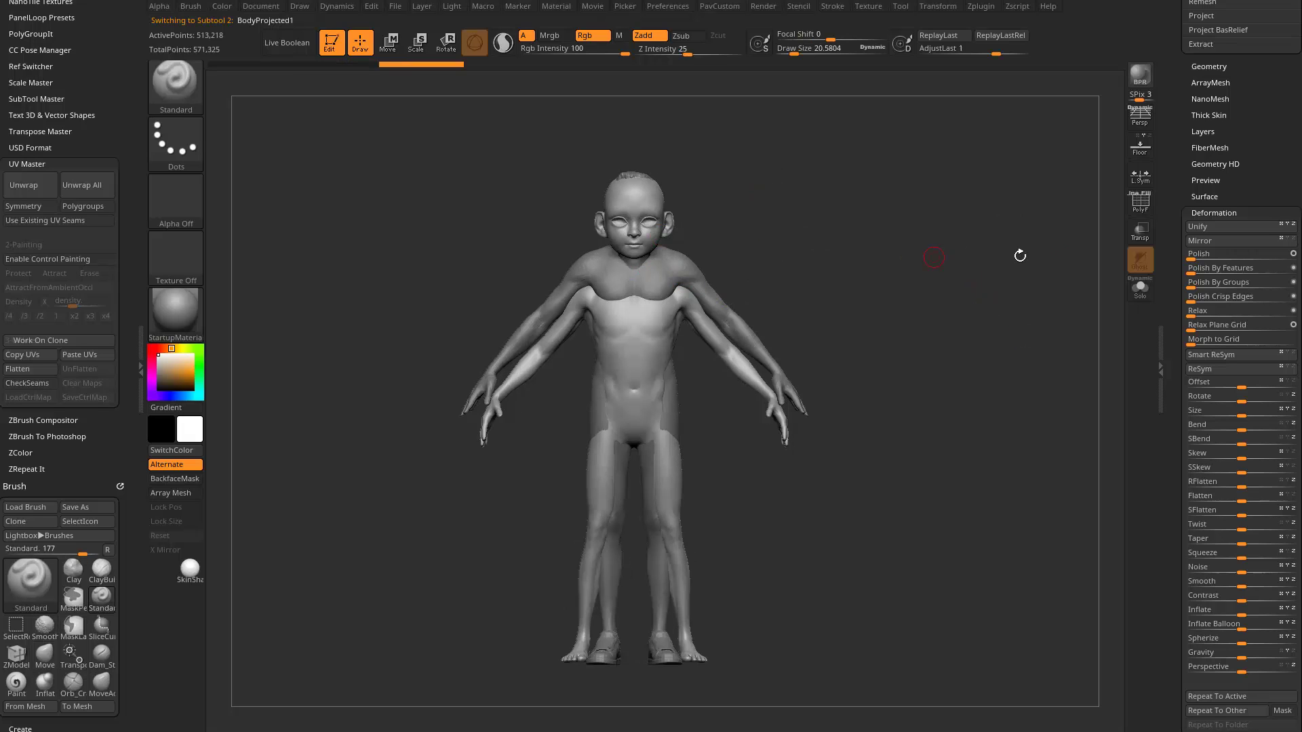
- Isolate the active subtool for comparison and delete the MarvAvatar subtool from the tool
{"action": "left_click", "coordinate": [1139, 288]}
{"action": "left_click_drag", "start_coordinate": [1177, 229], "coordinate": [1178, 380]}
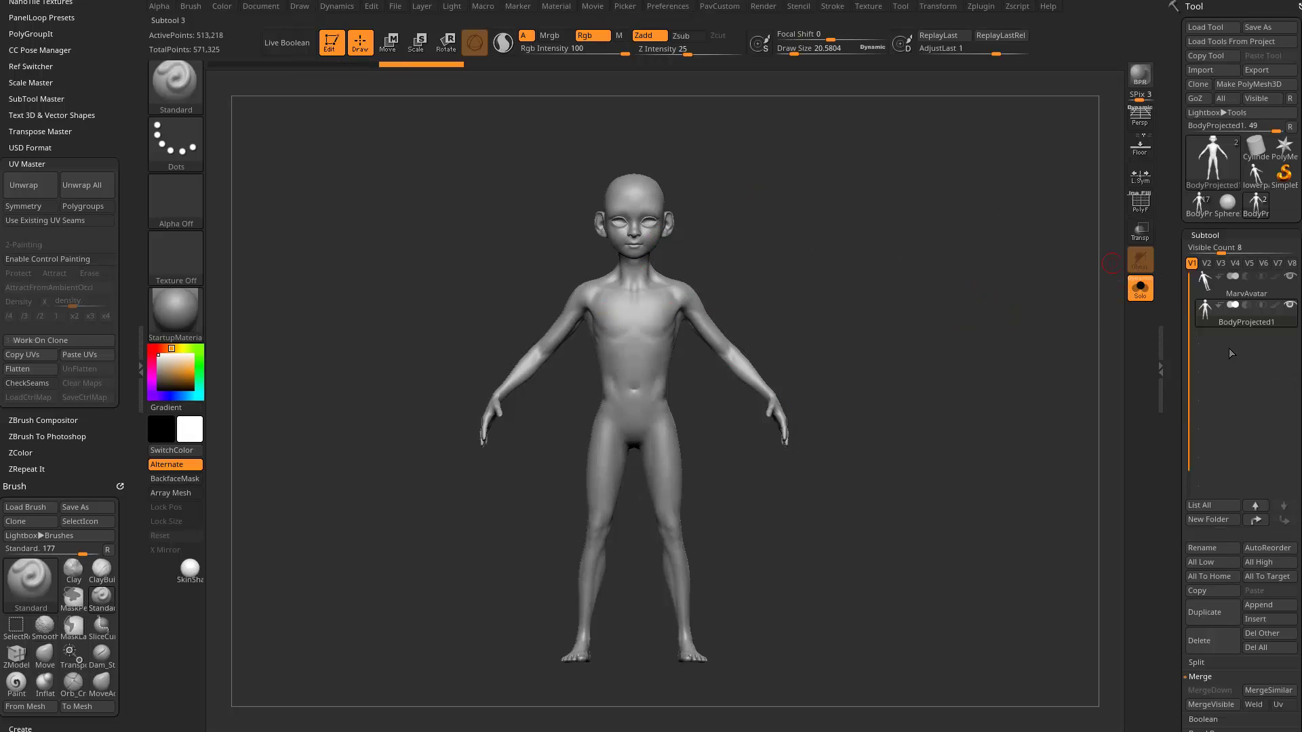
{"action": "left_click", "coordinate": [1246, 285]}
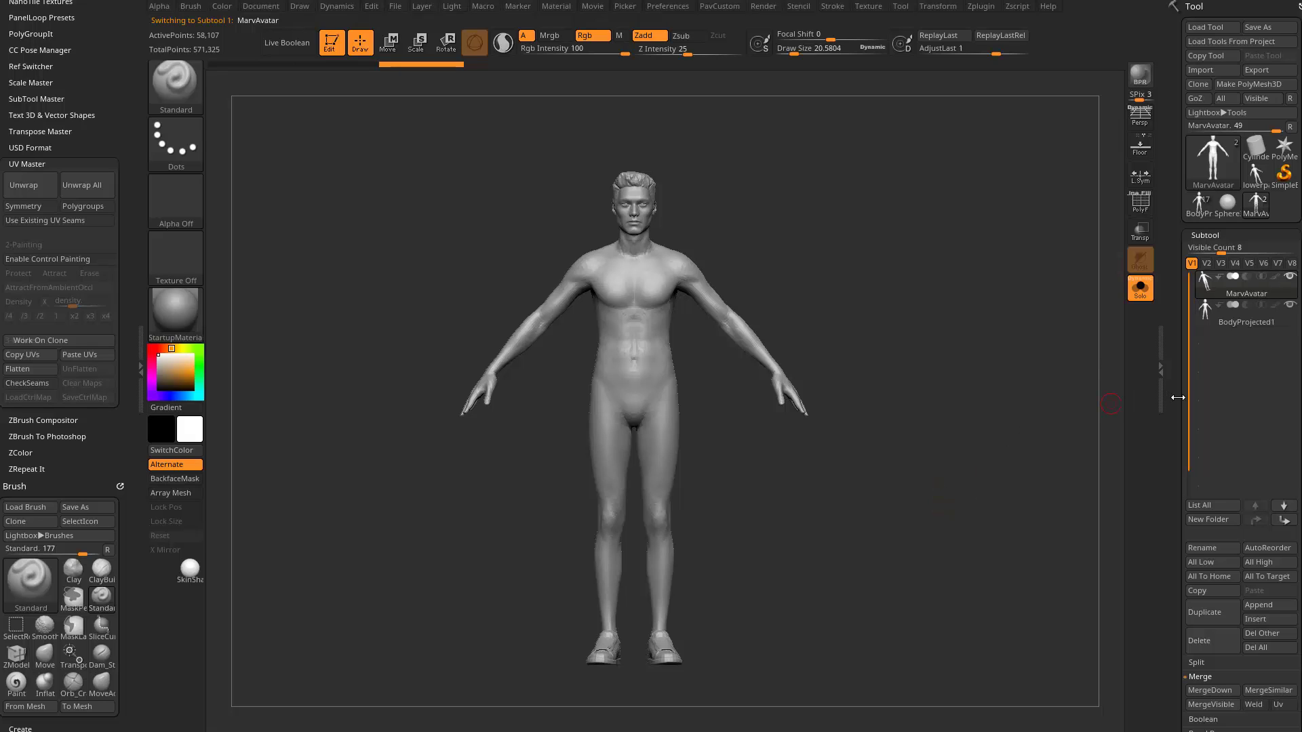
{"action": "left_click", "coordinate": [1198, 640]}
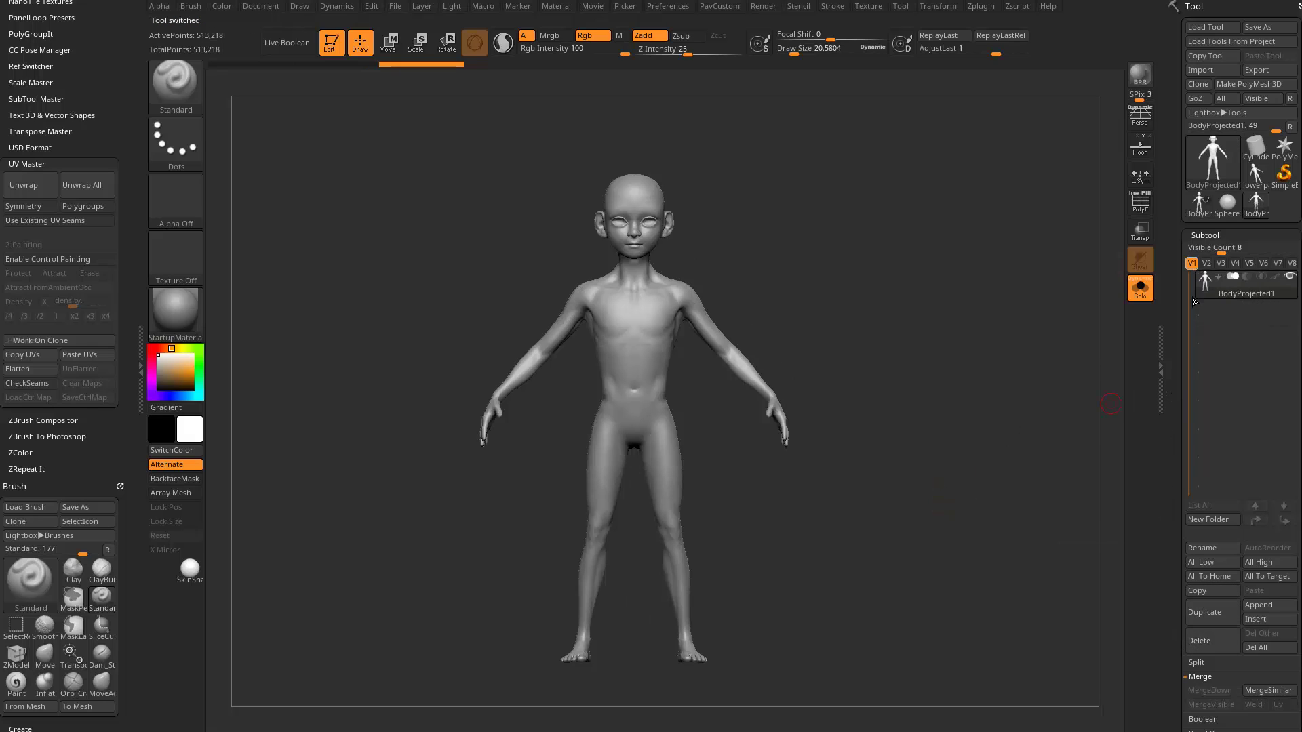
- Rename the remaining BodyProjected1 subtool as avatar
{"action": "left_click", "coordinate": [1192, 550]}
{"action": "type", "text": "body"}
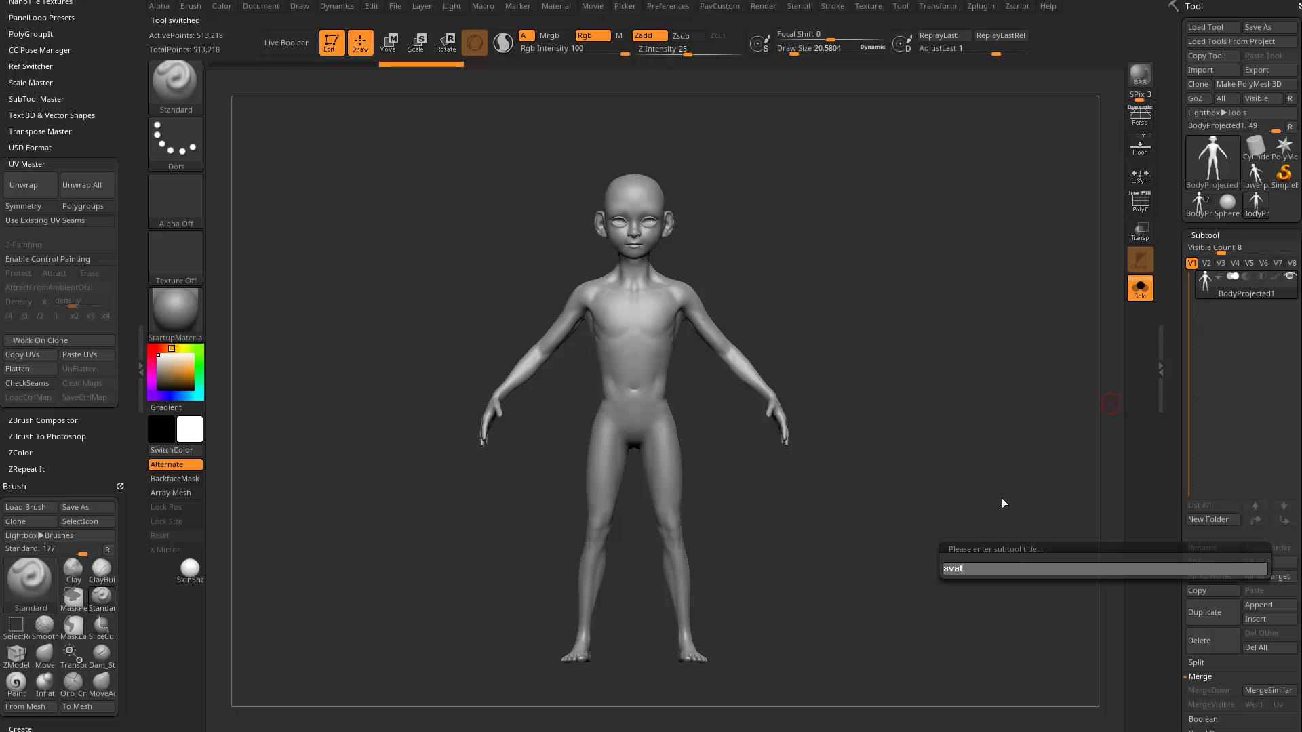
{"action": "key", "text": "Return"}
{"action": "type", "text": "avatar"}
{"action": "key", "text": "Return"}
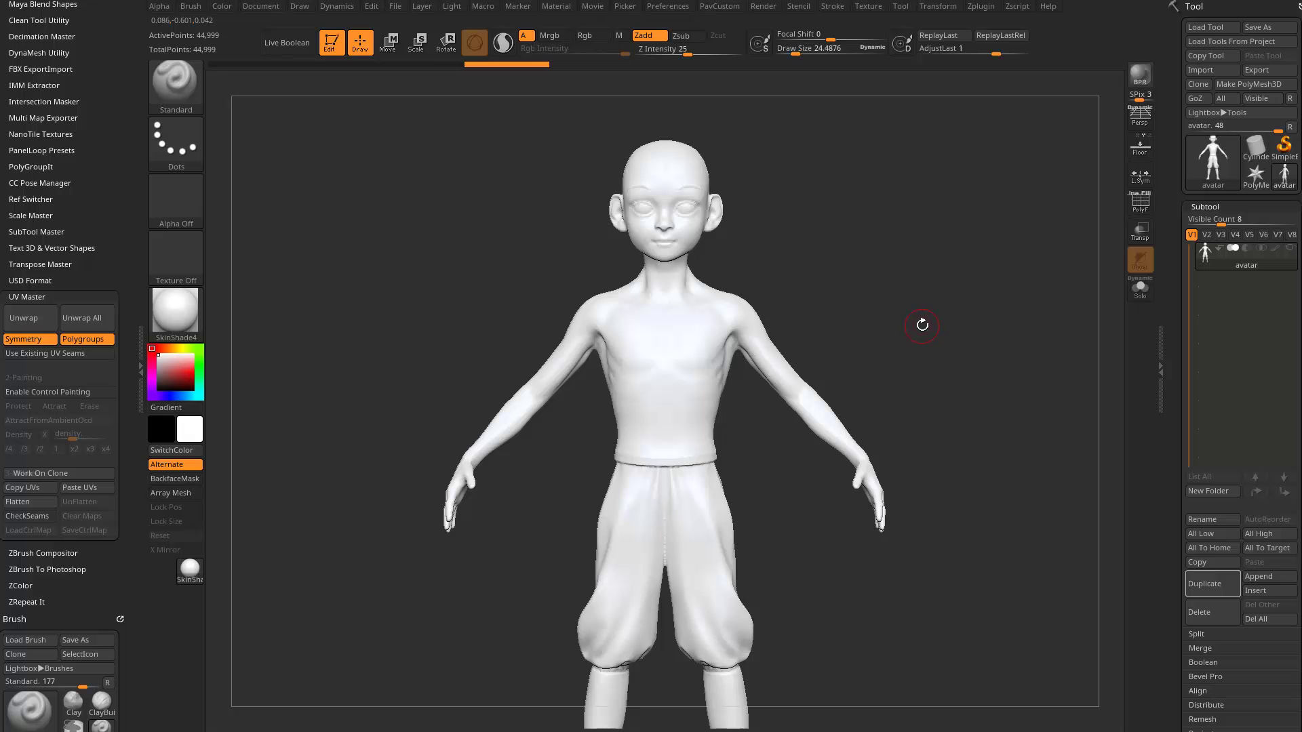
- Duplicate the avatar subtool and use MaskLasso from the side view to mask the copy's torso and arms
{"action": "left_click_drag", "start_coordinate": [922, 325], "coordinate": [878, 335]}
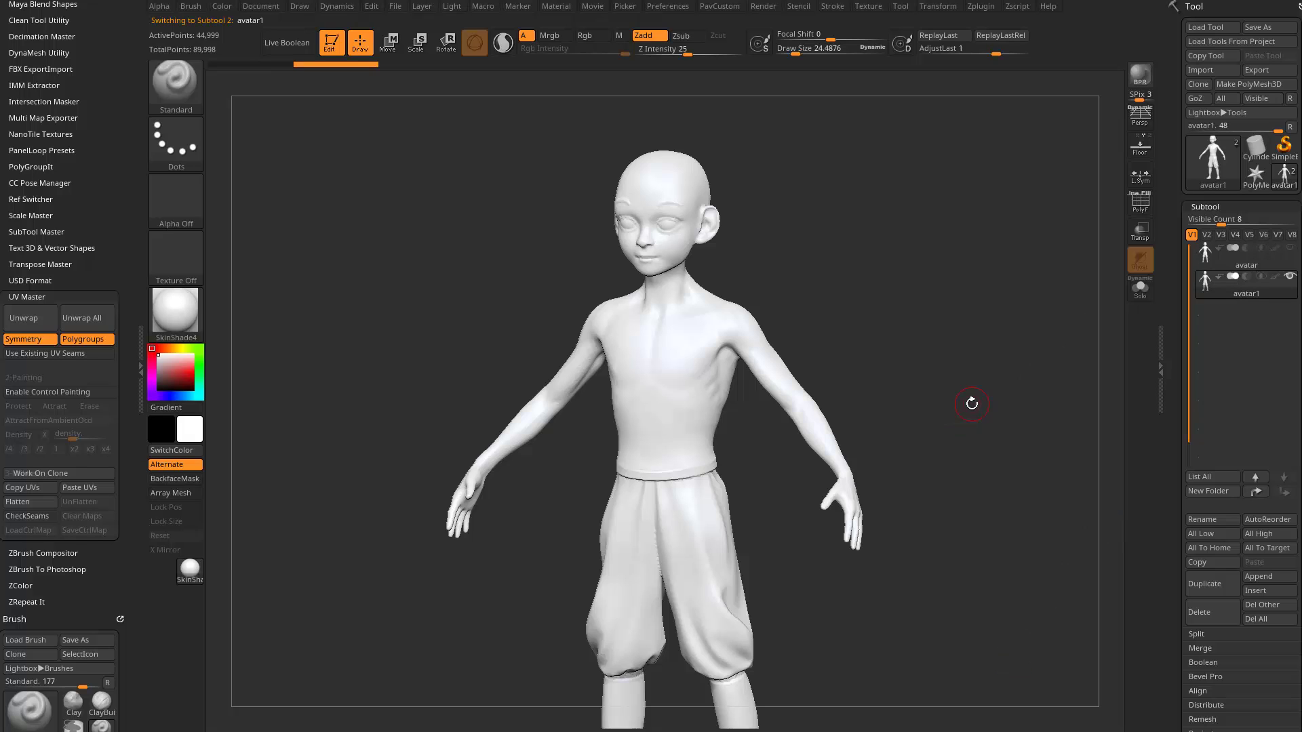
{"action": "left_click_drag", "start_coordinate": [982, 315], "coordinate": [1014, 328]}
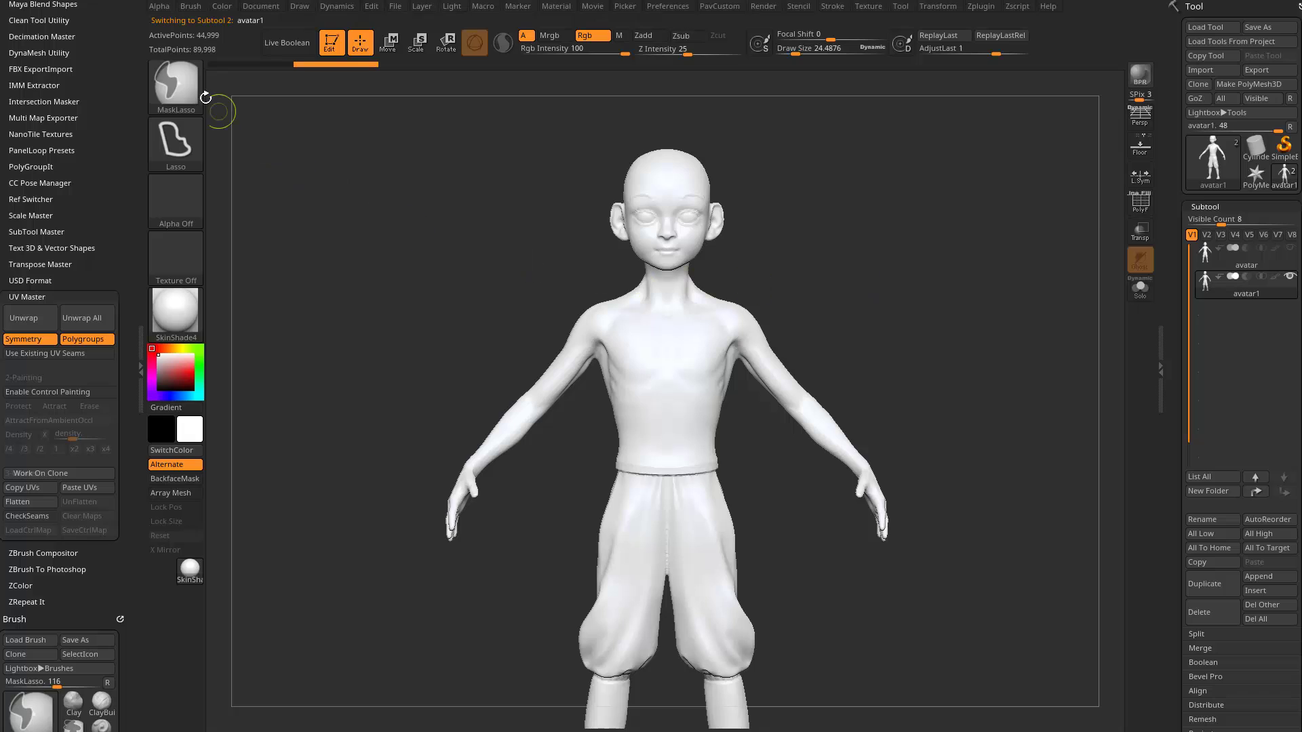
{"action": "left_click", "coordinate": [189, 91], "text": "ctrl"}
{"action": "left_click", "coordinate": [262, 110], "text": "ctrl"}
{"action": "left_click_drag", "start_coordinate": [982, 250], "coordinate": [930, 255], "text": "shift"}
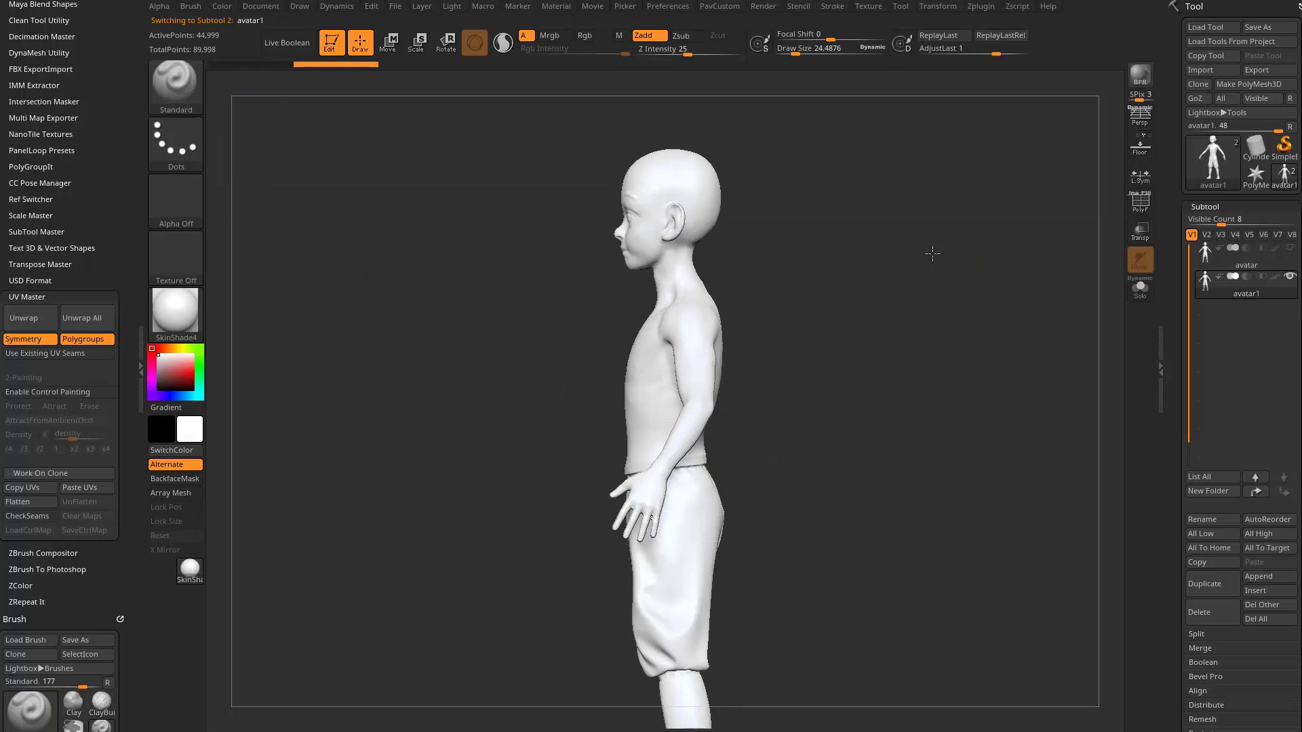
{"action": "mouse_move", "coordinate": [774, 285]}
{"action": "left_mouse_down", "text": "ctrl"}
{"action": "mouse_move", "coordinate": [702, 270]}
{"action": "mouse_move", "coordinate": [614, 336]}
{"action": "mouse_move", "coordinate": [613, 463]}
{"action": "mouse_move", "coordinate": [695, 467]}
{"action": "mouse_move", "coordinate": [714, 450]}
{"action": "mouse_move", "coordinate": [700, 441]}
{"action": "left_mouse_up", "text": "ctrl"}
{"action": "left_click_drag", "start_coordinate": [877, 276], "coordinate": [804, 465]}
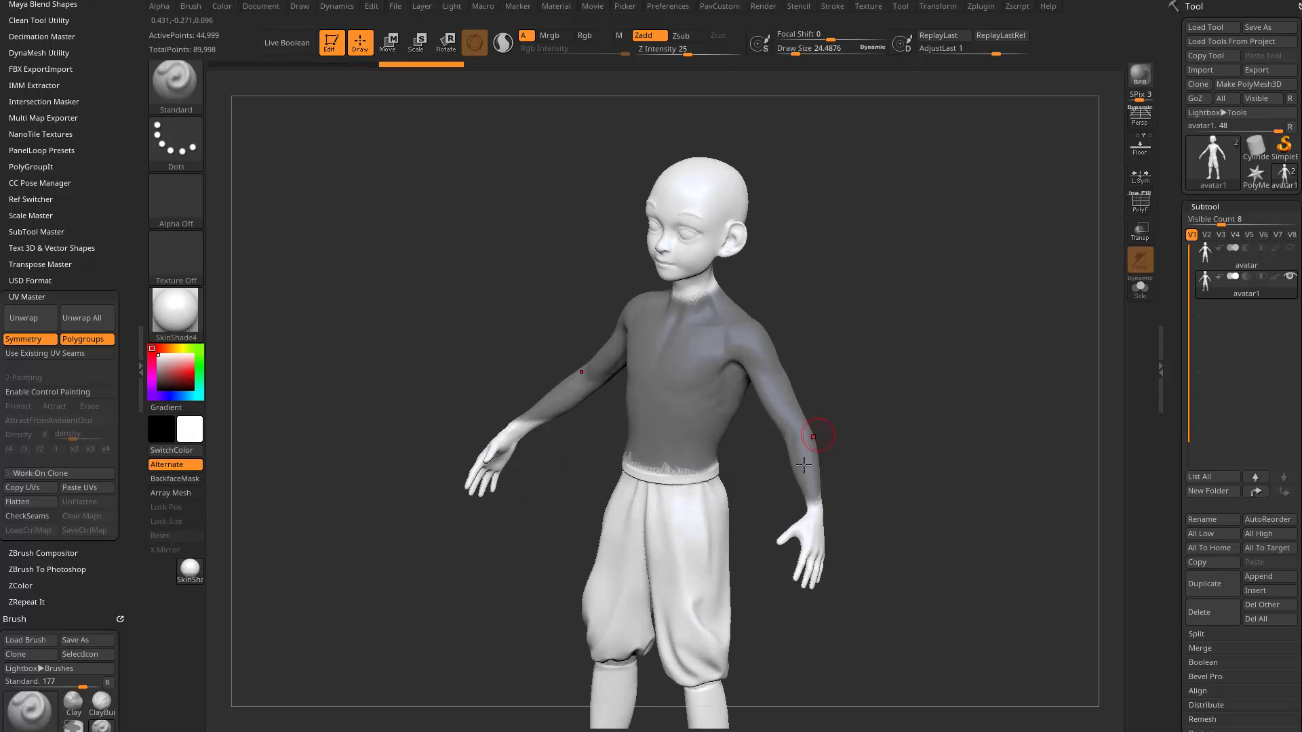
- Refine the shirt mask around the wrists and neck of the avatar copy with MaskLasso
{"action": "left_click_drag", "start_coordinate": [936, 444], "coordinate": [1025, 304], "text": "shift"}
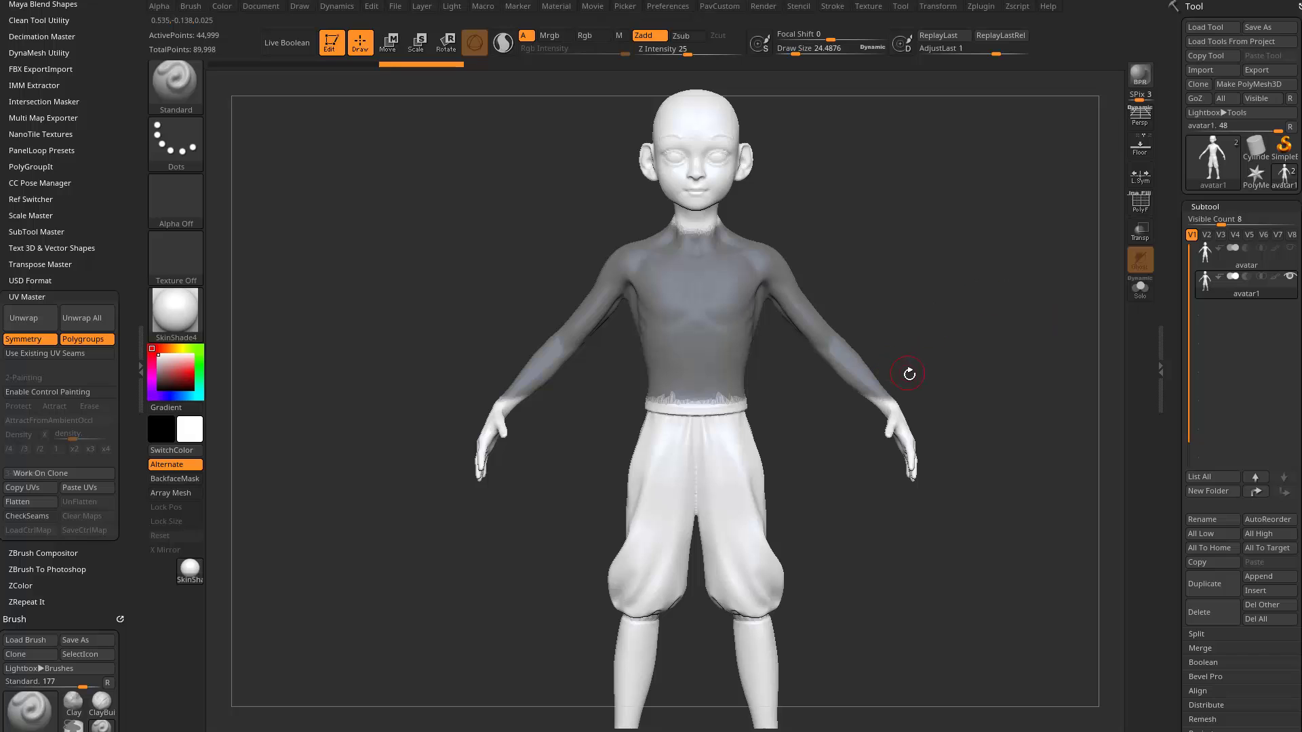
{"action": "mouse_move", "coordinate": [881, 344]}
{"action": "left_mouse_down", "text": "ctrl"}
{"action": "mouse_move", "coordinate": [832, 420]}
{"action": "mouse_move", "coordinate": [902, 435]}
{"action": "mouse_move", "coordinate": [939, 363]}
{"action": "left_mouse_up", "text": "ctrl"}
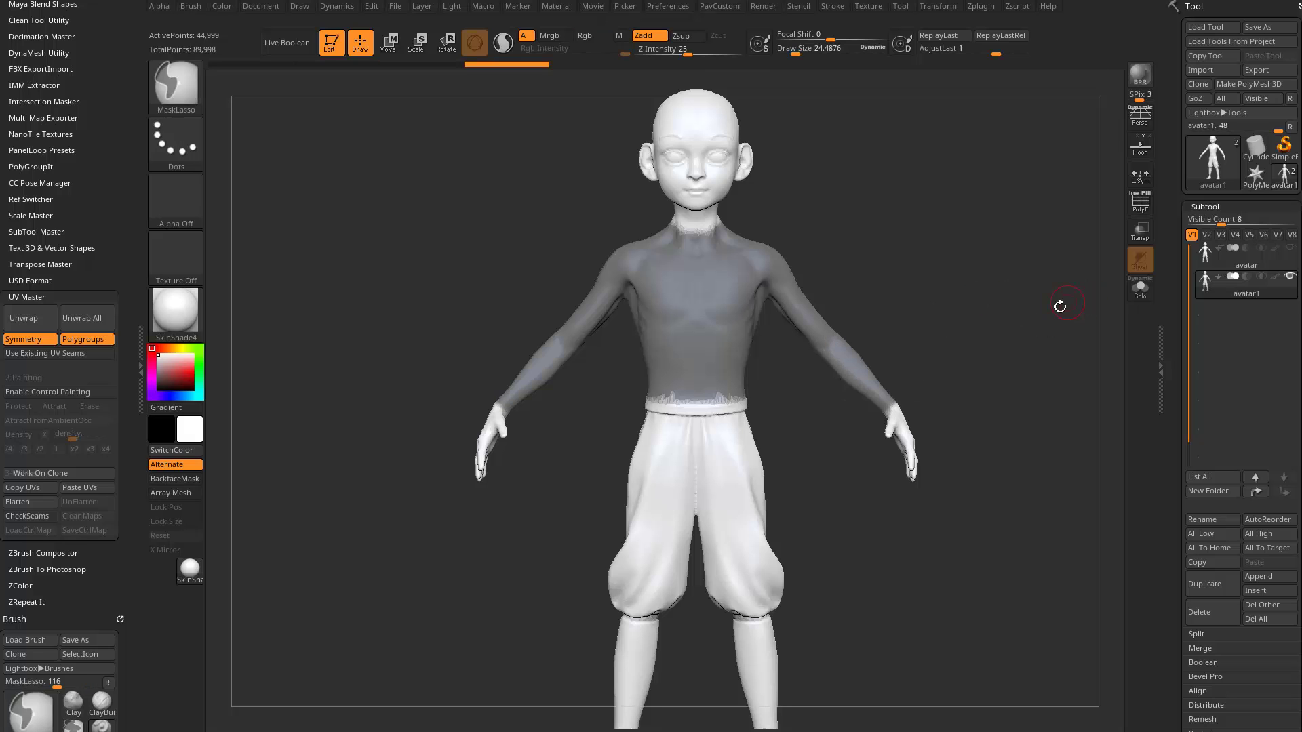
{"action": "left_click_drag", "start_coordinate": [1060, 306], "coordinate": [706, 351]}
{"action": "left_click_drag", "start_coordinate": [922, 286], "coordinate": [921, 311], "text": "shift"}
{"action": "left_click_drag", "start_coordinate": [851, 225], "coordinate": [976, 306], "text": "alt"}
- Display the polyframe, apply Edgeloop Masked Border around the masked shirt area and clear the mask
{"action": "left_click_drag", "start_coordinate": [1171, 343], "coordinate": [1169, 14]}
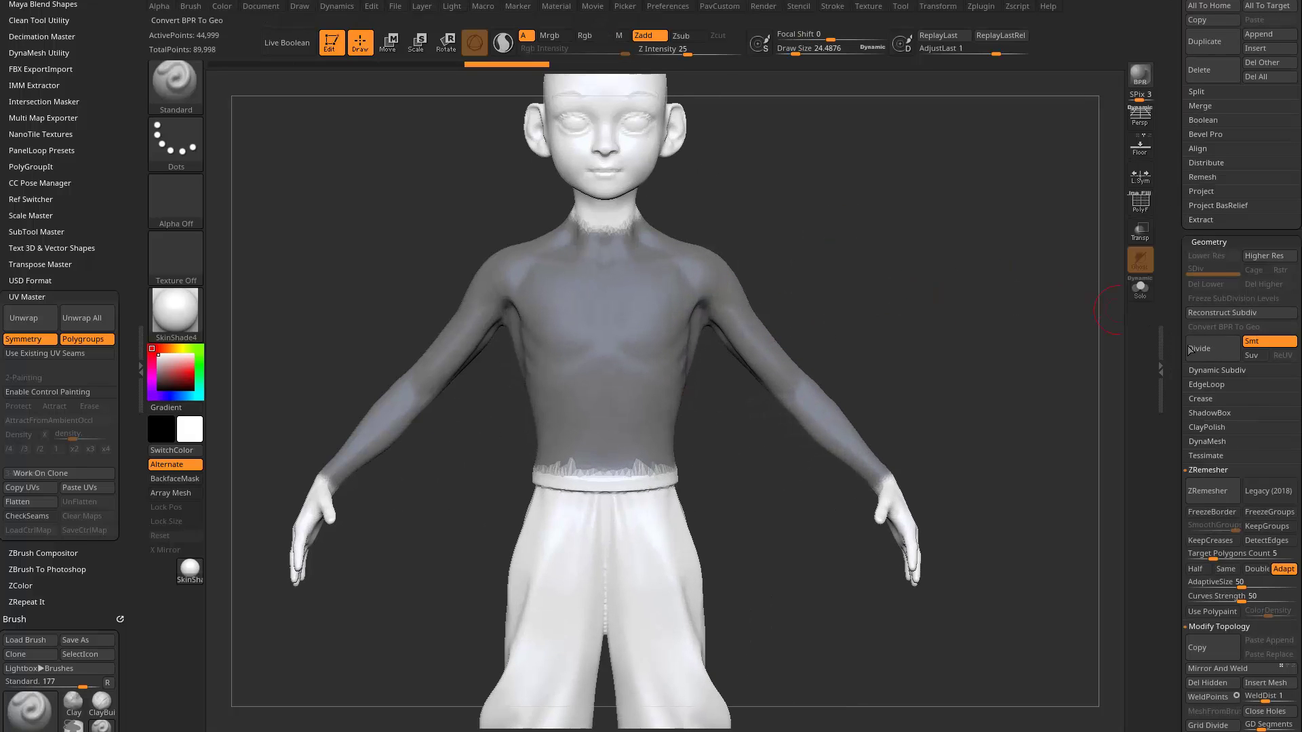
{"action": "left_click", "coordinate": [1202, 470], "text": "shift"}
{"action": "left_click", "coordinate": [1206, 384]}
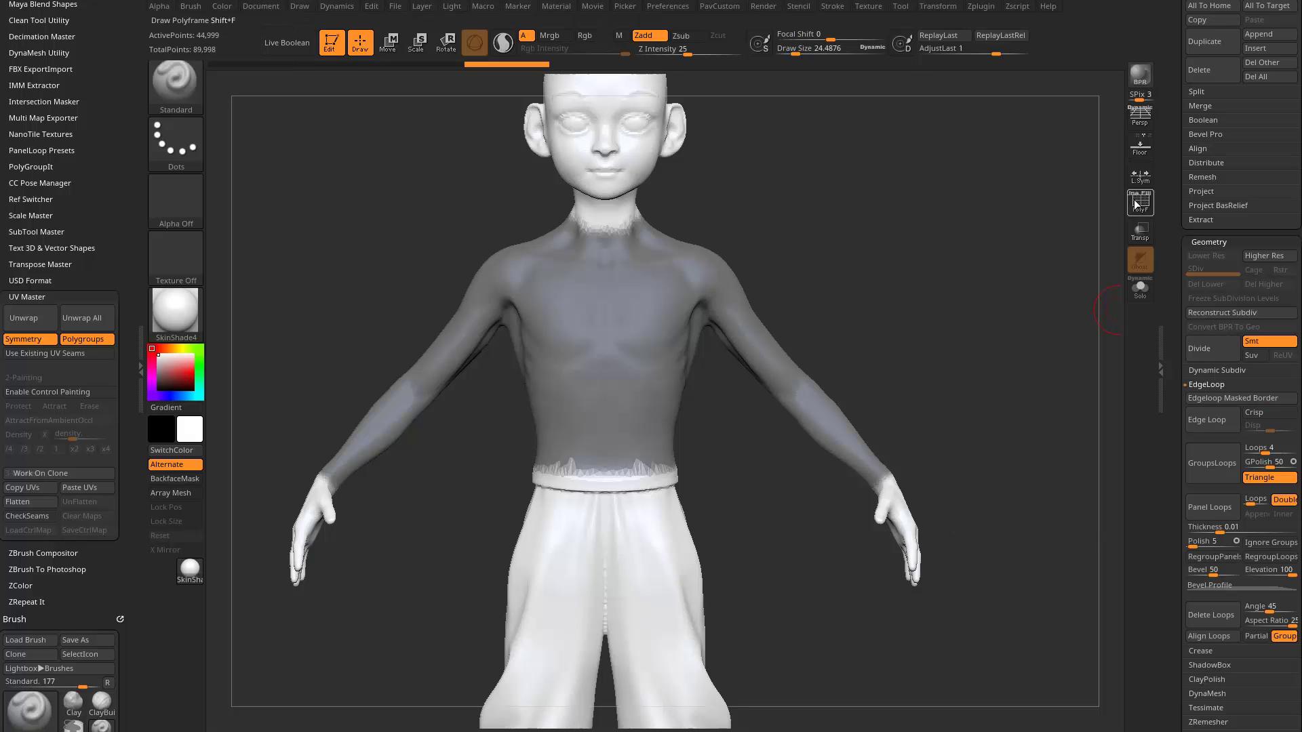
{"action": "left_click", "coordinate": [1138, 204]}
{"action": "left_click_drag", "start_coordinate": [998, 238], "coordinate": [1044, 298], "text": "alt"}
{"action": "left_click", "coordinate": [1225, 398]}
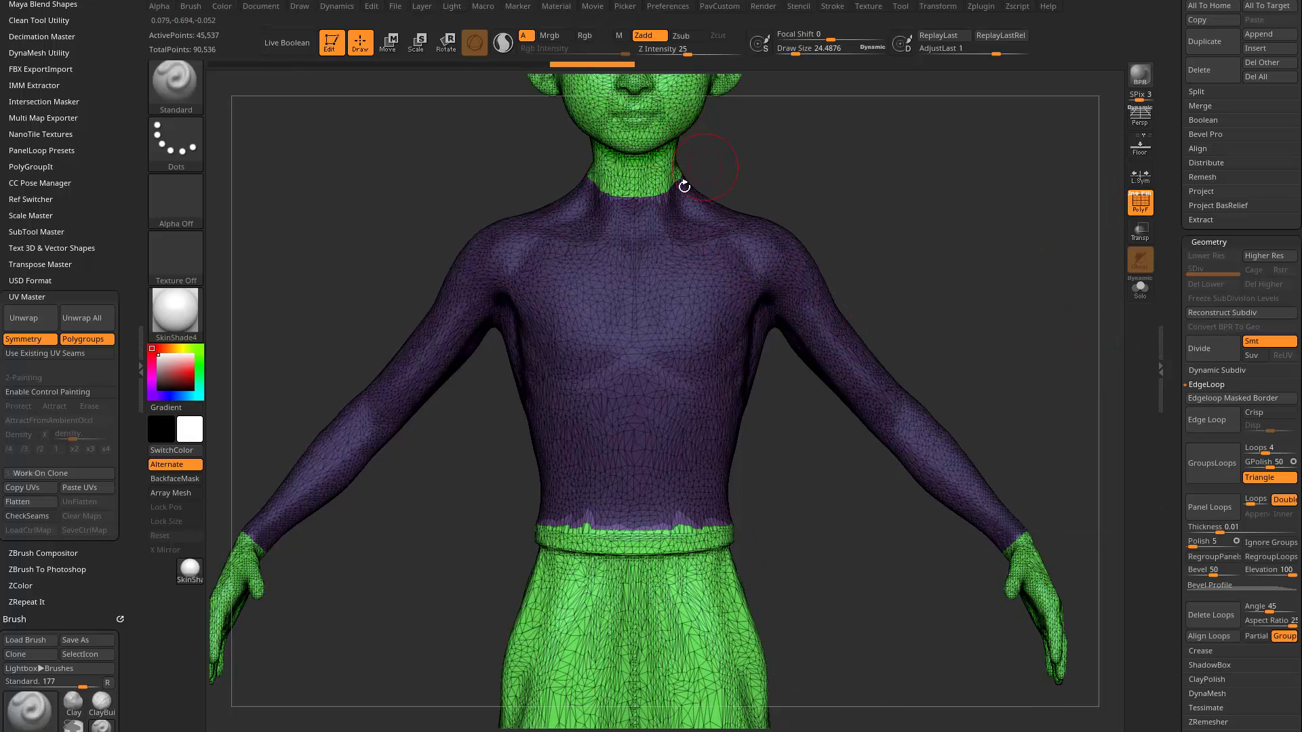
{"action": "left_click_drag", "start_coordinate": [930, 270], "coordinate": [874, 326], "text": "alt"}
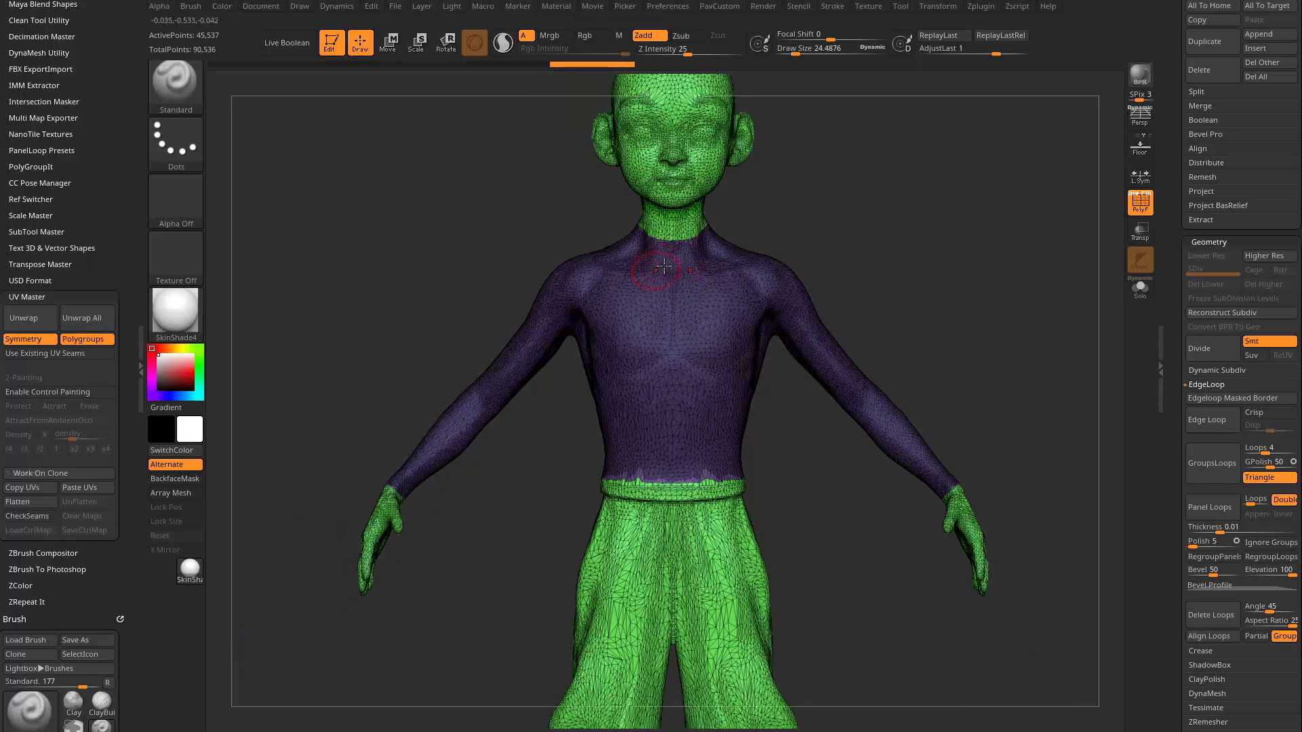
{"action": "left_click_drag", "start_coordinate": [861, 222], "coordinate": [929, 325], "text": "ctrl"}
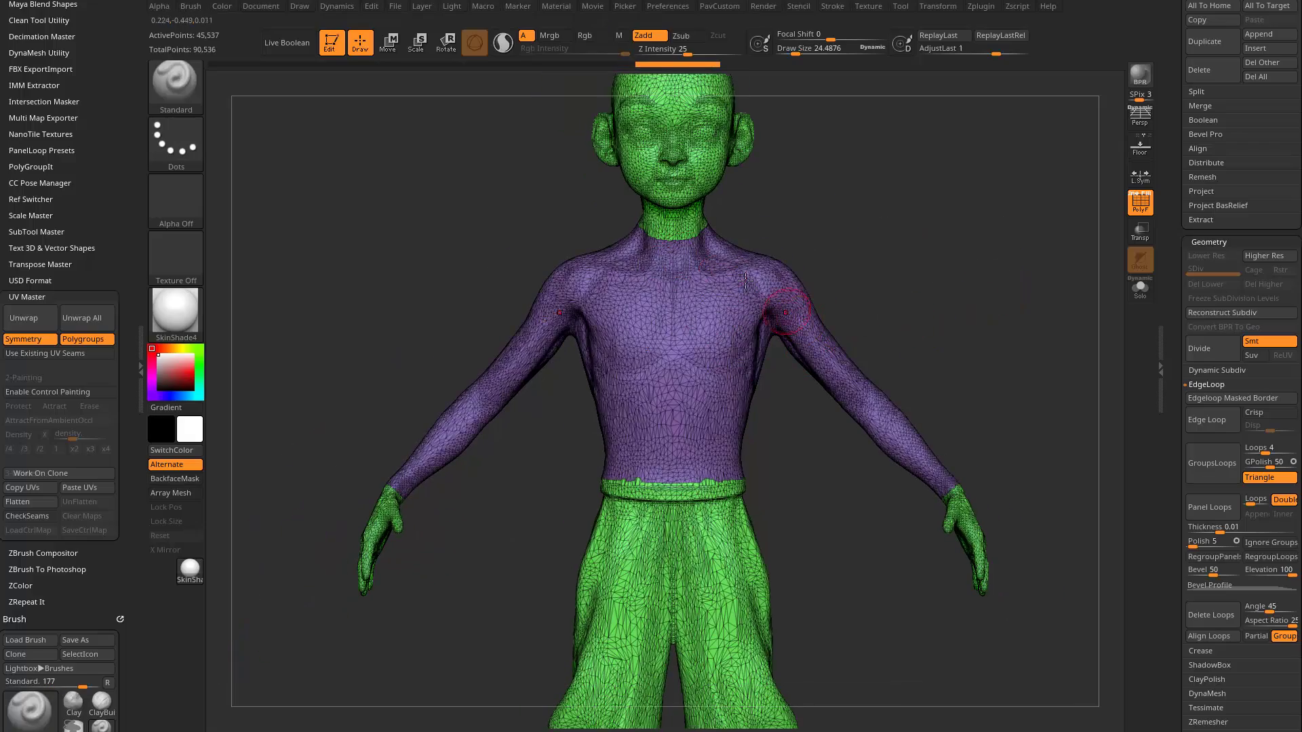
{"action": "left_click_drag", "start_coordinate": [875, 280], "coordinate": [965, 276]}
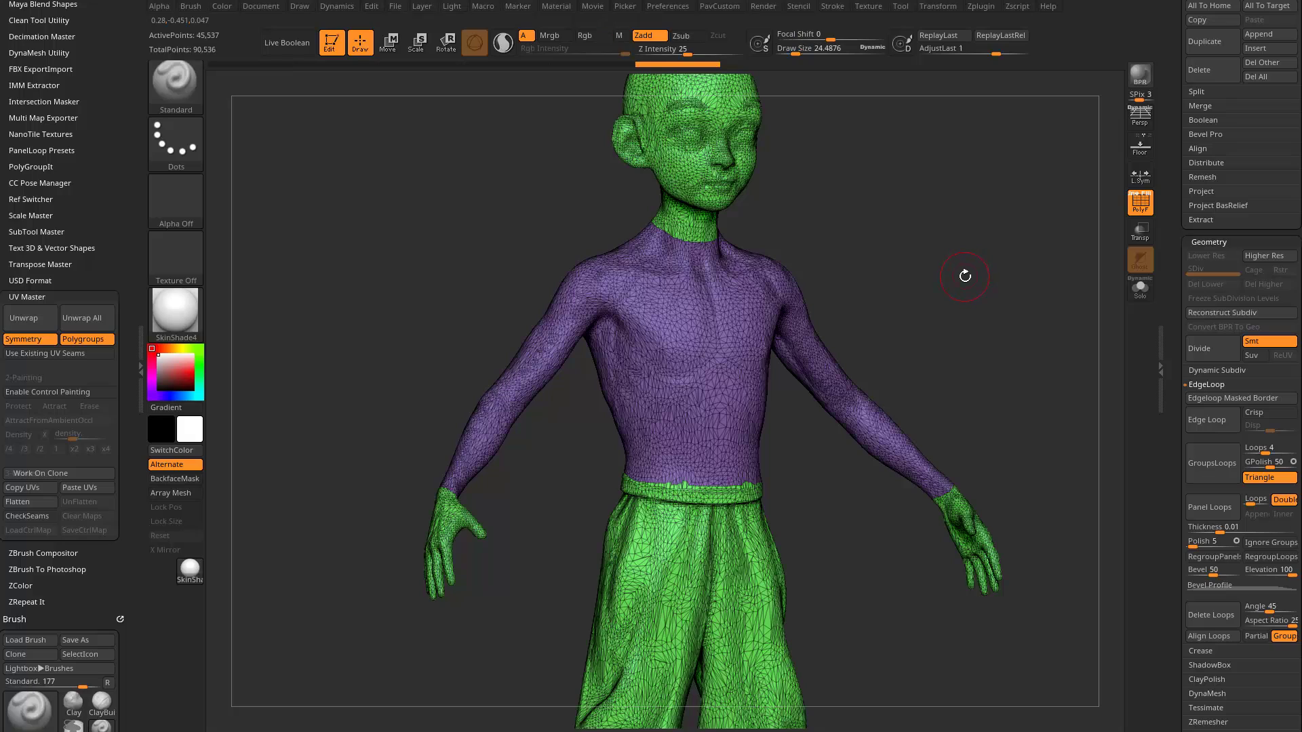
- Isolate the shirt polygroup of the avatar copy and delete the hidden rest of the body
{"action": "left_click", "coordinate": [732, 305], "text": "ctrl+shift"}
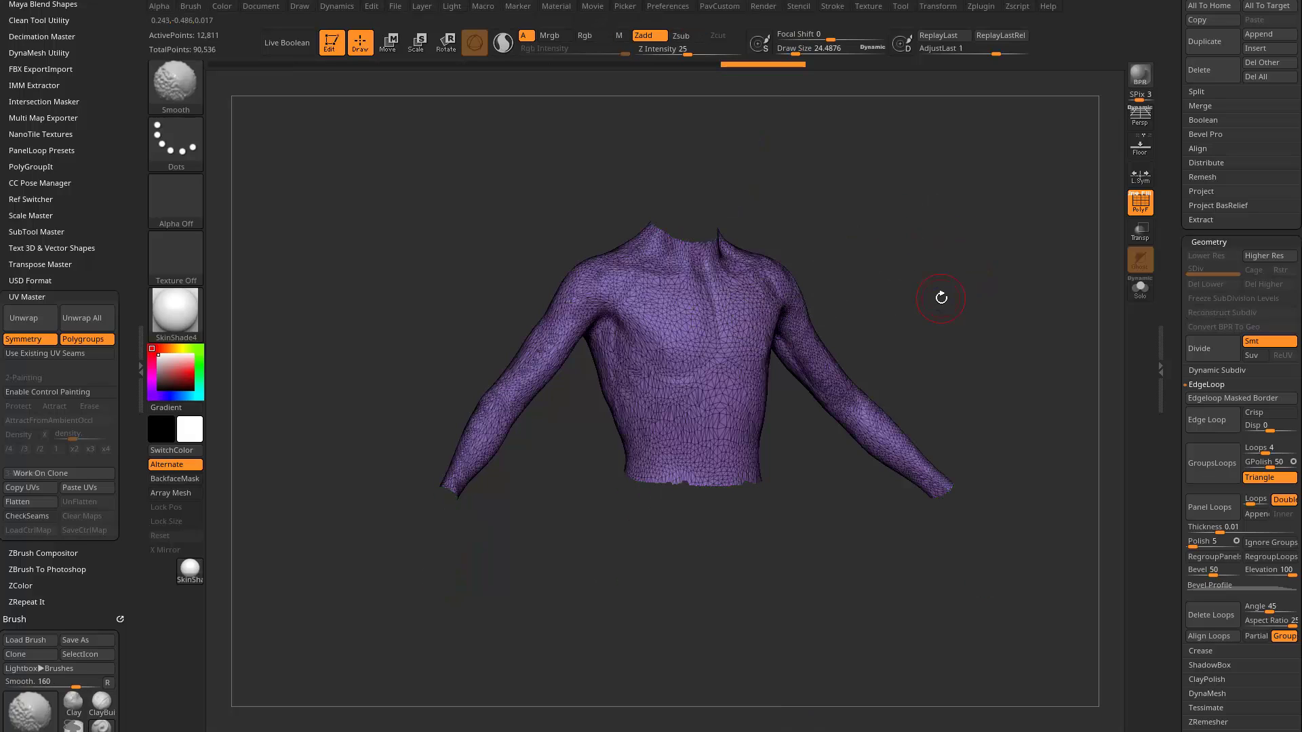
{"action": "left_click", "coordinate": [1206, 385]}
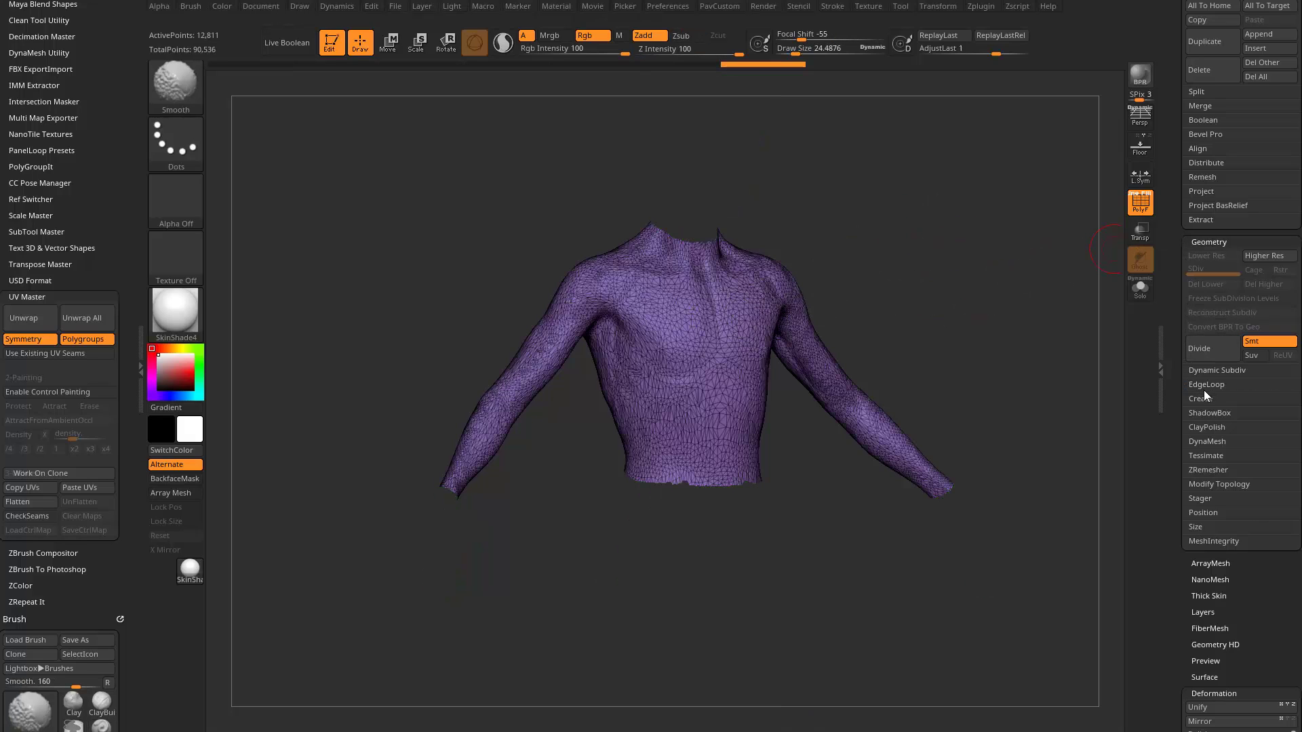
{"action": "left_click", "coordinate": [1209, 485]}
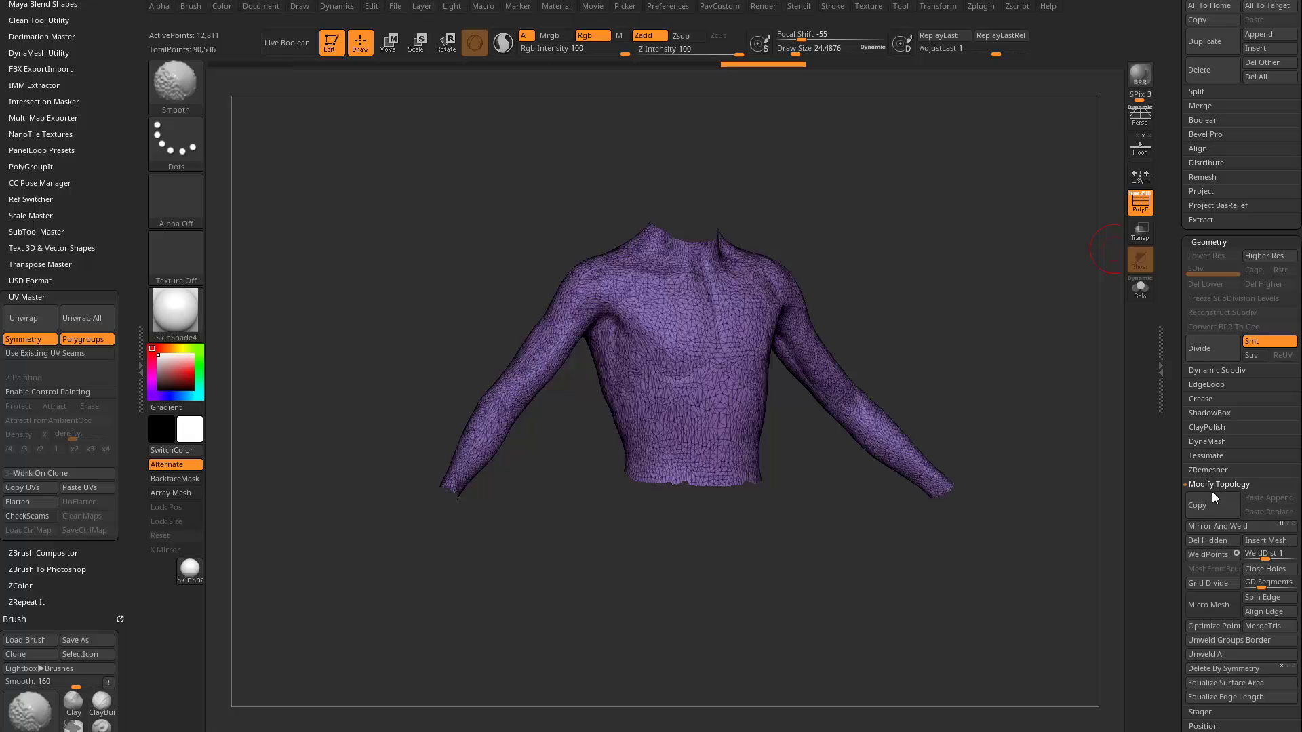
{"action": "left_click", "coordinate": [1207, 542]}
{"action": "left_click_drag", "start_coordinate": [1022, 444], "coordinate": [1002, 441], "text": "shift"}
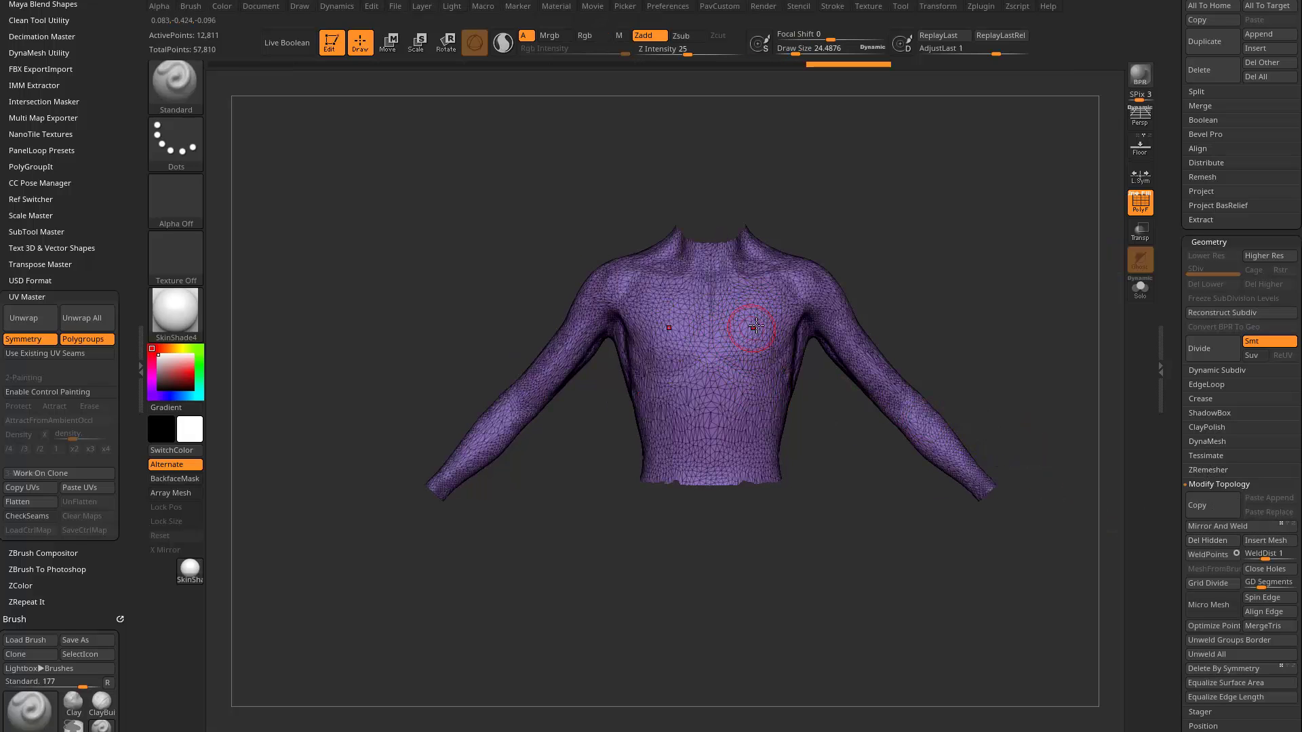
- Mask the shirt by its Border feature only and invert the mask so just the open edges stay editable
{"action": "left_click", "coordinate": [1188, 470]}
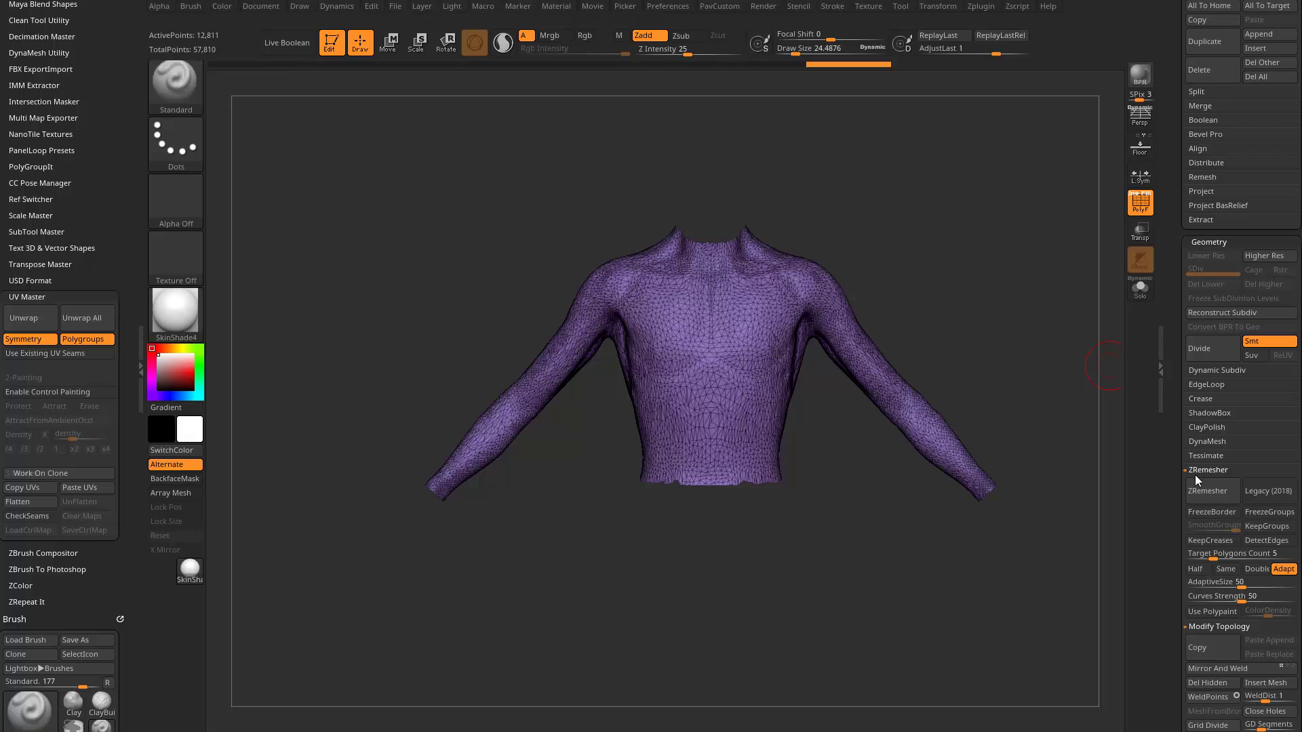
{"action": "left_click_drag", "start_coordinate": [1050, 537], "coordinate": [889, 540], "text": "alt"}
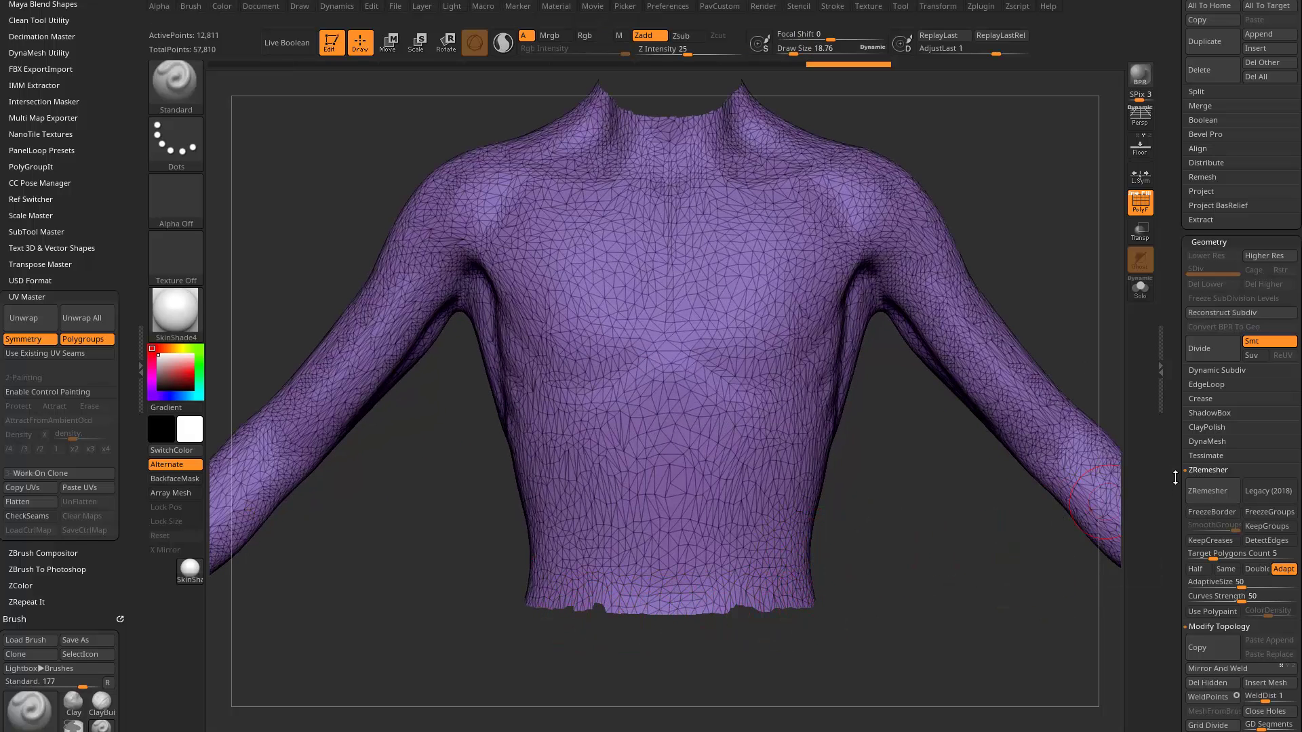
{"action": "left_click_drag", "start_coordinate": [1175, 477], "coordinate": [1173, 249]}
{"action": "left_click", "coordinate": [1207, 355], "text": "shift"}
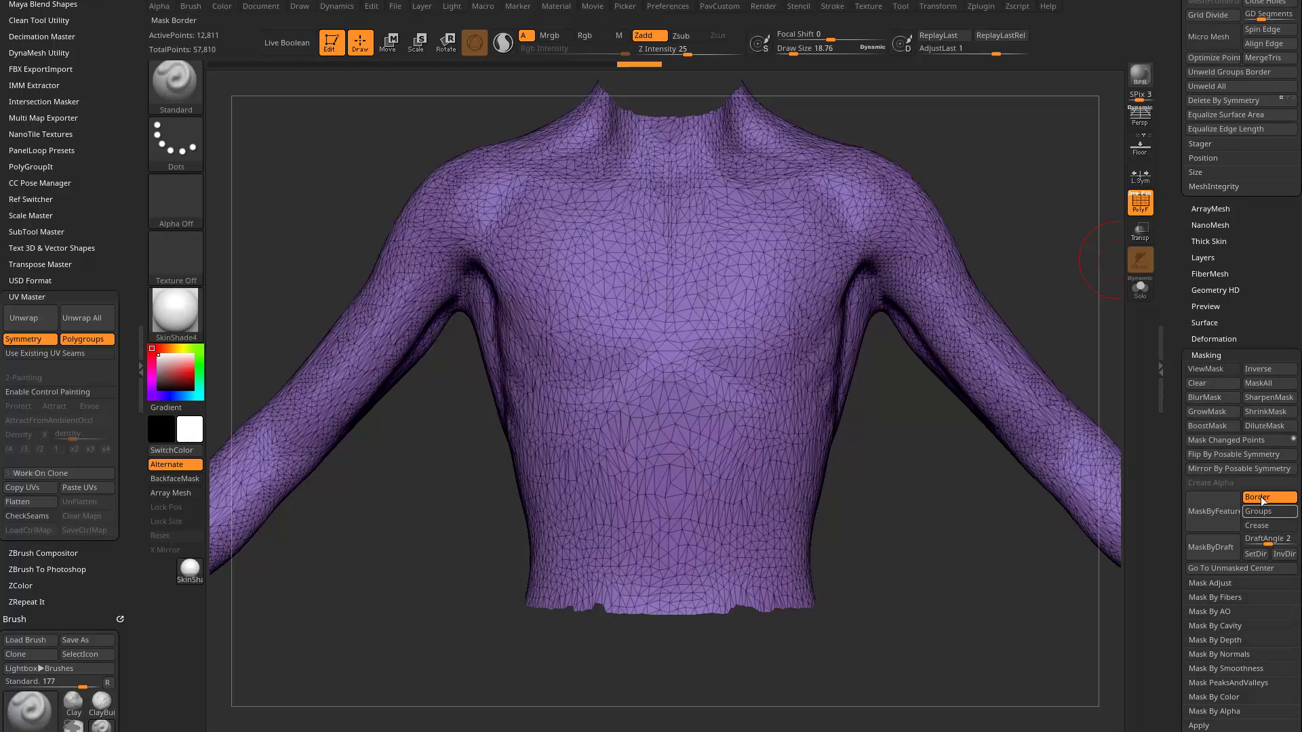
{"action": "left_click", "coordinate": [1203, 517]}
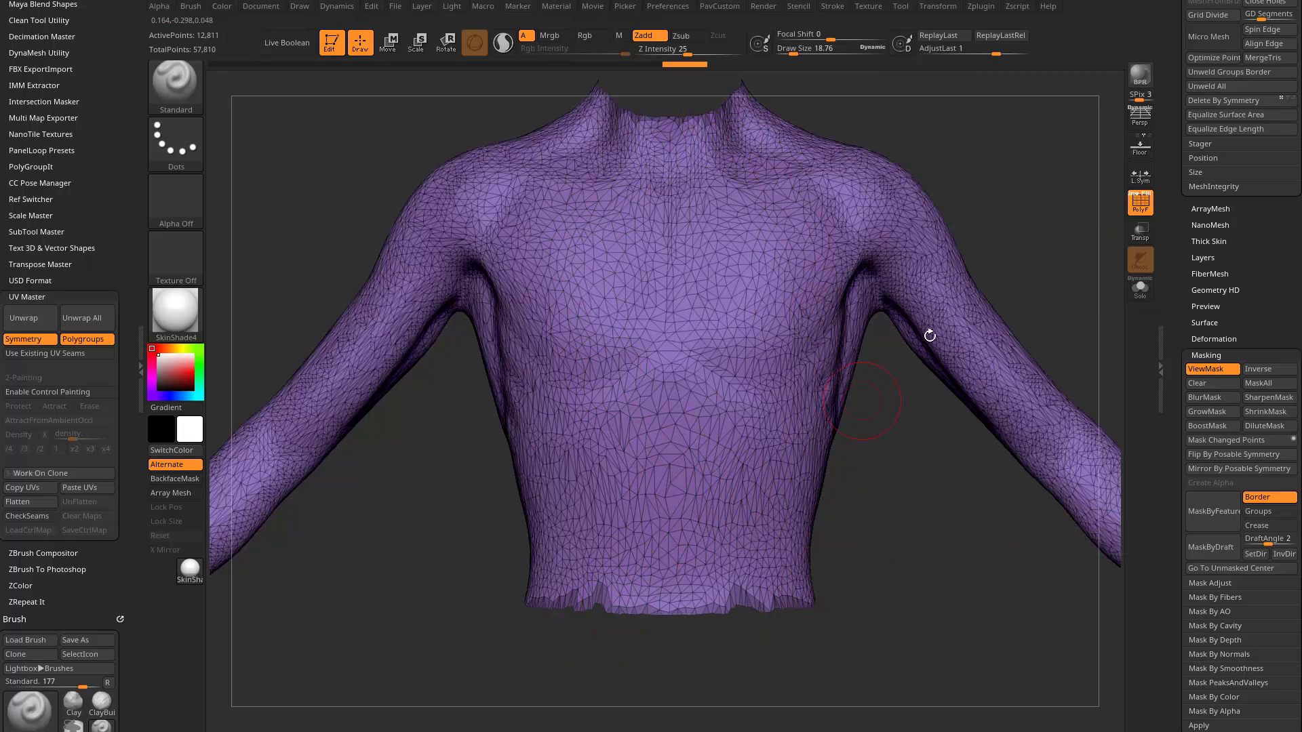
{"action": "left_click", "coordinate": [1006, 210], "text": "ctrl"}
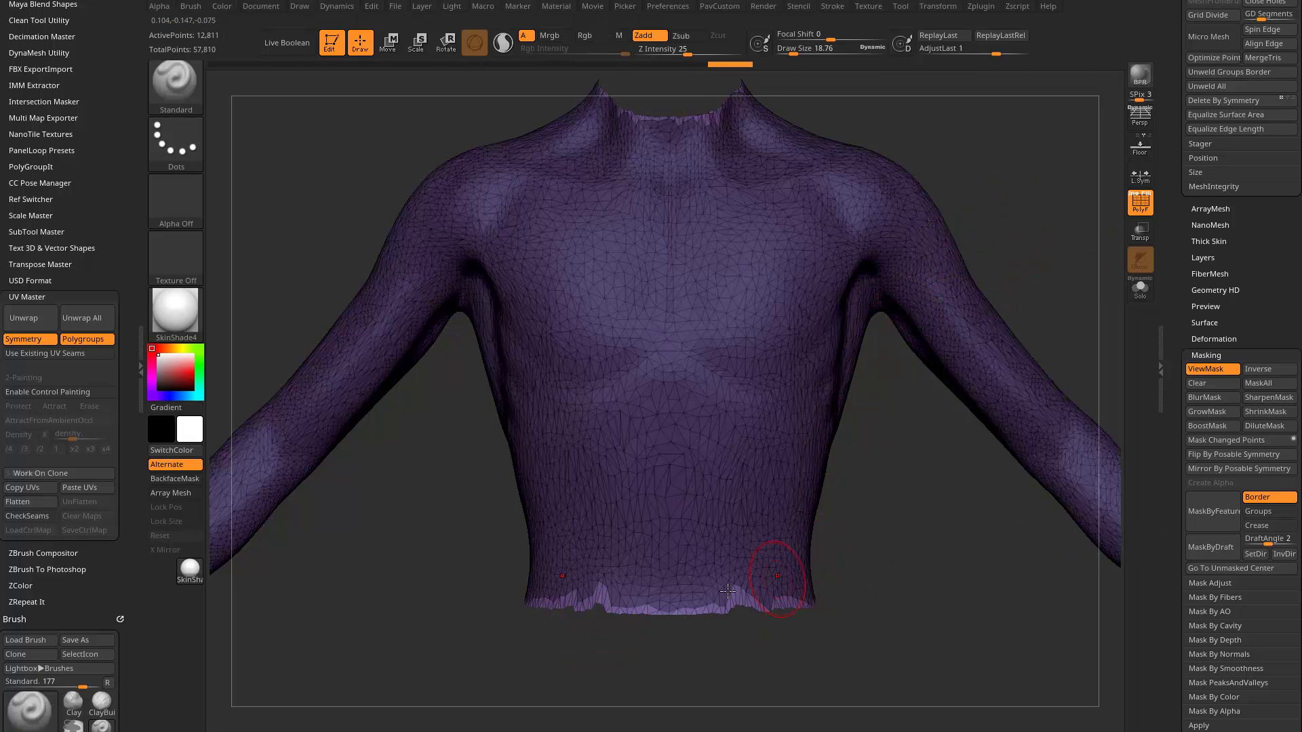
- Smooth the shirt's jagged open edges with the Polish By Features deformation and clear the mask
{"action": "left_click", "coordinate": [1214, 339]}
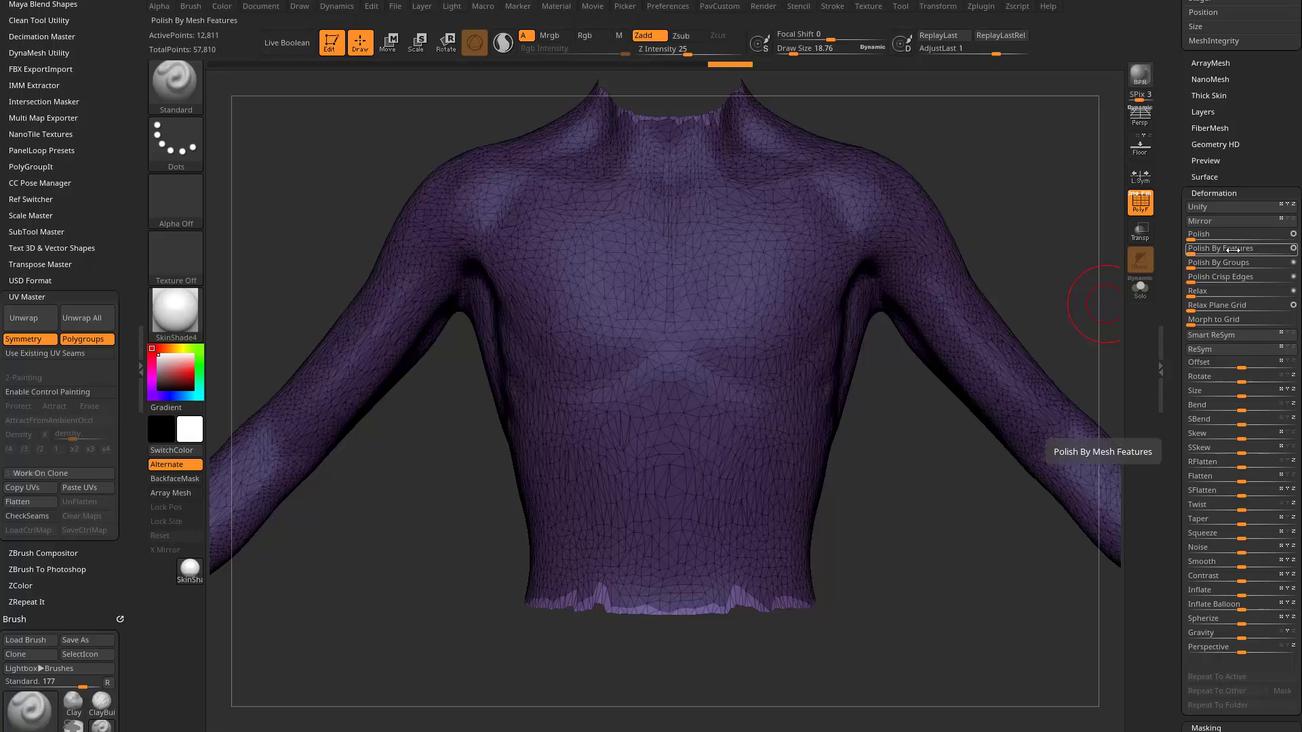
{"action": "left_click_drag", "start_coordinate": [1197, 249], "coordinate": [1273, 249]}
{"action": "left_click_drag", "start_coordinate": [1013, 203], "coordinate": [838, 286], "text": "alt"}
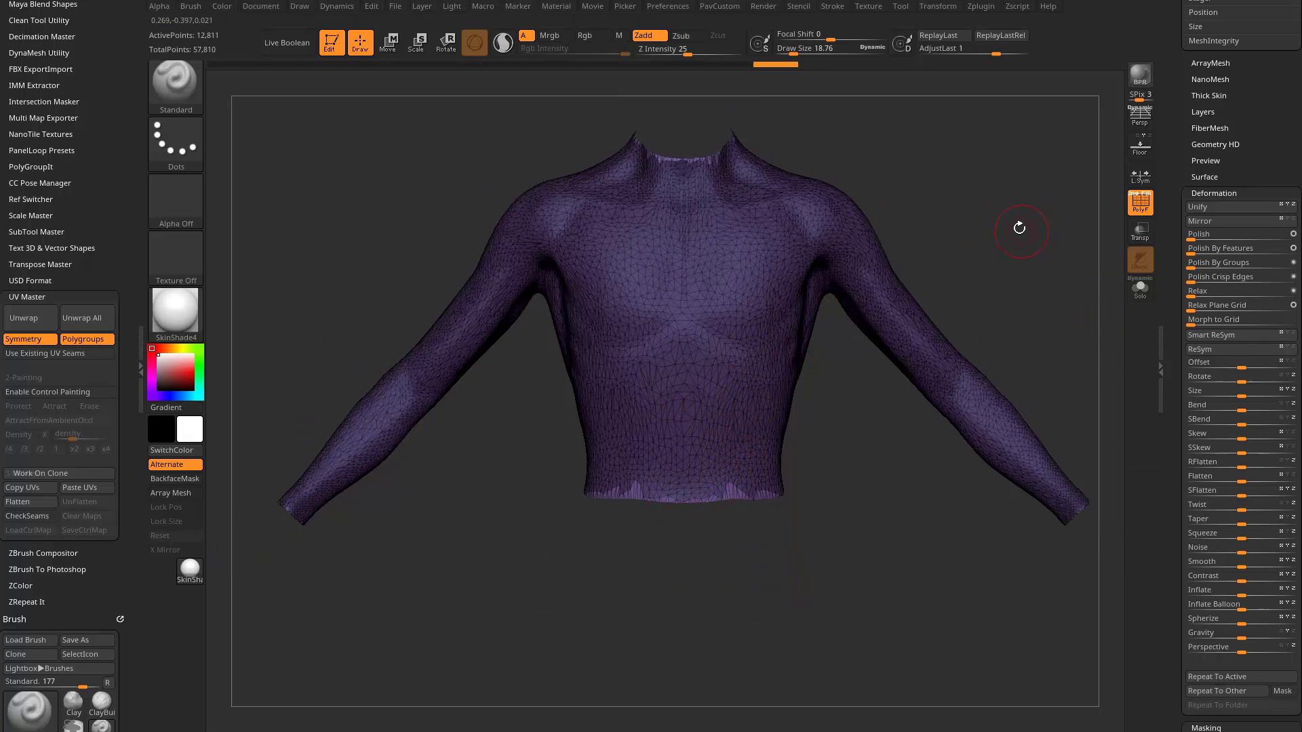
{"action": "left_click_drag", "start_coordinate": [1018, 228], "coordinate": [1024, 268], "text": "ctrl"}
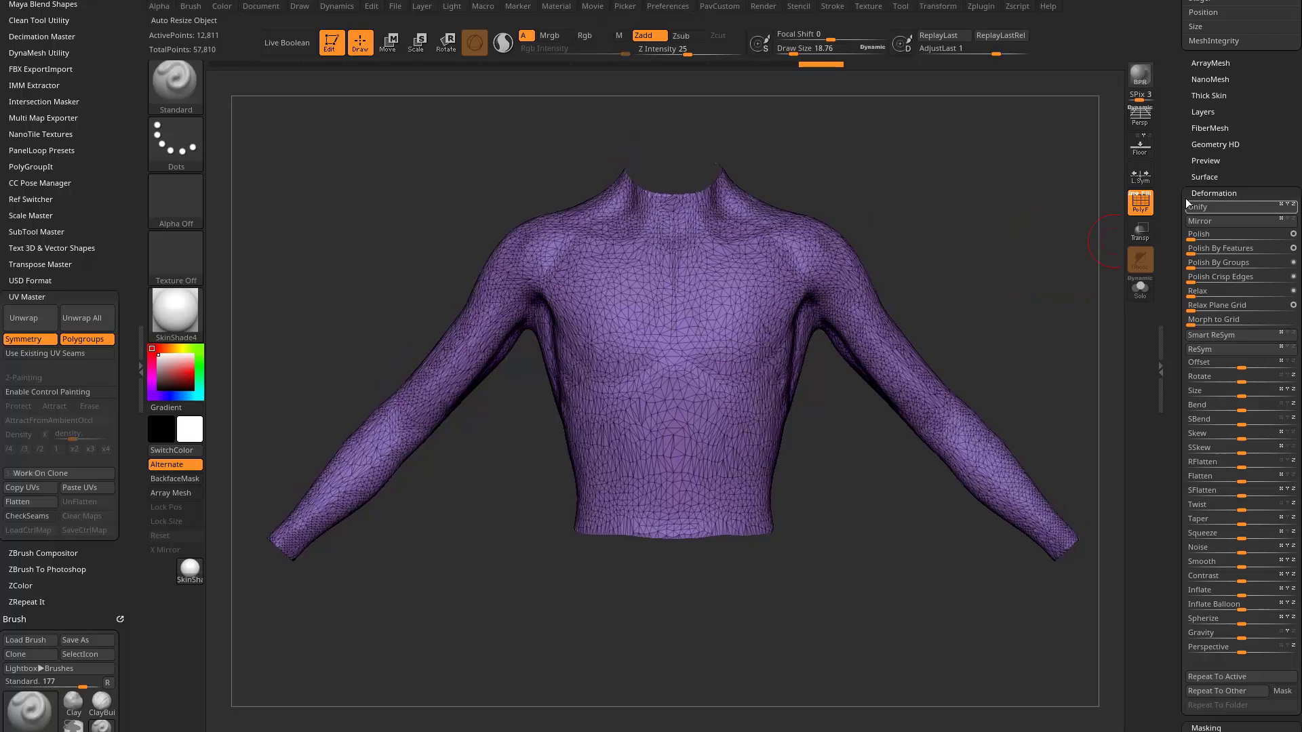
- Remesh the shirt with ZRemesher set to Half, and remesh it again with AdaptiveSize 0
{"action": "scroll", "coordinate": [1182, 186], "scroll_direction": "up", "scroll_amount": 10}
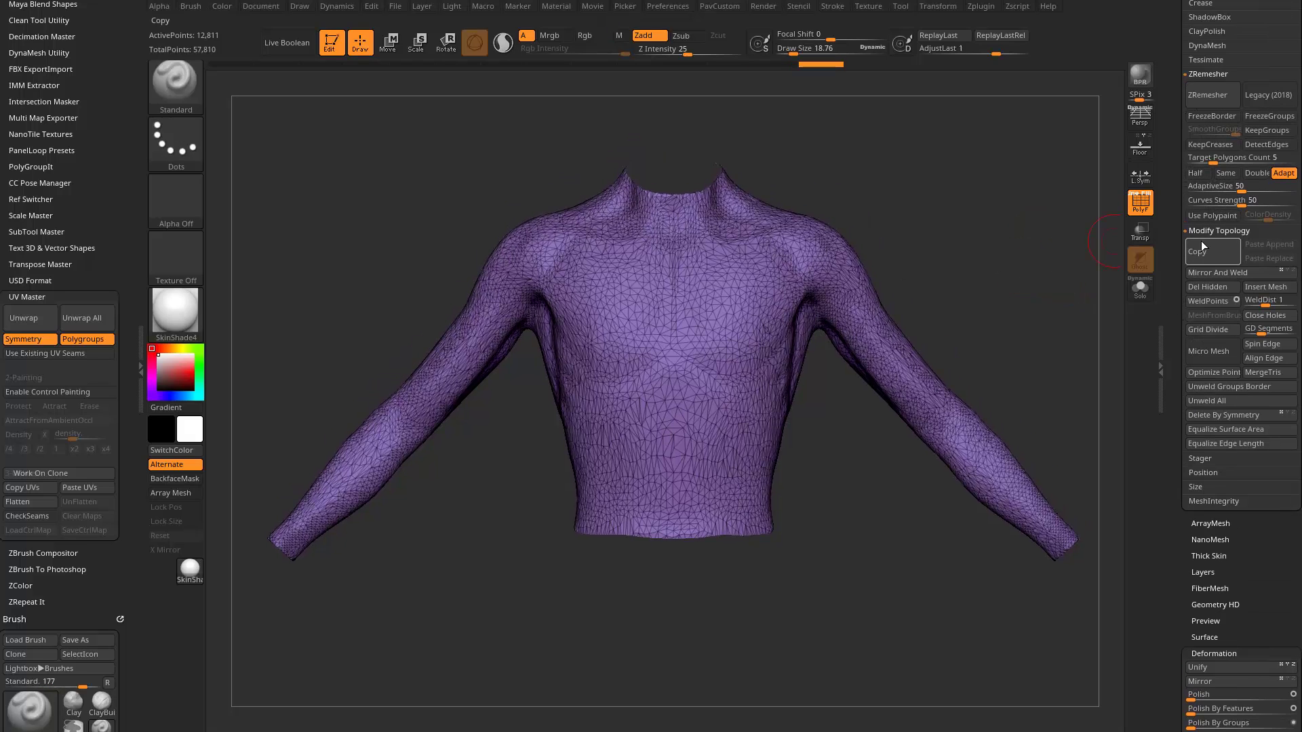
{"action": "left_click", "coordinate": [1205, 234], "text": "shift"}
{"action": "scroll", "coordinate": [1203, 271], "scroll_direction": "up", "scroll_amount": 3}
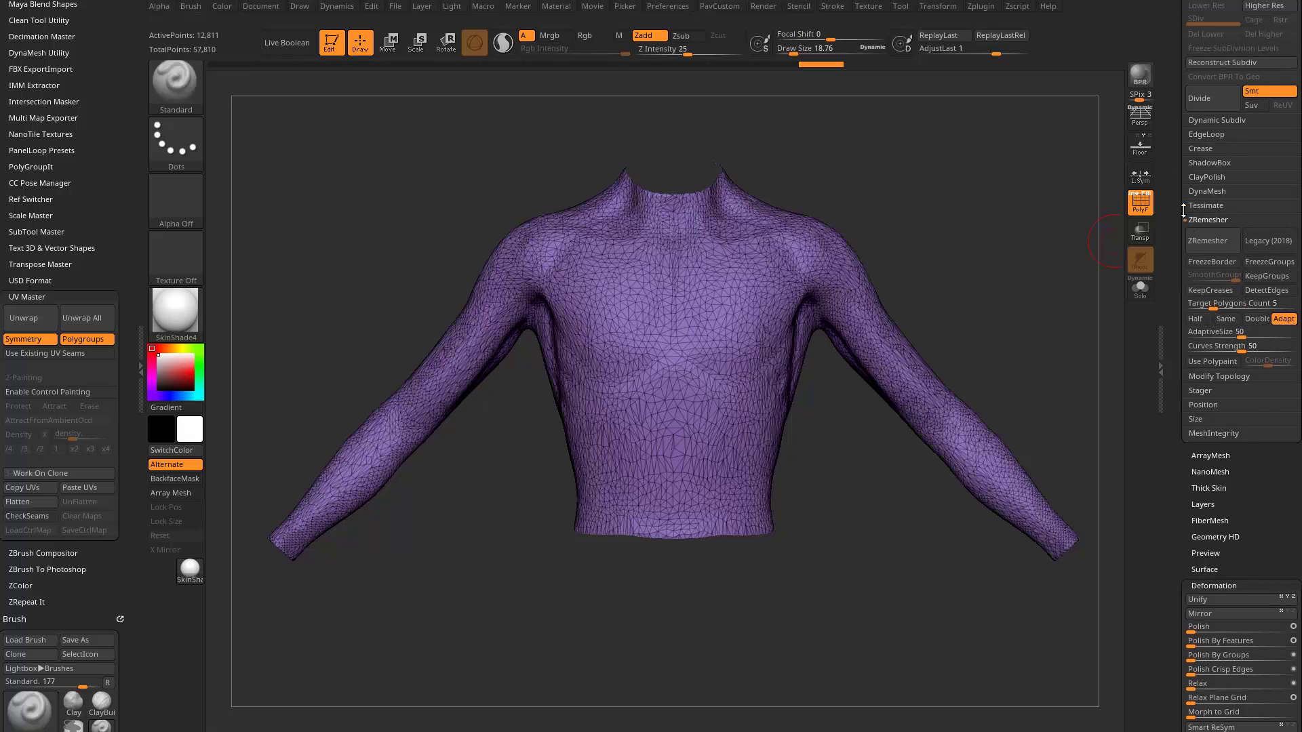
{"action": "left_click", "coordinate": [1195, 318]}
{"action": "left_click", "coordinate": [1211, 241]}
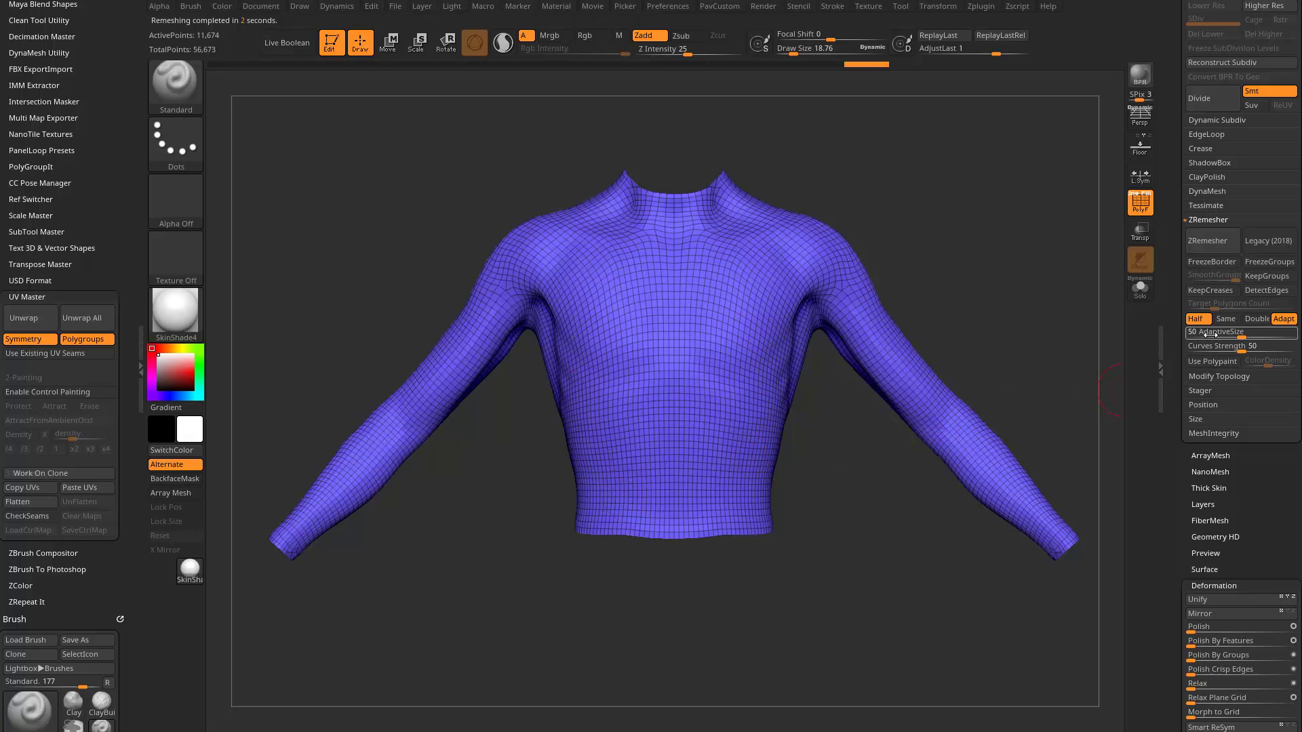
{"action": "left_click_drag", "start_coordinate": [1239, 333], "coordinate": [1188, 334]}
{"action": "left_click", "coordinate": [1207, 242]}
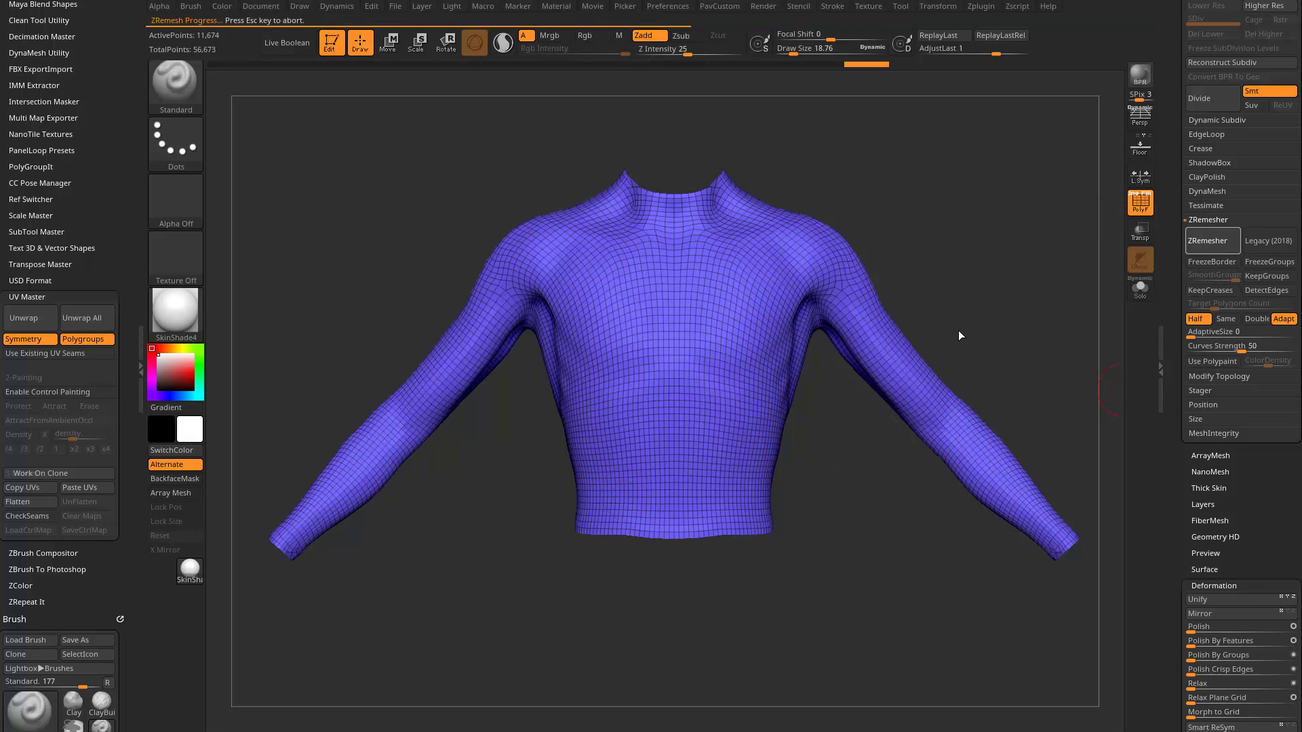
- Show the avatar body again and inflate the shirt slightly so it sits just outside the skin
{"action": "left_click_drag", "start_coordinate": [1179, 186], "coordinate": [1188, 407]}
{"action": "left_click", "coordinate": [1288, 180]}
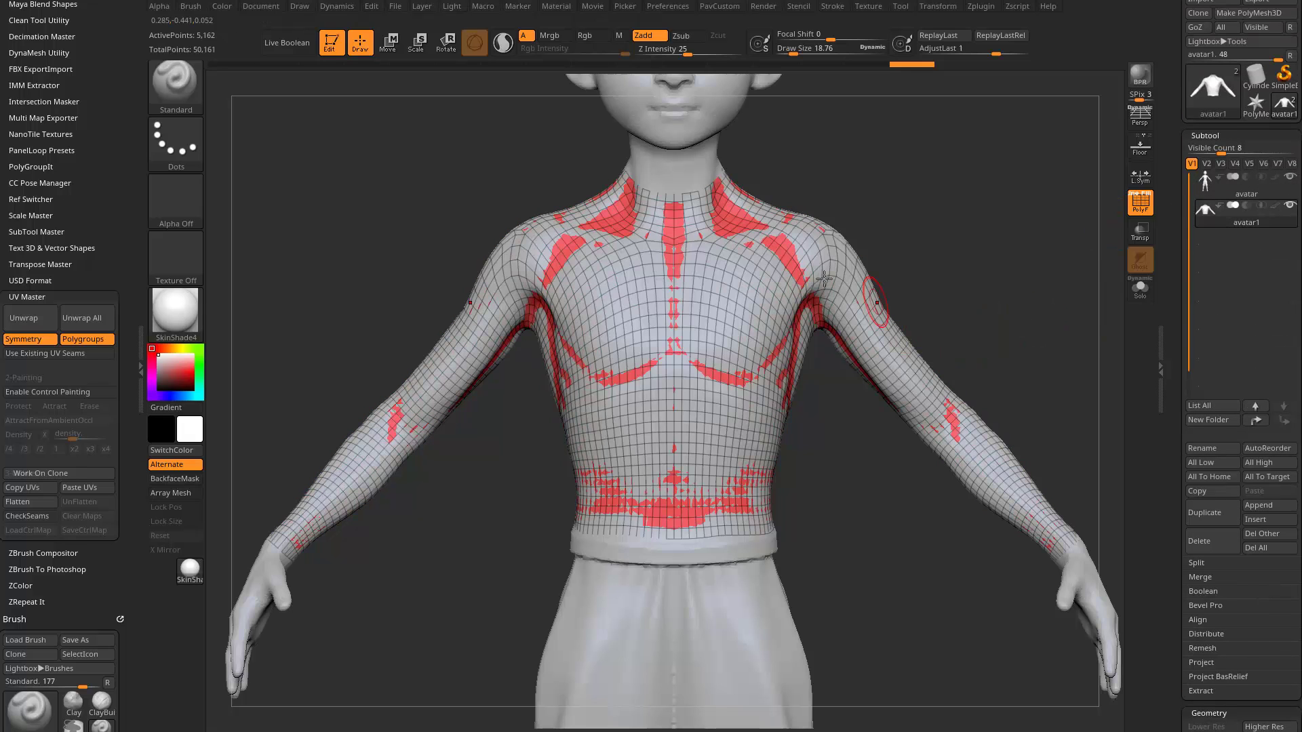
{"action": "left_click_drag", "start_coordinate": [1179, 378], "coordinate": [1176, 165]}
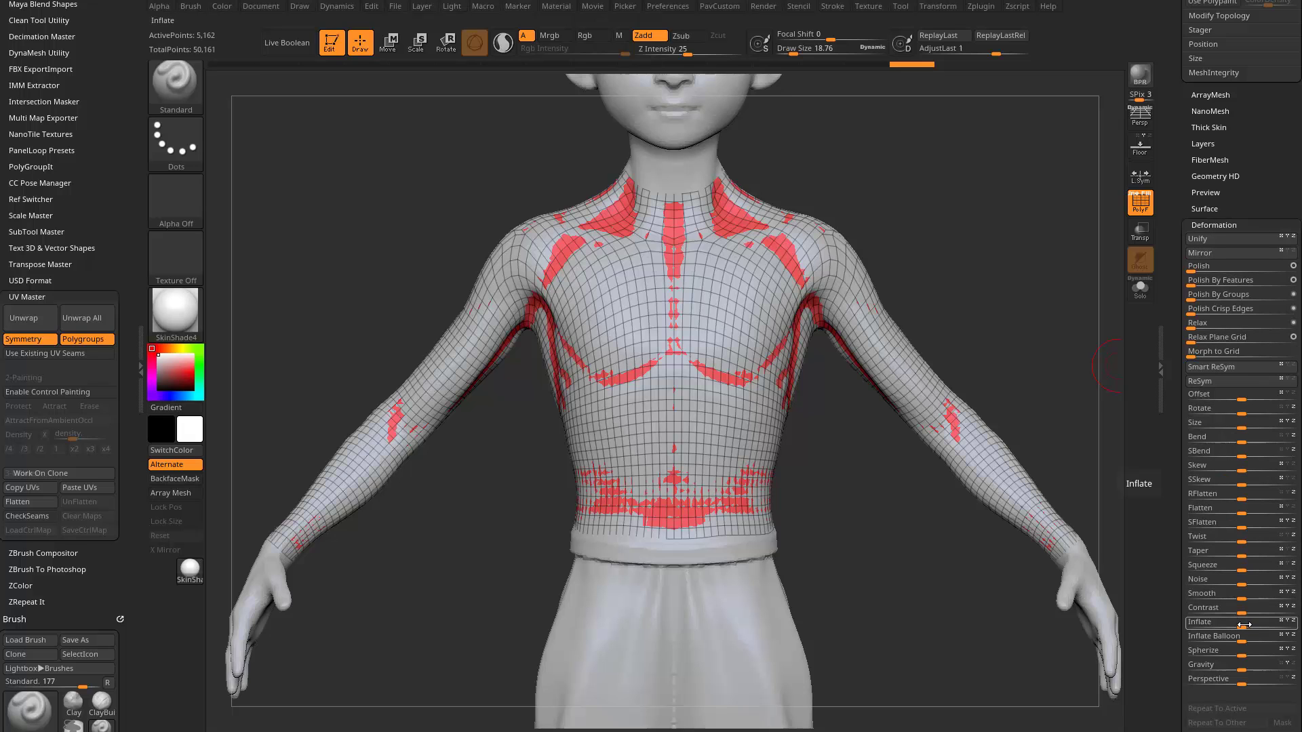
{"action": "left_click_drag", "start_coordinate": [1244, 624], "coordinate": [1246, 626]}
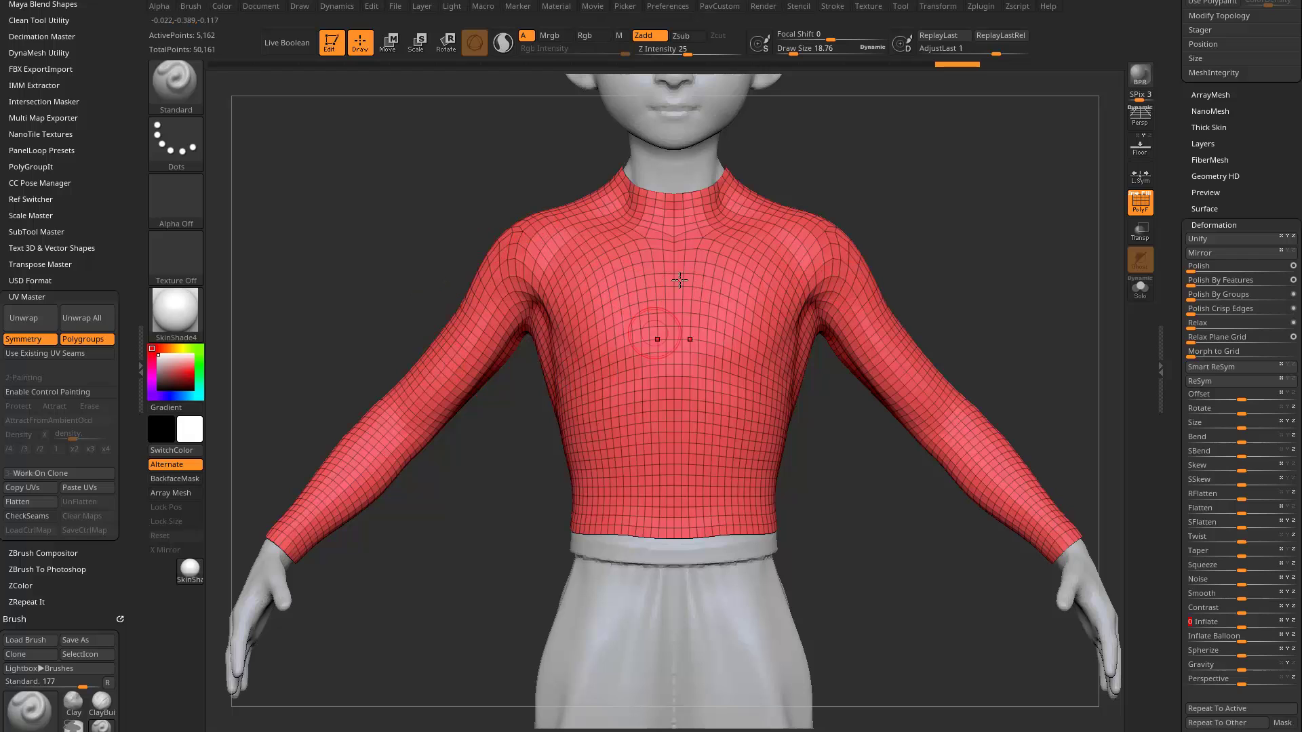
{"action": "left_click_drag", "start_coordinate": [505, 417], "coordinate": [502, 457], "text": "alt"}
{"action": "left_click_drag", "start_coordinate": [911, 171], "coordinate": [908, 222], "text": "alt"}
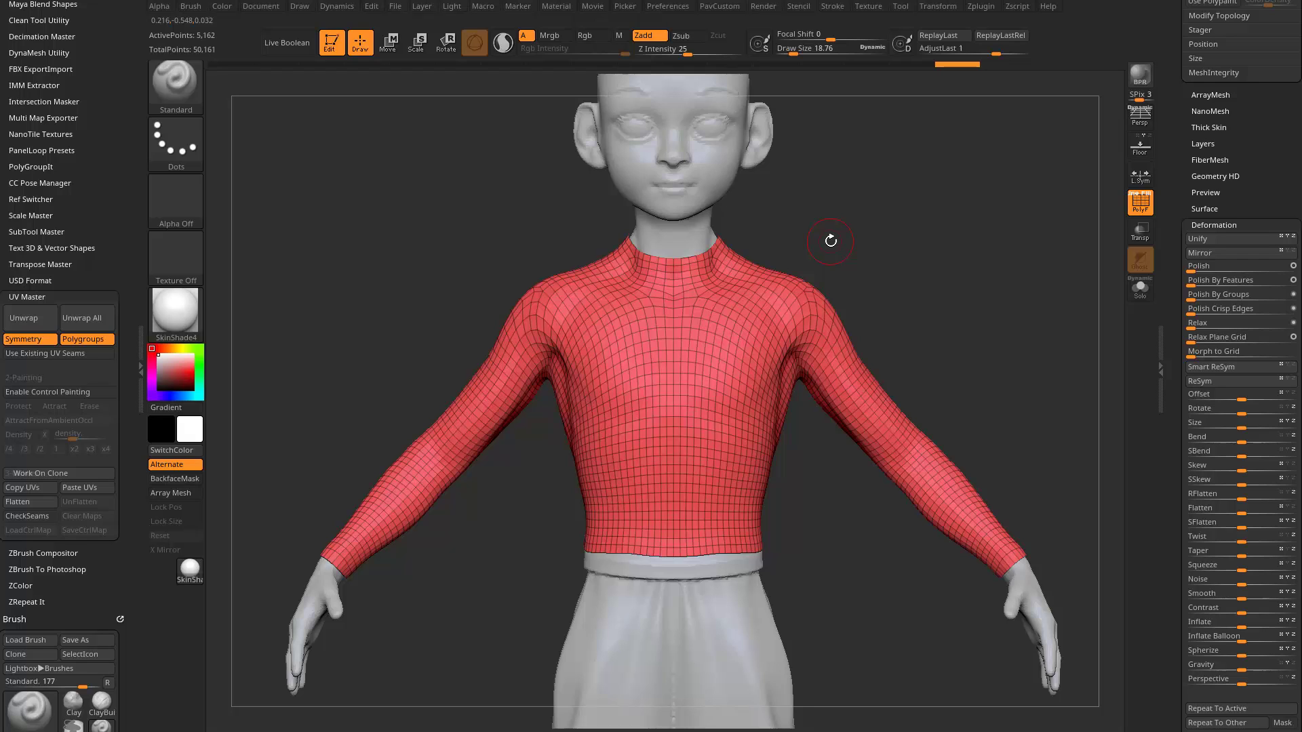
{"action": "left_click_drag", "start_coordinate": [937, 279], "coordinate": [934, 252], "text": "alt"}
- Slice the shirt vertically at one shoulder with SliceCurve to give that sleeve its own polygroup
{"action": "key", "text": "ctrl+shift"}
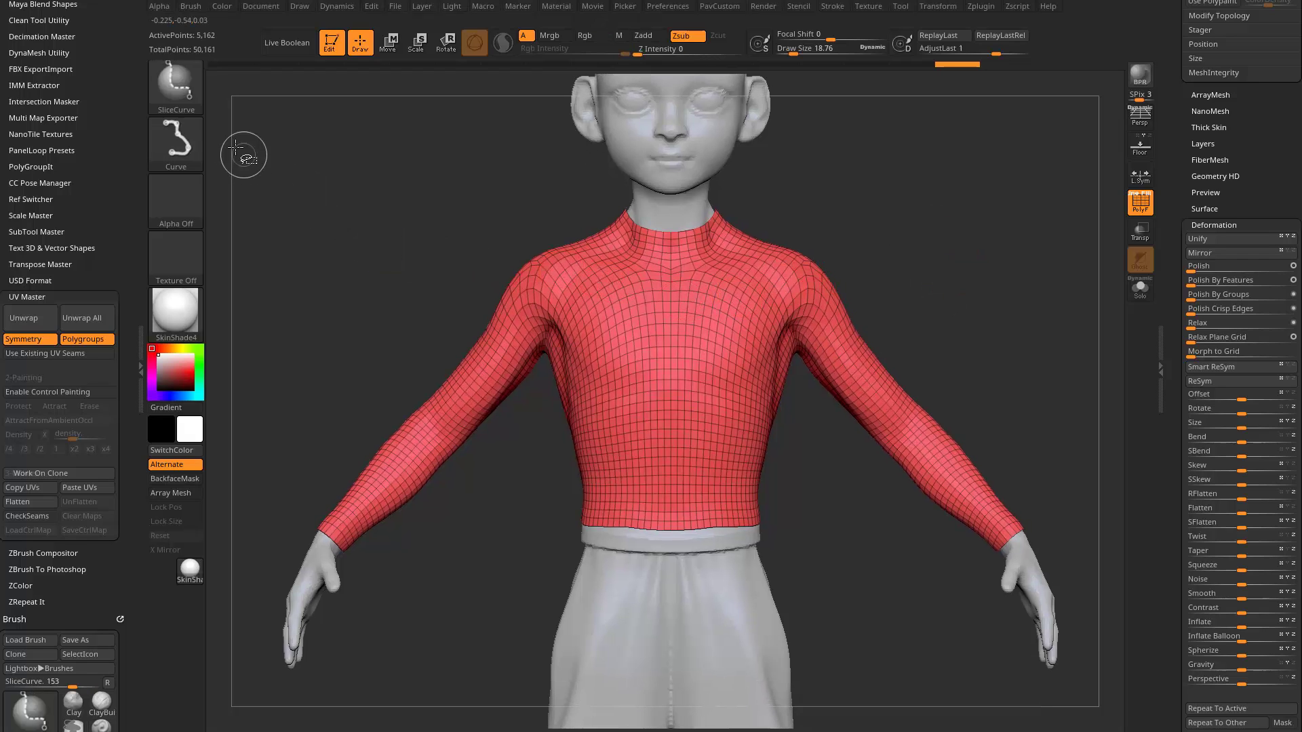
{"action": "left_click", "coordinate": [181, 89]}
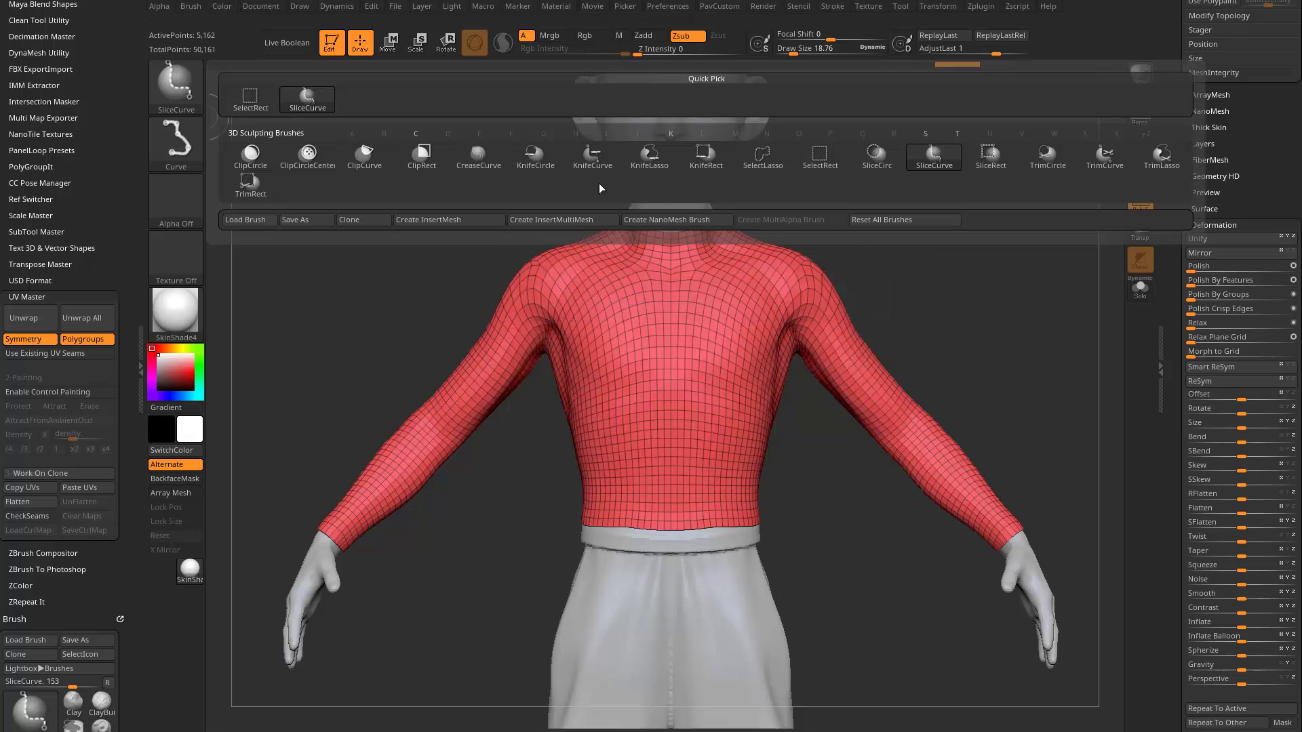
{"action": "left_click", "coordinate": [914, 169]}
{"action": "mouse_move", "coordinate": [396, 694]}
{"action": "left_mouse_down"}
{"action": "mouse_move", "coordinate": [529, 412]}
{"action": "mouse_move", "coordinate": [543, 196]}
{"action": "mouse_move", "coordinate": [590, 204]}
{"action": "mouse_move", "coordinate": [572, 160]}
{"action": "mouse_move", "coordinate": [552, 154]}
{"action": "left_mouse_up"}
{"action": "left_click_drag", "start_coordinate": [936, 305], "coordinate": [966, 282]}
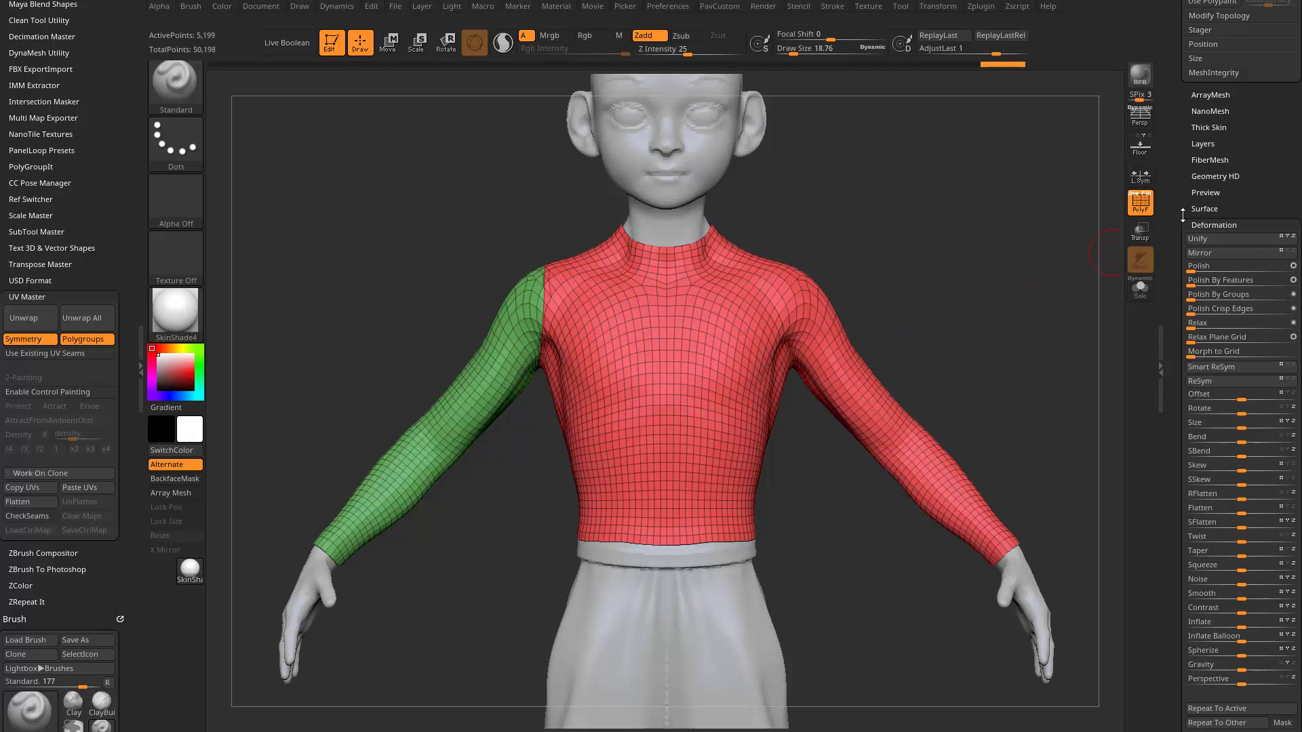
- Apply Mirror And Weld to the shirt to copy the sleeve polygroup to the opposite arm
{"action": "scroll", "coordinate": [1182, 215], "scroll_direction": "up", "scroll_amount": 5}
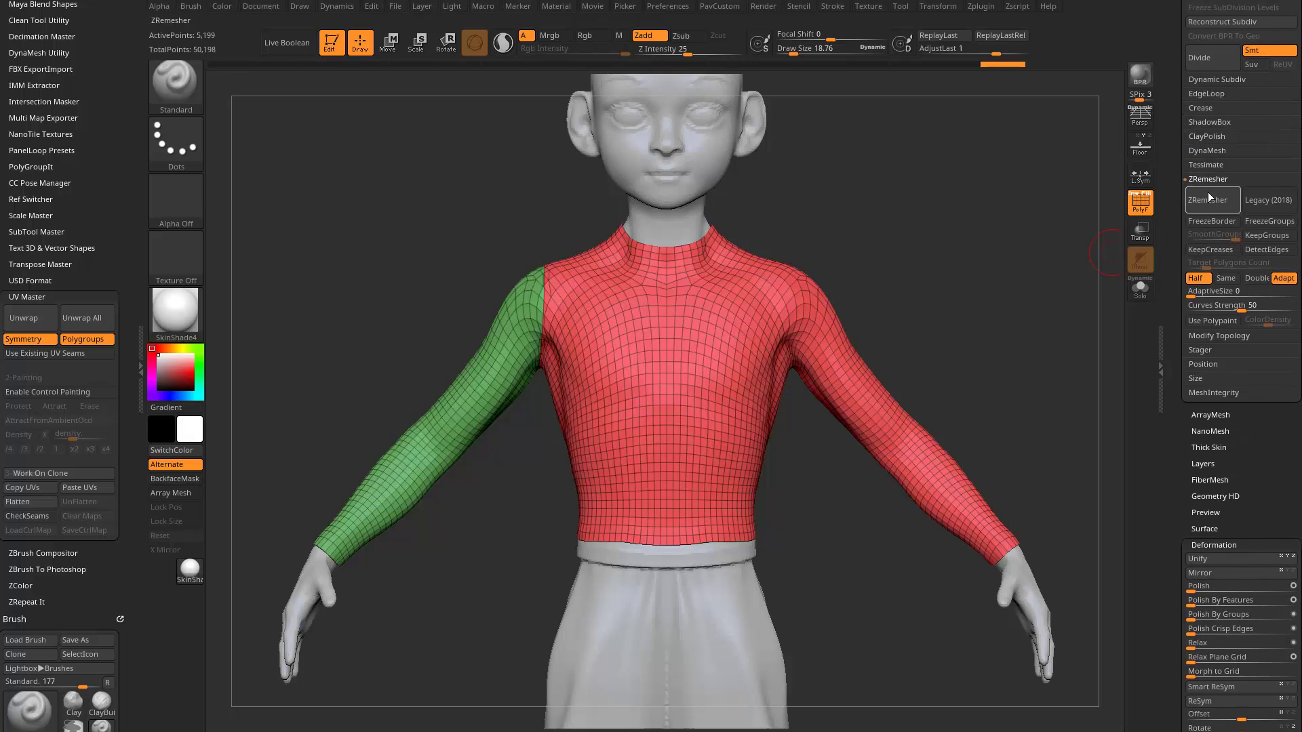
{"action": "left_click", "coordinate": [1208, 179]}
{"action": "left_click", "coordinate": [1218, 193]}
{"action": "left_click", "coordinate": [1237, 235]}
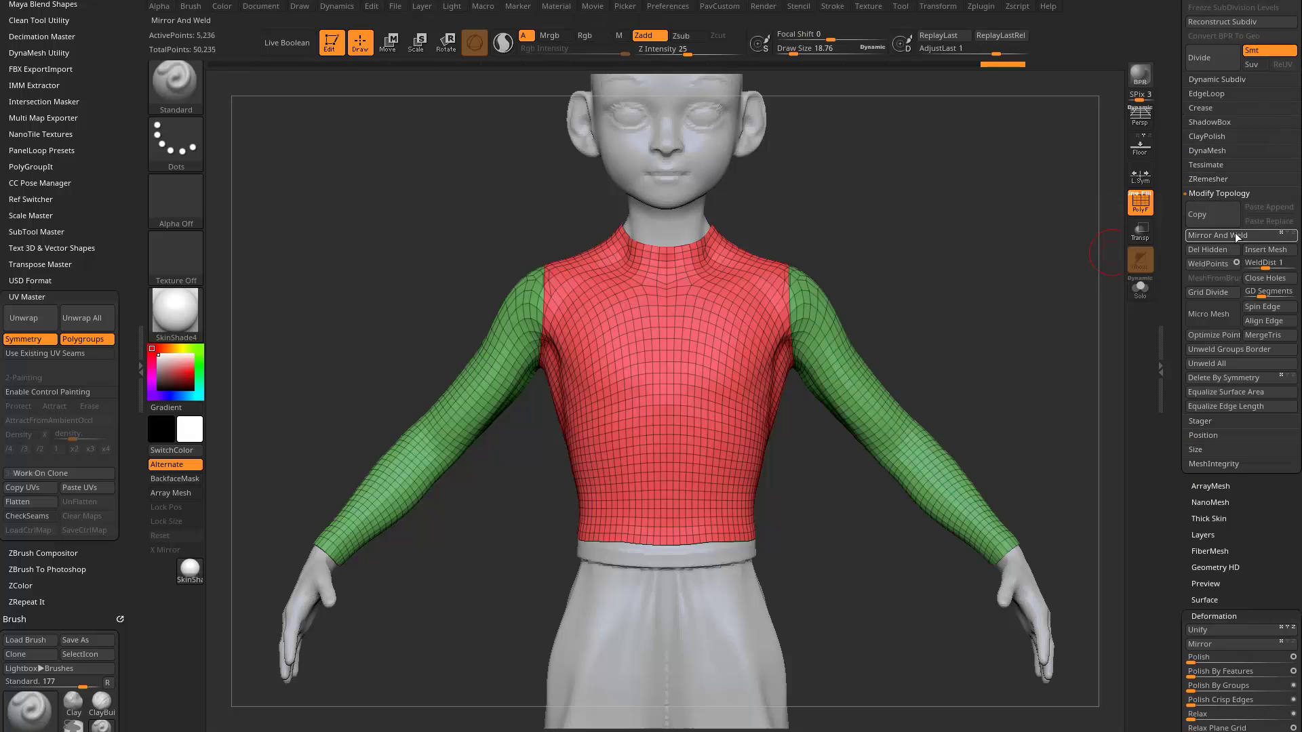
{"action": "mouse_move", "coordinate": [940, 274]}
{"action": "left_mouse_down"}
{"action": "mouse_move", "coordinate": [840, 286]}
{"action": "mouse_move", "coordinate": [979, 255]}
{"action": "left_mouse_up"}
- Isolate the torso polygroup, split it into front and back with SliceCurve from the side view, and unhide the sleeves
{"action": "left_click", "coordinate": [732, 328], "text": "ctrl+shift"}
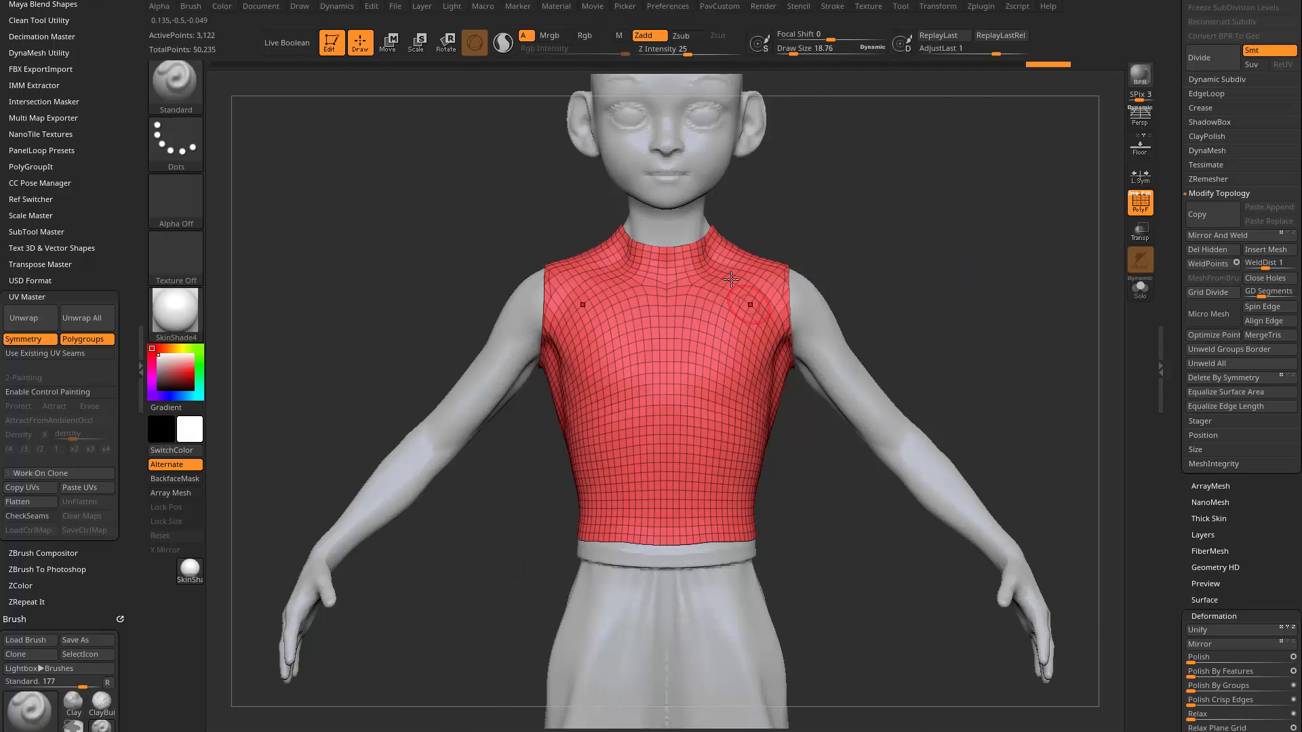
{"action": "left_click_drag", "start_coordinate": [844, 292], "coordinate": [967, 271], "text": "shift"}
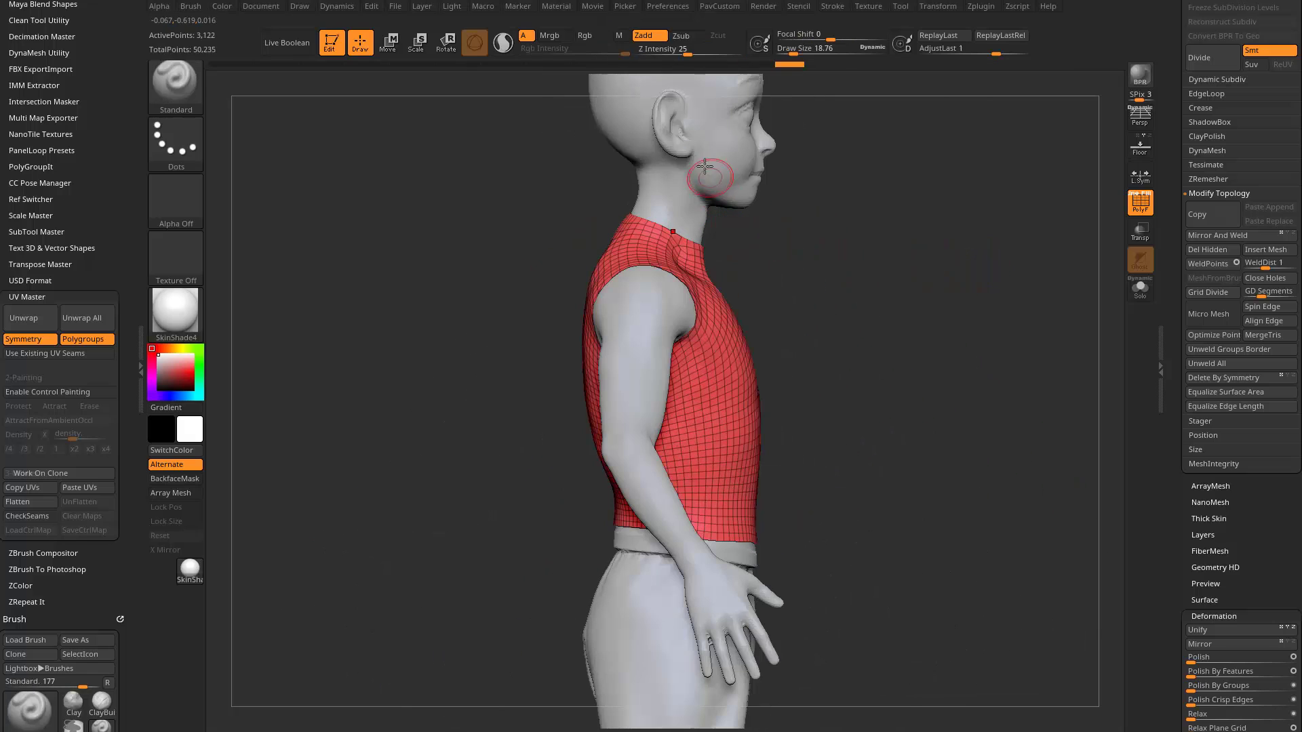
{"action": "key", "text": "ctrl+shift"}
{"action": "mouse_move", "coordinate": [686, 122]}
{"action": "left_mouse_down", "text": "ctrl+shift"}
{"action": "mouse_move", "coordinate": [647, 254]}
{"action": "mouse_move", "coordinate": [673, 513]}
{"action": "mouse_move", "coordinate": [674, 707]}
{"action": "mouse_move", "coordinate": [653, 656]}
{"action": "mouse_move", "coordinate": [686, 696]}
{"action": "left_mouse_up", "text": "ctrl+shift"}
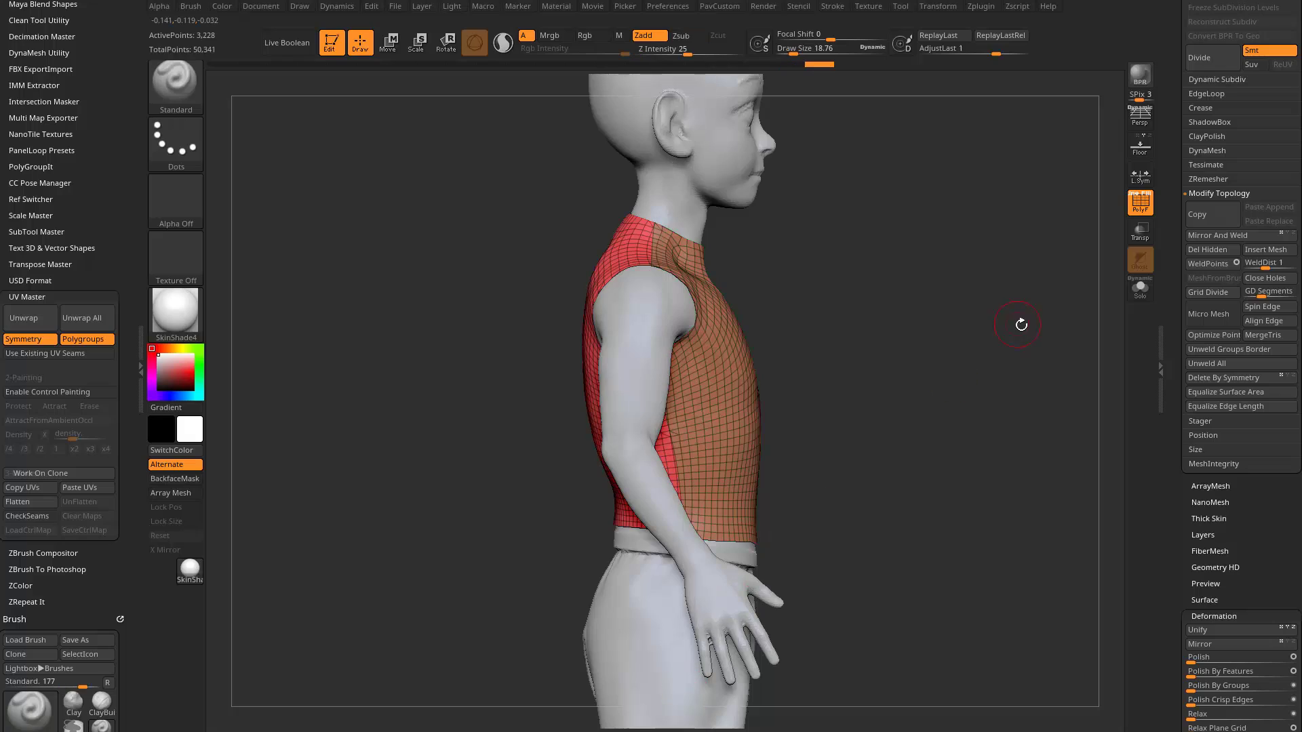
{"action": "left_click_drag", "start_coordinate": [1020, 324], "coordinate": [955, 337]}
{"action": "key", "text": "ctrl+shift"}
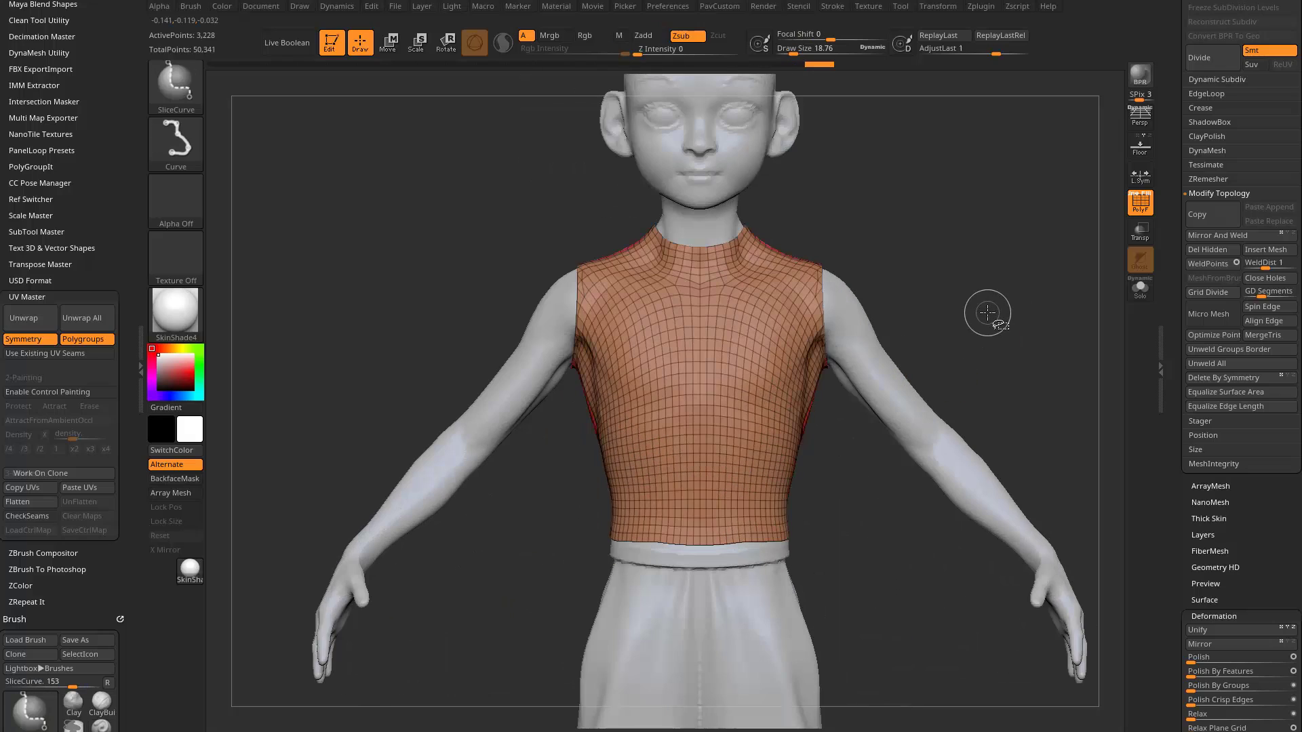
{"action": "left_click", "coordinate": [987, 313], "text": "ctrl+shift"}
{"action": "left_click_drag", "start_coordinate": [1014, 294], "coordinate": [918, 235]}
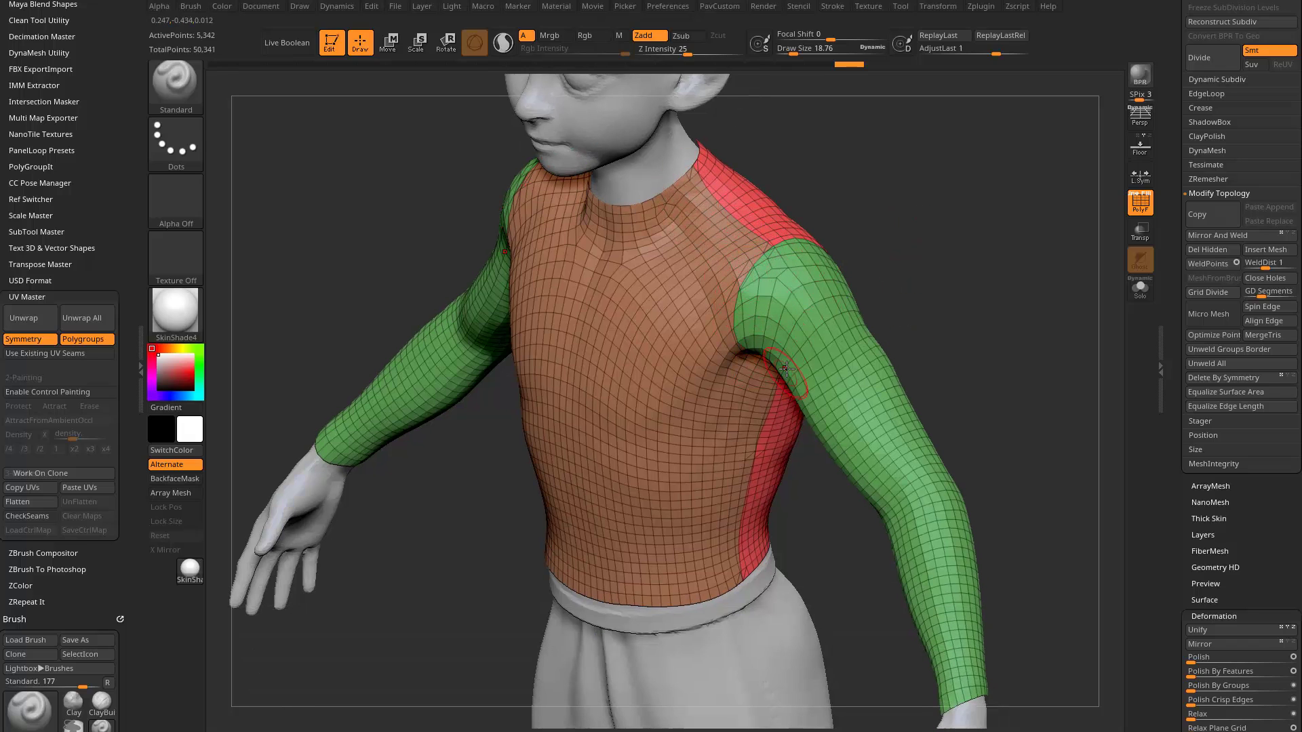
- Remesh the shirt with ZRemesher at Half with KeepGroups on and SmoothGroups lowered to its minimum
{"action": "left_click", "coordinate": [1206, 180]}
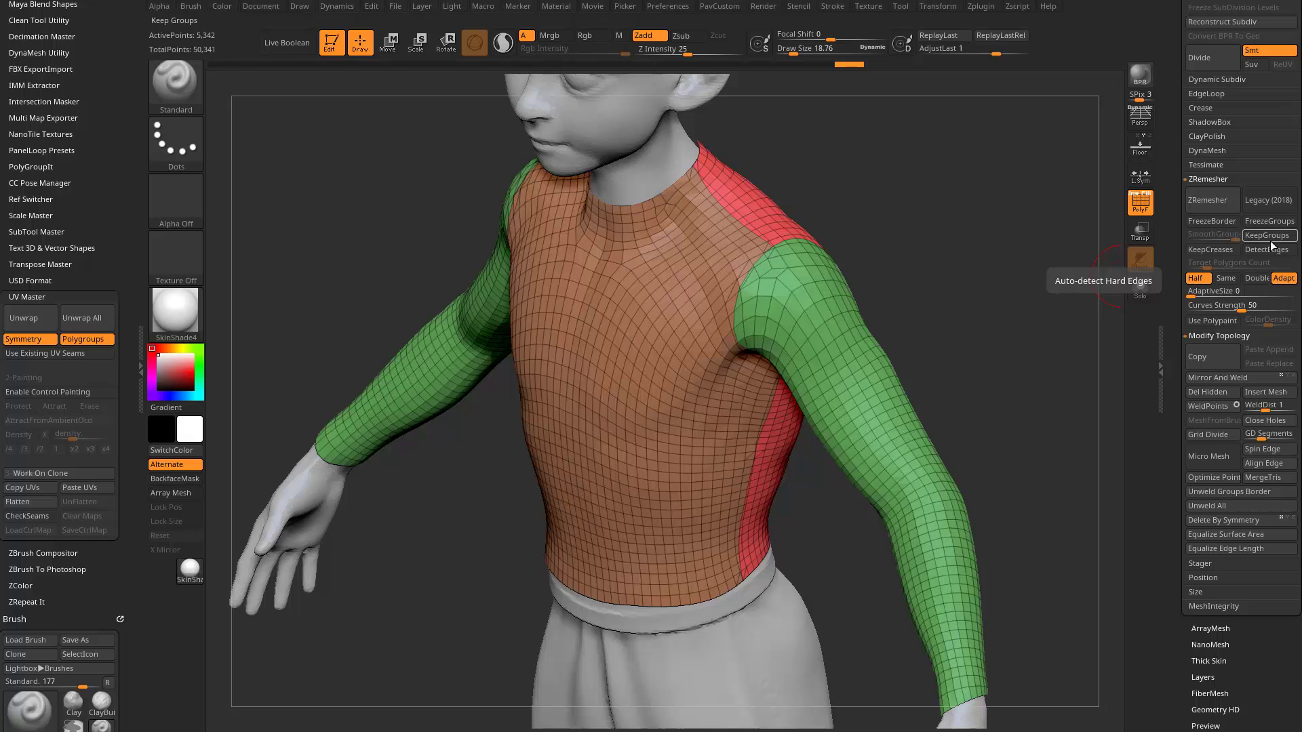
{"action": "left_click", "coordinate": [1266, 235]}
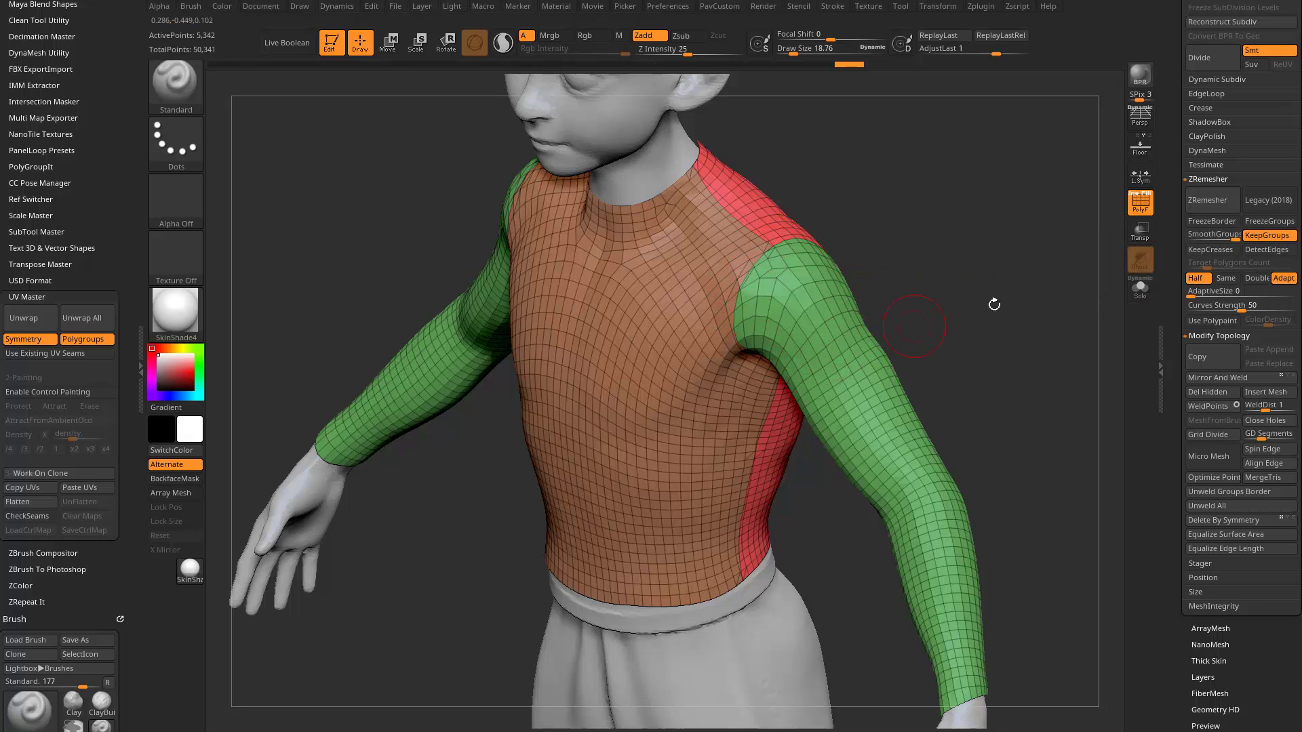
{"action": "left_click_drag", "start_coordinate": [1186, 235], "coordinate": [946, 317]}
{"action": "left_click", "coordinate": [1193, 203]}
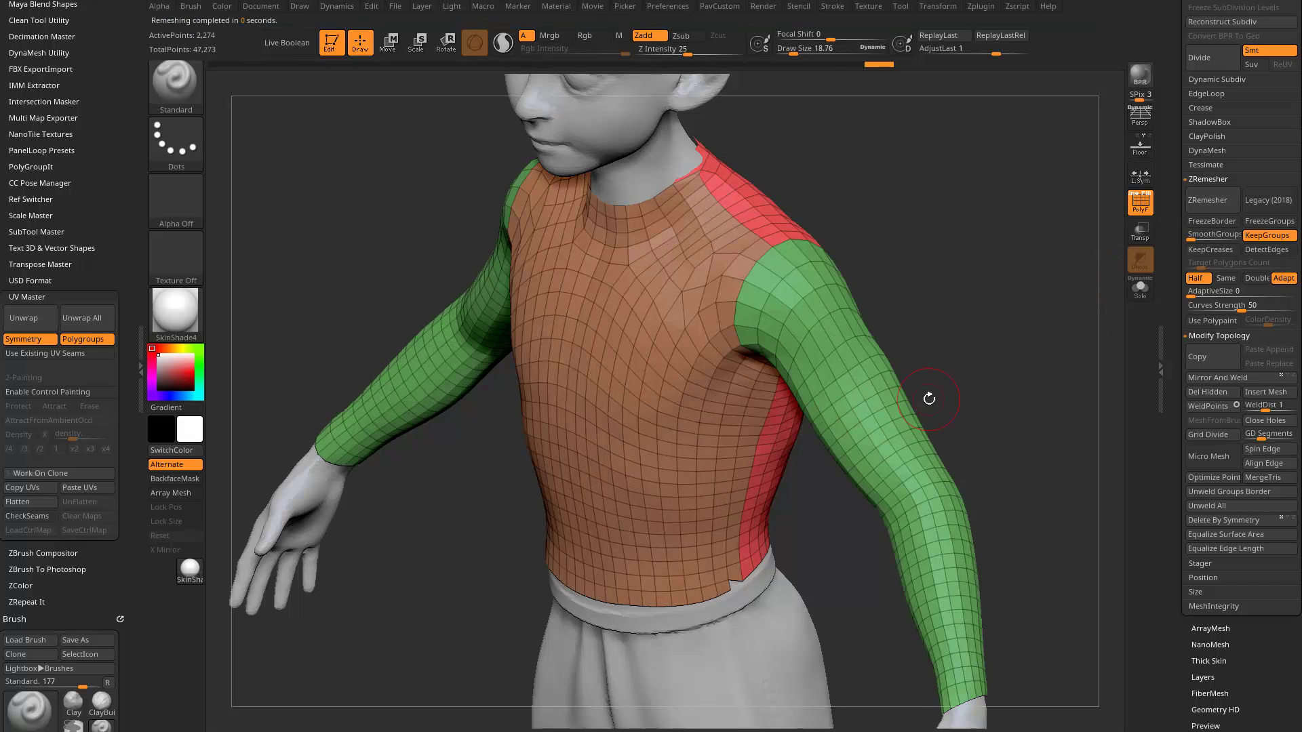
- Solo the shirt and inspect its collar, hem and polygroup borders from several angles
{"action": "left_click", "coordinate": [1140, 290]}
{"action": "left_click_drag", "start_coordinate": [1032, 311], "coordinate": [1004, 372]}
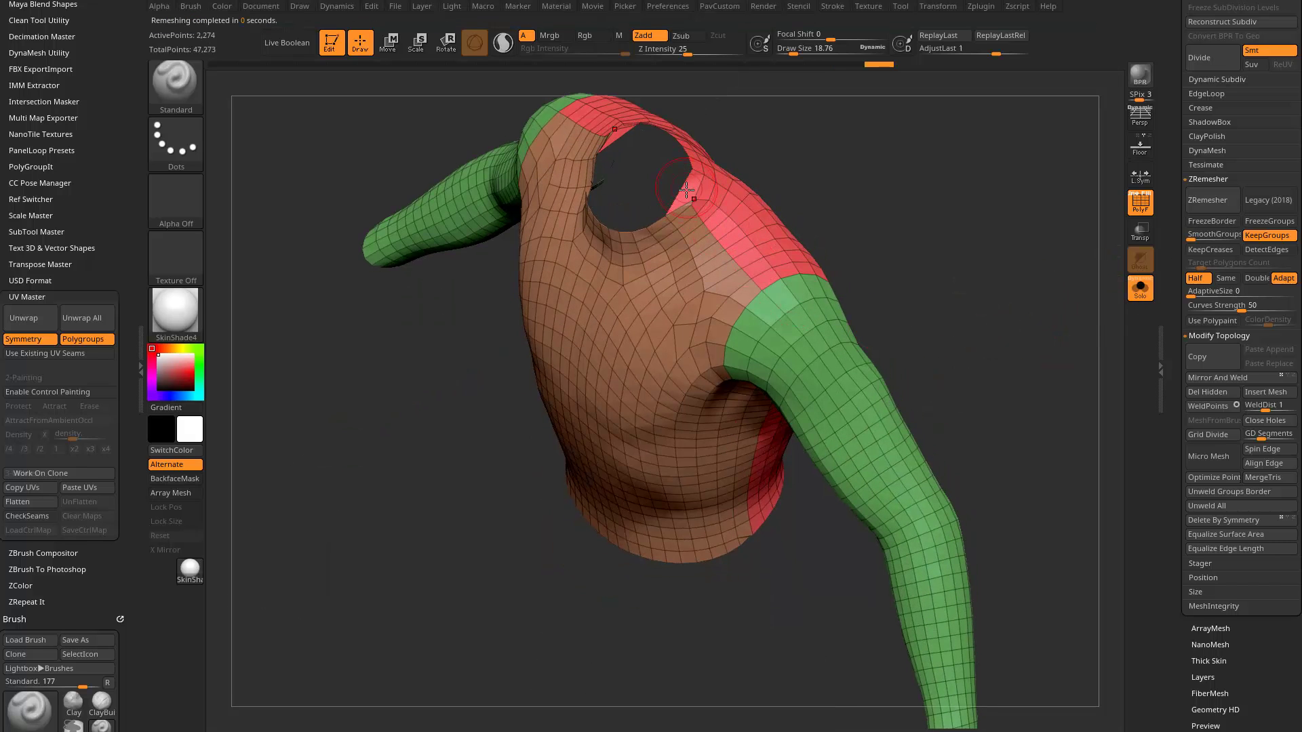
{"action": "left_click_drag", "start_coordinate": [966, 309], "coordinate": [923, 115]}
{"action": "left_click_drag", "start_coordinate": [860, 166], "coordinate": [780, 400]}
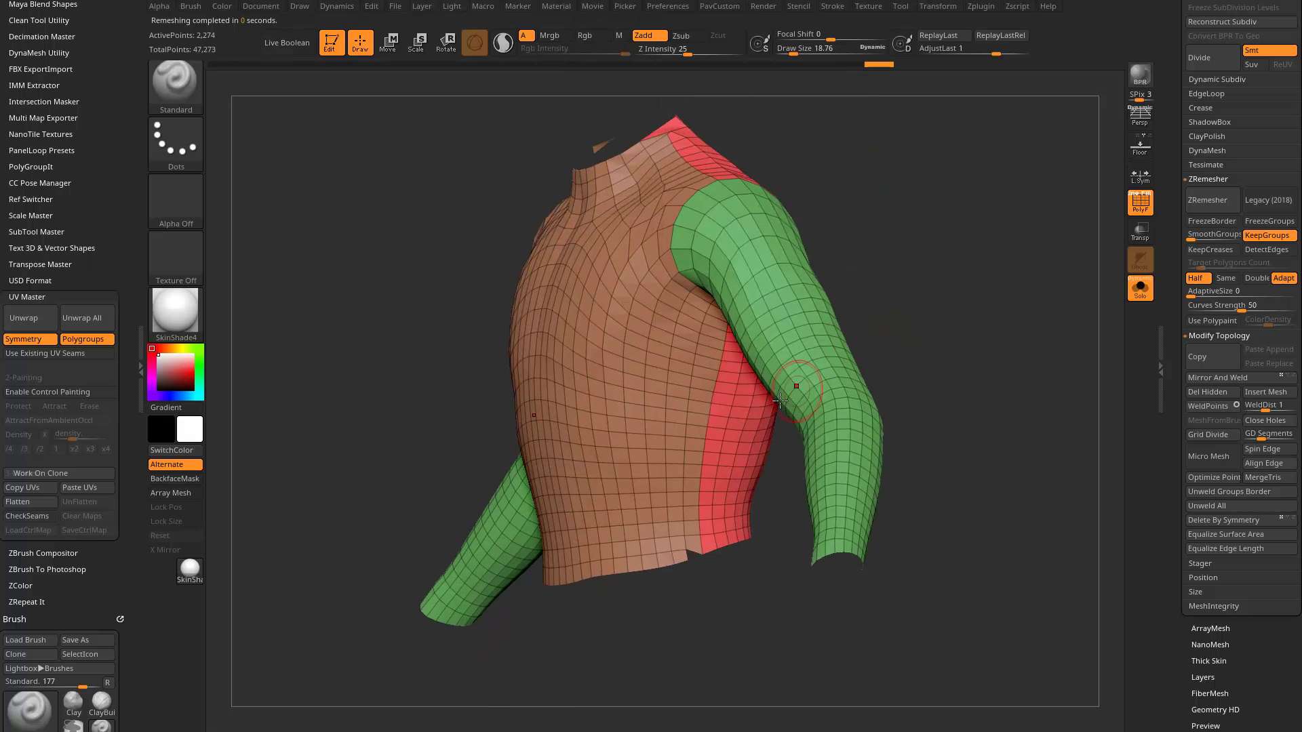
- Undo the last remesh and rerun ZRemesher on the shirt with the polygon count set to Same
{"action": "left_click_drag", "start_coordinate": [922, 280], "coordinate": [988, 269]}
{"action": "key", "text": "ctrl+z"}
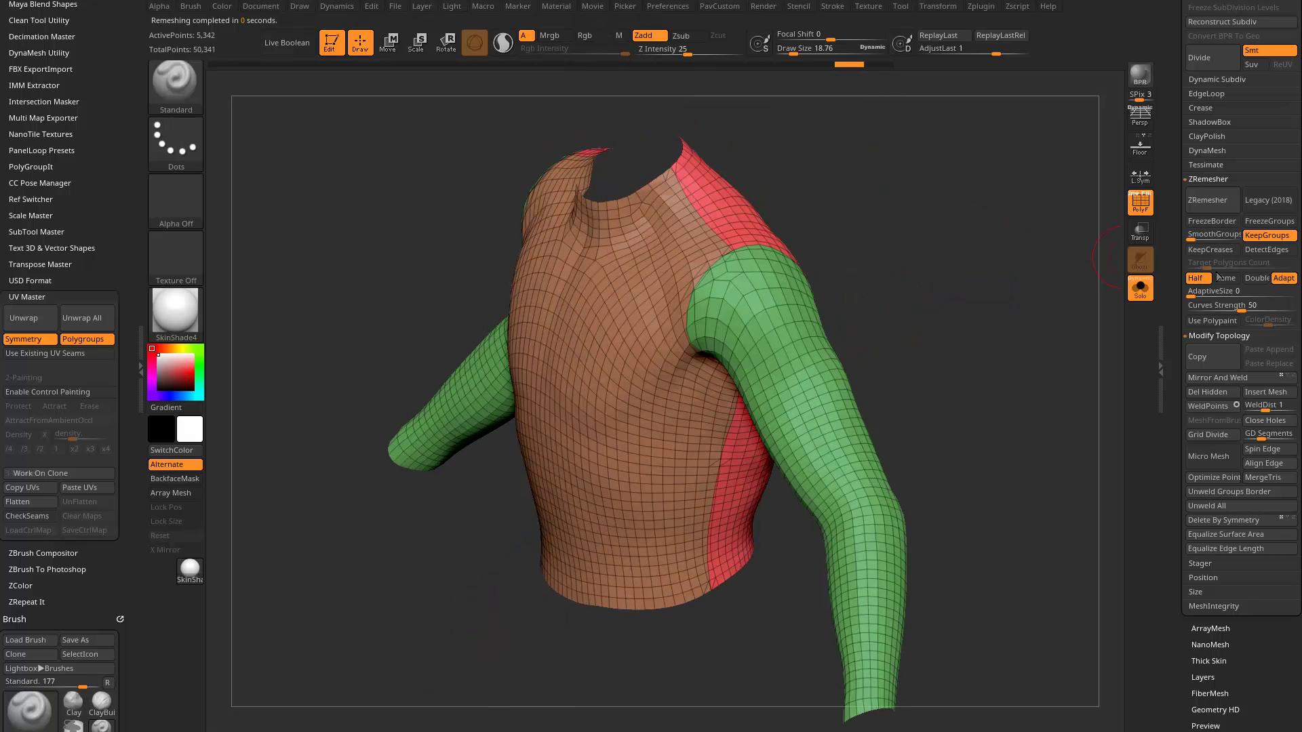
{"action": "left_click", "coordinate": [1210, 205]}
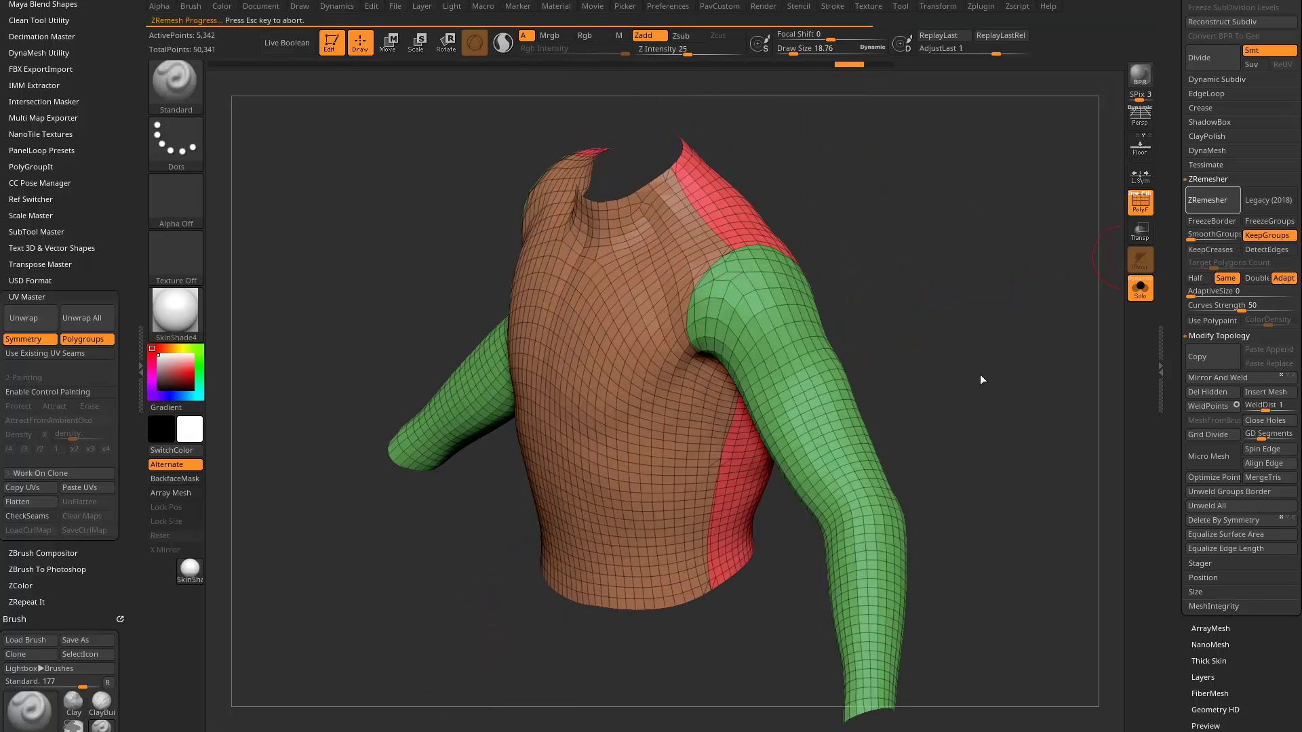
- Set the ZModeler edge action to Split and split the neckline edges where the front and back polygroups meet
{"action": "left_click_drag", "start_coordinate": [1003, 299], "coordinate": [991, 380]}
{"action": "left_click_drag", "start_coordinate": [1012, 261], "coordinate": [1054, 461], "text": "alt"}
{"action": "left_click_drag", "start_coordinate": [974, 299], "coordinate": [949, 352]}
{"action": "key", "text": "b"}
{"action": "key", "text": "z"}
{"action": "key", "text": "m"}
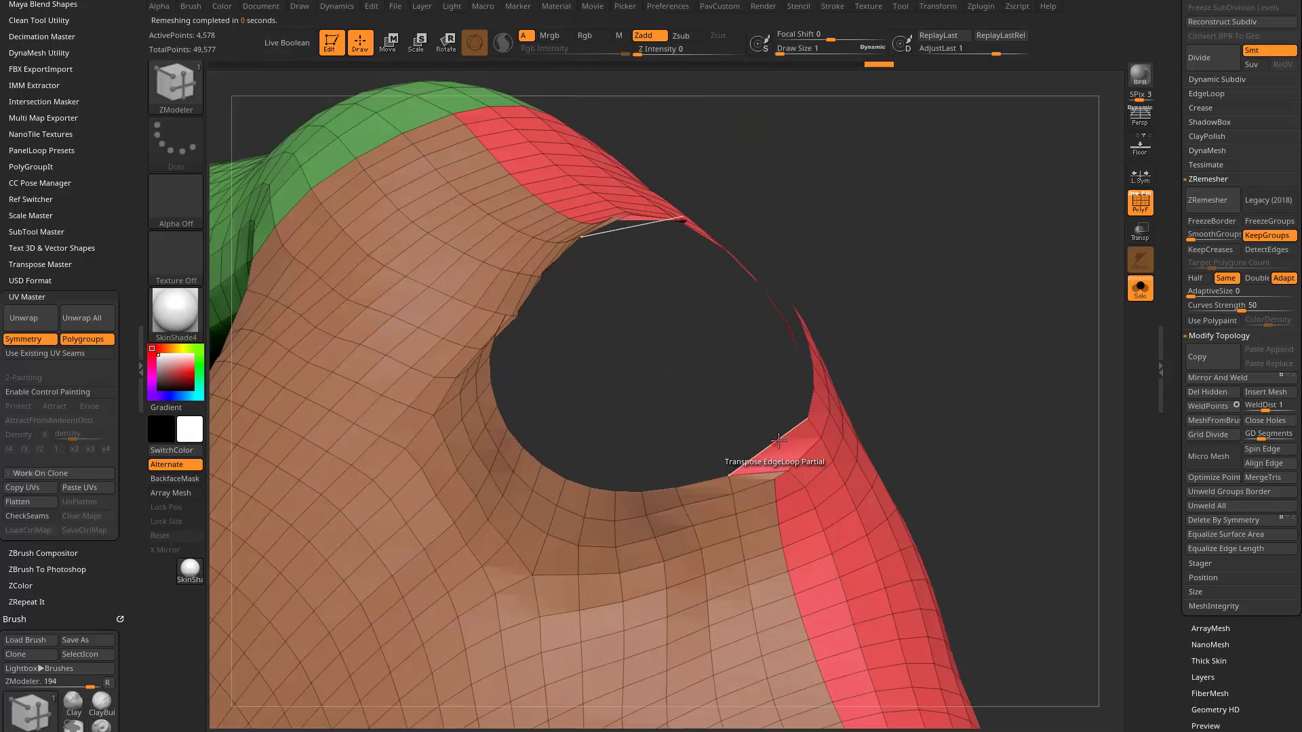
{"action": "key", "text": "b"}
{"action": "key", "text": "z"}
{"action": "key", "text": "m"}
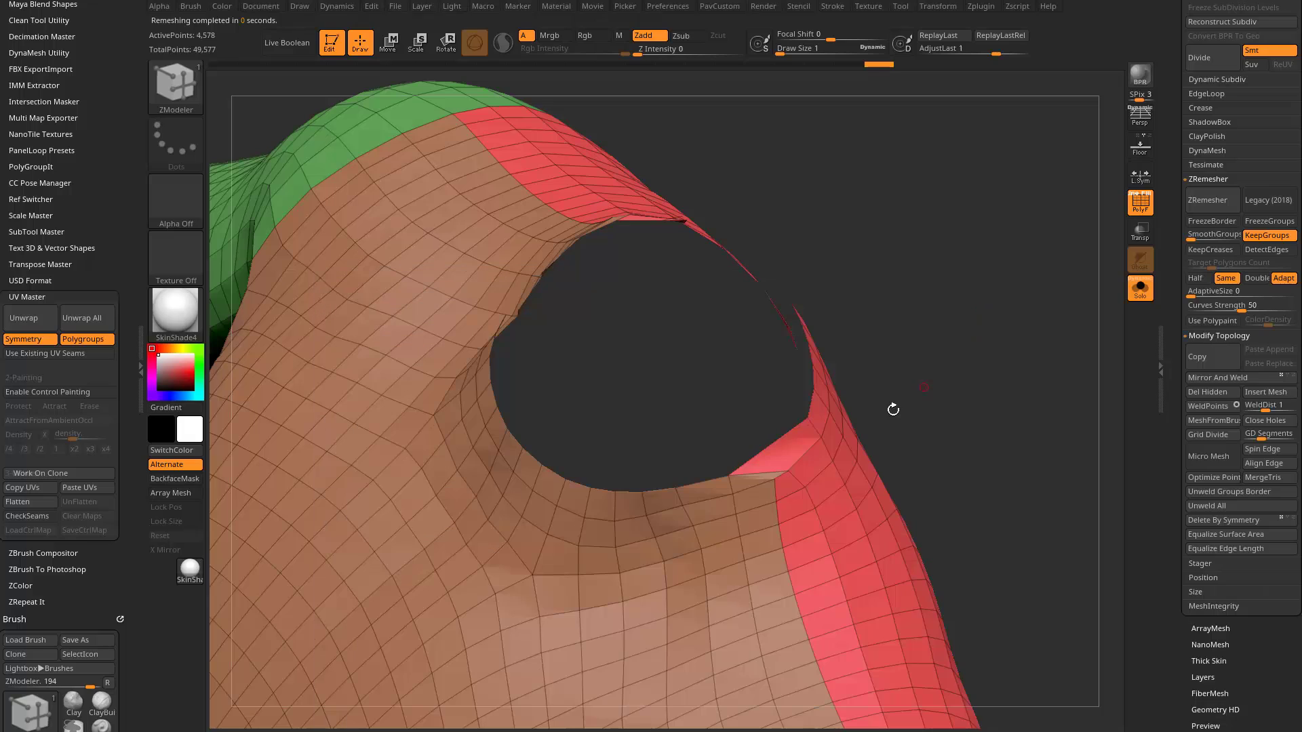
{"action": "key", "text": "space"}
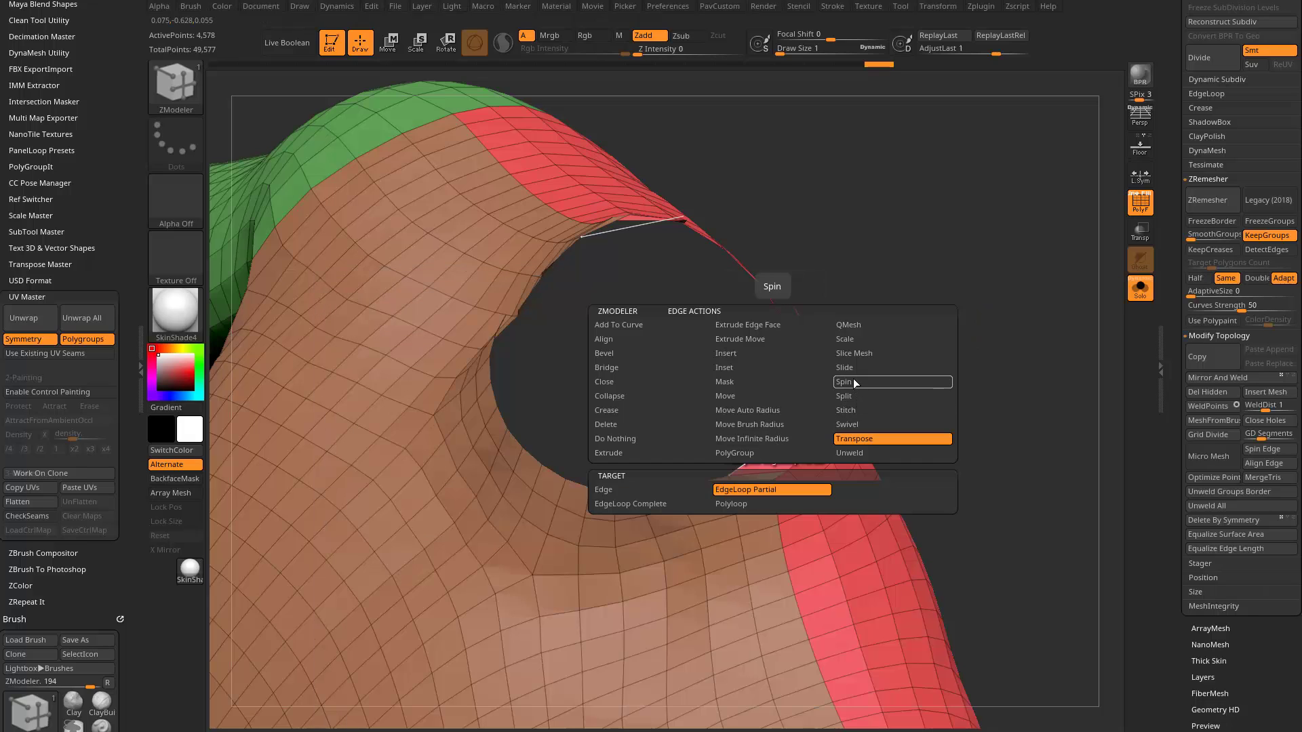
{"action": "left_click", "coordinate": [849, 396]}
{"action": "left_click", "coordinate": [670, 489]}
{"action": "left_click", "coordinate": [774, 442]}
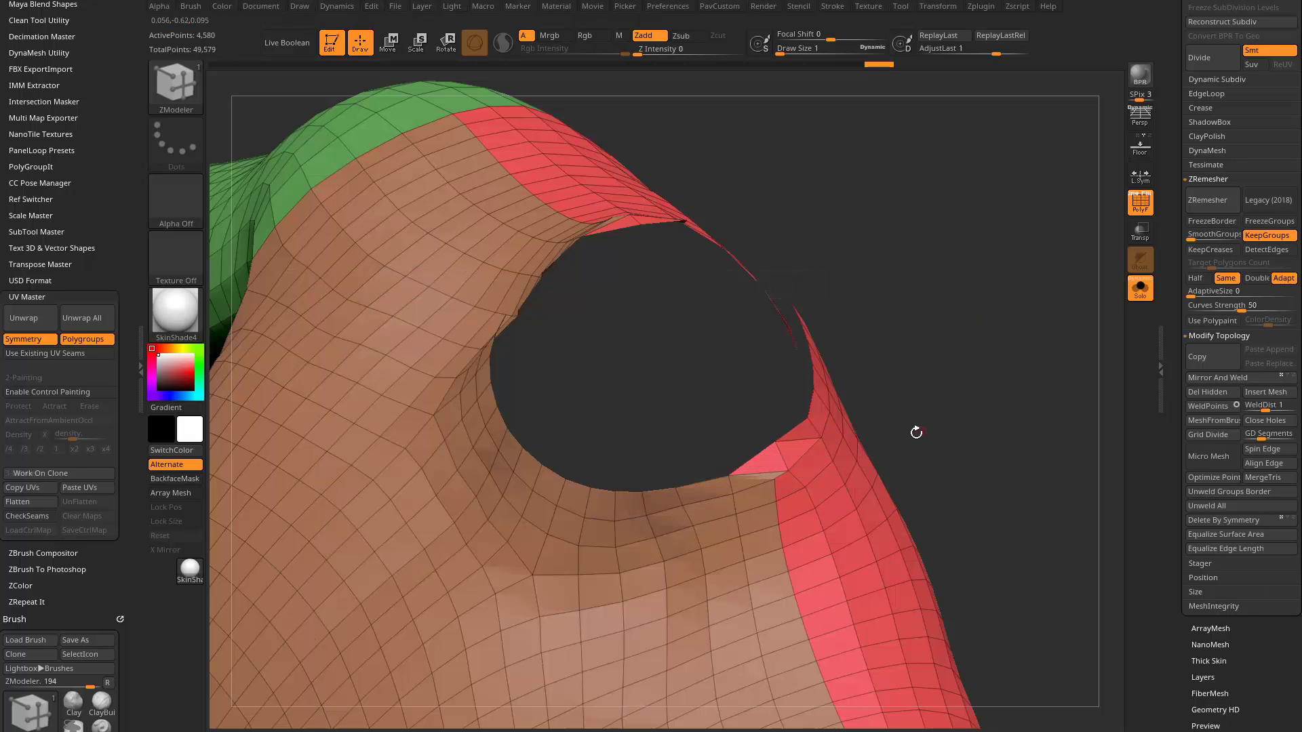
{"action": "mouse_move", "coordinate": [912, 437]}
{"action": "left_mouse_down"}
{"action": "mouse_move", "coordinate": [929, 369]}
{"action": "mouse_move", "coordinate": [976, 356]}
{"action": "mouse_move", "coordinate": [888, 372]}
{"action": "left_mouse_up"}
{"action": "left_click", "coordinate": [757, 417]}
- Adjust the split neckline vertices at the shoulder seam with the Move brush and smooth them
{"action": "key", "text": "s"}
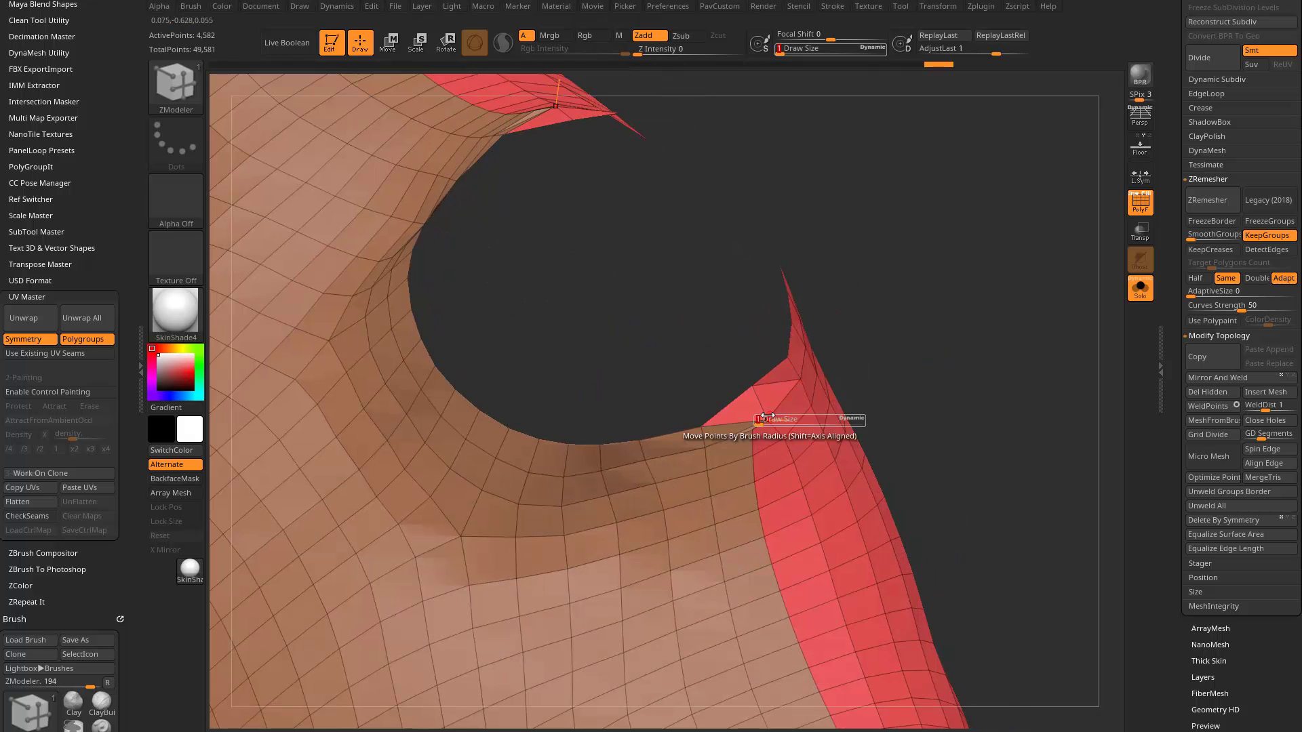
{"action": "key", "text": "b"}
{"action": "key", "text": "m"}
{"action": "key", "text": "v"}
{"action": "left_click_drag", "start_coordinate": [791, 385], "coordinate": [914, 350]}
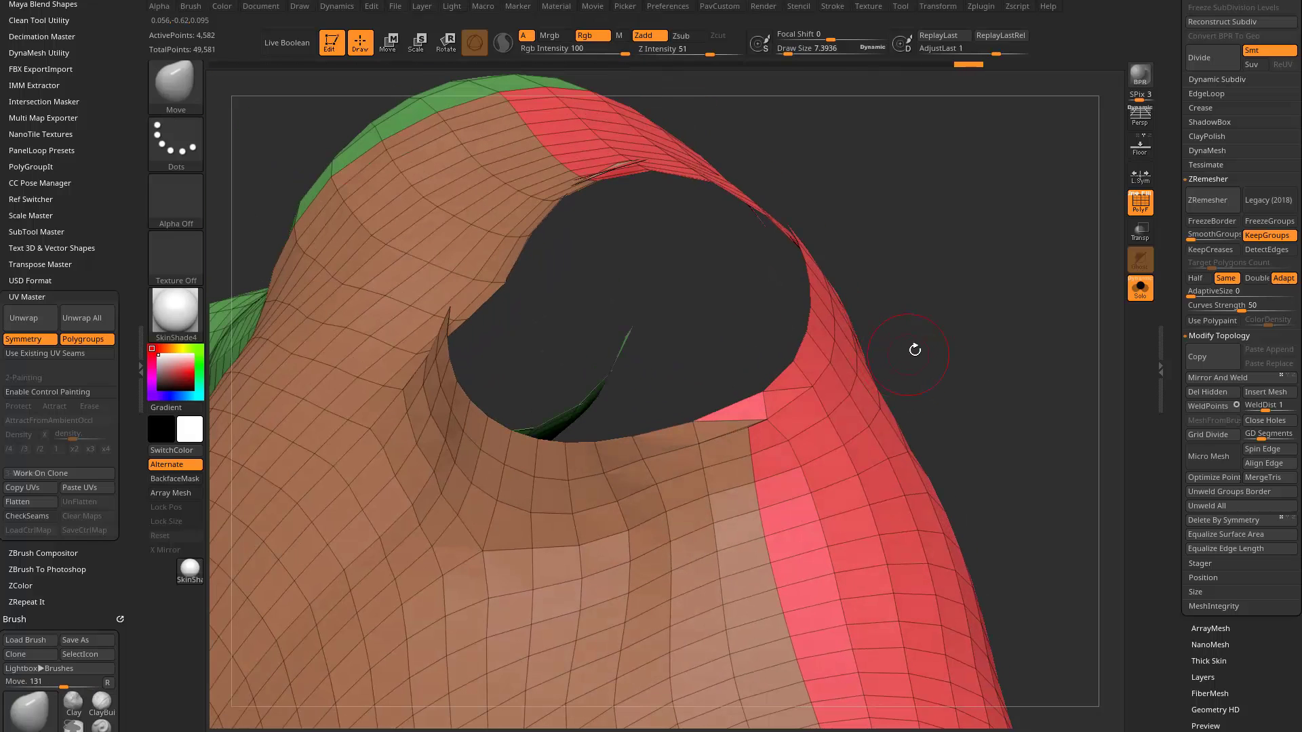
{"action": "left_click_drag", "start_coordinate": [770, 416], "coordinate": [813, 411], "text": "shift"}
{"action": "mouse_move", "coordinate": [976, 339]}
{"action": "left_mouse_down", "text": "alt"}
{"action": "mouse_move", "coordinate": [1034, 319]}
{"action": "mouse_move", "coordinate": [1020, 343]}
{"action": "mouse_move", "coordinate": [993, 347]}
{"action": "left_mouse_up", "text": "alt"}
- Collapse the short edge at the neckline's shoulder seam using the ZModeler Collapse action on a single edge
{"action": "key", "text": "b"}
{"action": "key", "text": "z"}
{"action": "key", "text": "m"}
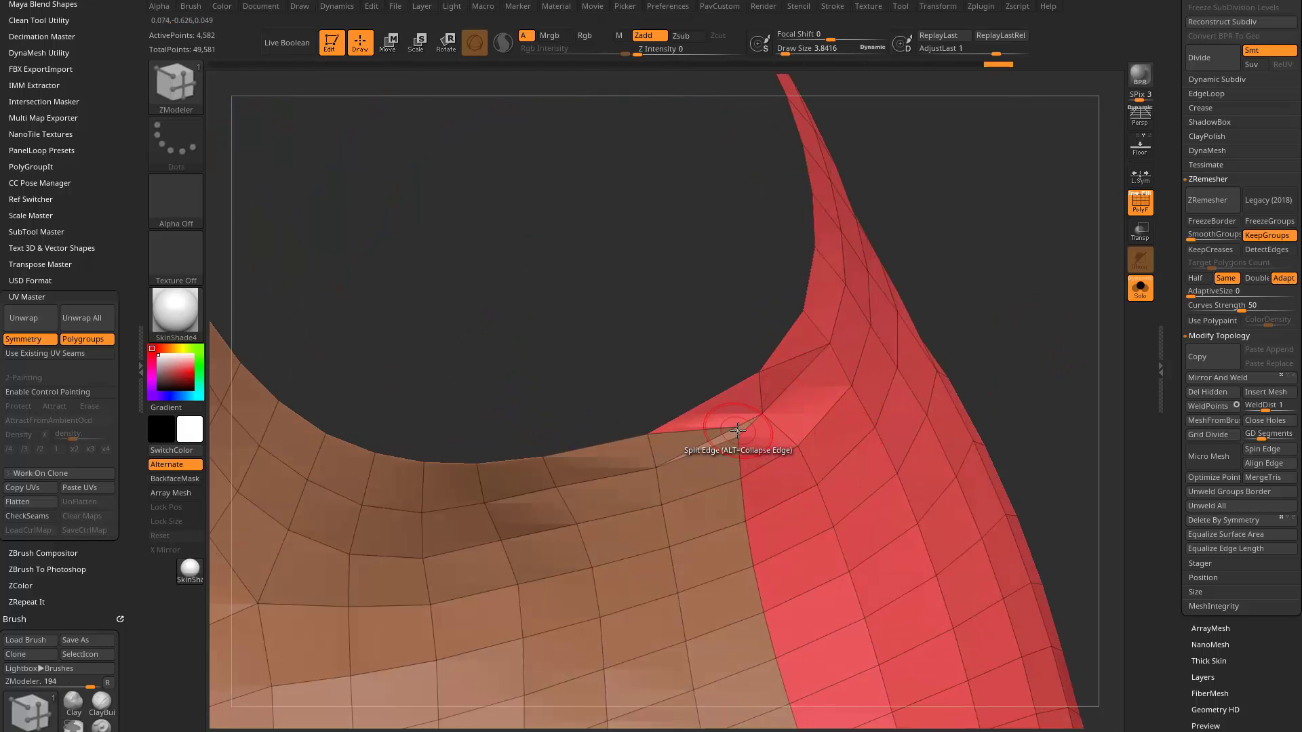
{"action": "key", "text": "space"}
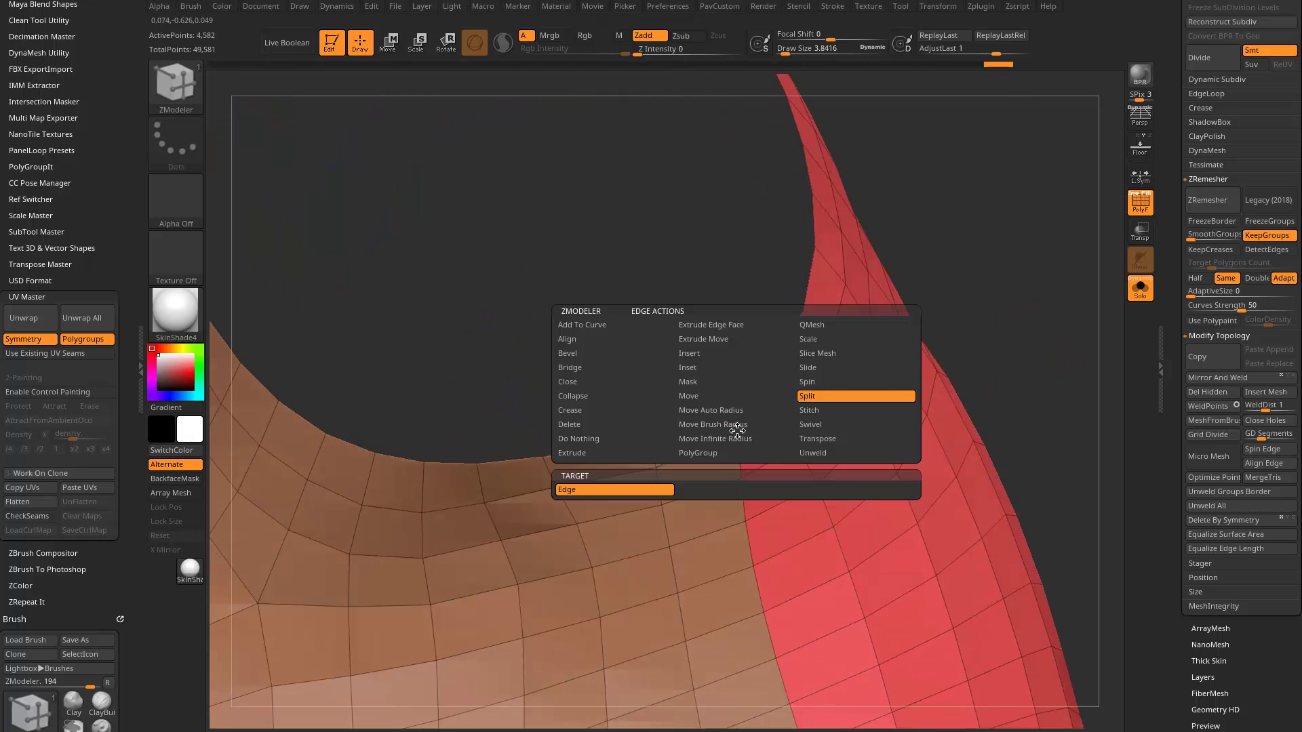
{"action": "left_click", "coordinate": [573, 396]}
{"action": "left_click", "coordinate": [595, 490]}
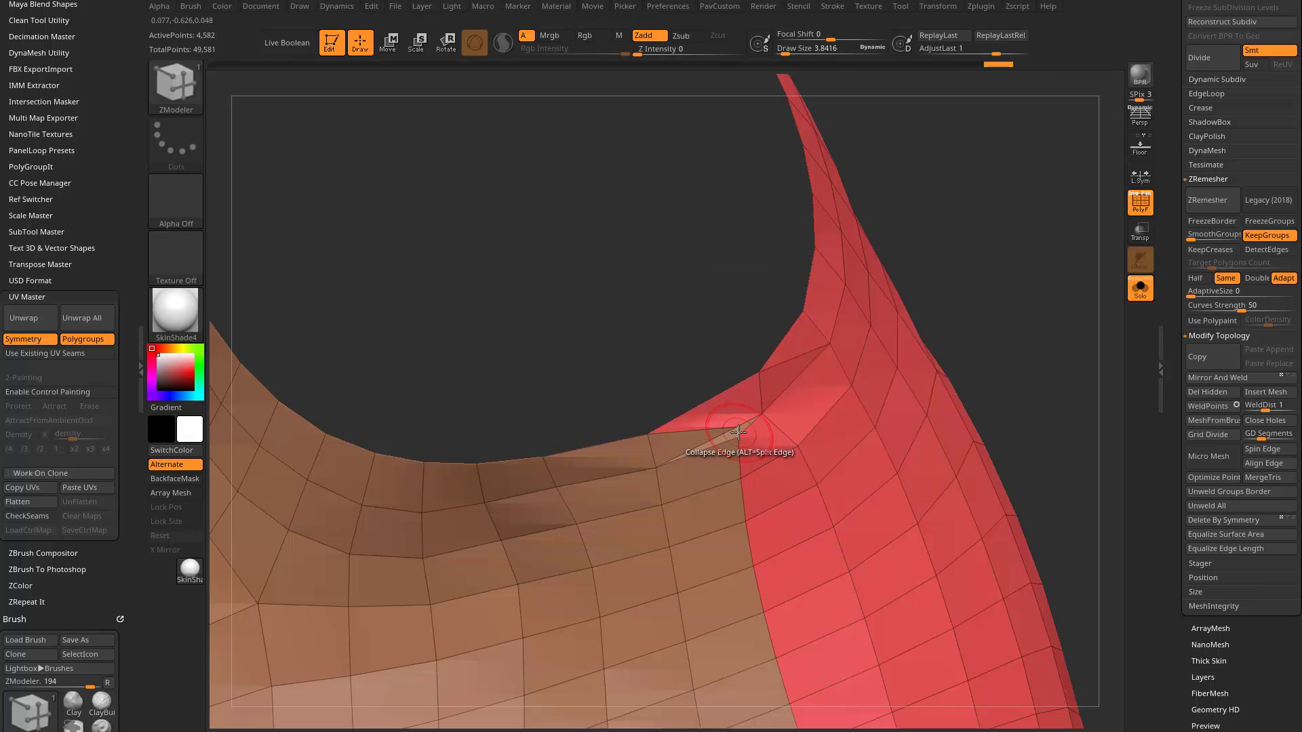
{"action": "left_click", "coordinate": [756, 424]}
{"action": "left_click_drag", "start_coordinate": [935, 332], "coordinate": [959, 267]}
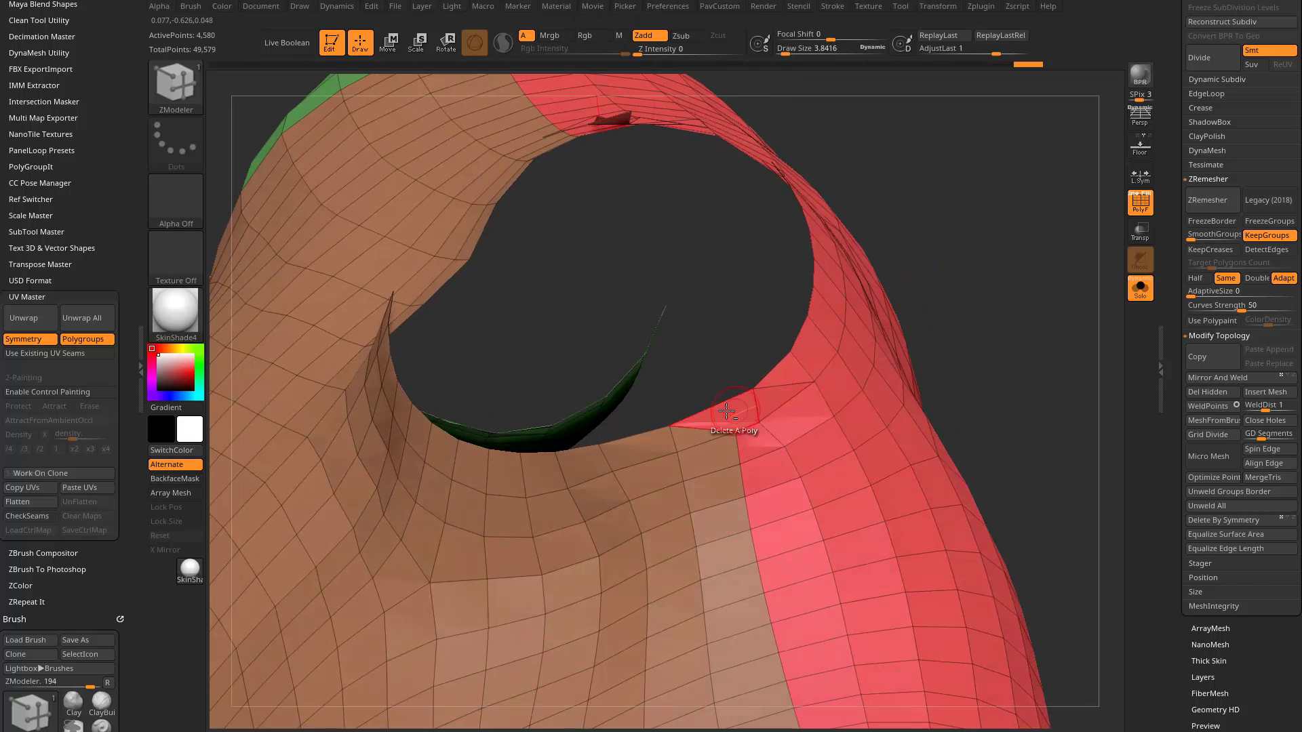
- Switch the ZModeler edge action back to Split and split the open neckline edge beside the shoulder seam
{"action": "key", "text": "space"}
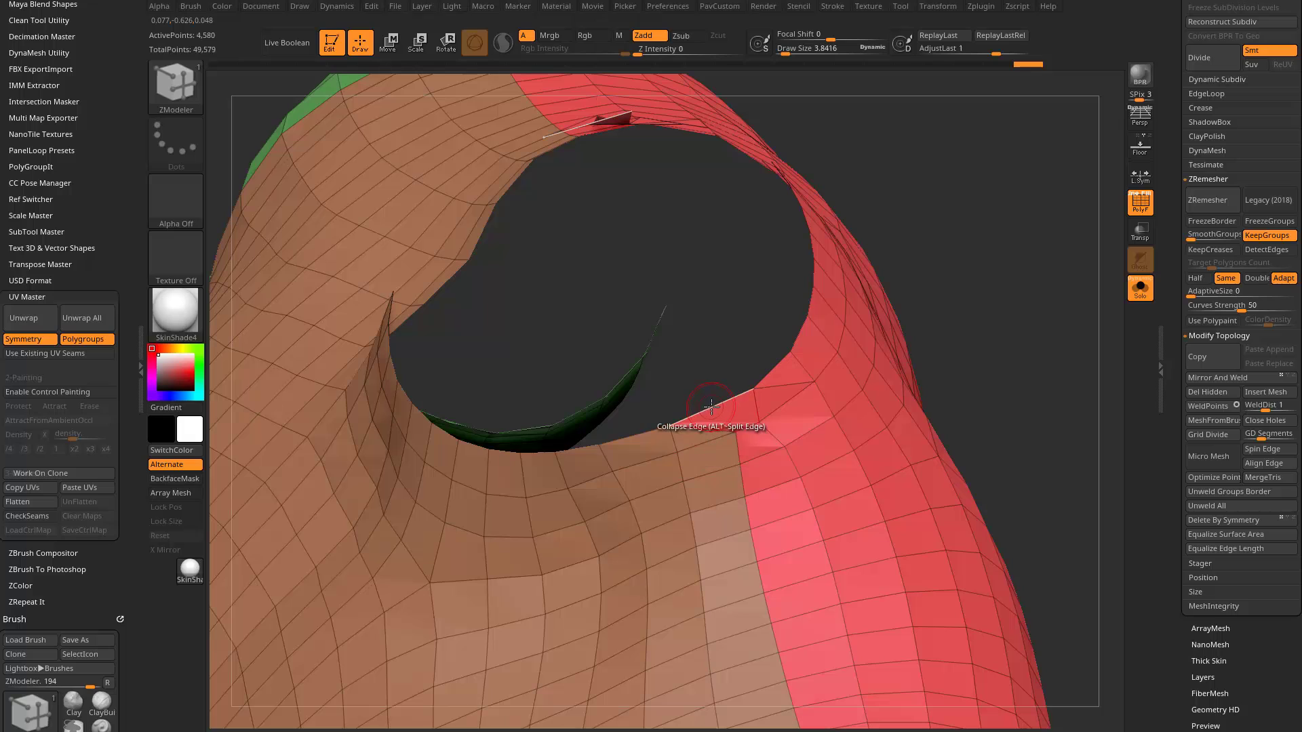
{"action": "key", "text": "space"}
{"action": "left_click", "coordinate": [788, 398]}
{"action": "left_click", "coordinate": [674, 415]}
{"action": "left_click_drag", "start_coordinate": [935, 271], "coordinate": [982, 305]}
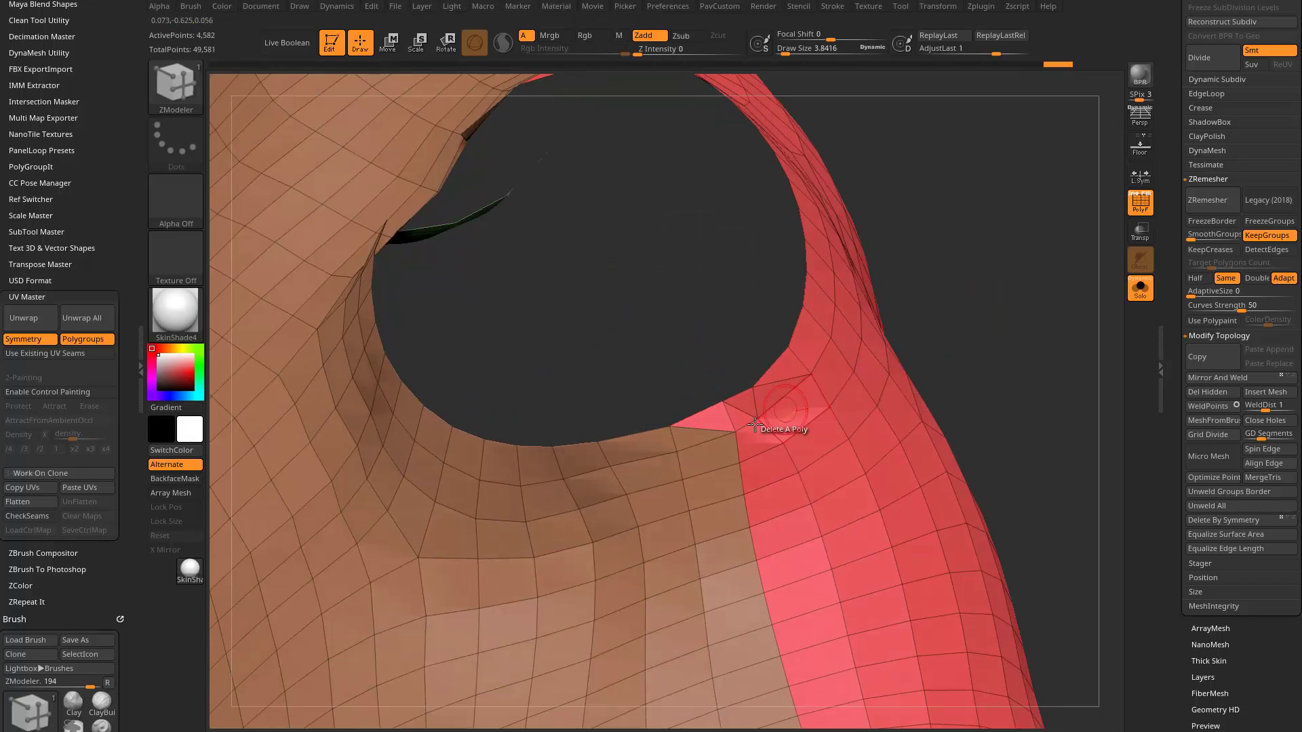
- Clear the stray polygroup marking on the front panel and assign the neckline corner triangle to the front polygroup
{"action": "left_click_drag", "start_coordinate": [701, 462], "coordinate": [707, 494]}
{"action": "left_click", "coordinate": [670, 495]}
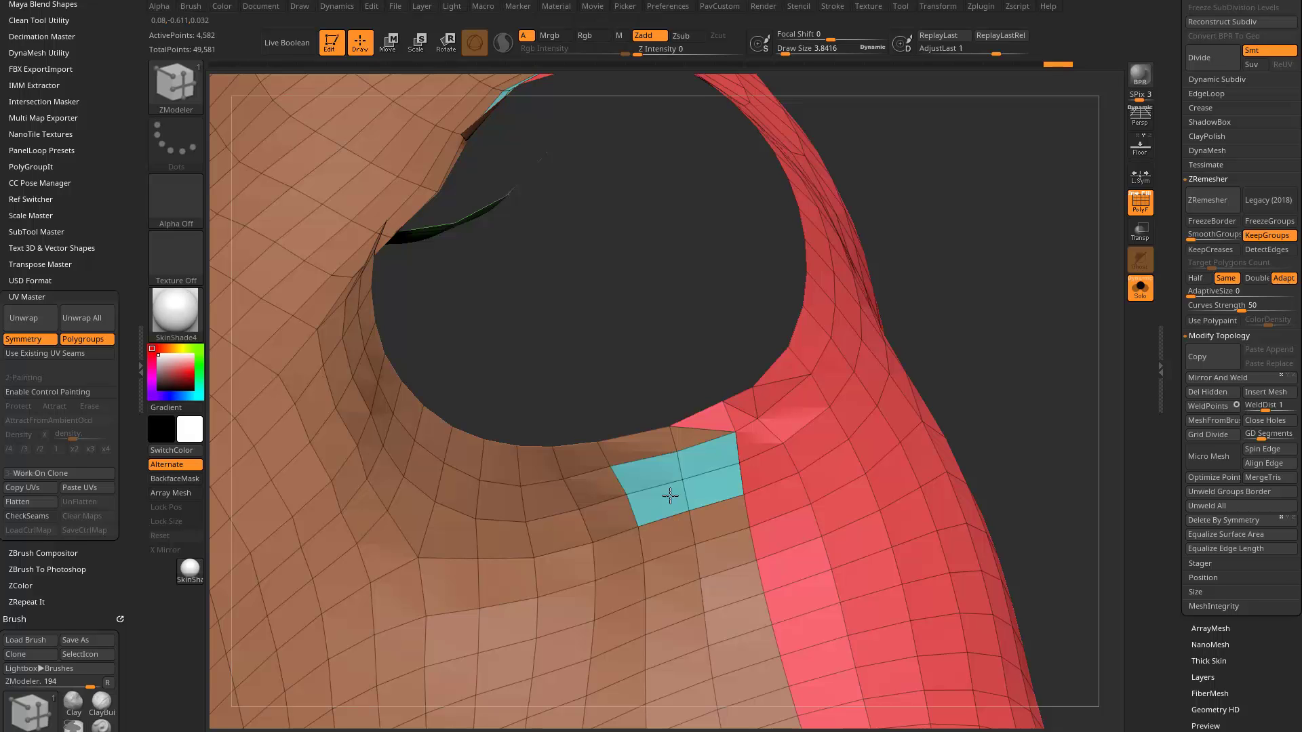
{"action": "key", "text": "ctrl+z"}
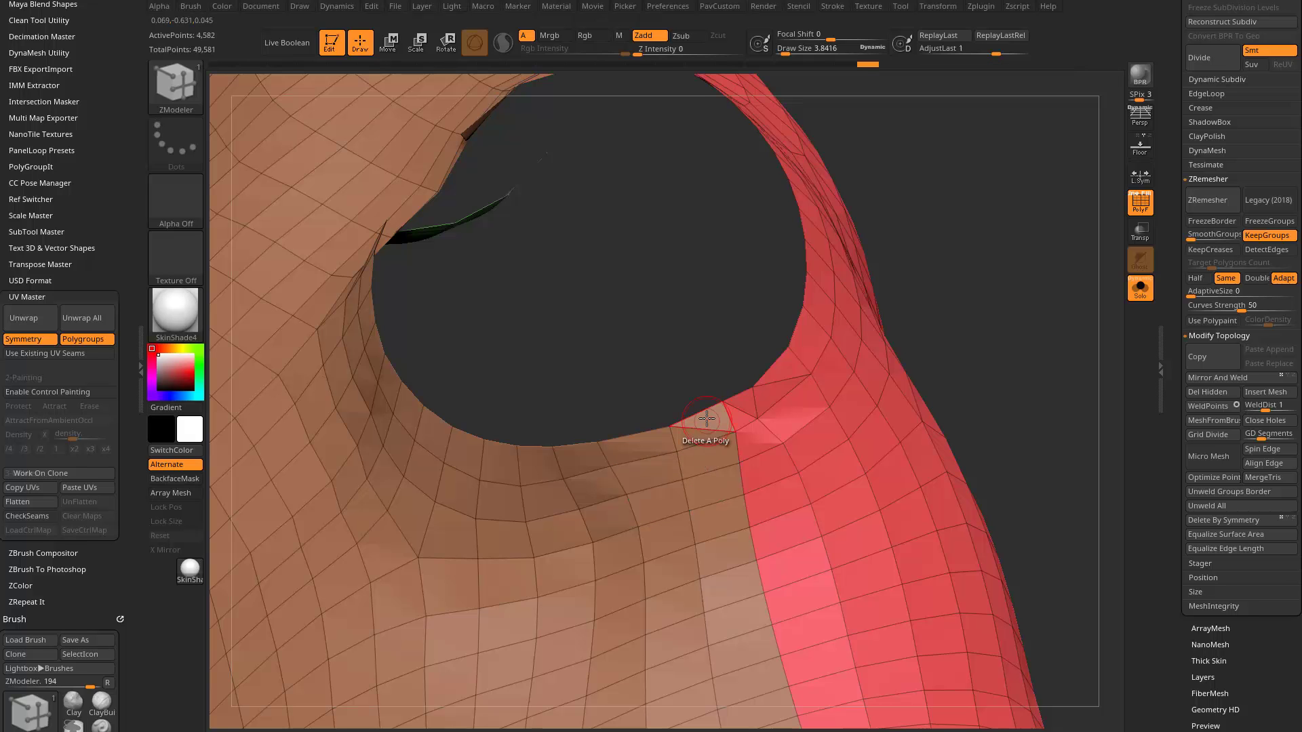
- Reposition the hem vertices at the side seam between front and back using the Move brush
{"action": "left_click_drag", "start_coordinate": [881, 305], "coordinate": [1031, 343]}
{"action": "left_click_drag", "start_coordinate": [810, 674], "coordinate": [812, 305], "text": "alt"}
{"action": "key", "text": "b"}
{"action": "key", "text": "m"}
{"action": "key", "text": "v"}
{"action": "mouse_move", "coordinate": [720, 398]}
{"action": "left_mouse_down"}
{"action": "mouse_move", "coordinate": [596, 339]}
{"action": "mouse_move", "coordinate": [617, 290]}
{"action": "mouse_move", "coordinate": [672, 334]}
{"action": "left_mouse_up"}
{"action": "key", "text": "b"}
{"action": "key", "text": "z"}
{"action": "key", "text": "m"}
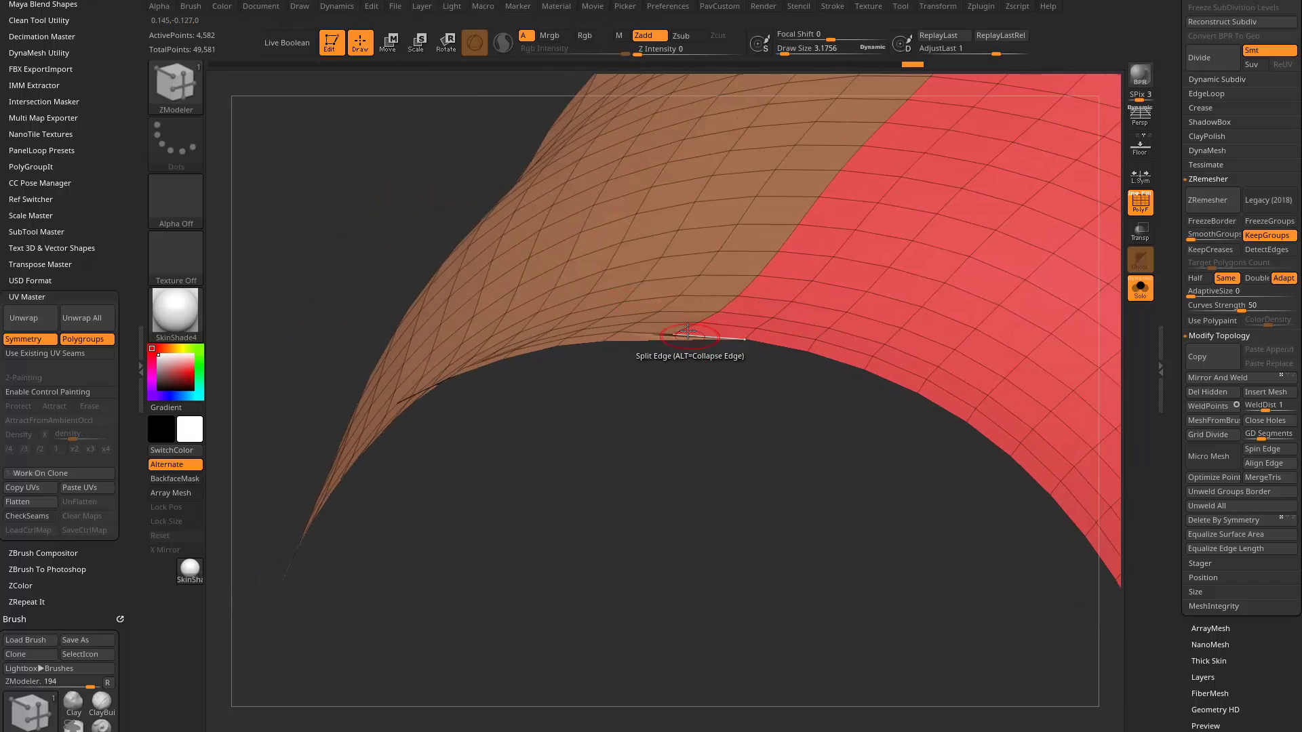
{"action": "key", "text": "b"}
{"action": "key", "text": "m"}
{"action": "key", "text": "v"}
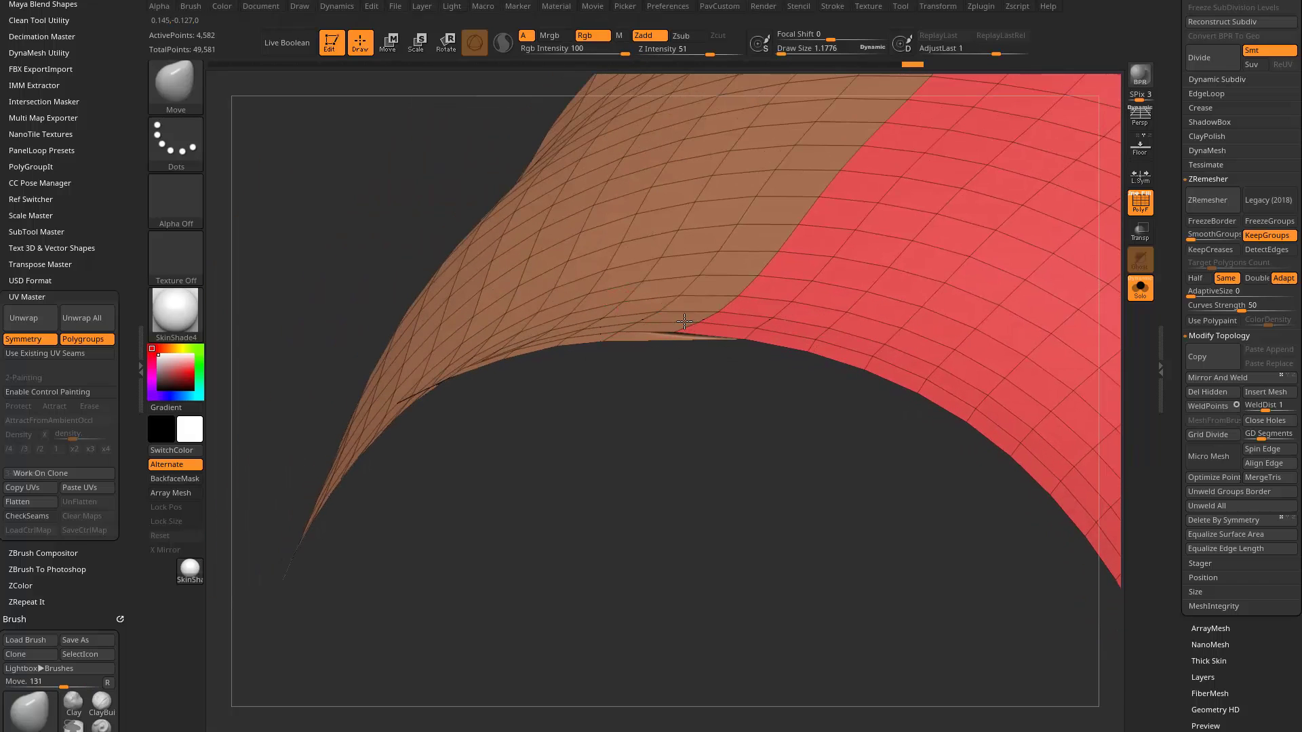
{"action": "left_click_drag", "start_coordinate": [650, 404], "coordinate": [666, 428]}
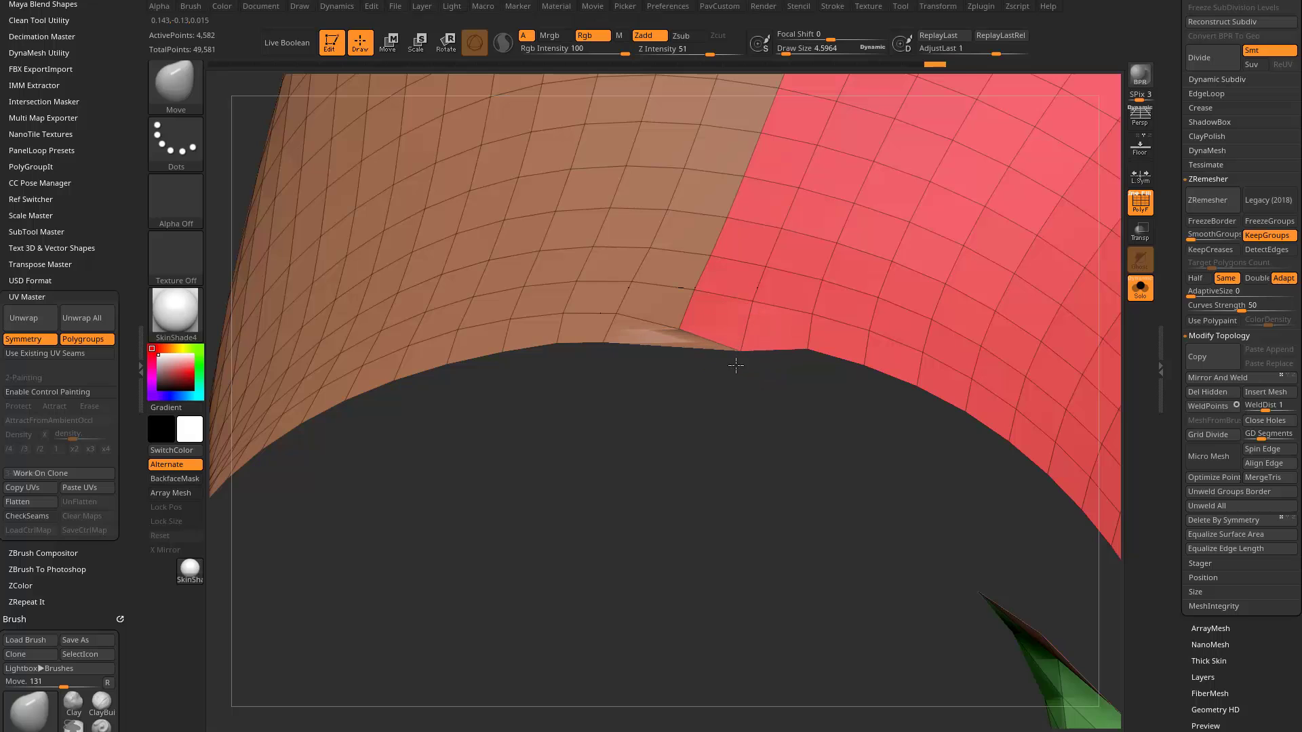
{"action": "mouse_move", "coordinate": [736, 366]}
{"action": "left_mouse_down"}
{"action": "mouse_move", "coordinate": [718, 379]}
{"action": "mouse_move", "coordinate": [745, 373]}
{"action": "mouse_move", "coordinate": [665, 392]}
{"action": "left_mouse_up"}
- Split the front panel's hem edge beside the side seam with the ZModeler Split action
{"action": "key", "text": "b"}
{"action": "key", "text": "z"}
{"action": "key", "text": "m"}
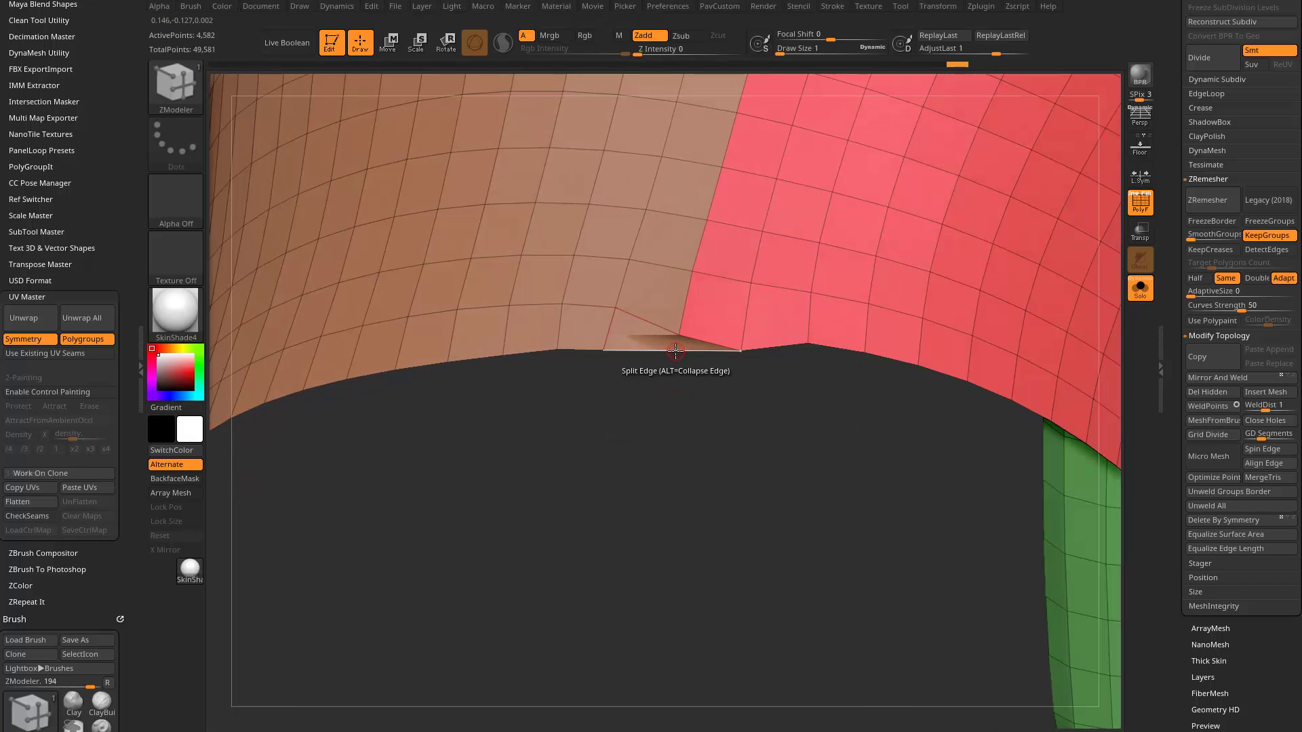
{"action": "key", "text": "space"}
{"action": "left_click", "coordinate": [673, 409]}
{"action": "left_click", "coordinate": [676, 347]}
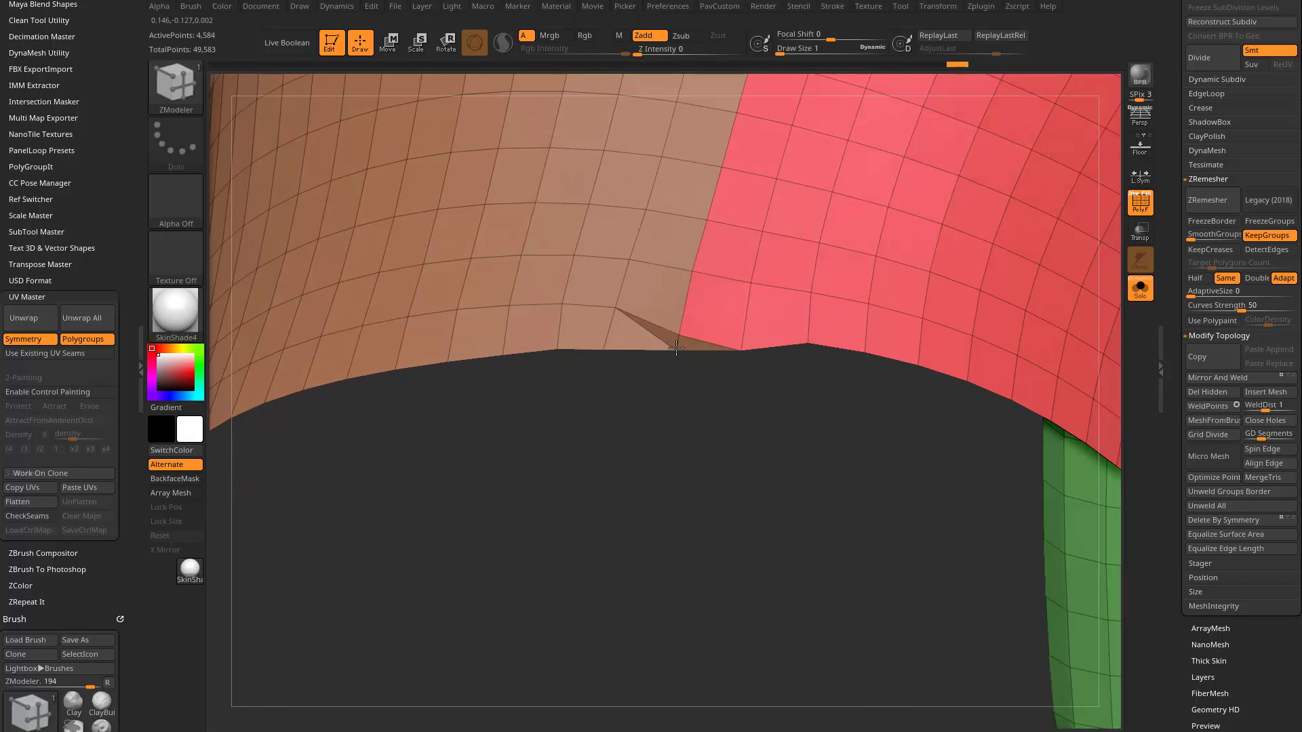
- Pull the split hem vertices into line at the side seam with the Move brush, and return to ZModeler
{"action": "key", "text": "b"}
{"action": "key", "text": "m"}
{"action": "key", "text": "v"}
{"action": "mouse_move", "coordinate": [676, 380]}
{"action": "left_mouse_down"}
{"action": "mouse_move", "coordinate": [661, 366]}
{"action": "mouse_move", "coordinate": [685, 379]}
{"action": "mouse_move", "coordinate": [642, 400]}
{"action": "mouse_move", "coordinate": [644, 468]}
{"action": "left_mouse_up"}
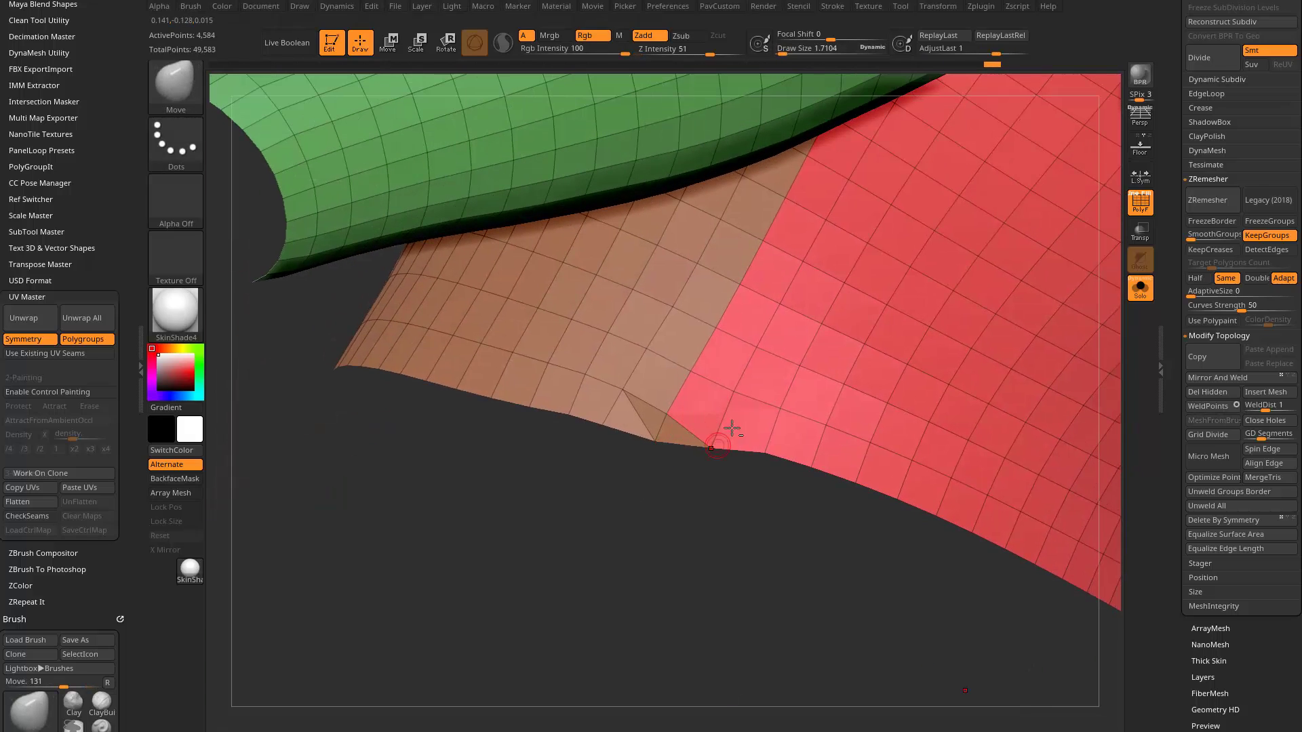
{"action": "key", "text": "b"}
{"action": "key", "text": "z"}
{"action": "key", "text": "m"}
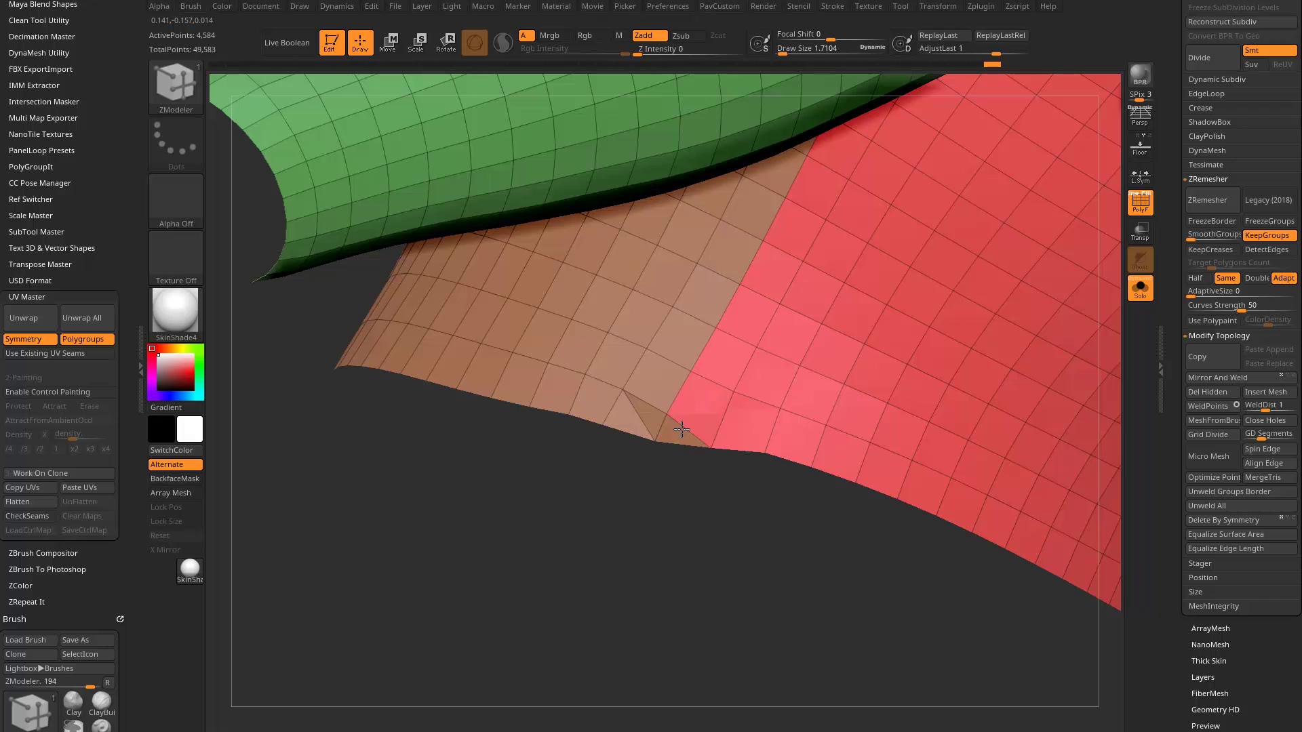
- Remesh the whole shirt with ZRemesher at Half, keeping KeepGroups on
{"action": "left_click_drag", "start_coordinate": [675, 559], "coordinate": [849, 503]}
{"action": "key", "text": "f"}
{"action": "left_click_drag", "start_coordinate": [939, 281], "coordinate": [931, 335]}
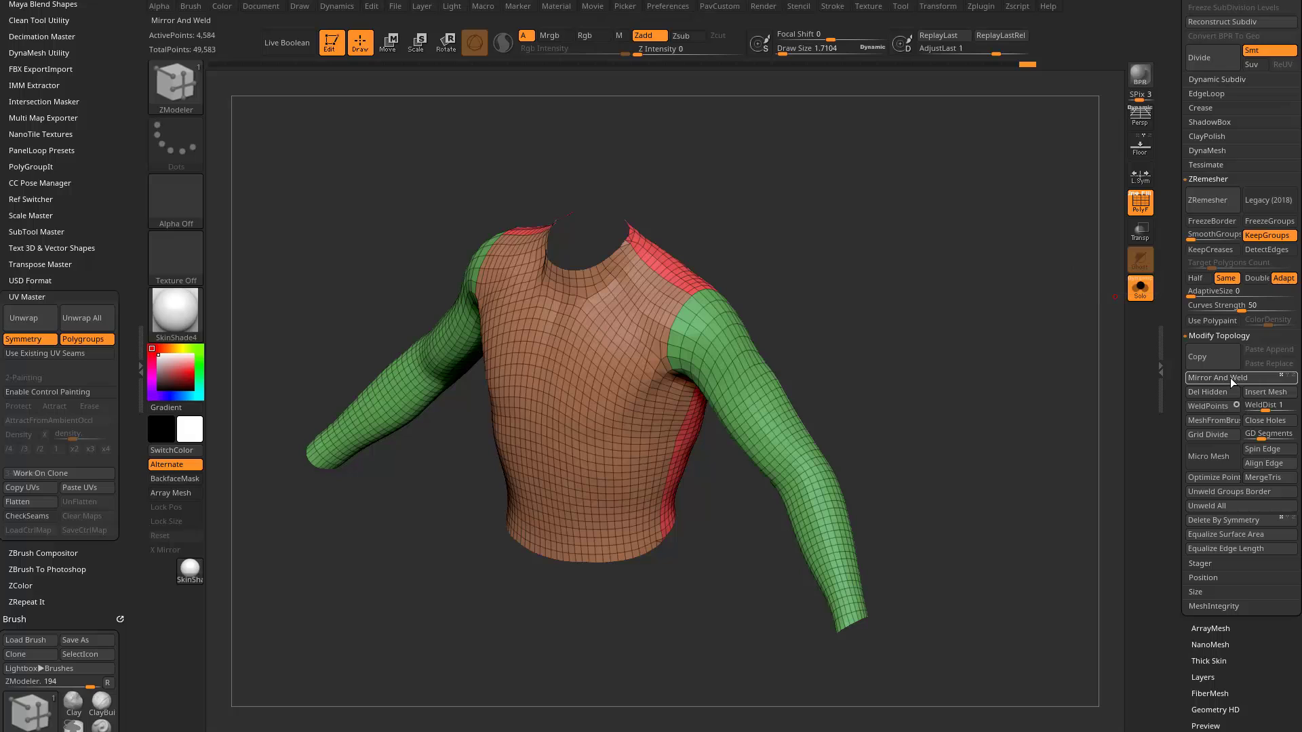
{"action": "left_click", "coordinate": [1197, 279]}
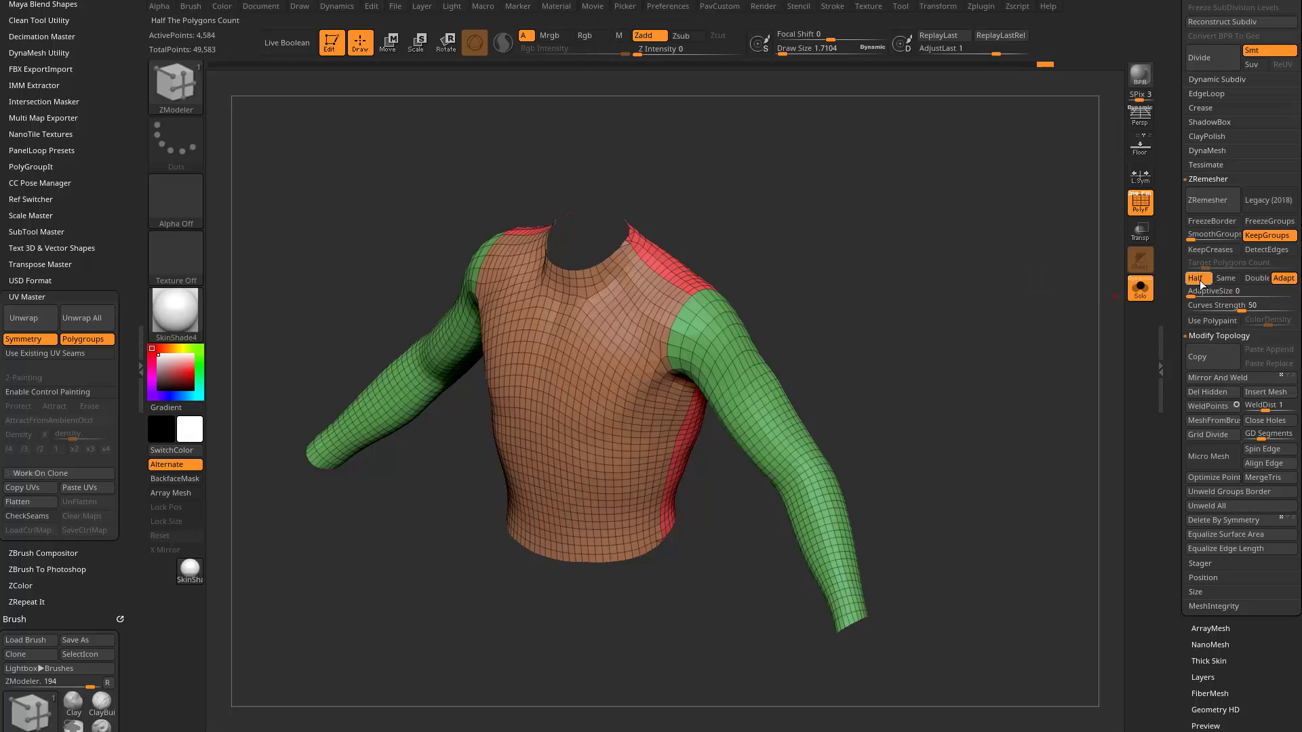
{"action": "left_click", "coordinate": [1207, 200]}
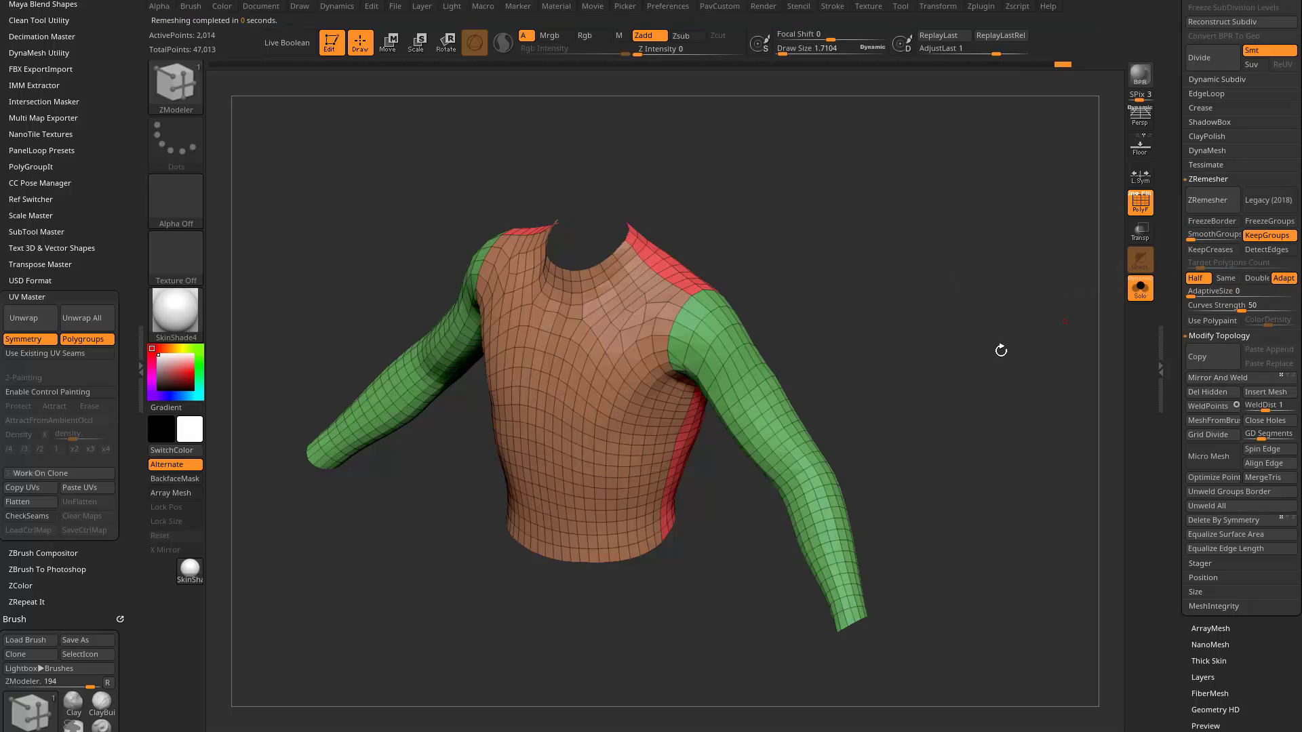
{"action": "mouse_move", "coordinate": [913, 387]}
{"action": "left_mouse_down"}
{"action": "mouse_move", "coordinate": [955, 325]}
{"action": "mouse_move", "coordinate": [901, 352]}
{"action": "mouse_move", "coordinate": [915, 312]}
{"action": "mouse_move", "coordinate": [908, 480]}
{"action": "mouse_move", "coordinate": [952, 381]}
{"action": "mouse_move", "coordinate": [988, 347]}
{"action": "mouse_move", "coordinate": [989, 359]}
{"action": "left_mouse_up"}
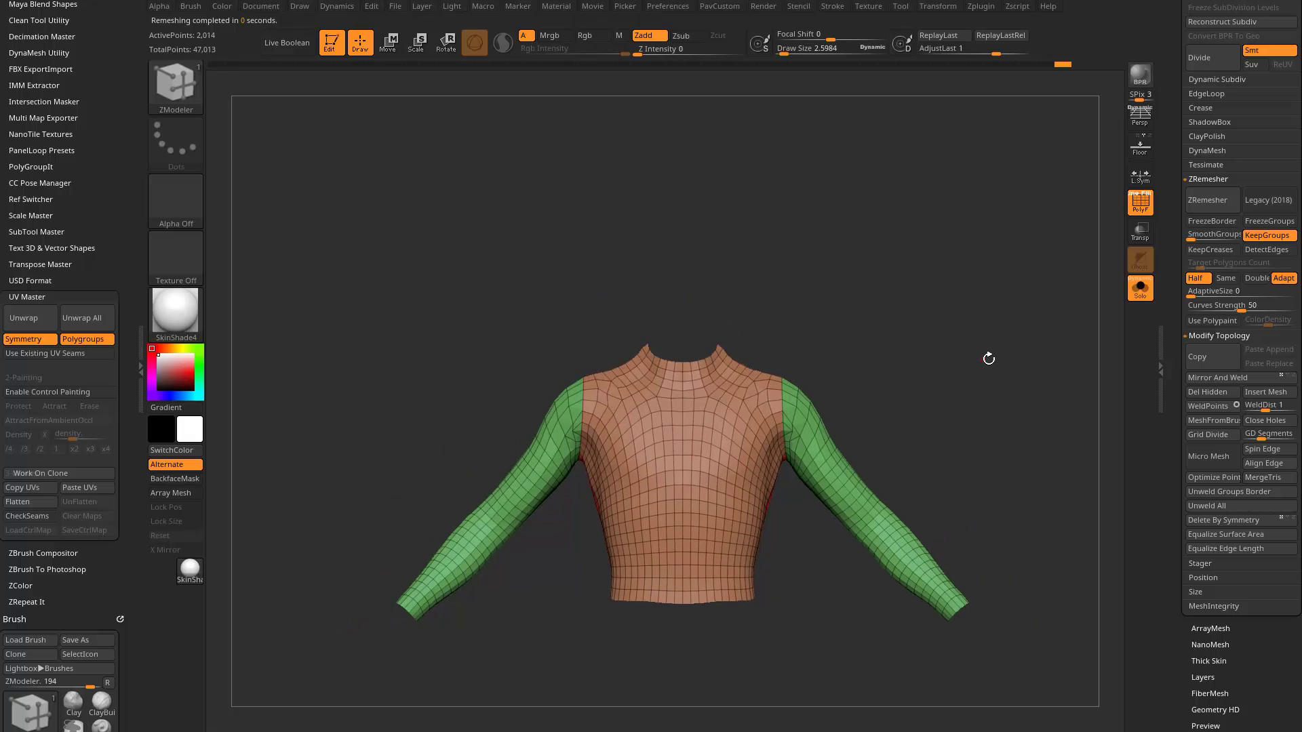
- Redock the Zplugin palette in the tray and expand its UV Master section
{"action": "left_click_drag", "start_coordinate": [89, 149], "coordinate": [87, 274]}
{"action": "left_click", "coordinate": [118, 6]}
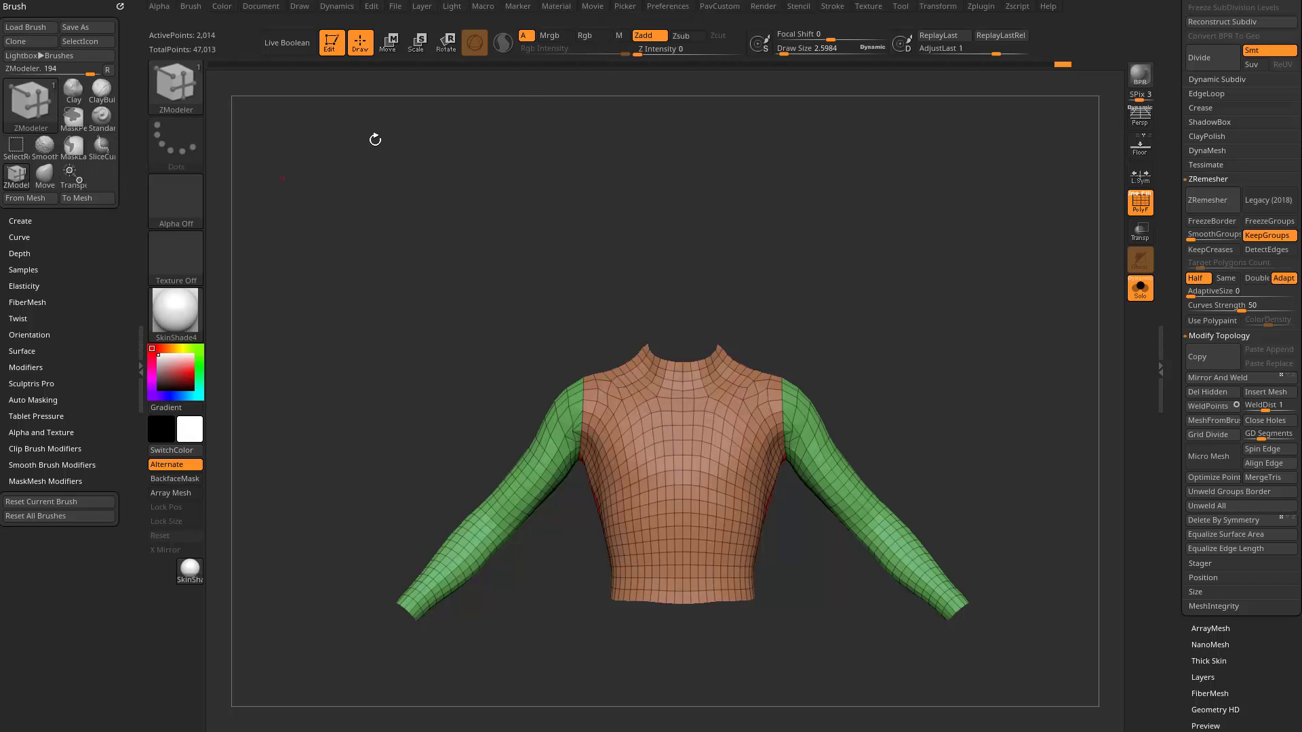
{"action": "left_click", "coordinate": [981, 6]}
{"action": "left_click_drag", "start_coordinate": [971, 20], "coordinate": [15, 31]}
{"action": "left_click", "coordinate": [54, 432], "text": "shift"}
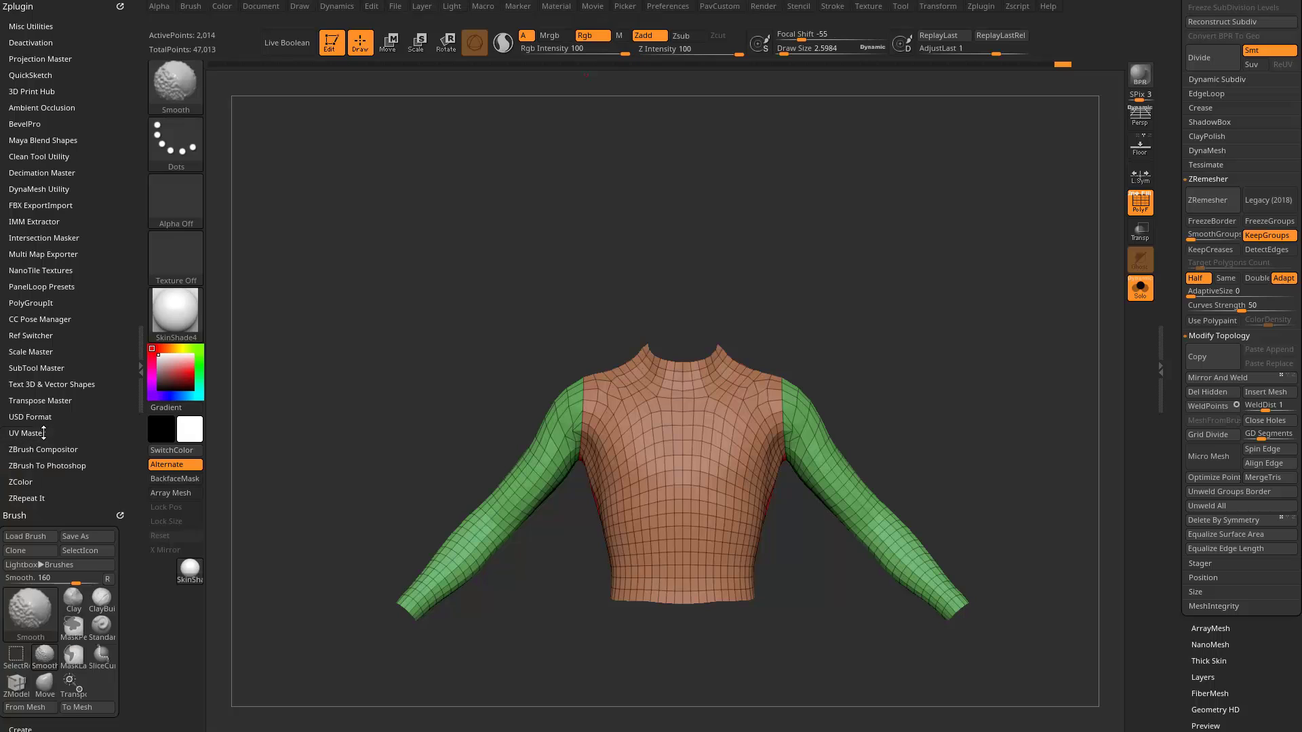
{"action": "left_click", "coordinate": [34, 432]}
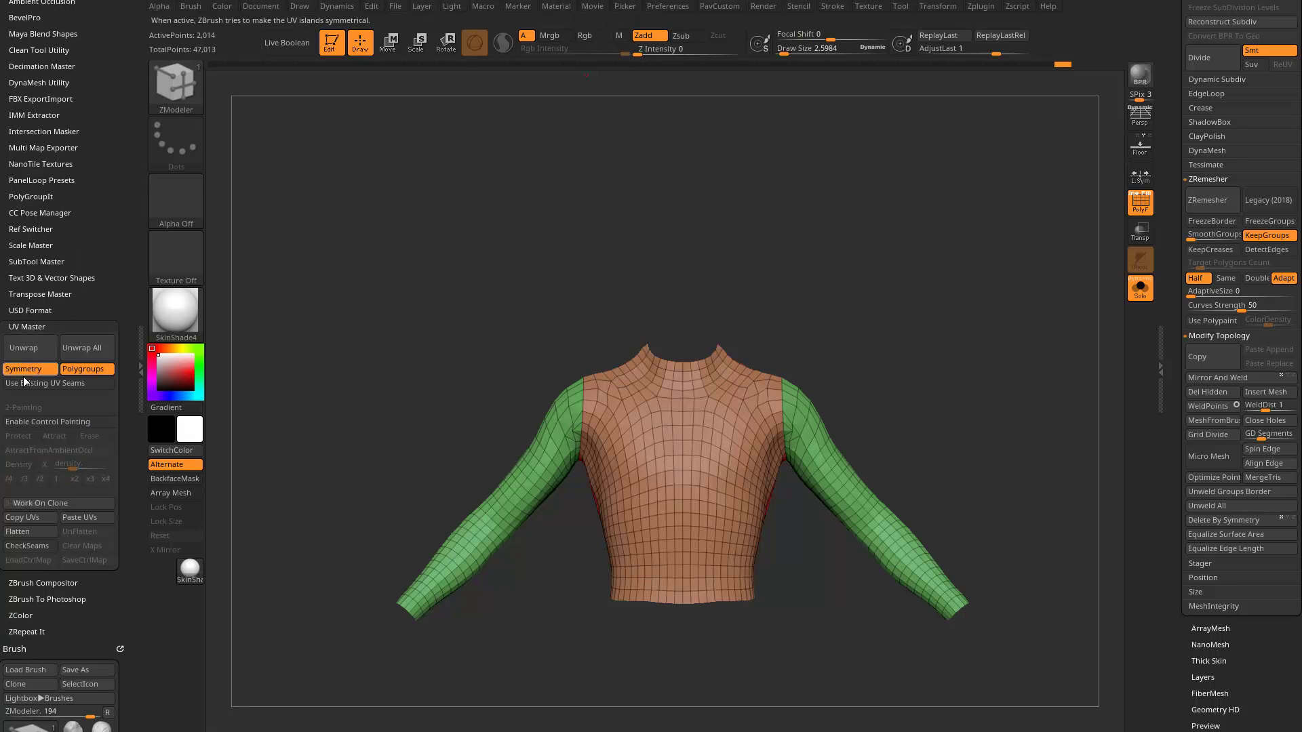
- Unwrap the shirt in UV Master with Symmetry and Polygroups enabled, and flatten it to show the UV islands
{"action": "left_click_drag", "start_coordinate": [753, 314], "coordinate": [565, 650]}
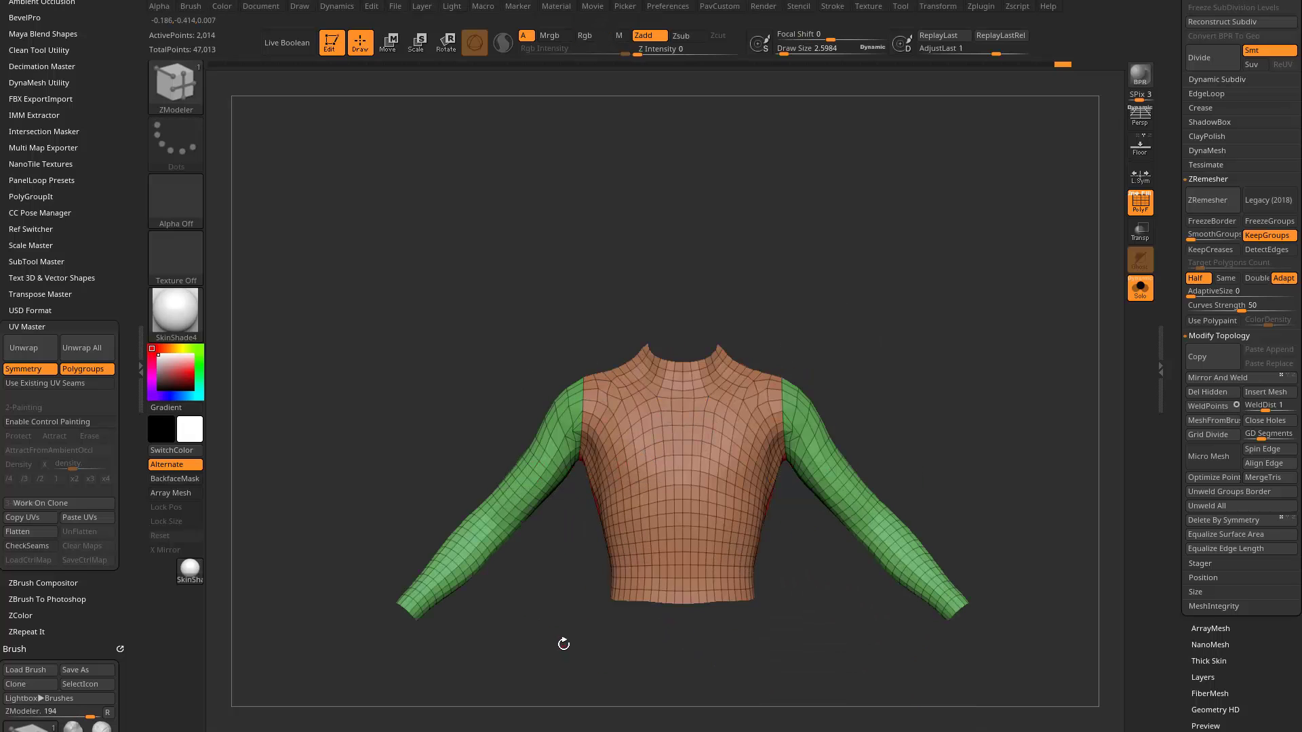
{"action": "left_click", "coordinate": [41, 354]}
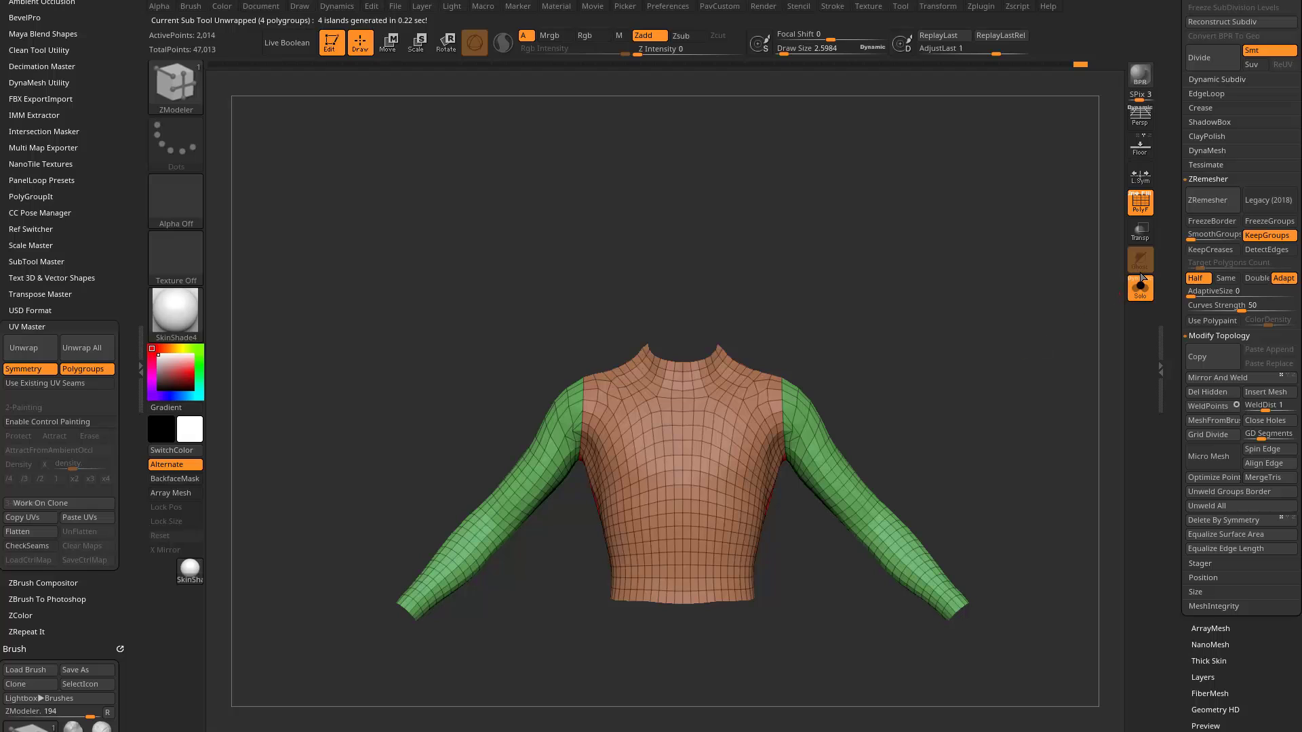
{"action": "scroll", "coordinate": [1218, 246], "scroll_direction": "up", "scroll_amount": 10}
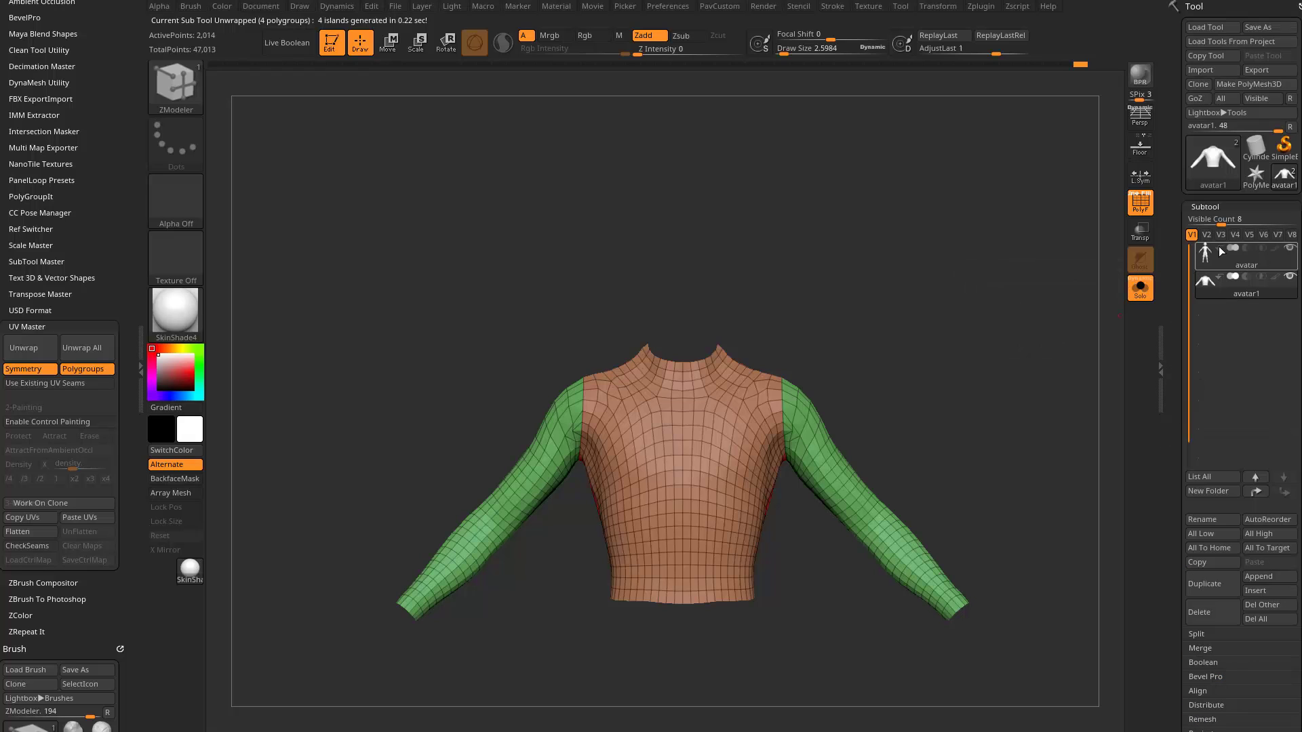
{"action": "scroll", "coordinate": [1173, 314], "scroll_direction": "down", "scroll_amount": 5}
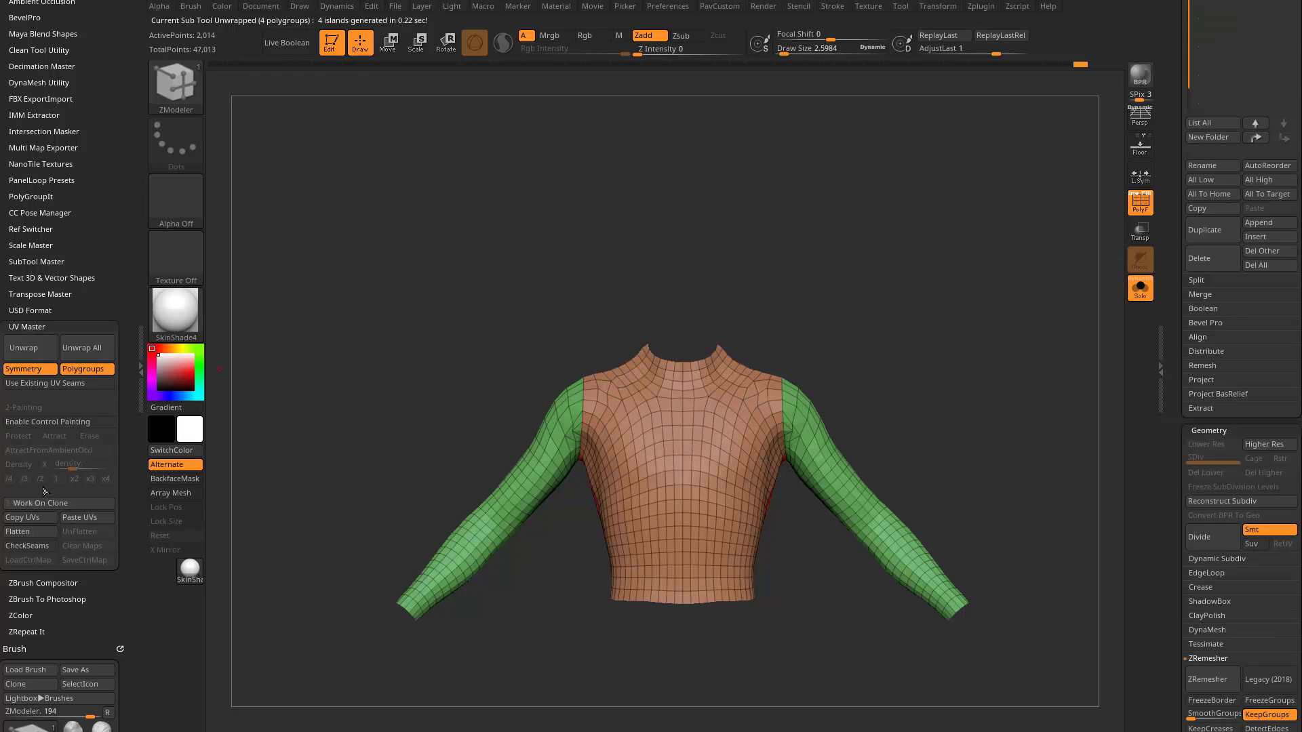
{"action": "left_click", "coordinate": [38, 531]}
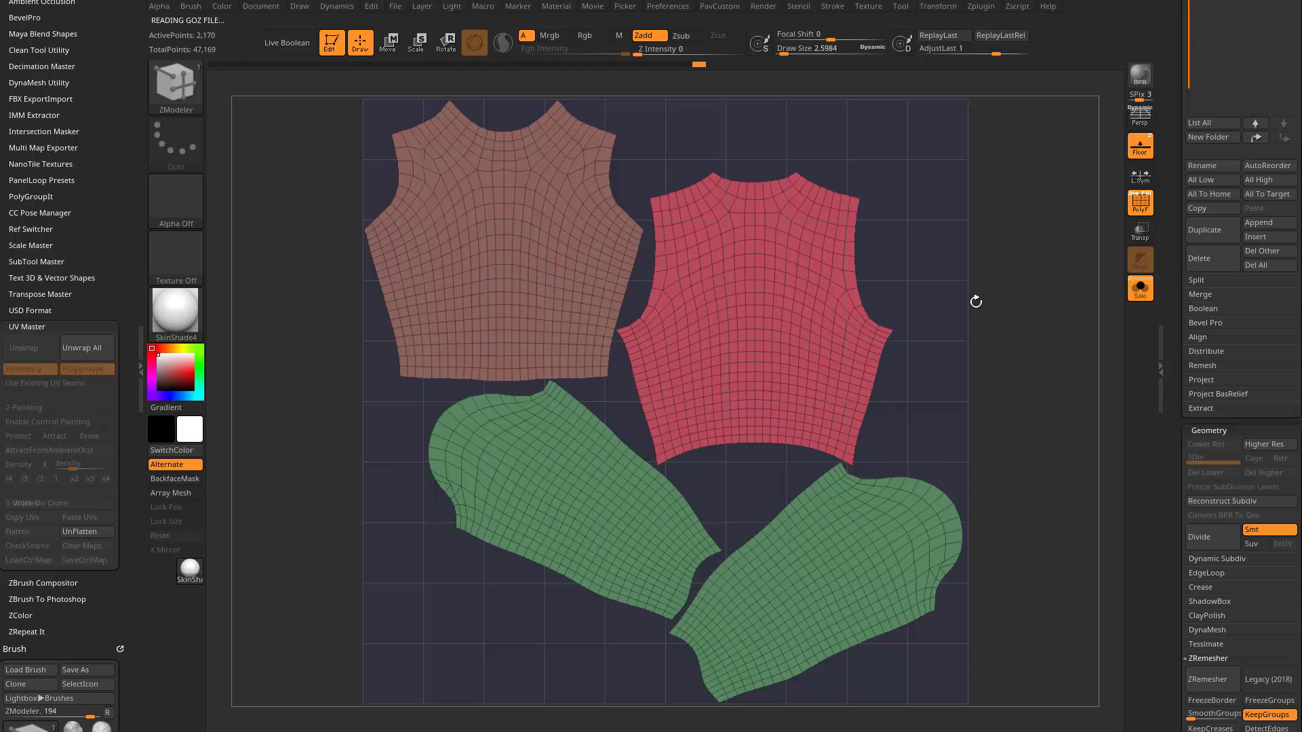
{"action": "right_click_drag", "start_coordinate": [965, 229], "coordinate": [983, 161], "text": "ctrl"}
{"action": "right_click_drag", "start_coordinate": [983, 160], "coordinate": [965, 288], "text": "alt"}
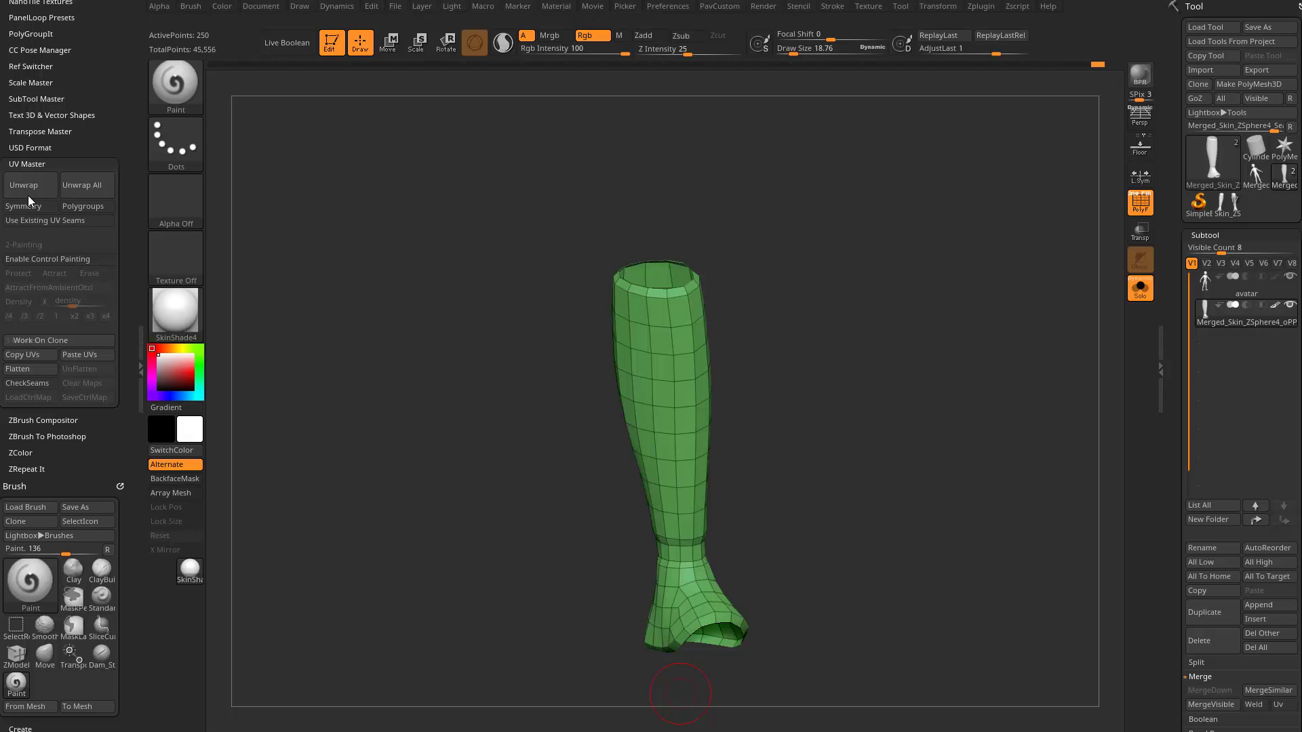
- Display the UV seams of the leg mesh with CheckSeams and turn off the polyframe to inspect where they run
{"action": "left_click", "coordinate": [31, 383]}
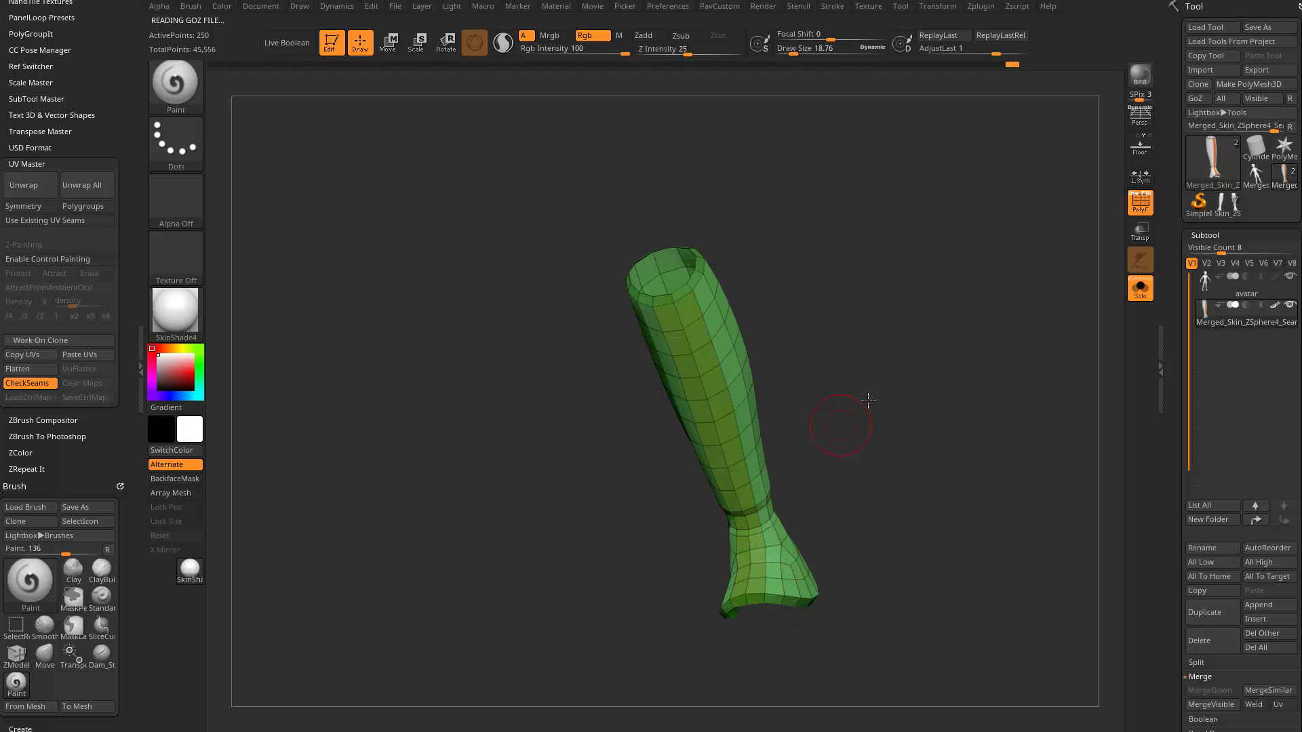
{"action": "left_click_drag", "start_coordinate": [868, 401], "coordinate": [705, 357]}
{"action": "left_click", "coordinate": [1140, 198]}
{"action": "left_click_drag", "start_coordinate": [542, 314], "coordinate": [456, 324]}
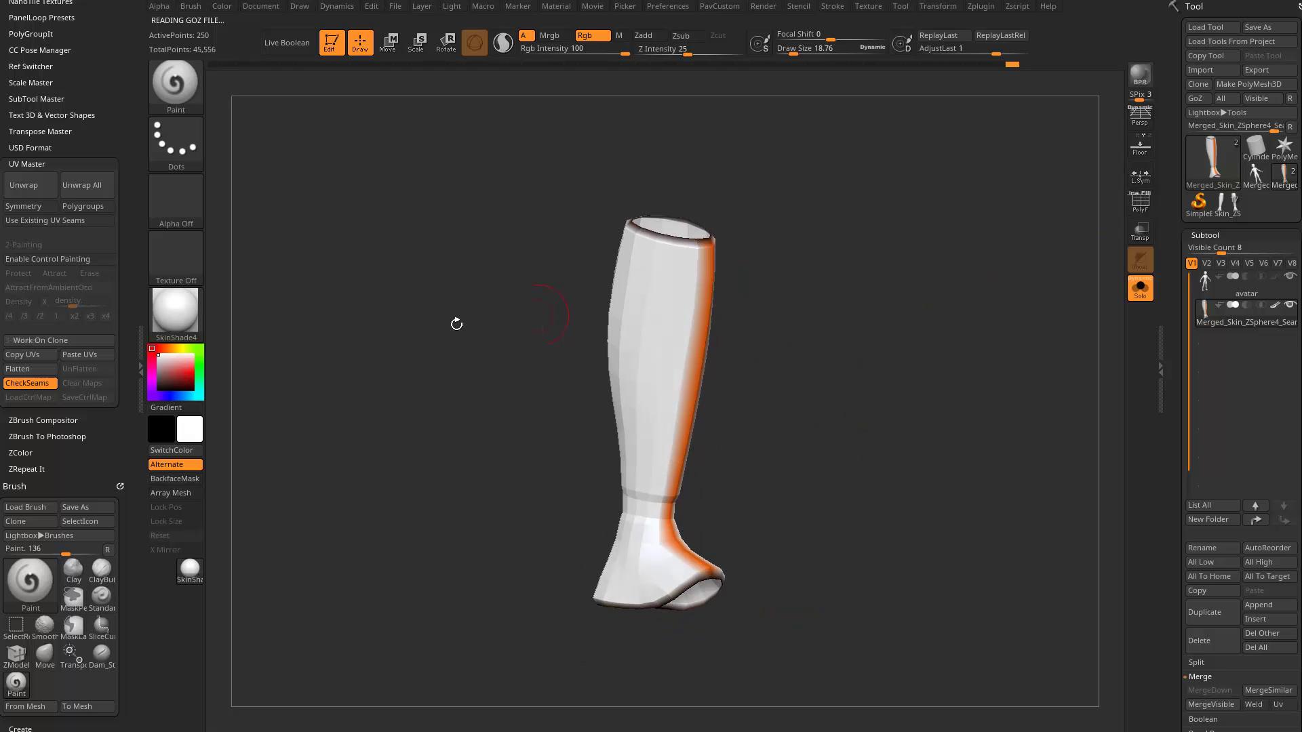
- Hide the seam display, enable Control Painting, and paint an Attract stripe down the side of the leg from its upper rim to the foot
{"action": "left_click", "coordinate": [54, 384]}
{"action": "left_click", "coordinate": [35, 259]}
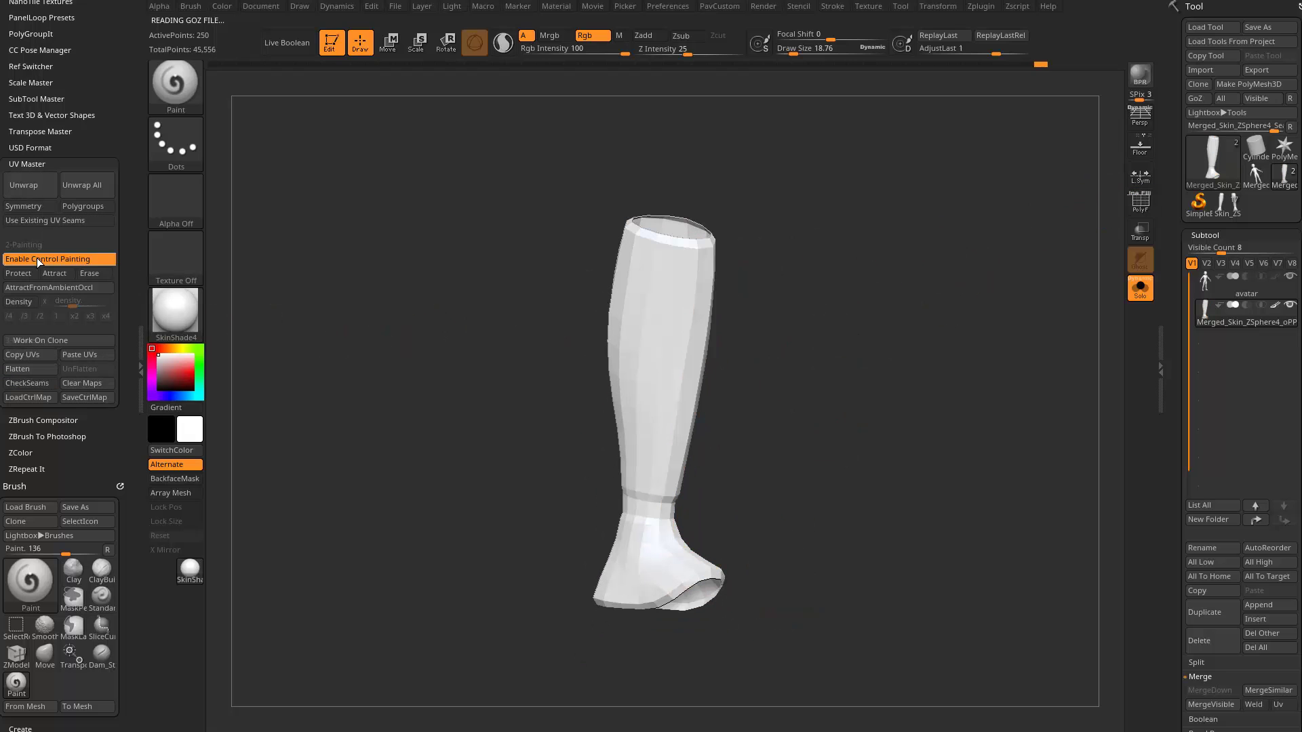
{"action": "left_click", "coordinate": [58, 274]}
{"action": "mouse_move", "coordinate": [838, 250]}
{"action": "left_mouse_down", "text": "alt"}
{"action": "mouse_move", "coordinate": [840, 223]}
{"action": "mouse_move", "coordinate": [813, 234]}
{"action": "left_mouse_up", "text": "alt"}
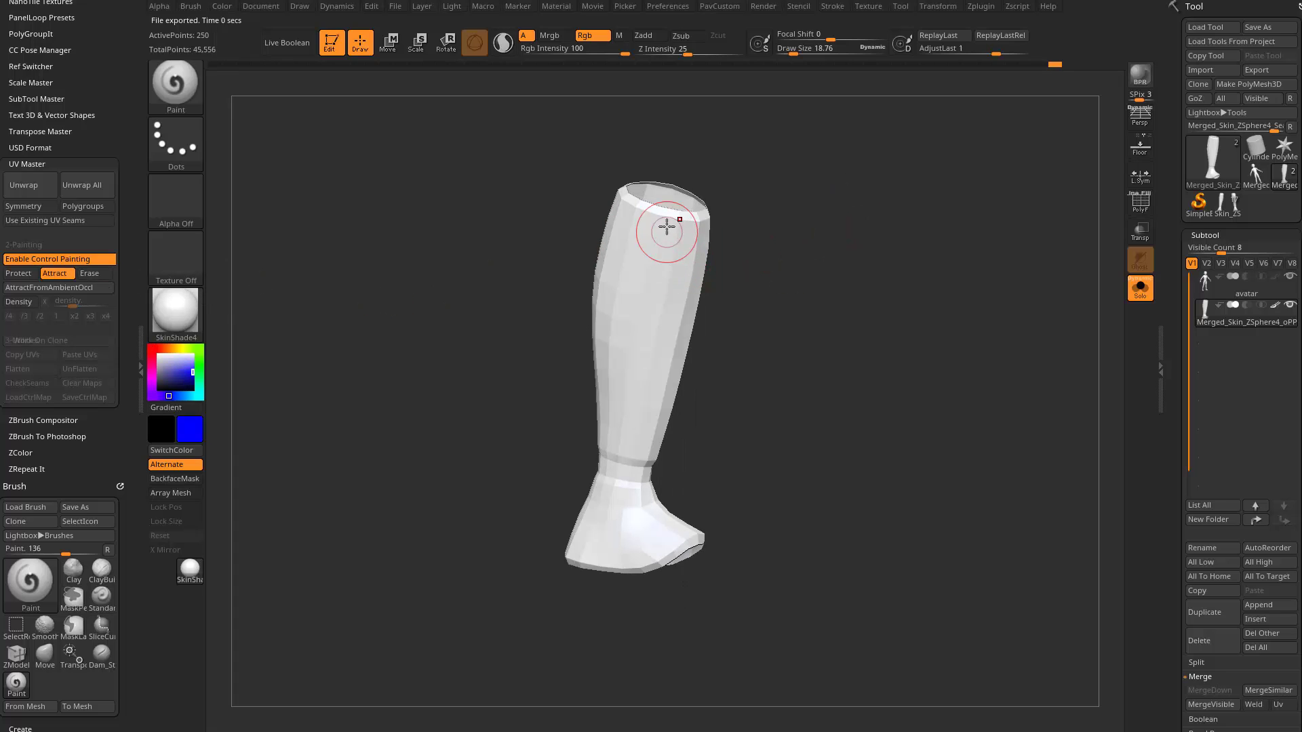
{"action": "mouse_move", "coordinate": [660, 219]}
{"action": "left_mouse_down"}
{"action": "mouse_move", "coordinate": [602, 560]}
{"action": "mouse_move", "coordinate": [656, 193]}
{"action": "left_mouse_up"}
{"action": "left_click_drag", "start_coordinate": [874, 251], "coordinate": [906, 246]}
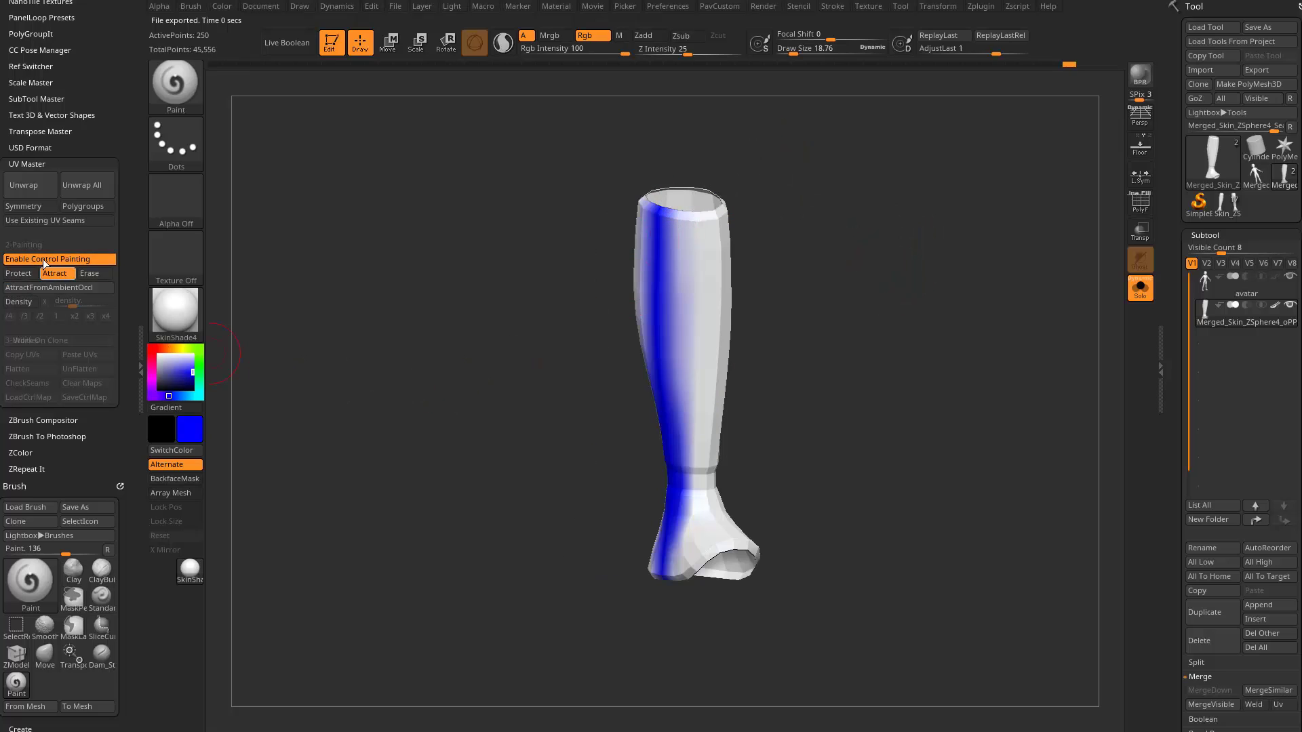
- Unwrap the leg using the painted Attract stripe and check its seams
{"action": "left_click", "coordinate": [31, 194]}
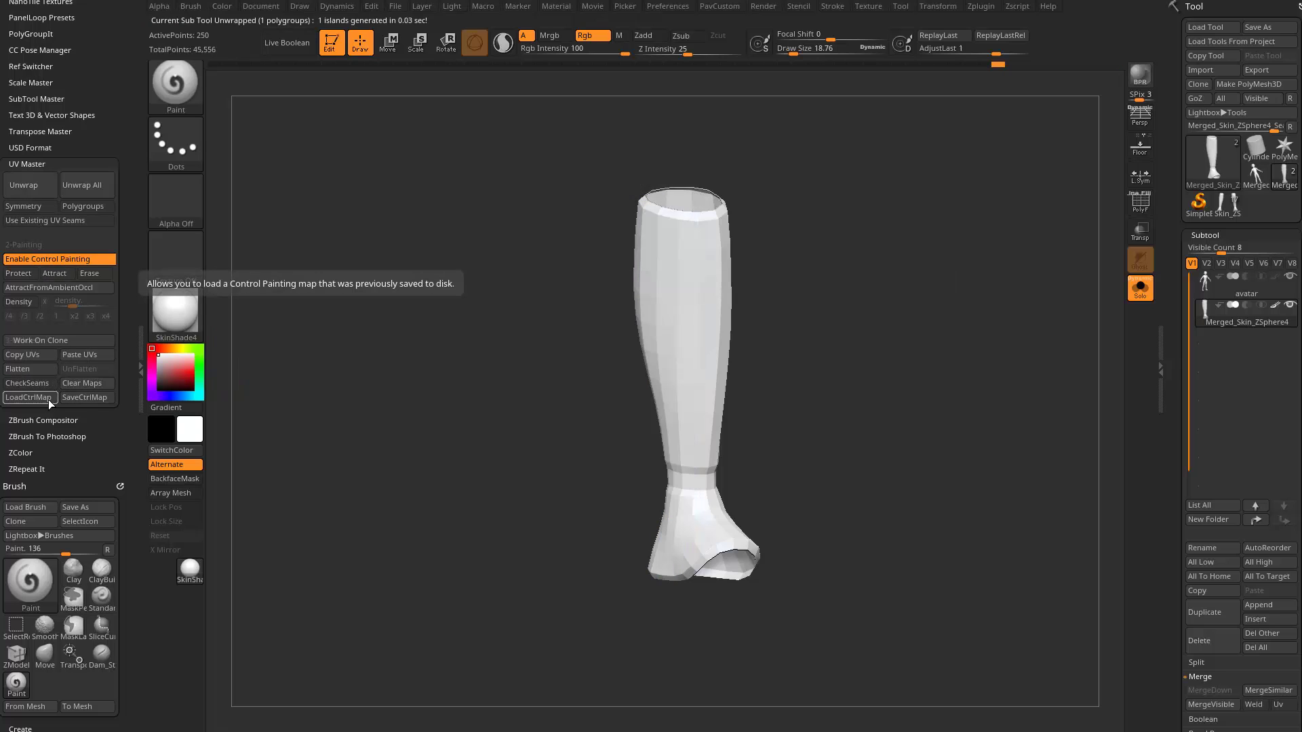
{"action": "left_click", "coordinate": [48, 385]}
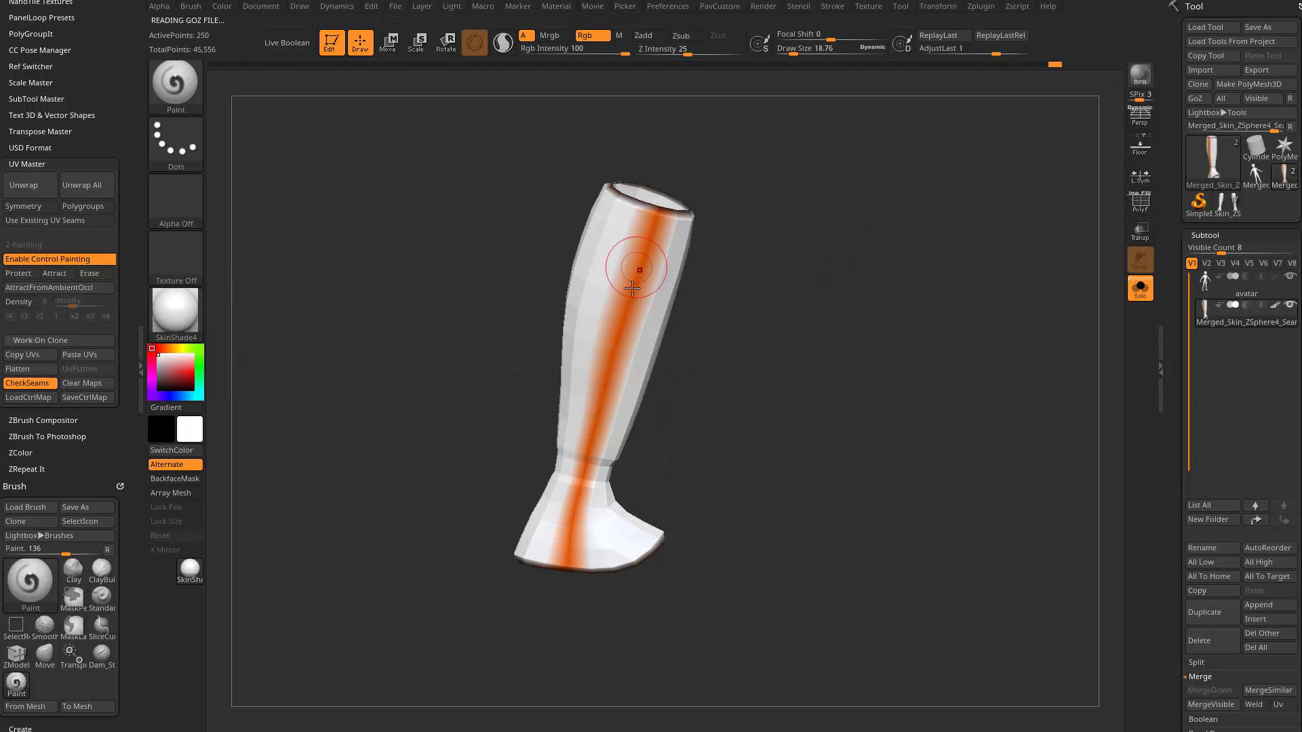
{"action": "left_click_drag", "start_coordinate": [557, 586], "coordinate": [799, 375]}
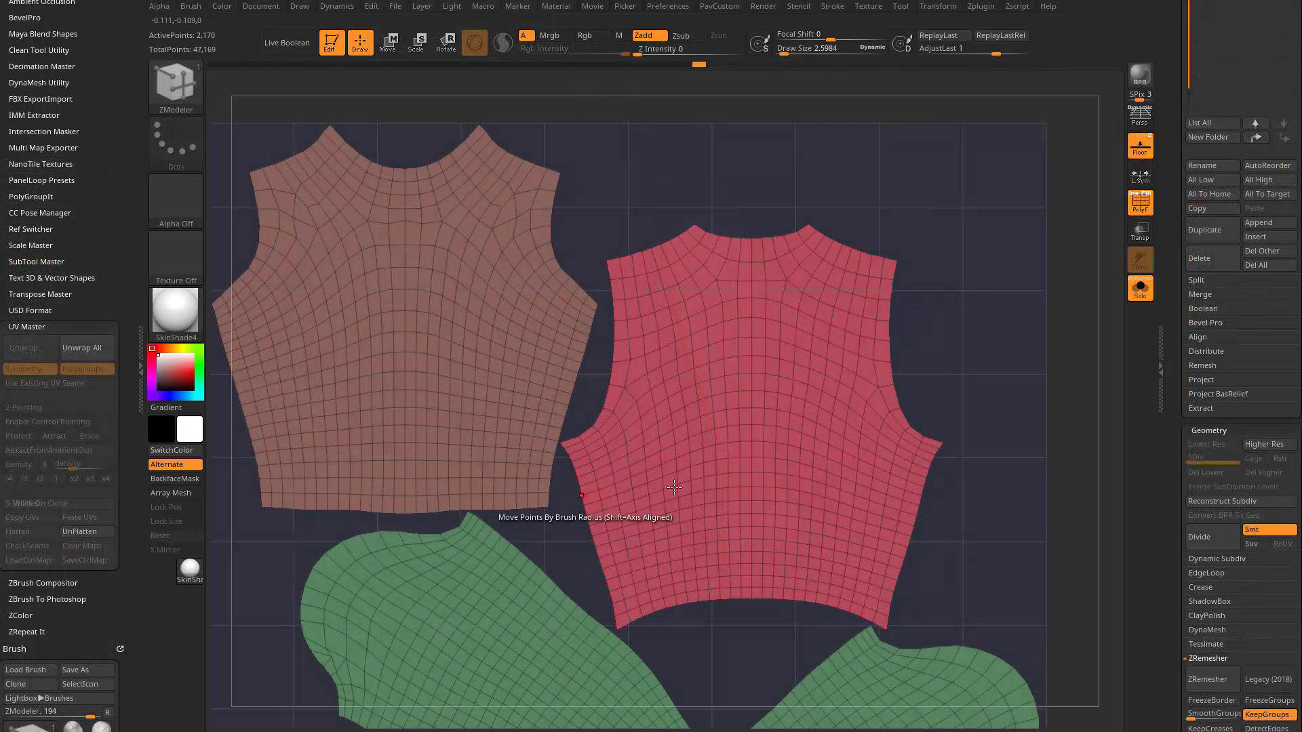
- Set the ZModeler edge action to Transpose with the EdgeLoop Partial target on the red pattern piece of the flattened shirt
{"action": "right_click_drag", "start_coordinate": [858, 499], "coordinate": [877, 445], "text": "alt"}
{"action": "right_click_drag", "start_coordinate": [1044, 359], "coordinate": [1012, 328], "text": "alt"}
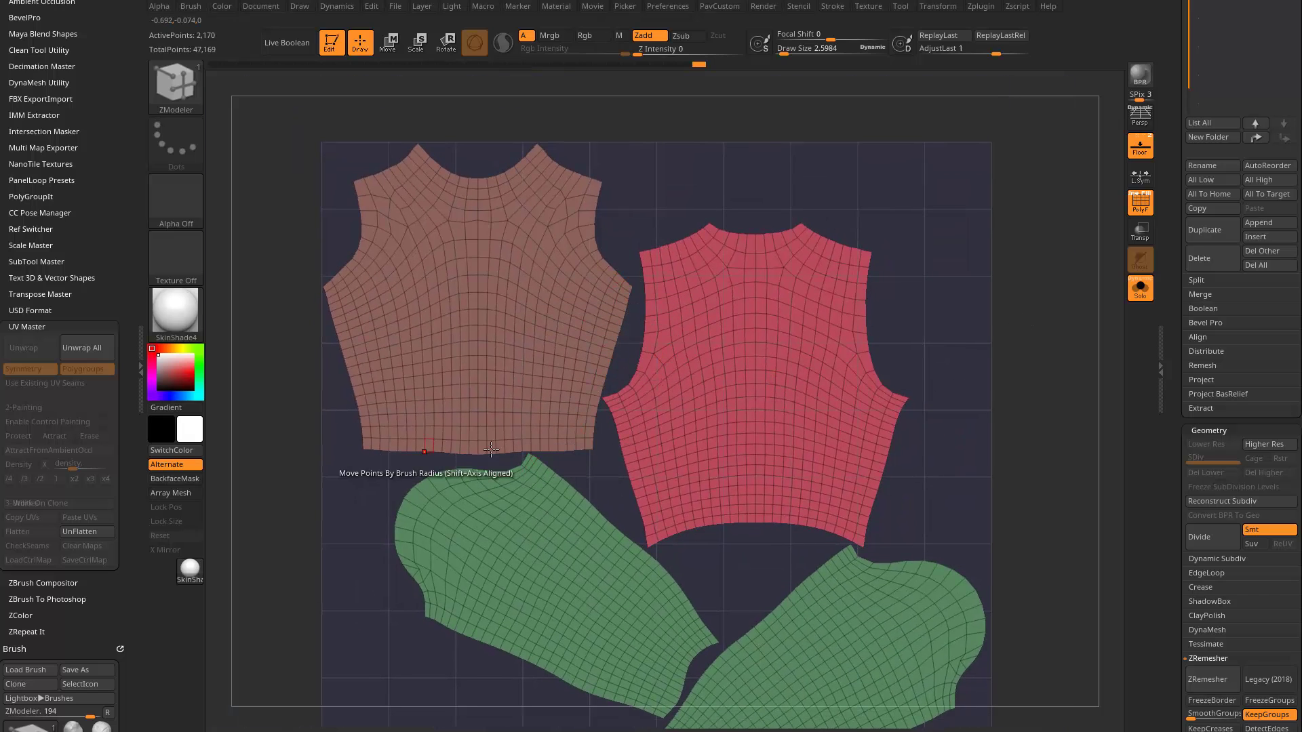
{"action": "right_click_drag", "start_coordinate": [932, 456], "coordinate": [891, 317], "text": "alt"}
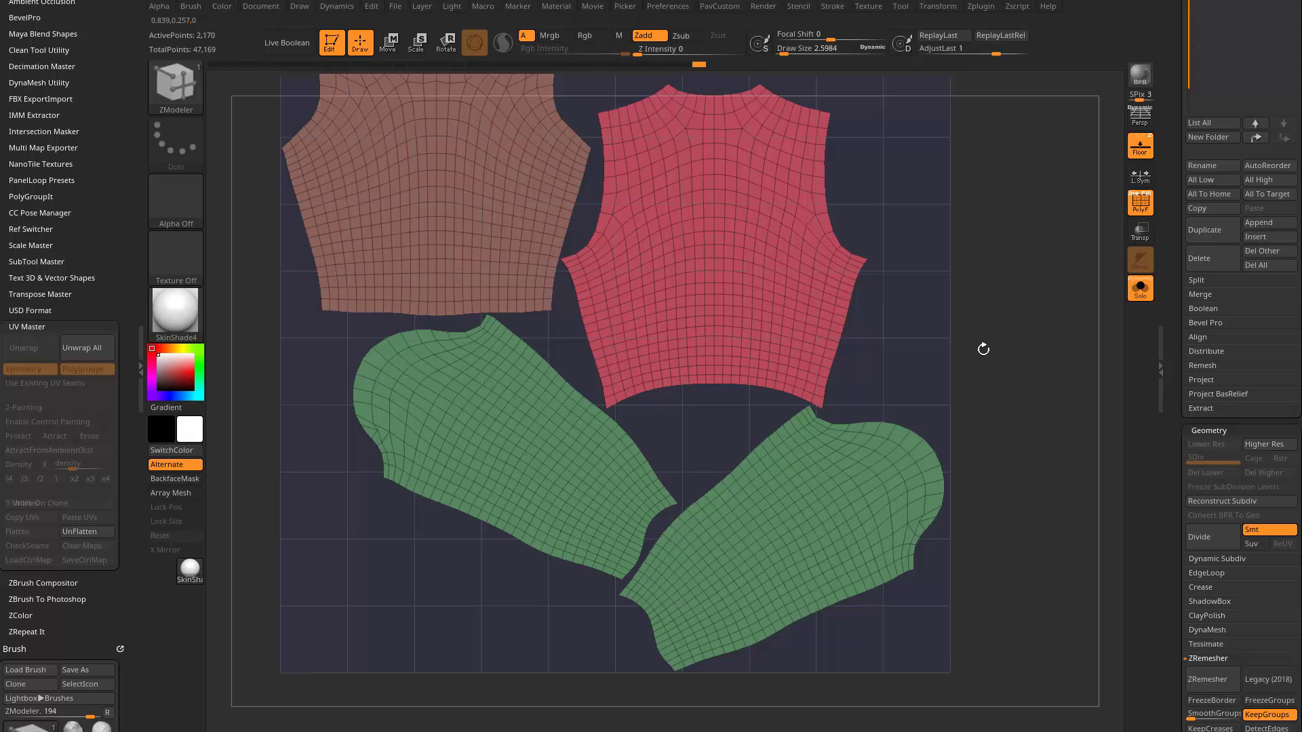
{"action": "right_click_drag", "start_coordinate": [961, 249], "coordinate": [933, 355], "text": "ctrl"}
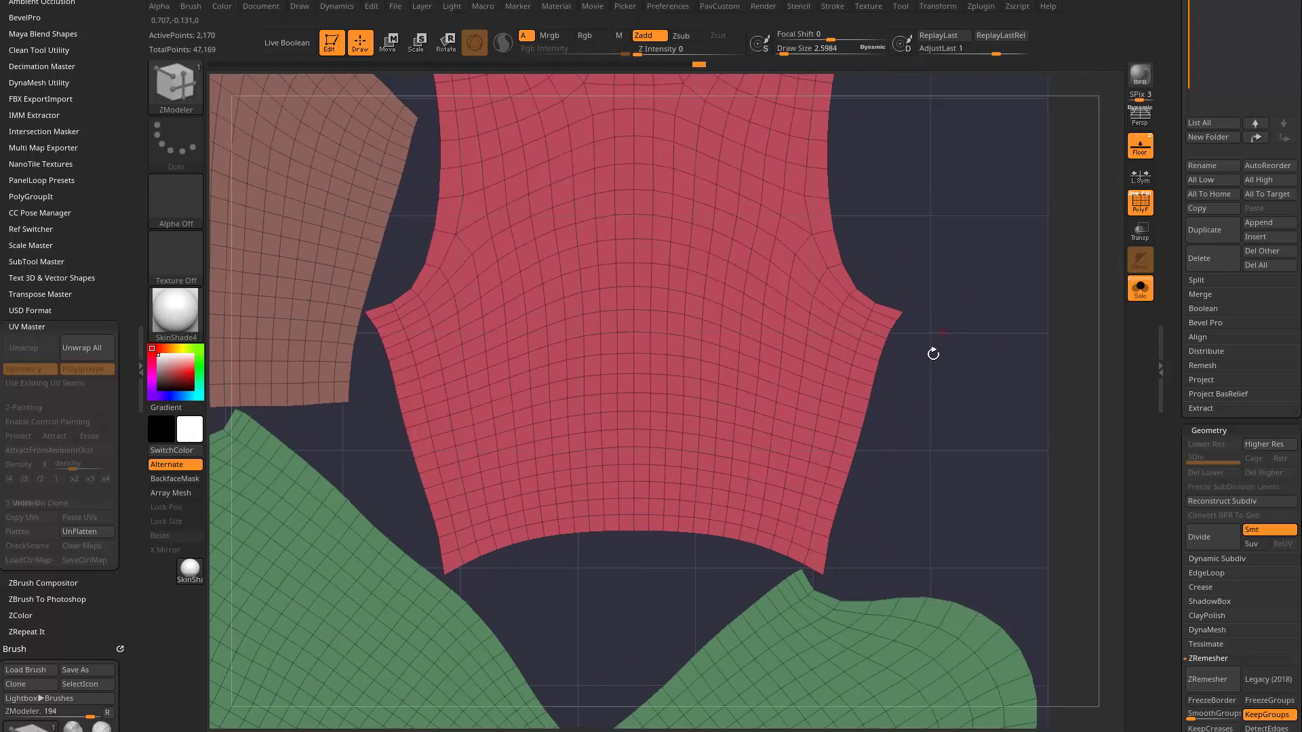
{"action": "right_click_drag", "start_coordinate": [1015, 363], "coordinate": [1008, 363], "text": "alt"}
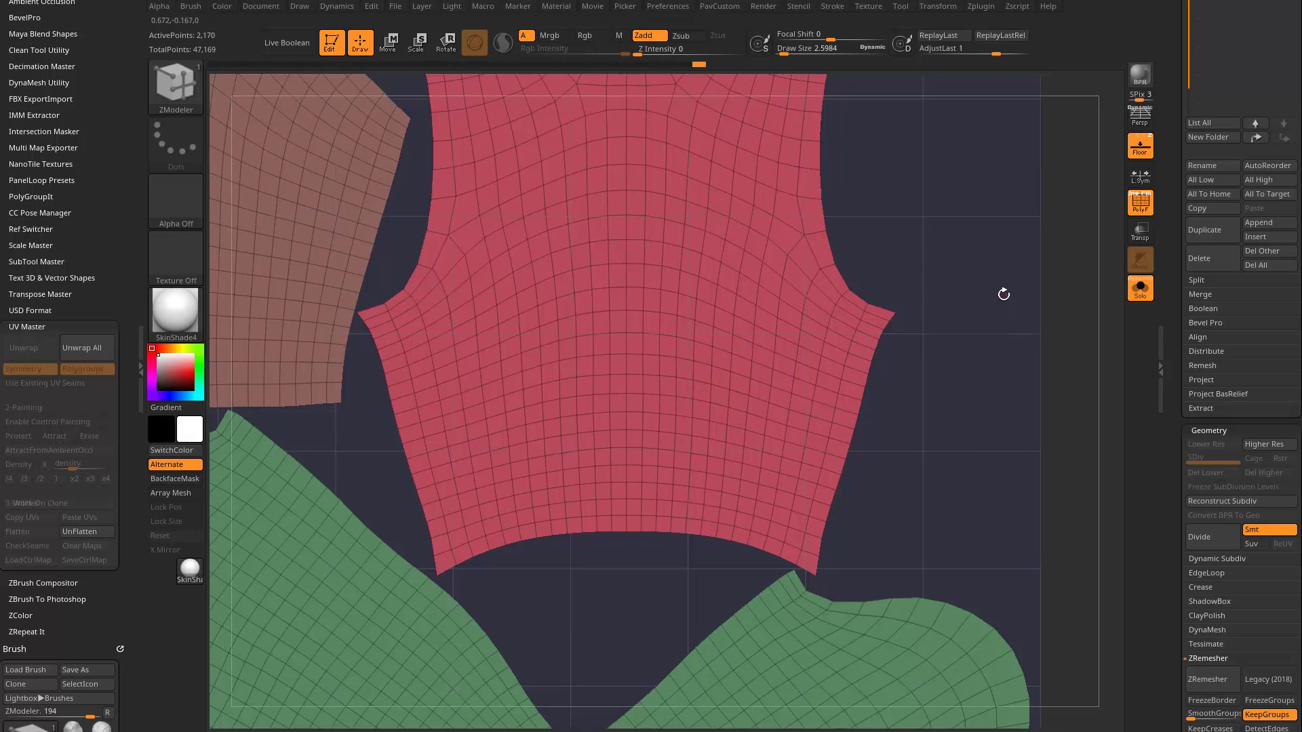
{"action": "scroll", "coordinate": [1003, 295], "scroll_direction": "up", "scroll_amount": 3}
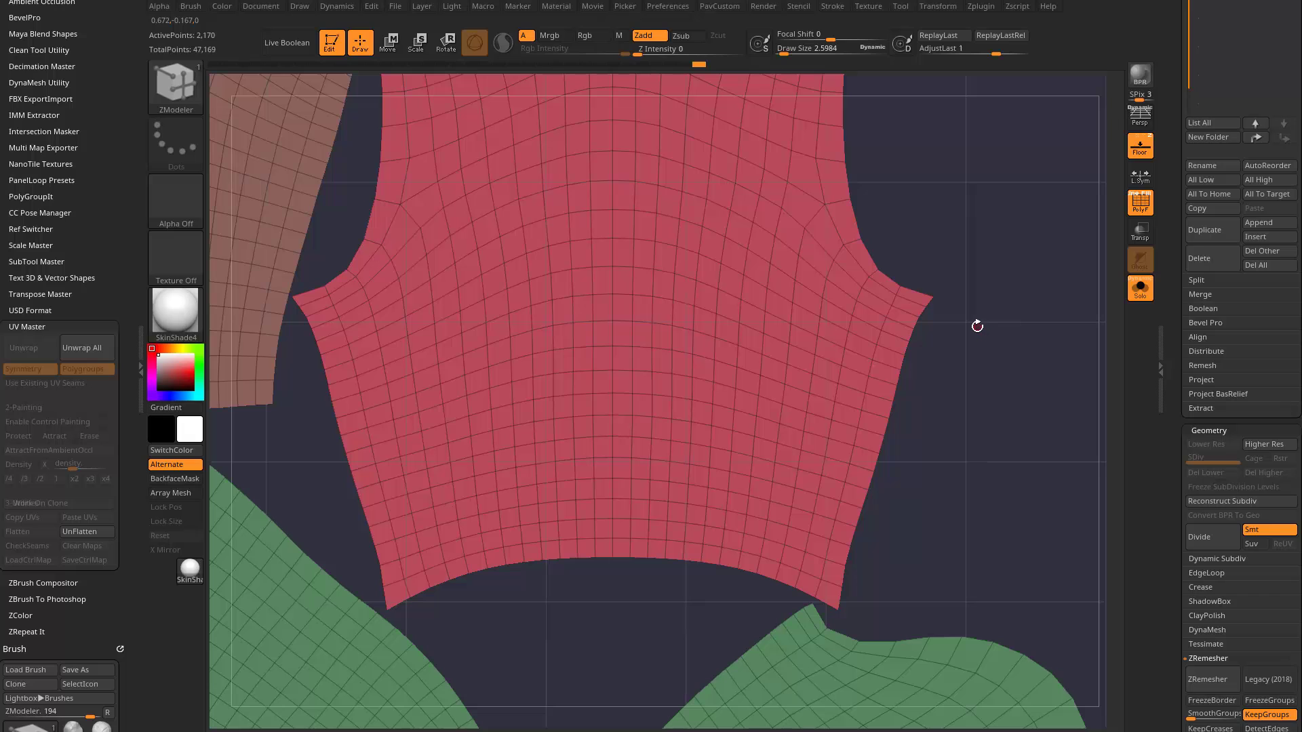
{"action": "key", "text": "b"}
{"action": "key", "text": "Escape"}
{"action": "key", "text": "space"}
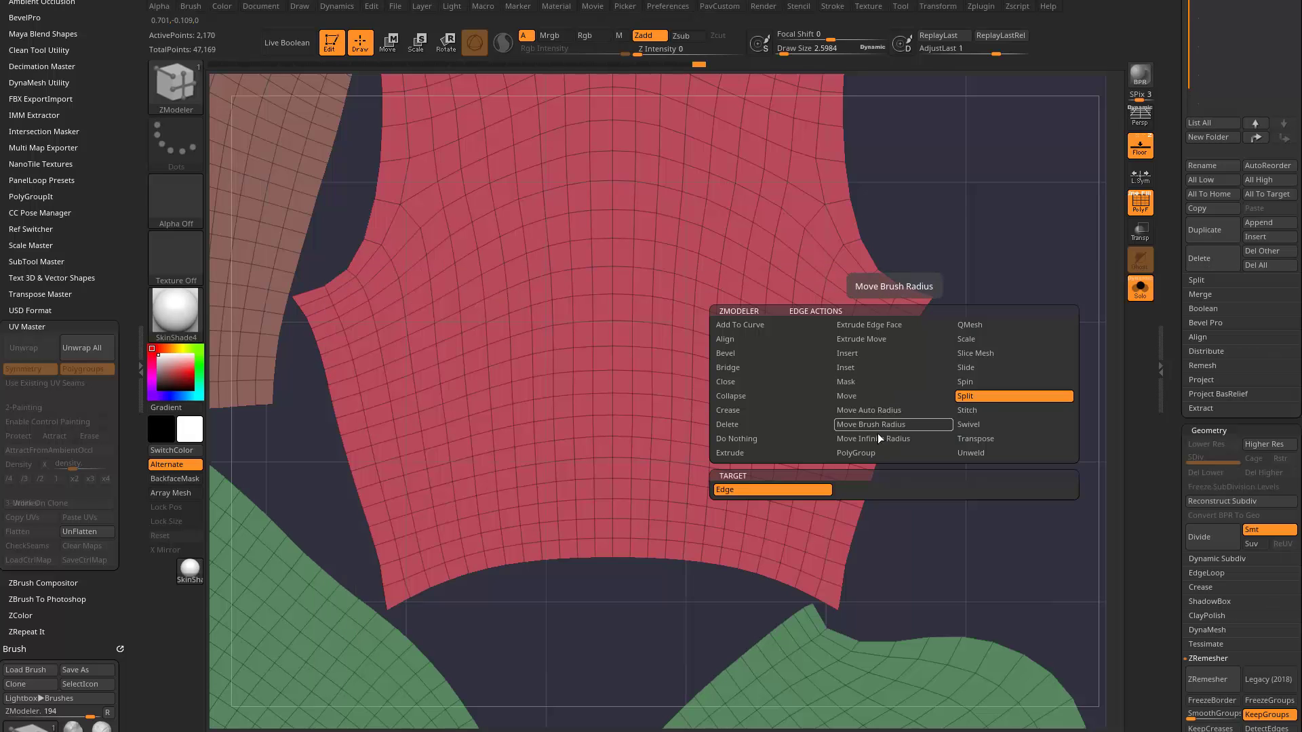
{"action": "left_click", "coordinate": [969, 441]}
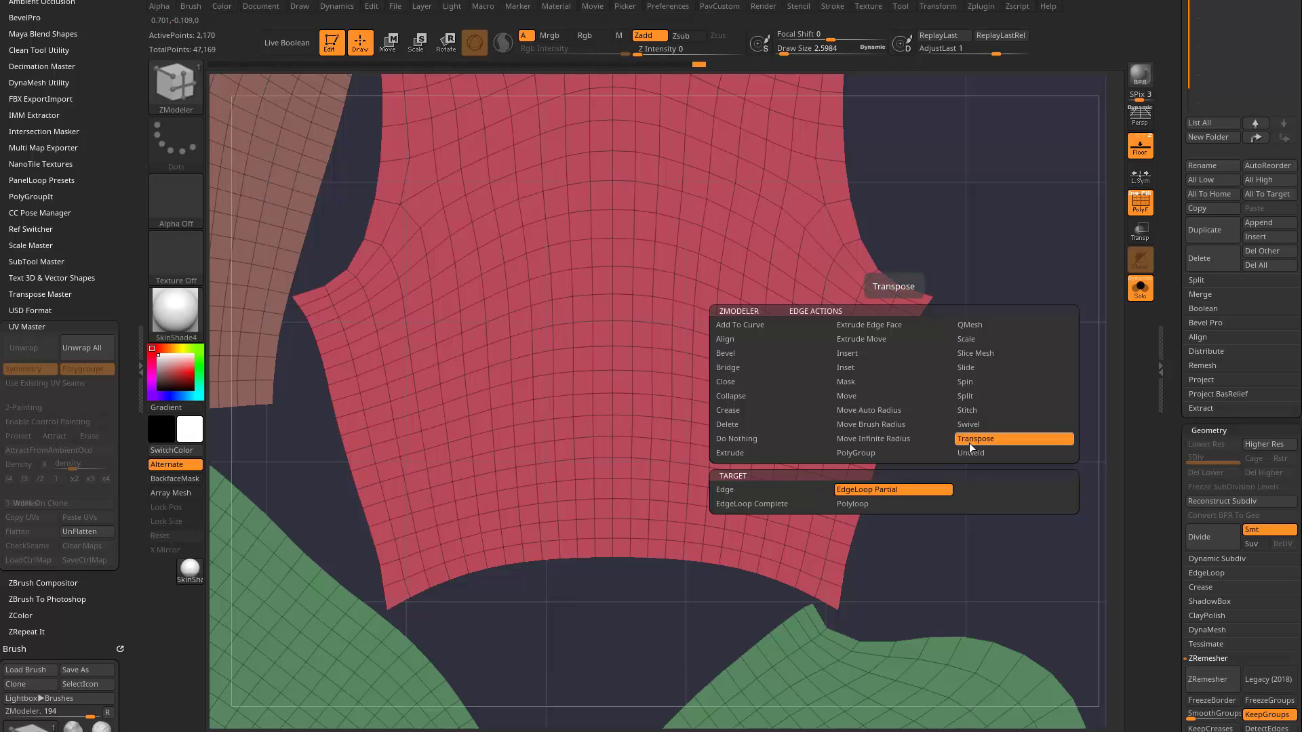
{"action": "key", "text": "space"}
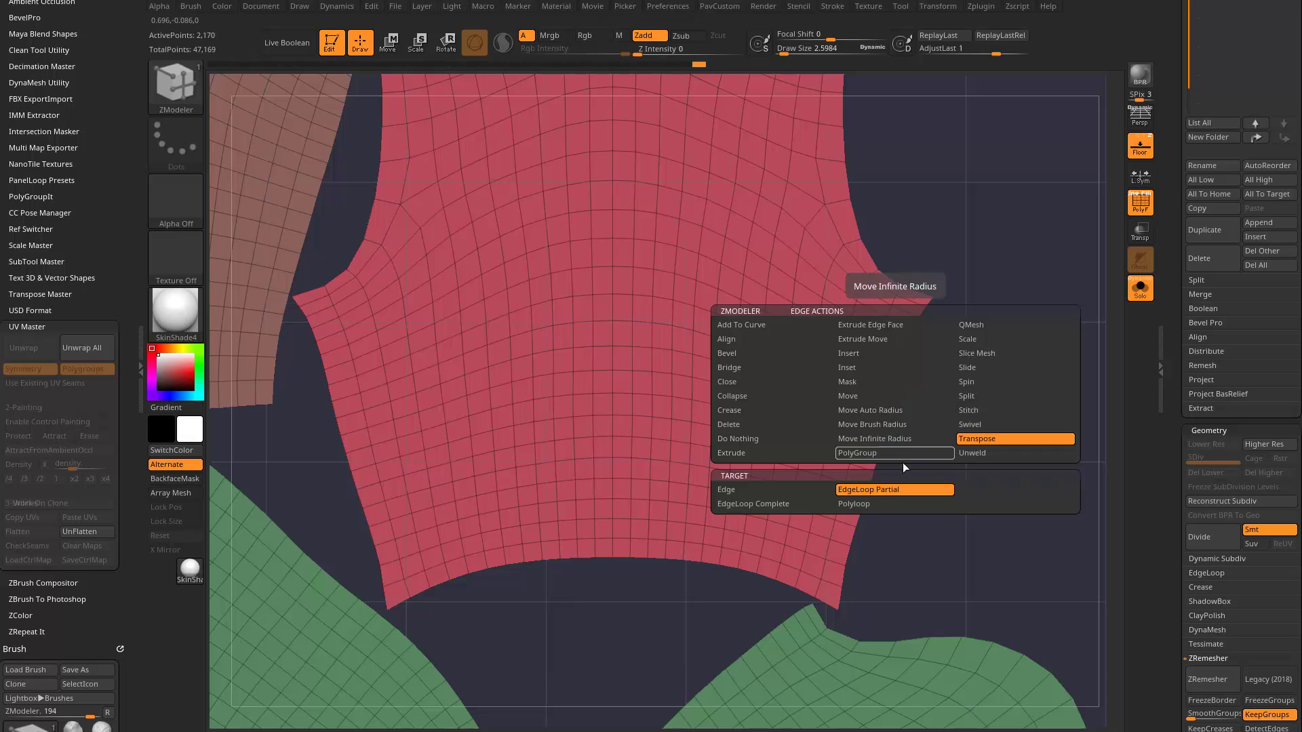
{"action": "left_click", "coordinate": [896, 487]}
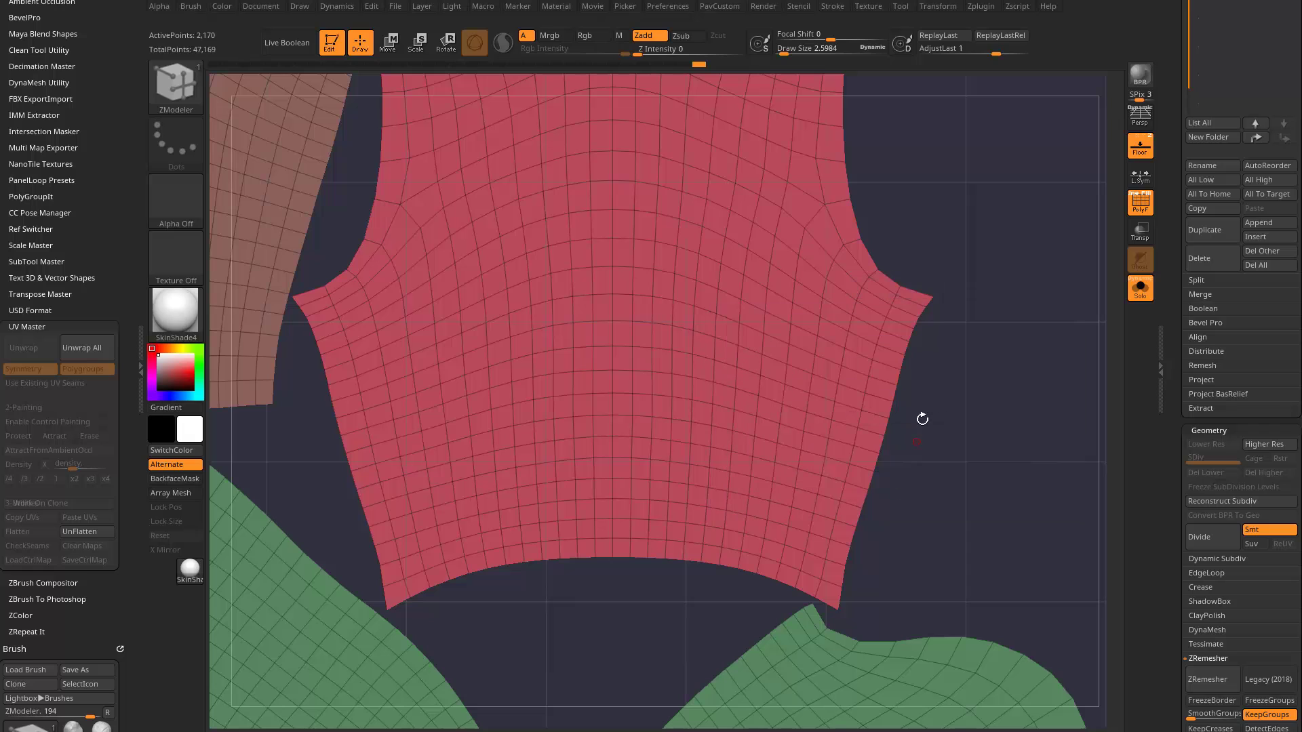
- Straighten both side-seam edges of the red pattern piece by transposing and scaling each edge loop flat
{"action": "left_click", "coordinate": [873, 455]}
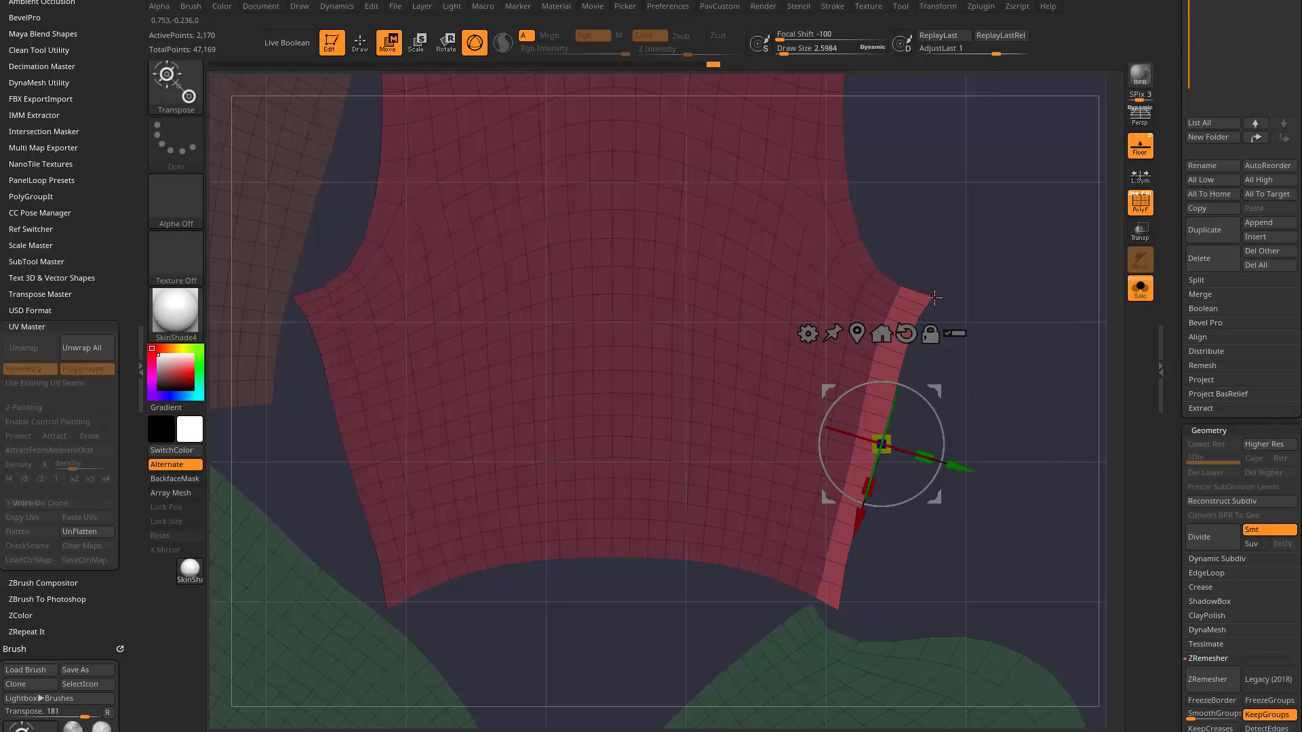
{"action": "left_click_drag", "start_coordinate": [941, 438], "coordinate": [882, 445]}
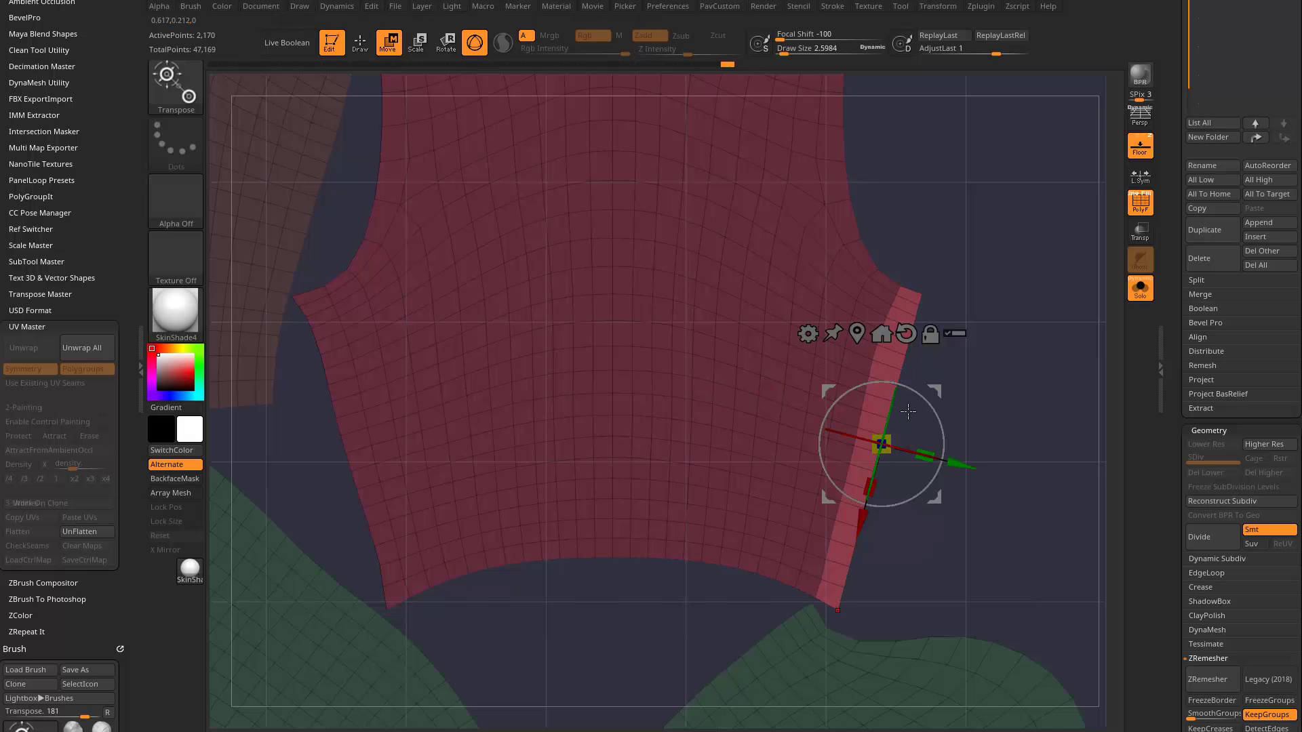
{"action": "left_click_drag", "start_coordinate": [931, 191], "coordinate": [1059, 222], "text": "alt"}
{"action": "key", "text": "q"}
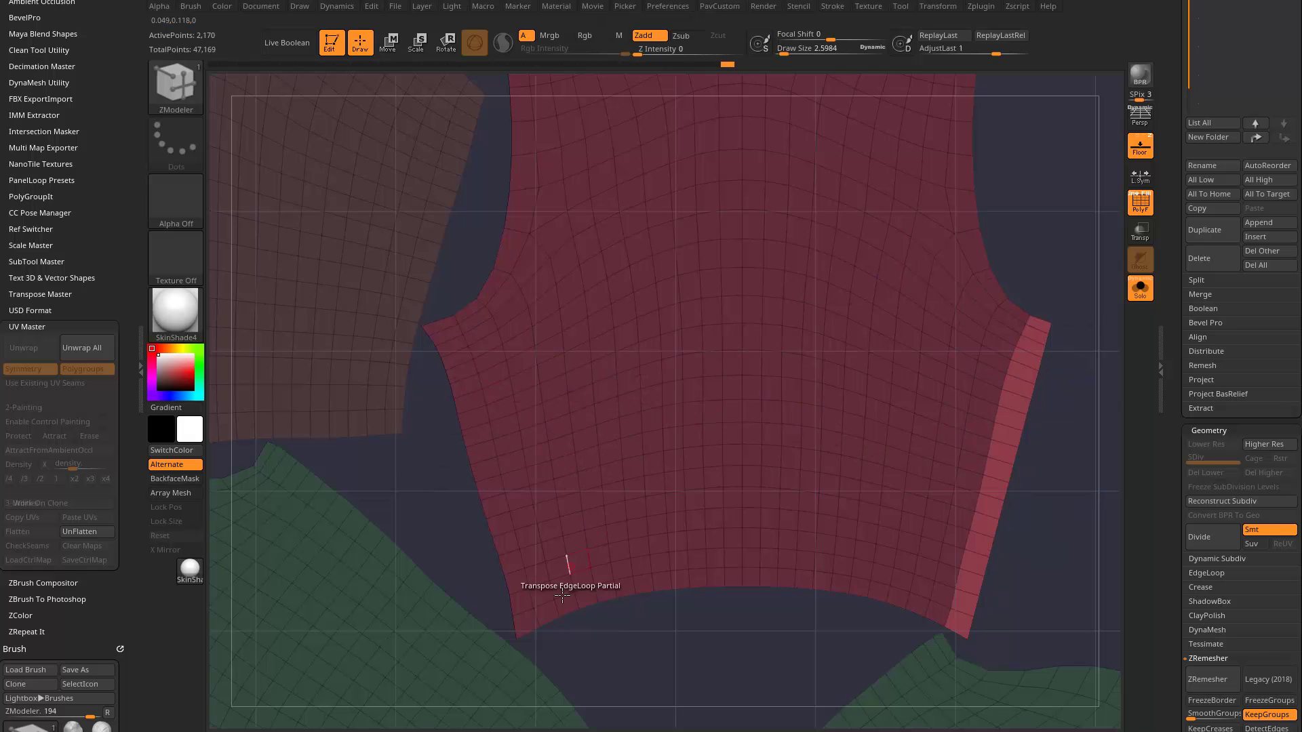
{"action": "left_click", "coordinate": [472, 473]}
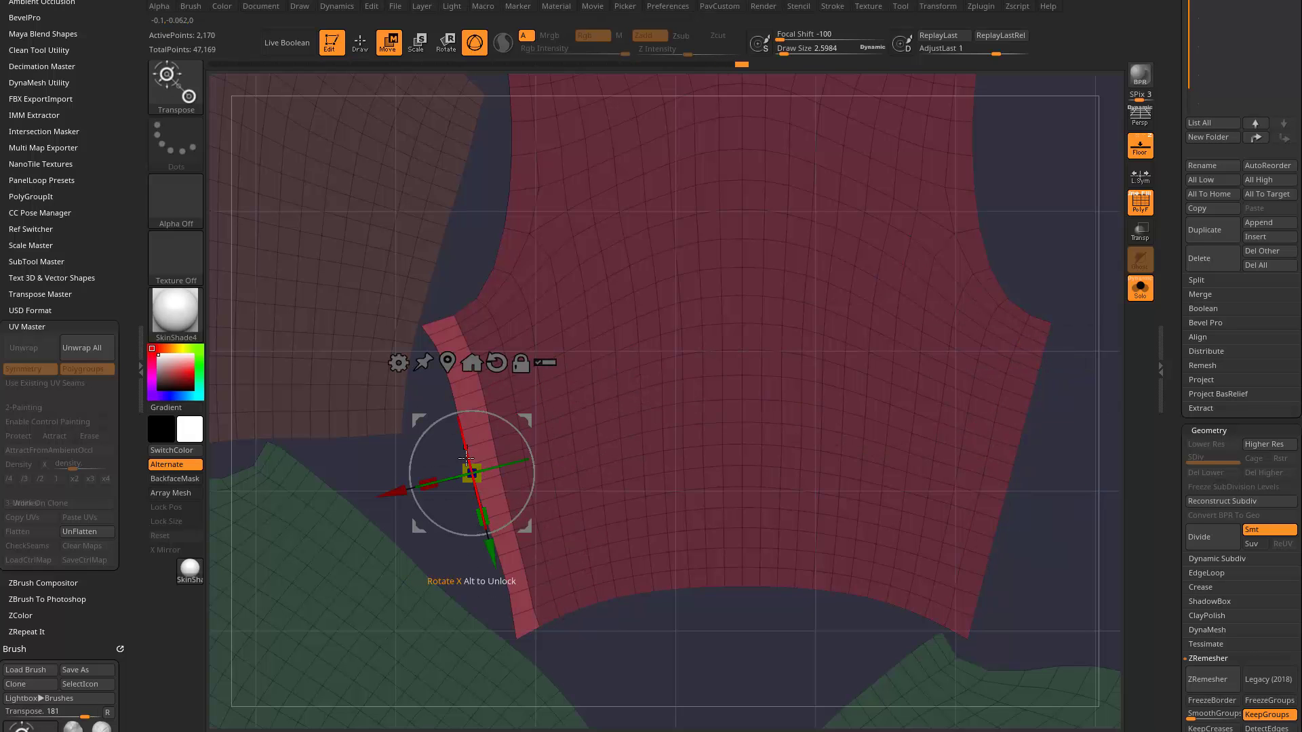
{"action": "left_click_drag", "start_coordinate": [429, 483], "coordinate": [532, 458]}
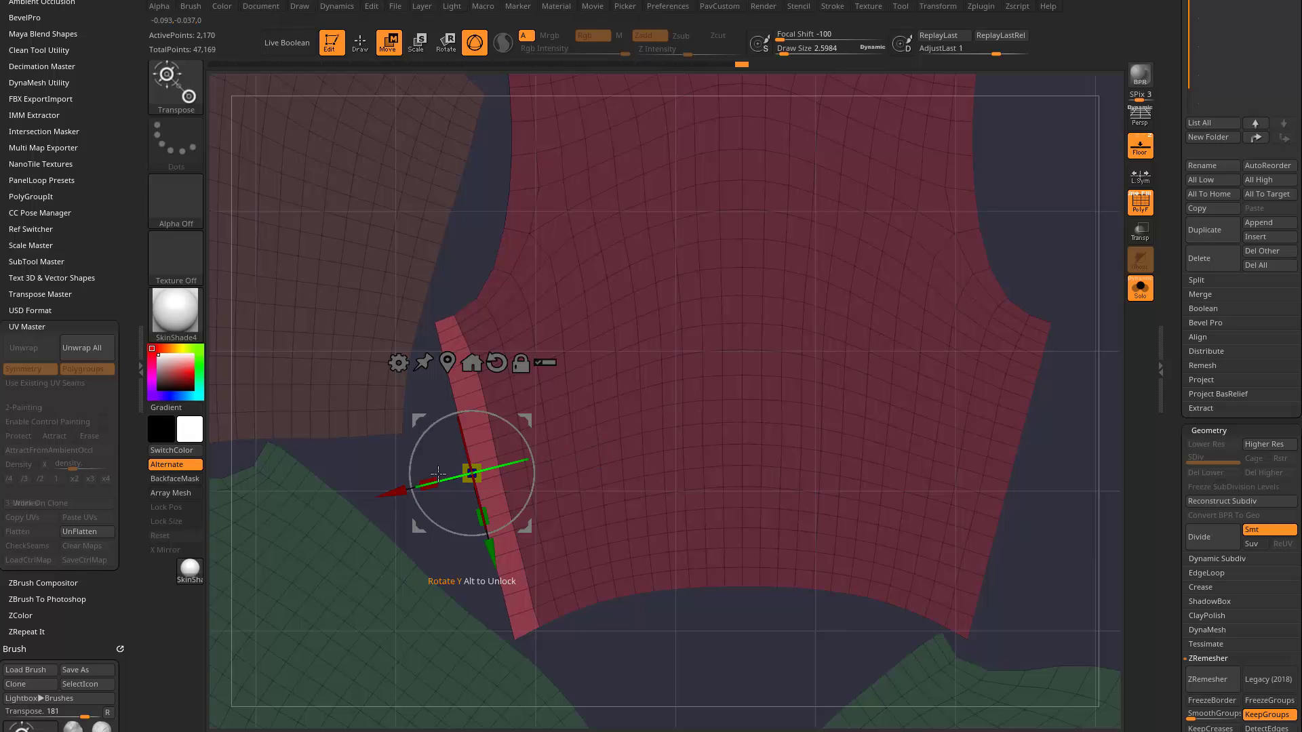
- Flatten the curved hem of the red pattern piece into a straight line and lower it level with the hem corners
{"action": "left_click_drag", "start_coordinate": [677, 616], "coordinate": [628, 523], "text": "alt"}
{"action": "key", "text": "q"}
{"action": "left_click", "coordinate": [704, 494]}
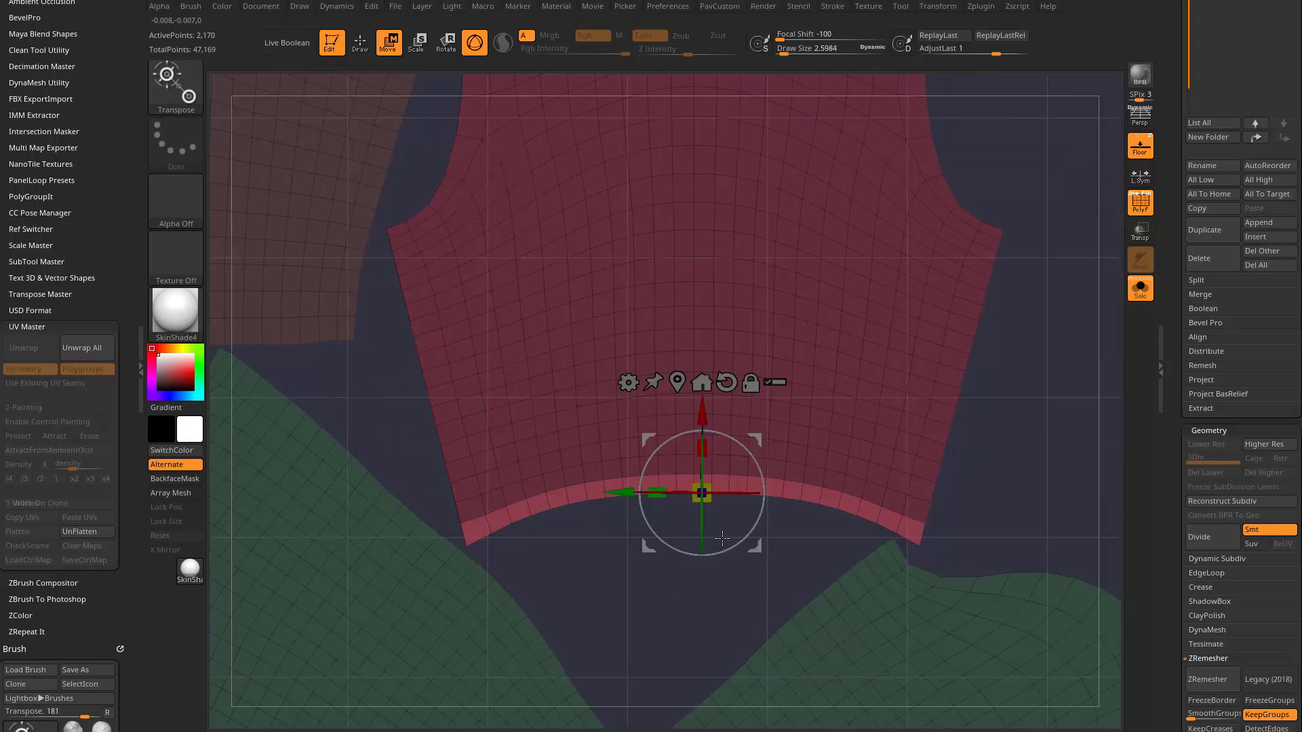
{"action": "left_click_drag", "start_coordinate": [702, 417], "coordinate": [702, 535], "text": "alt"}
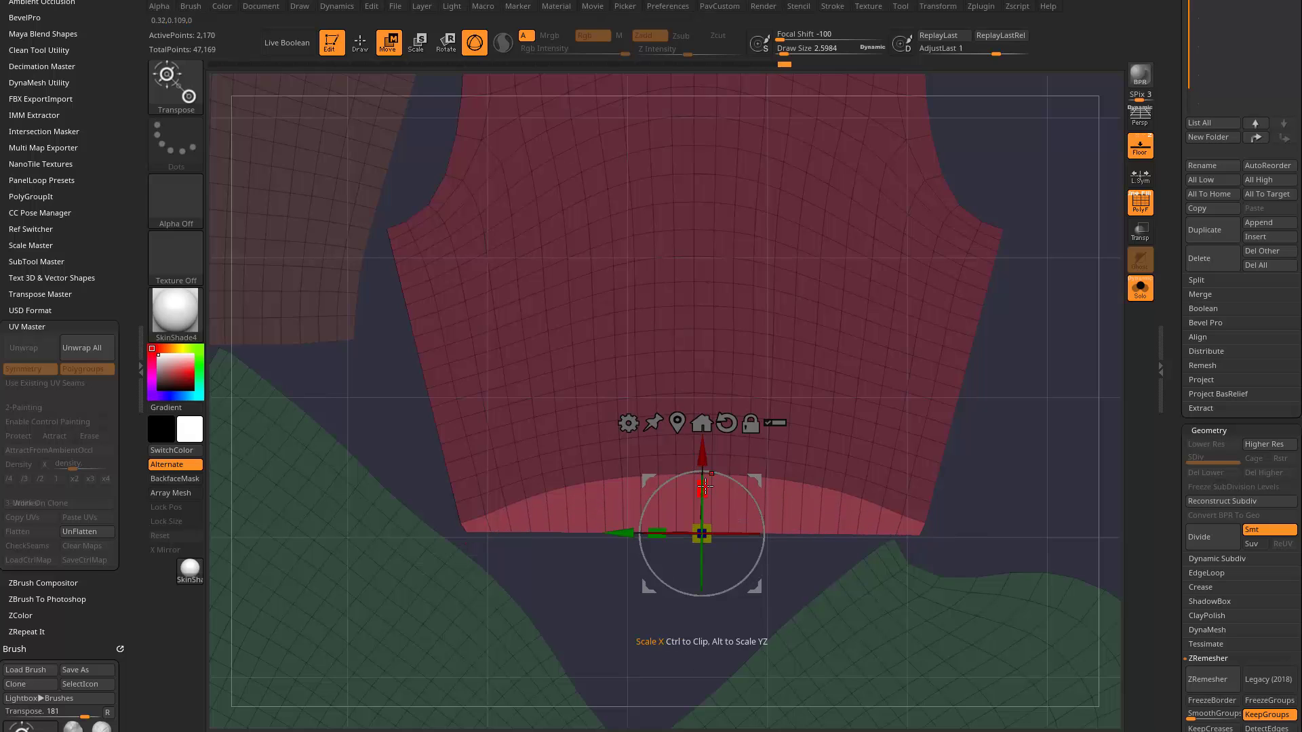
- Refine the two side-seam edges of the red pattern piece with the gizmo so they run straight down to the flattened hem
{"action": "left_click", "coordinate": [956, 400], "text": "ctrl"}
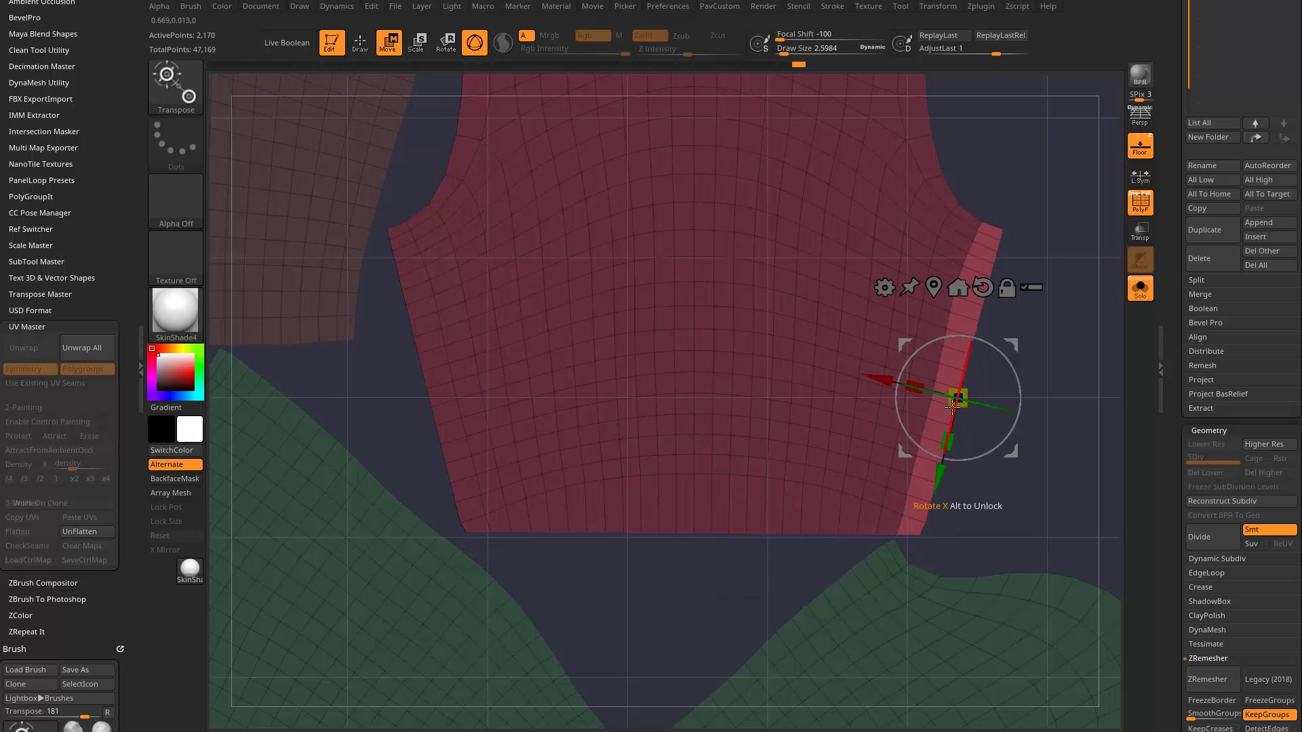
{"action": "left_click_drag", "start_coordinate": [957, 397], "coordinate": [1014, 458], "text": "alt"}
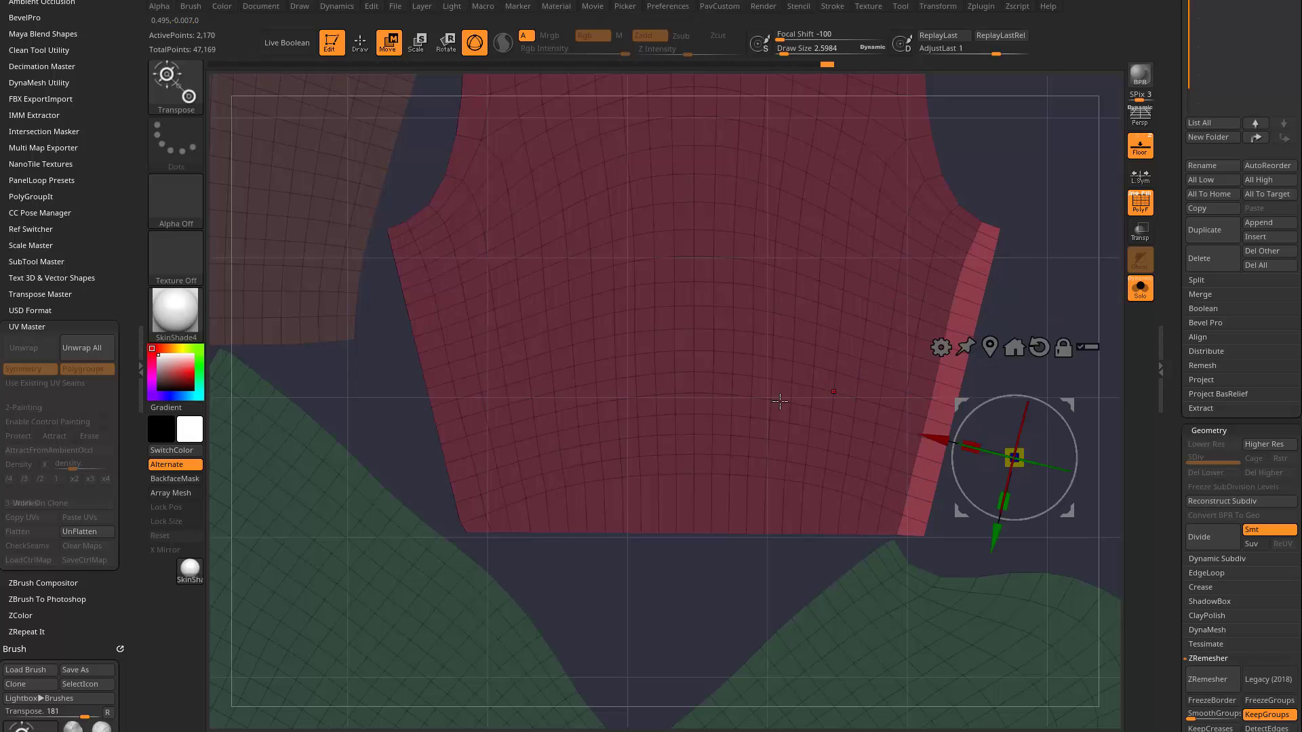
{"action": "left_click", "coordinate": [416, 345], "text": "ctrl"}
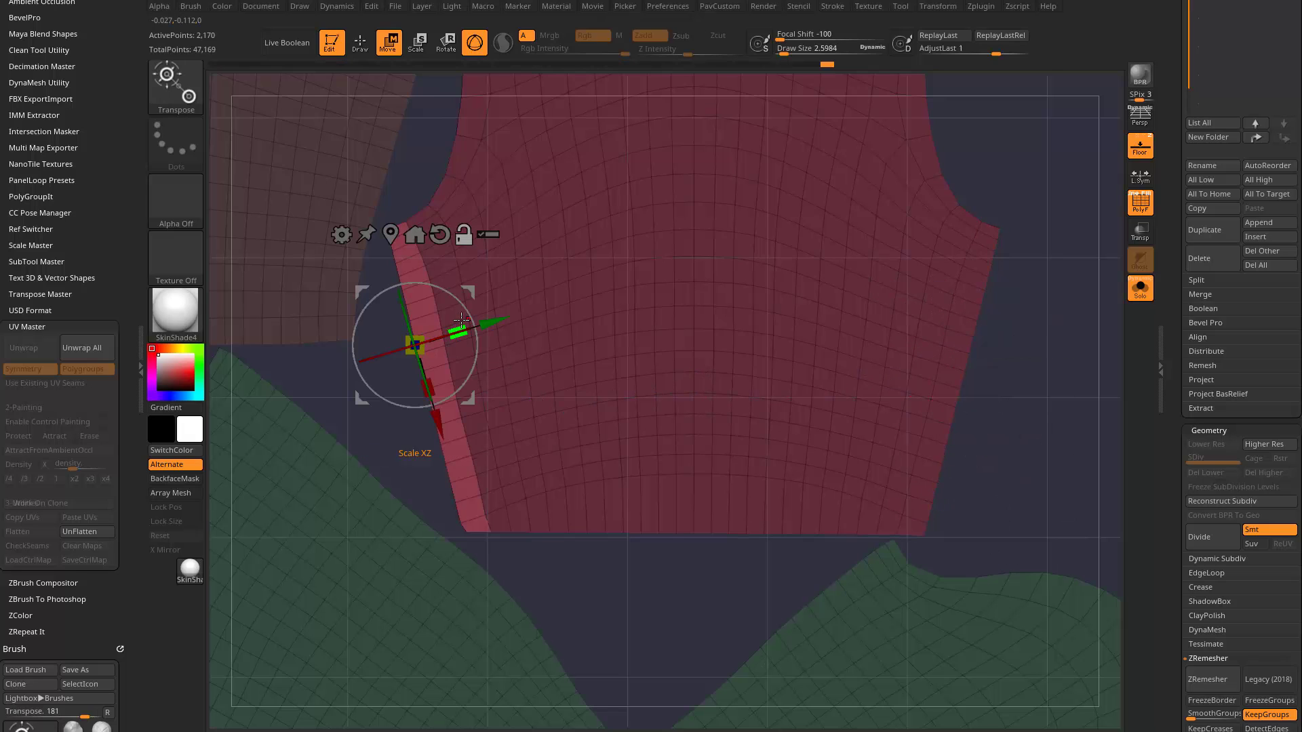
{"action": "left_click_drag", "start_coordinate": [462, 317], "coordinate": [464, 320], "text": "alt"}
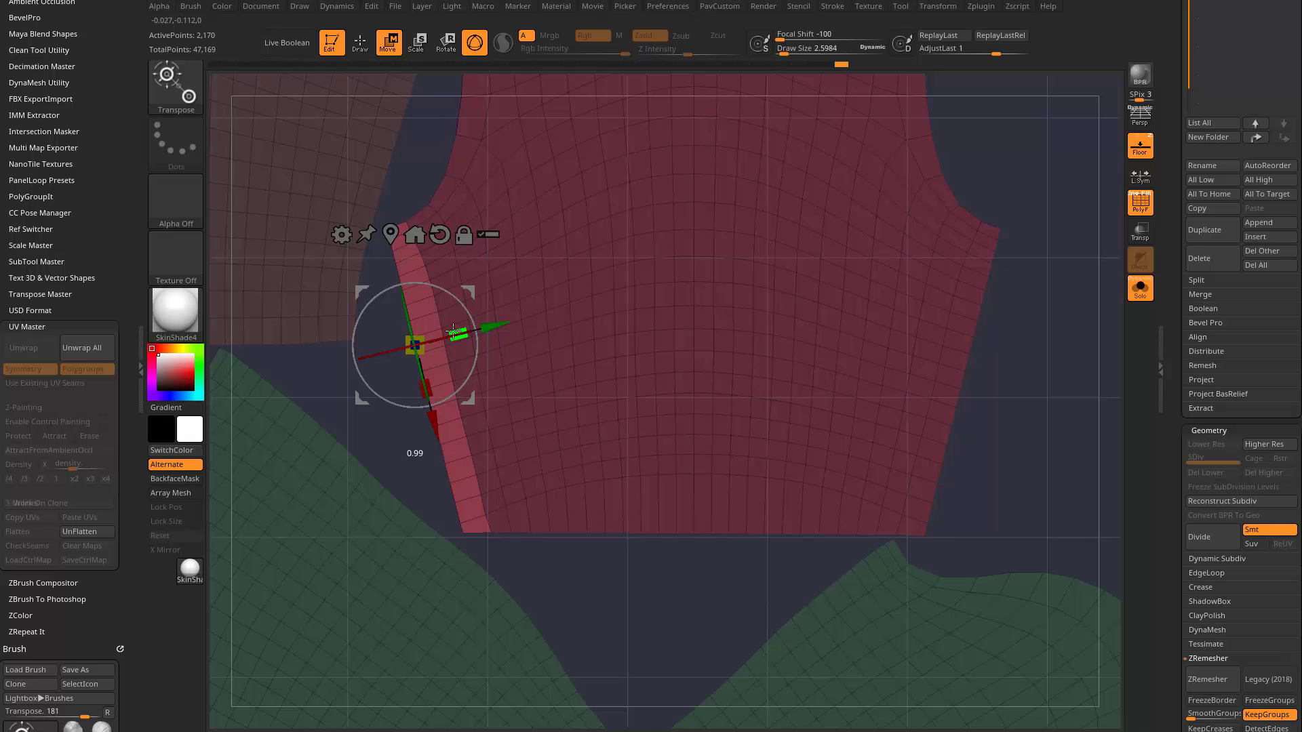
- Straighten the shoulder edges of the red pattern piece, and likewise the straight borders of the brown piece and one sleeve
{"action": "left_click_drag", "start_coordinate": [986, 176], "coordinate": [1007, 440], "text": "alt"}
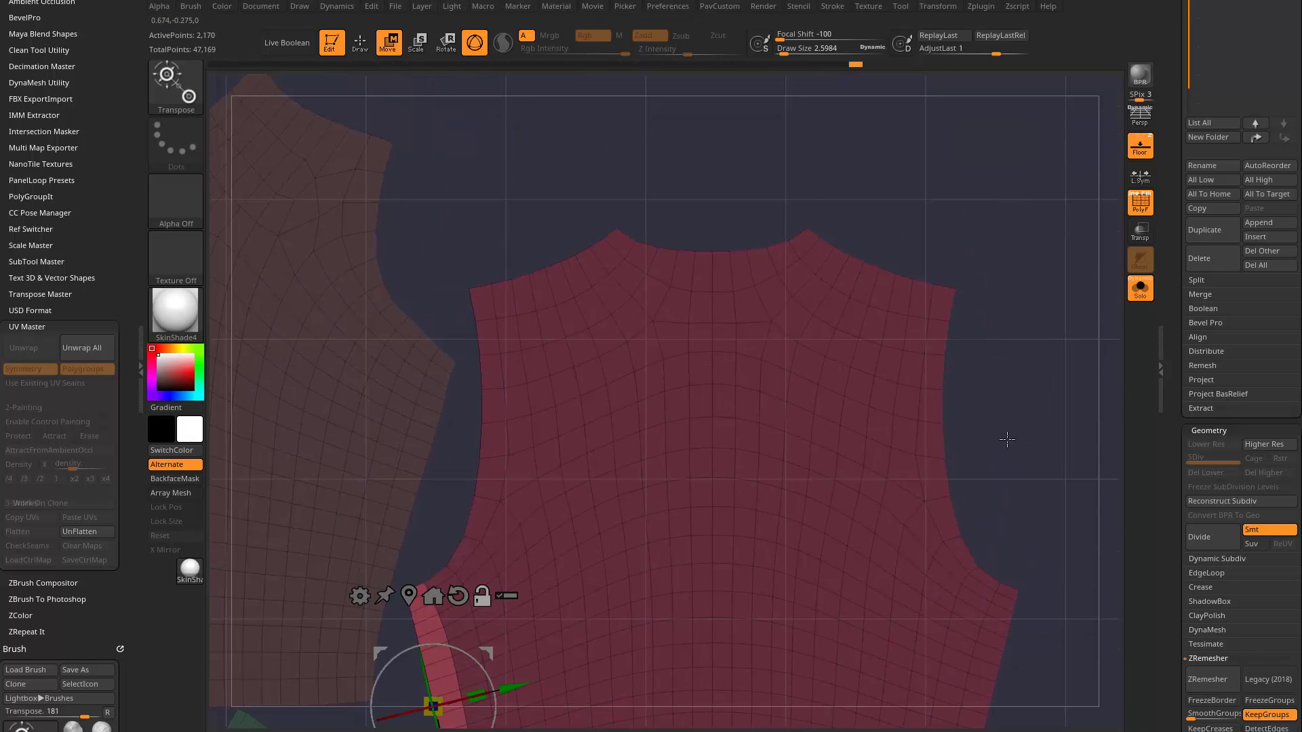
{"action": "left_click", "coordinate": [865, 288], "text": "ctrl"}
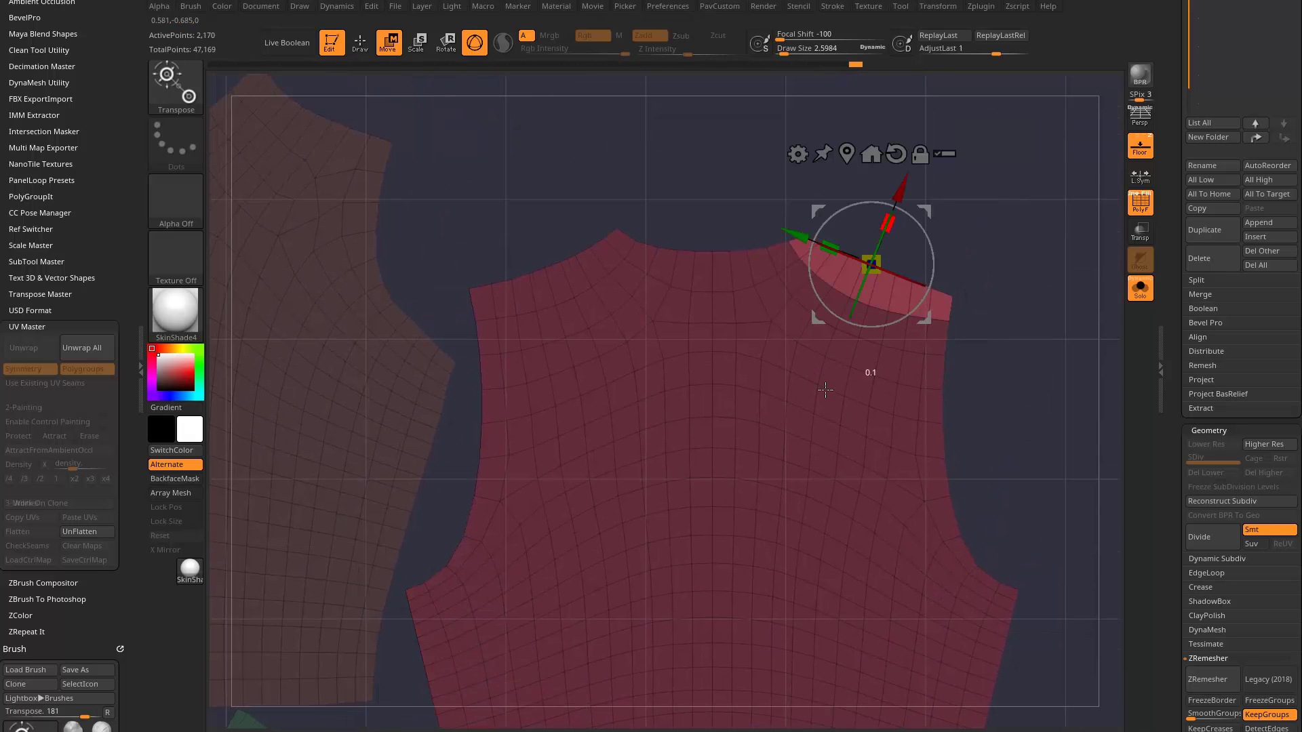
{"action": "key", "text": "b"}
{"action": "key", "text": "z"}
{"action": "key", "text": "m"}
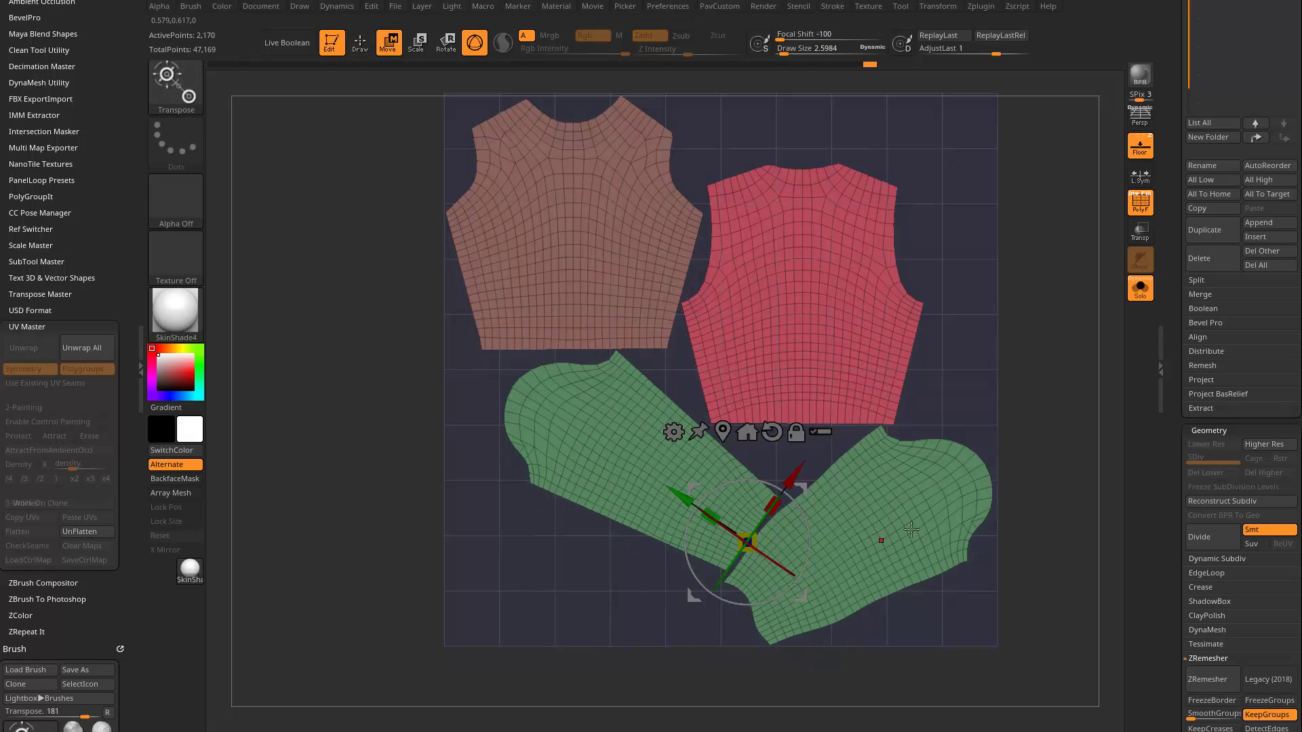
- Isolate the green sleeve piece beneath the brown piece with the SelectRect visibility brush
{"action": "mouse_move", "coordinate": [1003, 324]}
{"action": "left_mouse_down", "text": "alt"}
{"action": "mouse_move", "coordinate": [1025, 342]}
{"action": "mouse_move", "coordinate": [1007, 390]}
{"action": "left_mouse_up", "text": "alt"}
{"action": "key", "text": "q"}
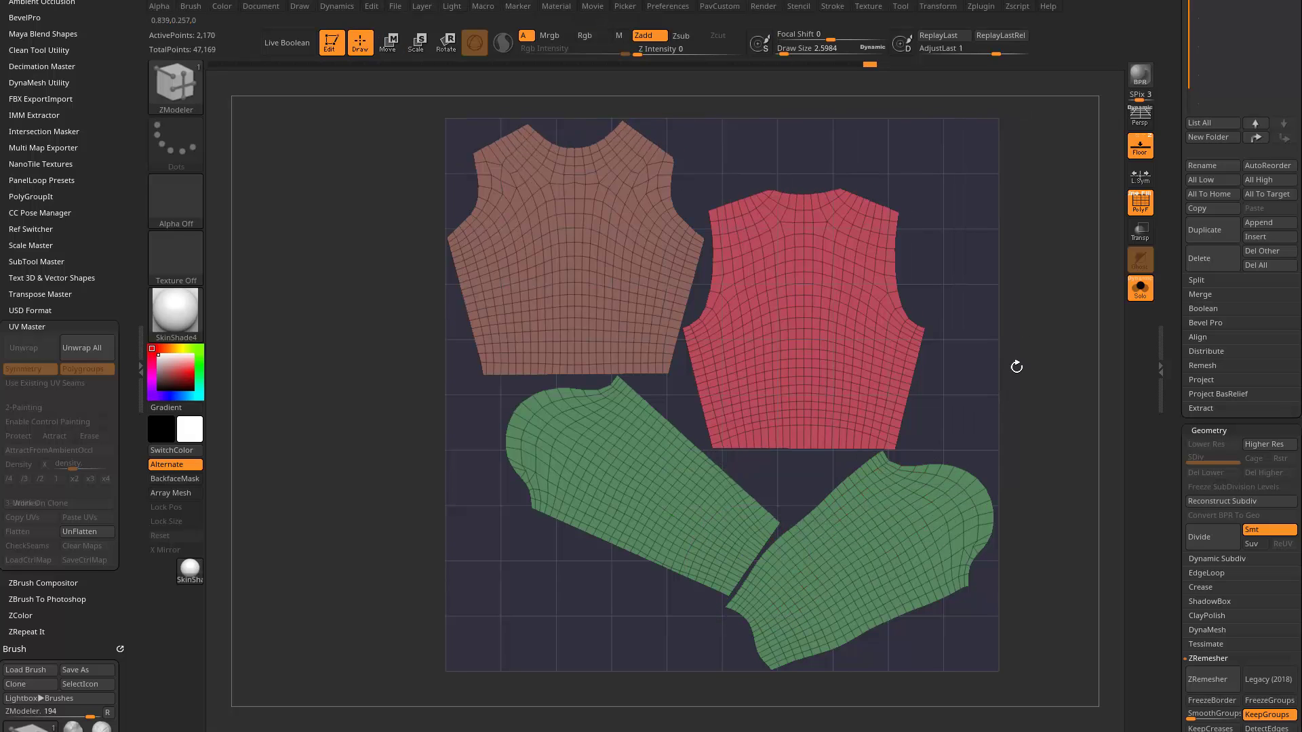
{"action": "left_click_drag", "start_coordinate": [1017, 366], "coordinate": [1010, 370], "text": "alt"}
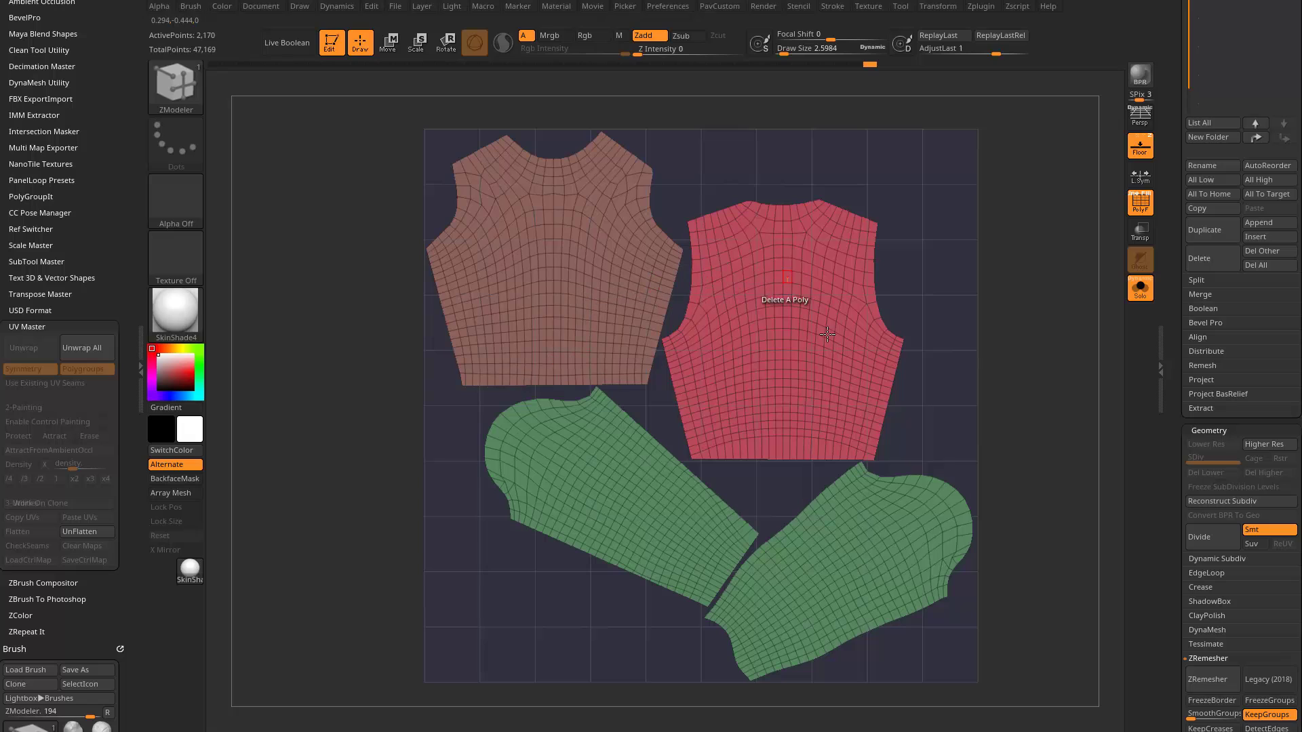
{"action": "key", "text": "ctrl+shift"}
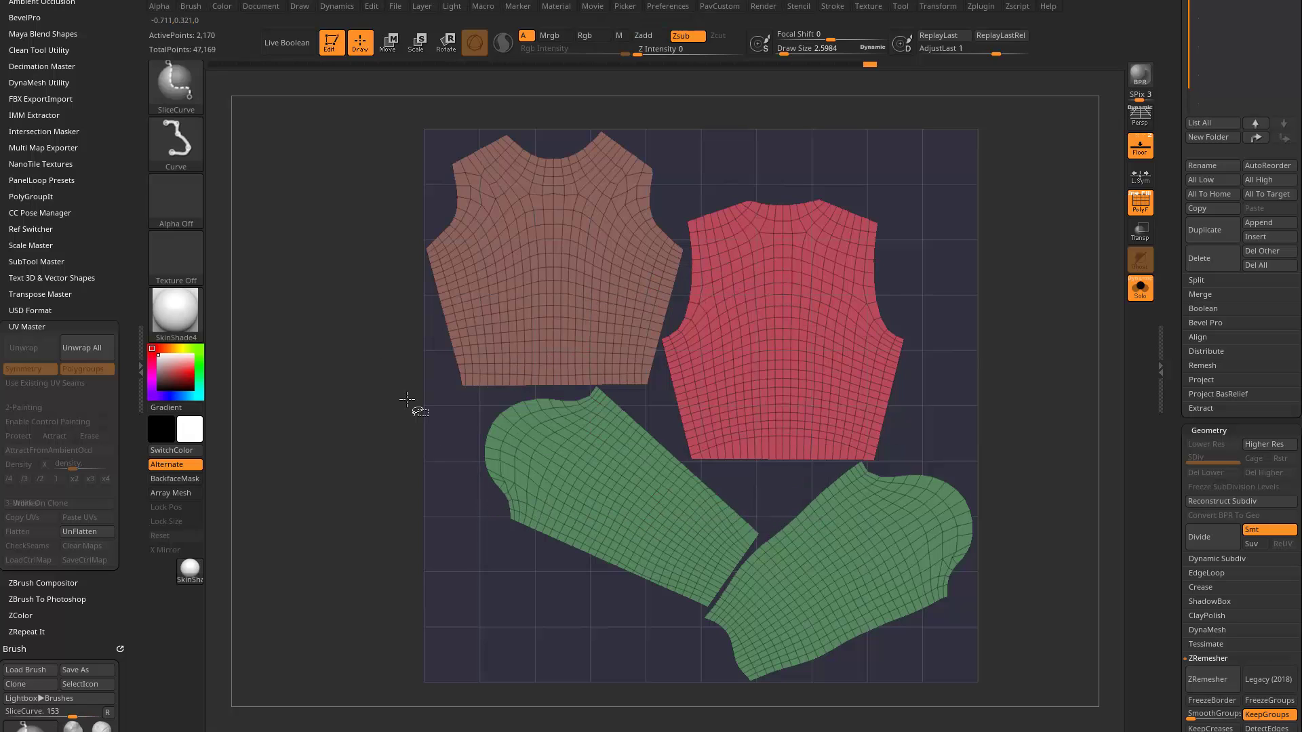
{"action": "left_click", "coordinate": [175, 87]}
{"action": "left_click", "coordinate": [250, 105]}
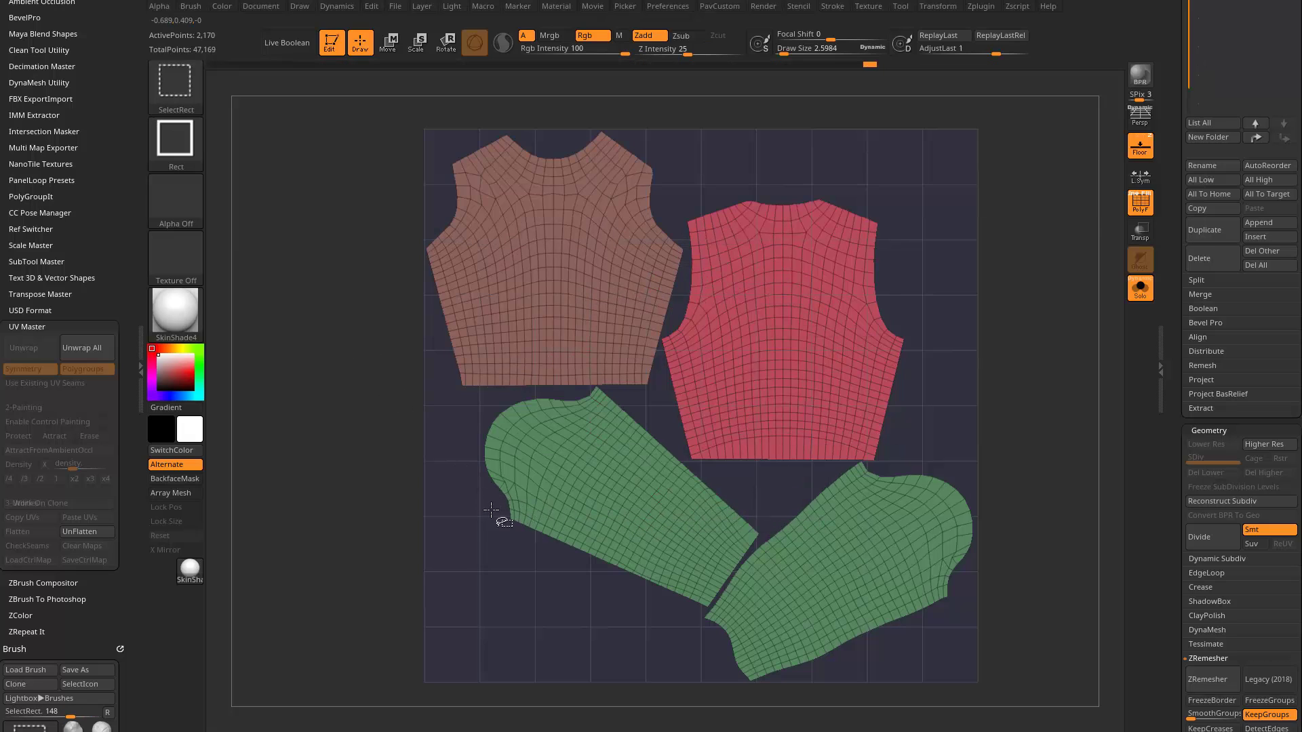
{"action": "left_click_drag", "start_coordinate": [478, 499], "coordinate": [535, 547], "text": "ctrl+shift"}
{"action": "left_click", "coordinate": [1031, 411], "text": "ctrl+shift"}
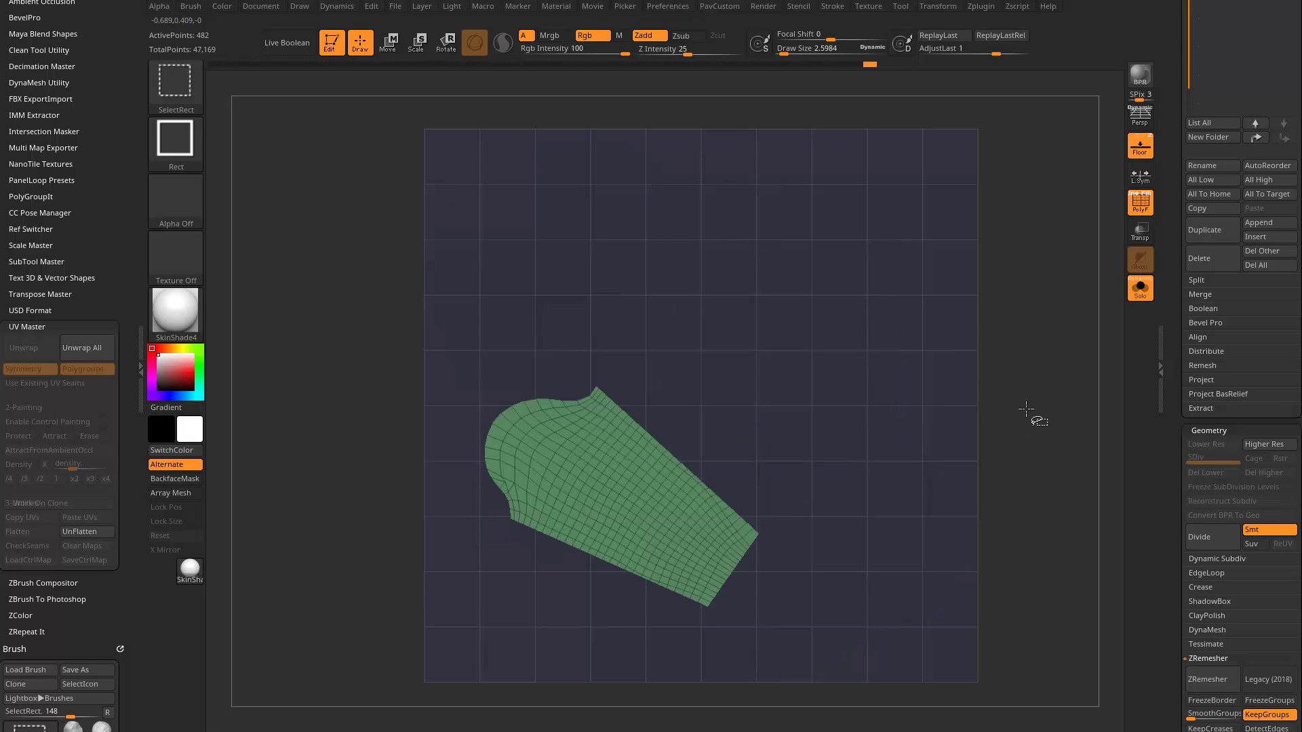
- Mask the isolated sleeve, show all pattern pieces again, and invert the mask to leave only that sleeve unmasked
{"action": "key", "text": "b"}
{"action": "key", "text": "z"}
{"action": "key", "text": "m"}
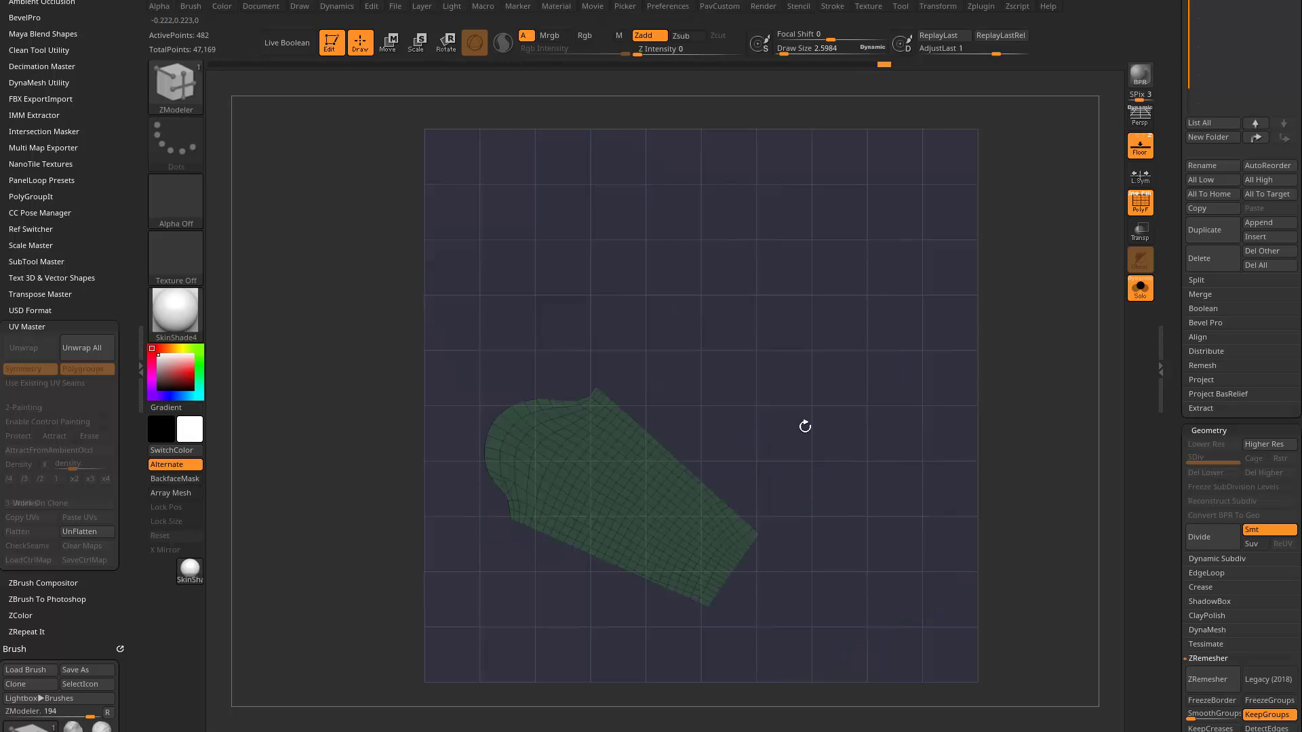
{"action": "left_click", "coordinate": [966, 430], "text": "ctrl+shift"}
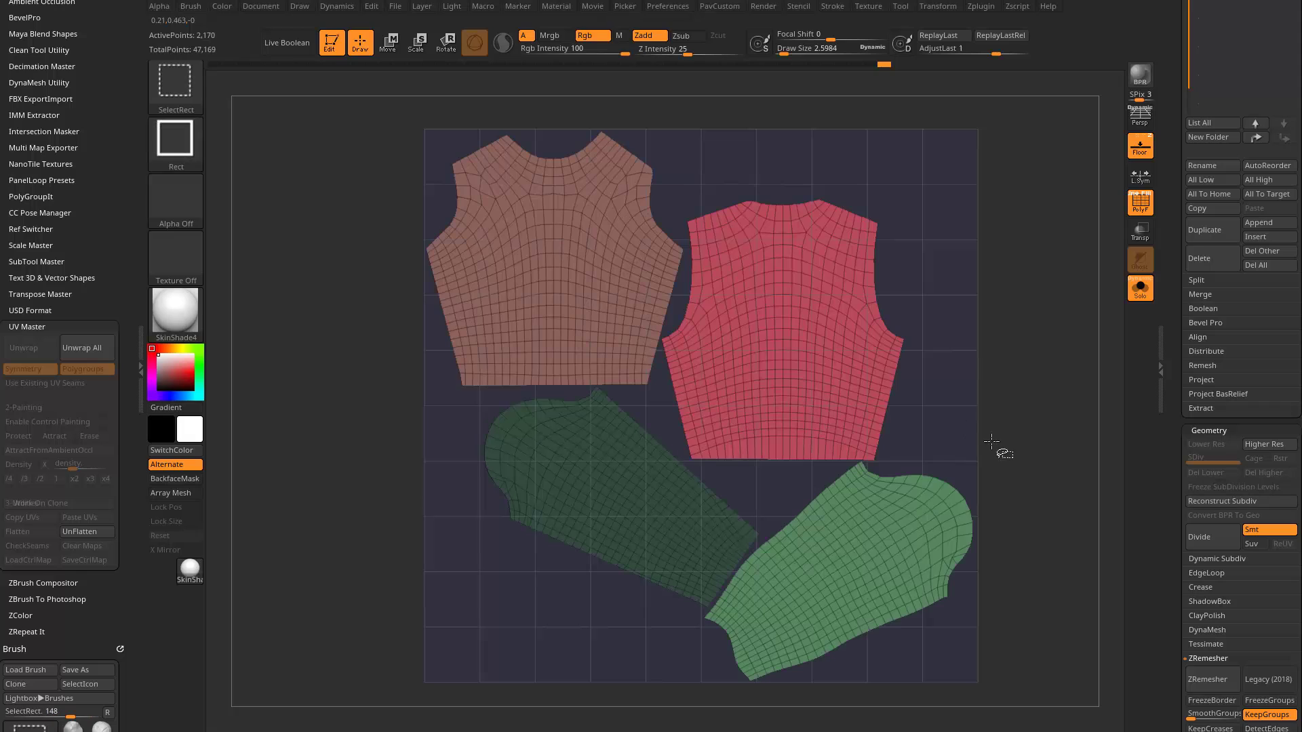
{"action": "left_click", "coordinate": [968, 447], "text": "ctrl"}
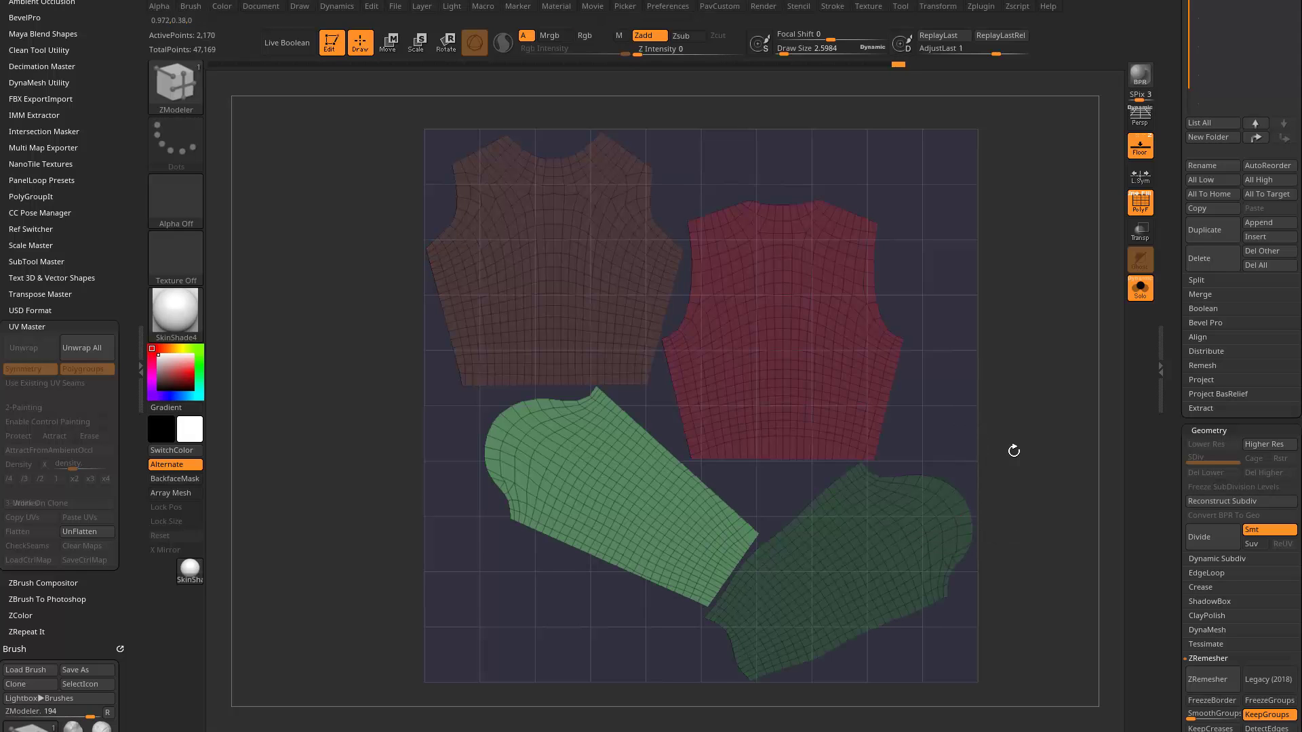
- Move the unmasked sleeve slightly down and away from the other sleeve and the torso pieces
{"action": "left_click_drag", "start_coordinate": [1014, 450], "coordinate": [1045, 407], "text": "alt"}
{"action": "key", "text": "w"}
{"action": "left_click_drag", "start_coordinate": [809, 466], "coordinate": [935, 441]}
{"action": "left_click_drag", "start_coordinate": [972, 303], "coordinate": [998, 334], "text": "alt"}
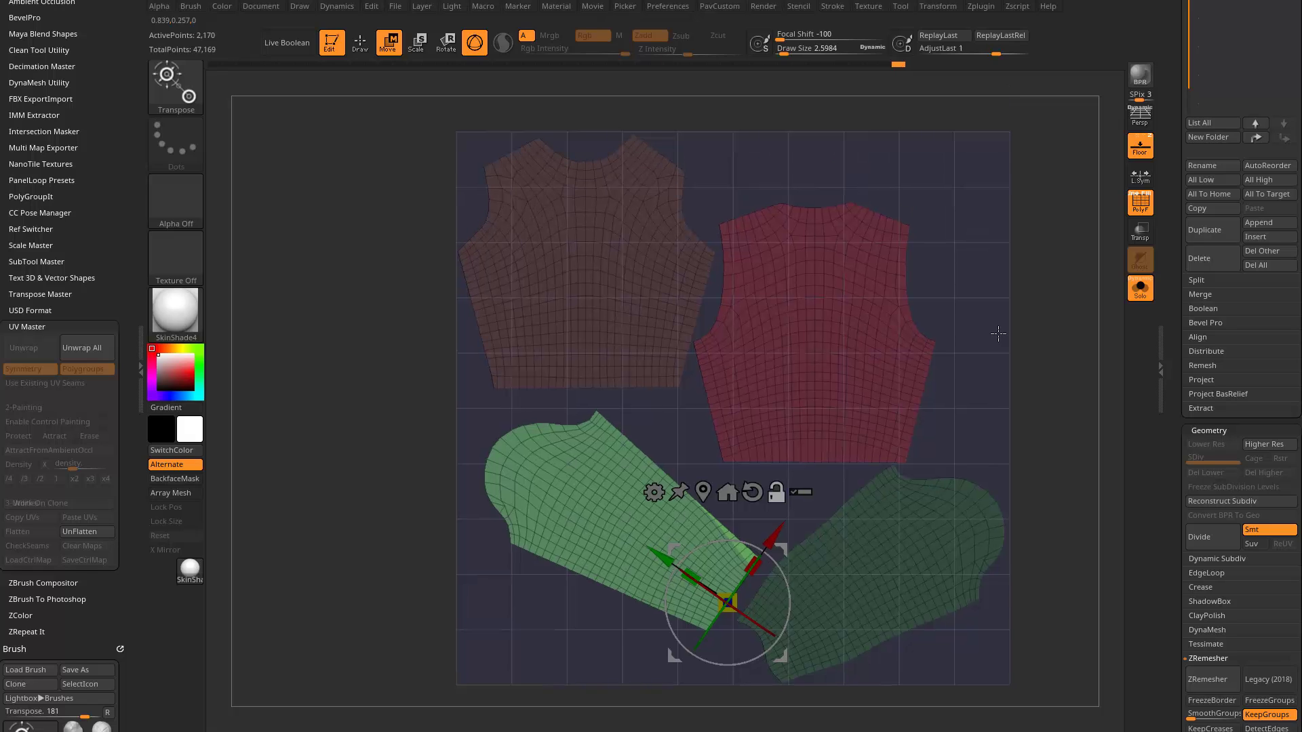
- Leave only the red pattern piece unmasked, shift it up and away from the brown piece, and clear the mask
{"action": "left_click", "coordinate": [837, 339], "text": "ctrl"}
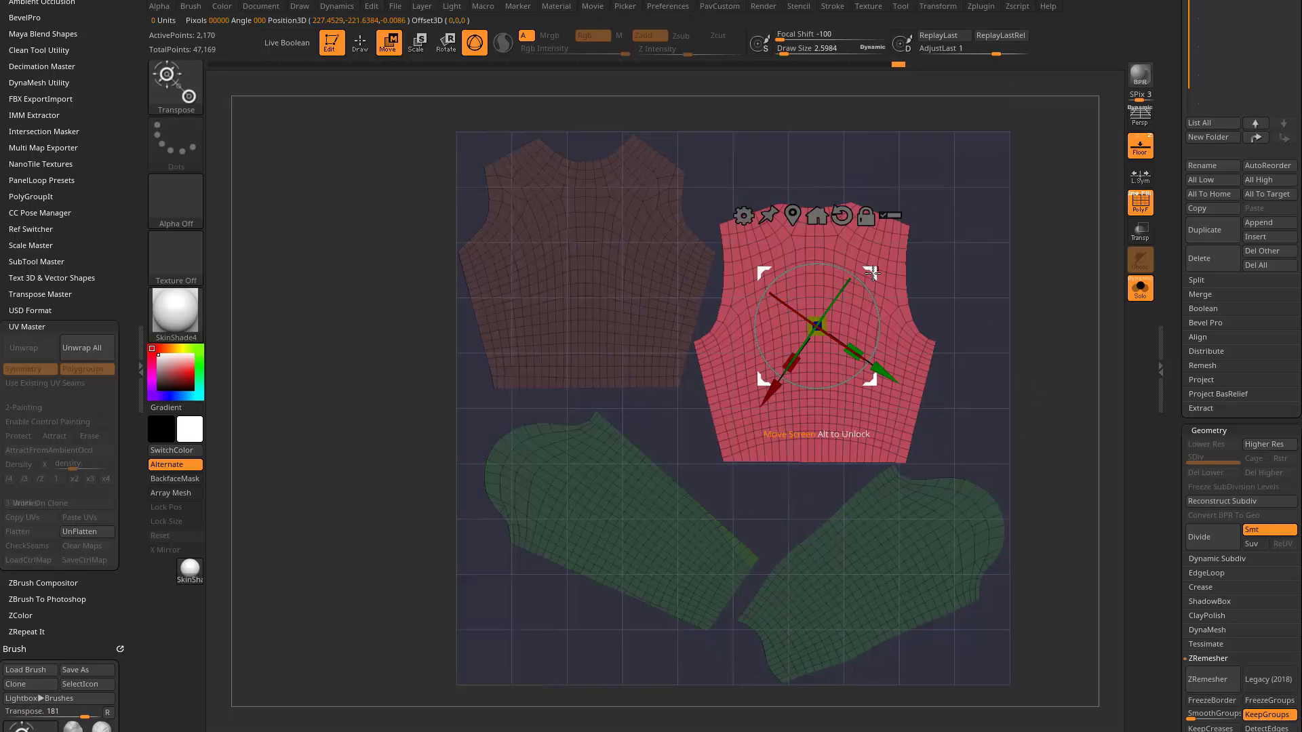
{"action": "left_click_drag", "start_coordinate": [869, 270], "coordinate": [905, 242]}
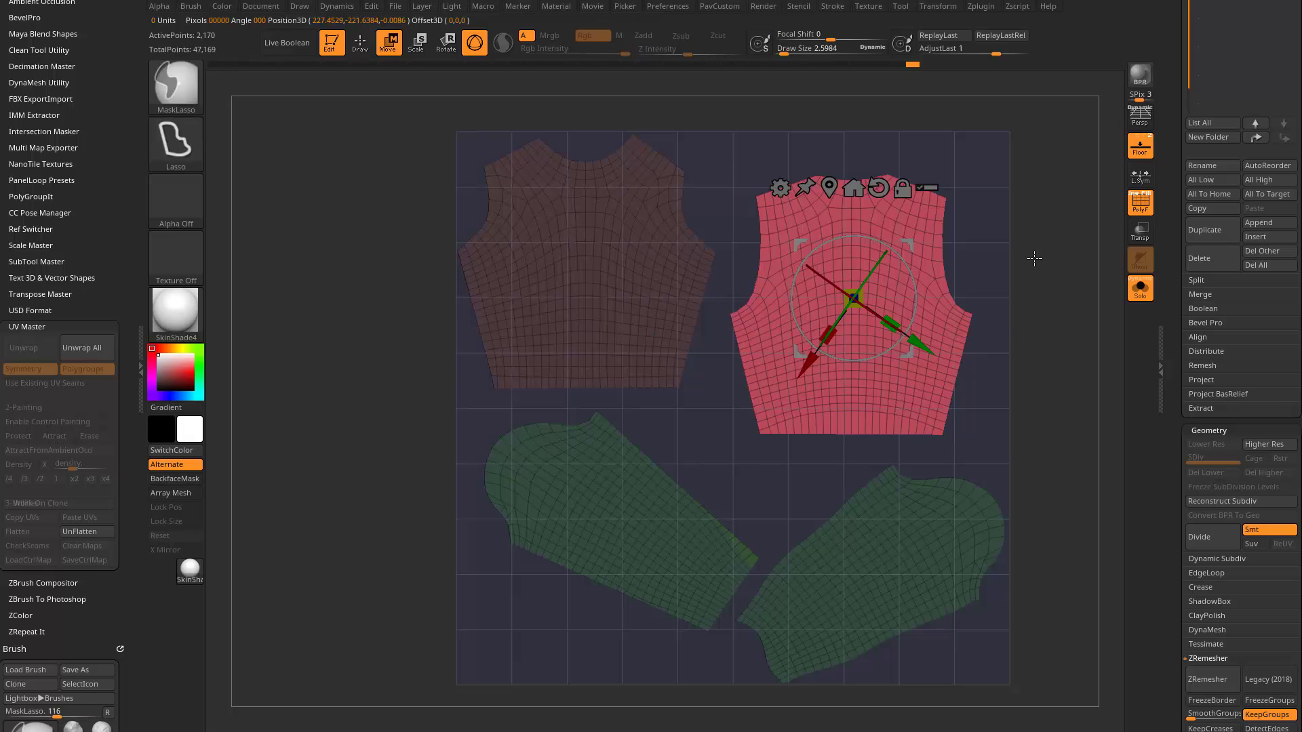
{"action": "left_click_drag", "start_coordinate": [1031, 256], "coordinate": [1058, 298], "text": "ctrl"}
{"action": "left_click_drag", "start_coordinate": [1078, 395], "coordinate": [1055, 385], "text": "alt"}
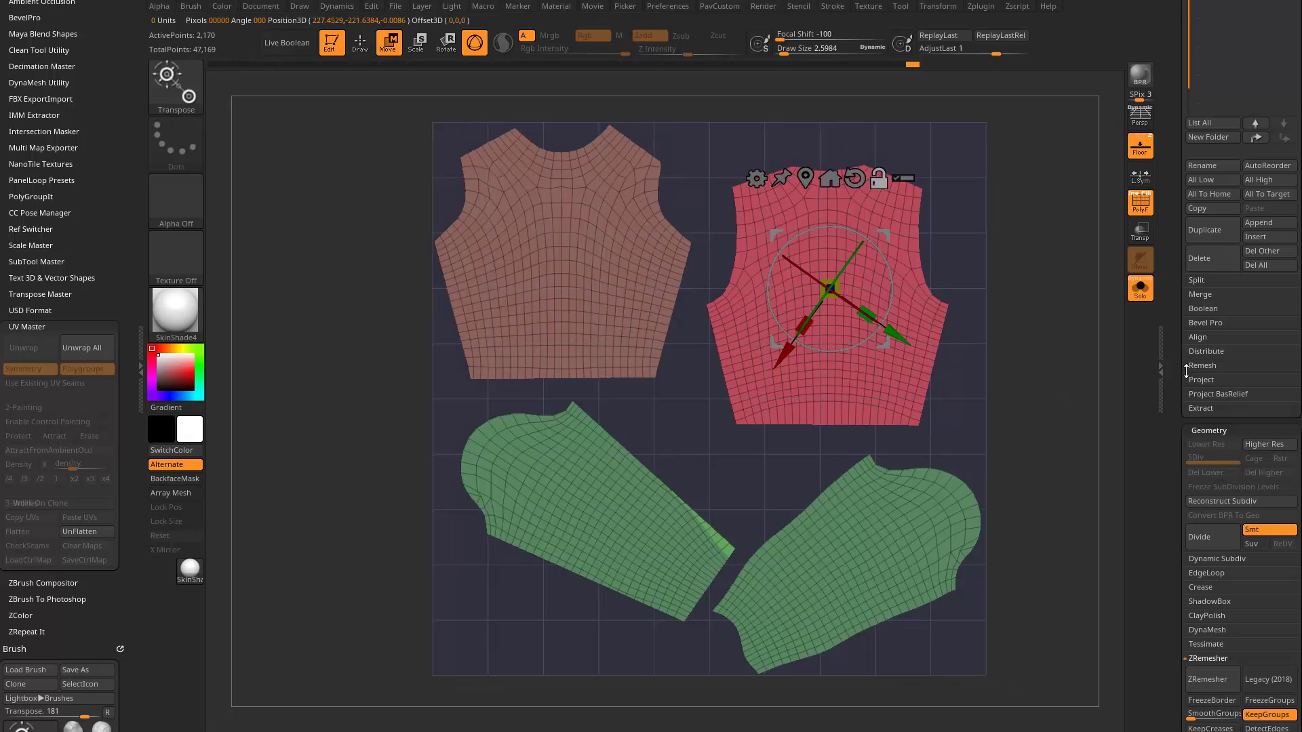
- Mask the border edges of all pattern pieces by feature and smooth their interiors with Polish By Features
{"action": "left_click_drag", "start_coordinate": [1186, 370], "coordinate": [1172, 259]}
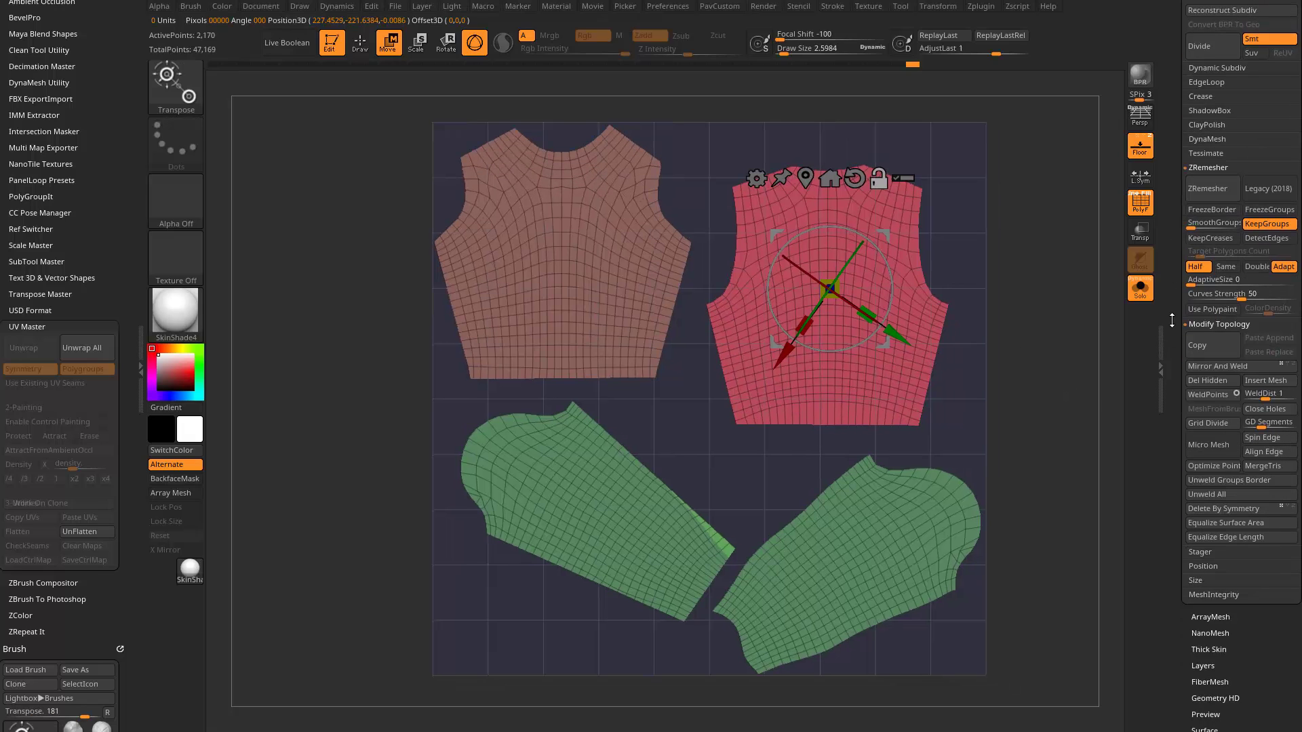
{"action": "left_click_drag", "start_coordinate": [1172, 360], "coordinate": [1165, 207]}
{"action": "left_click", "coordinate": [1206, 244]}
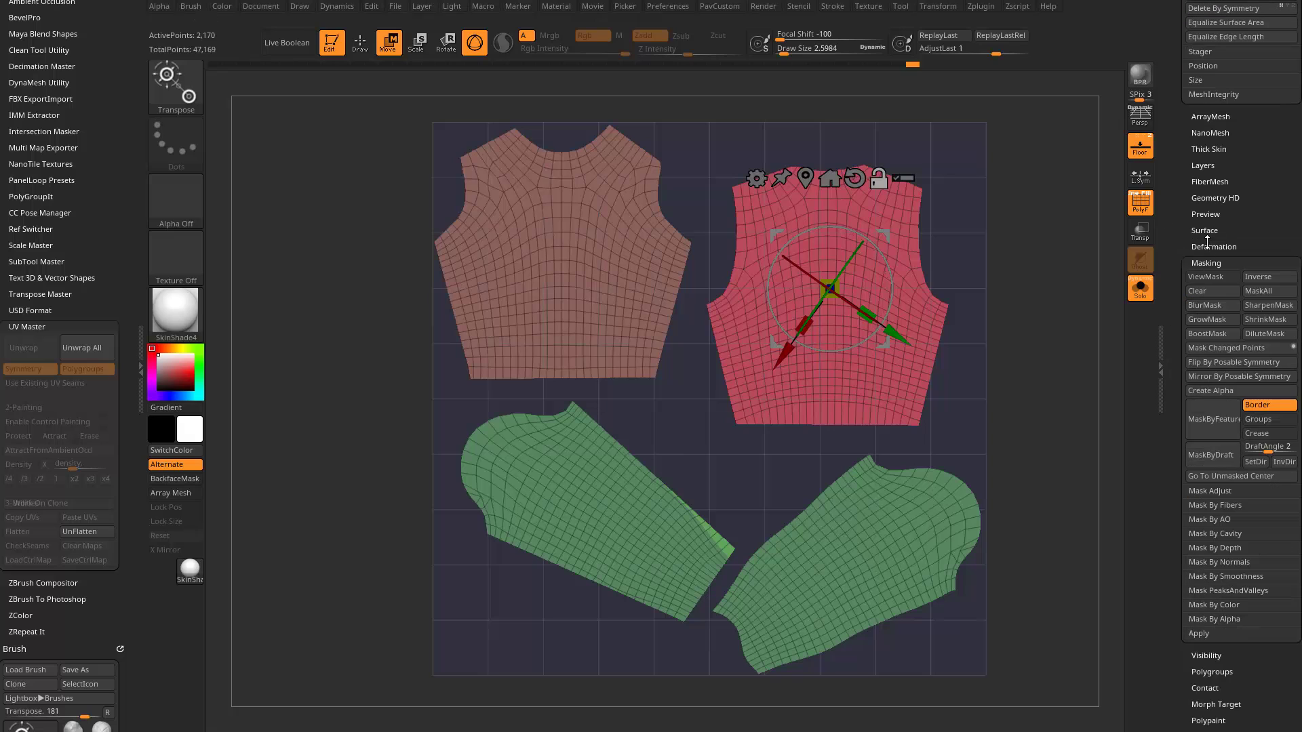
{"action": "left_click", "coordinate": [1213, 418]}
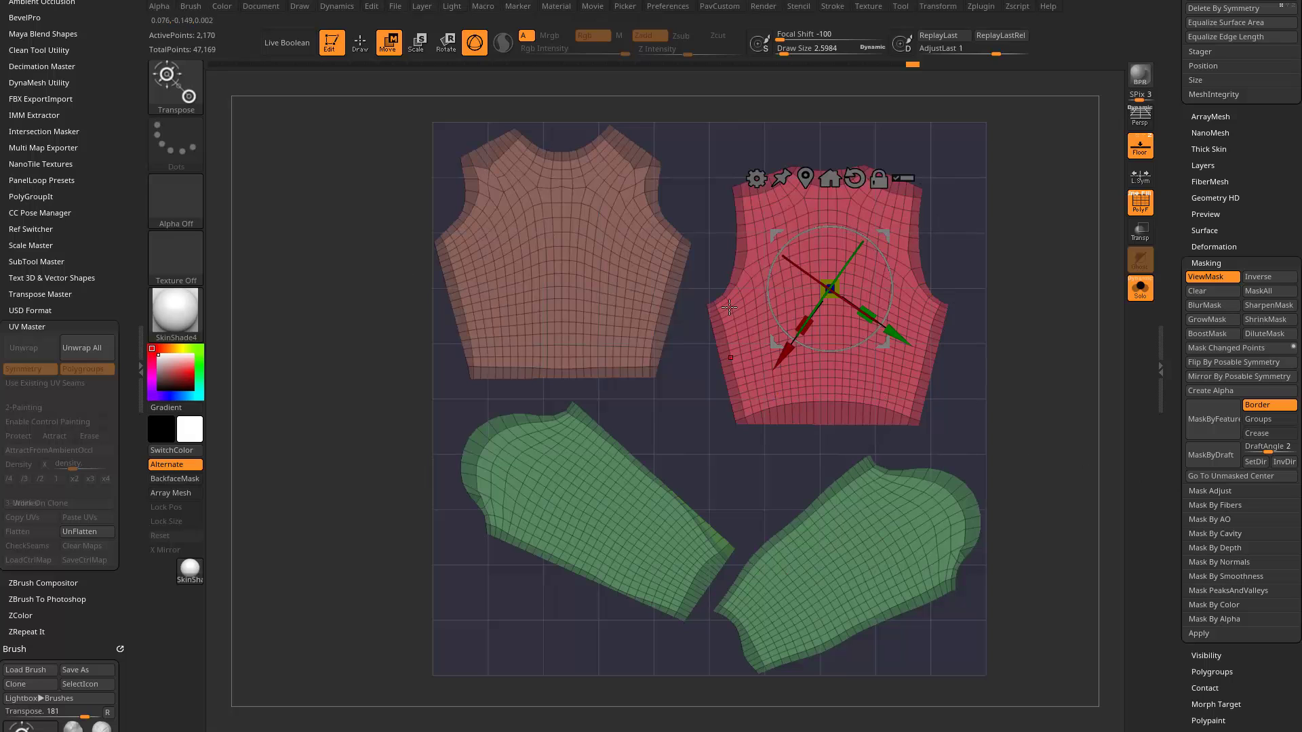
{"action": "left_click", "coordinate": [1202, 247]}
{"action": "left_click", "coordinate": [1195, 268]}
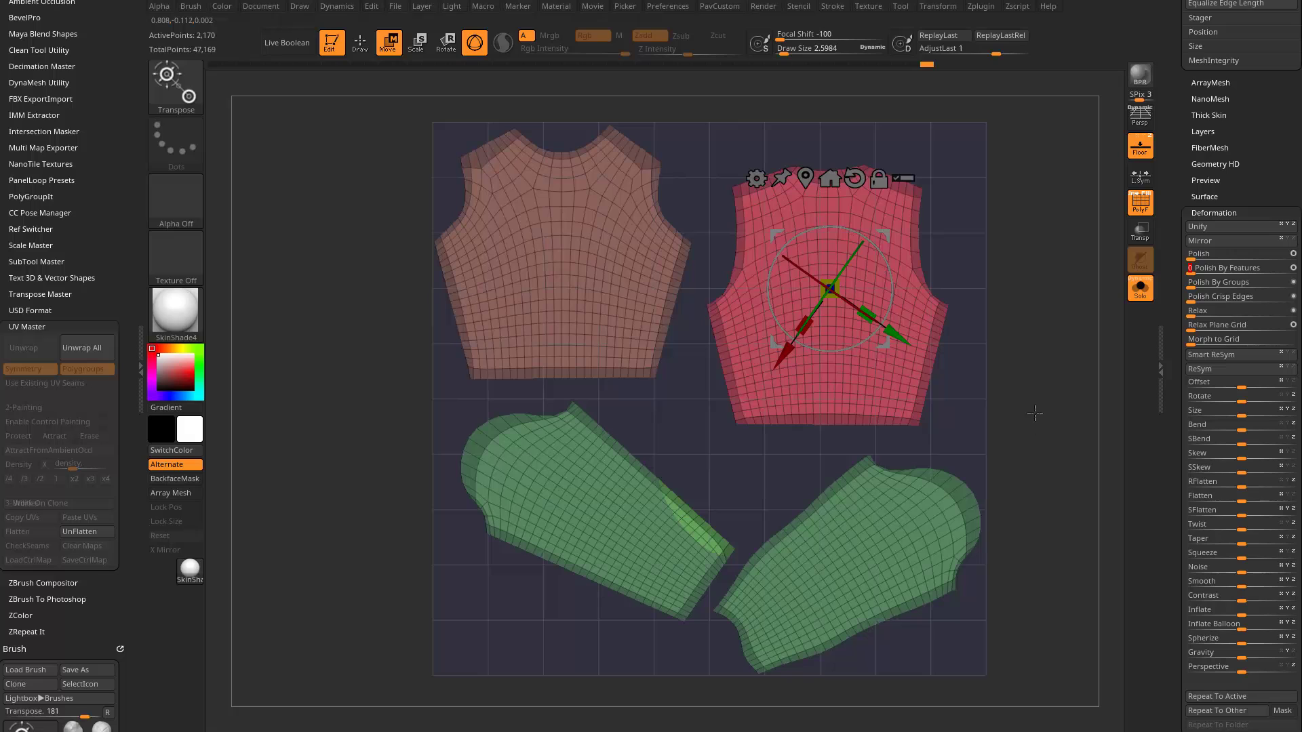
- Switch back to the ZModeler brush and unflatten the edited UV pattern into the 3D shirt
{"action": "key", "text": "b"}
{"action": "key", "text": "z"}
{"action": "key", "text": "m"}
{"action": "left_click_drag", "start_coordinate": [1040, 275], "coordinate": [1022, 287], "text": "alt"}
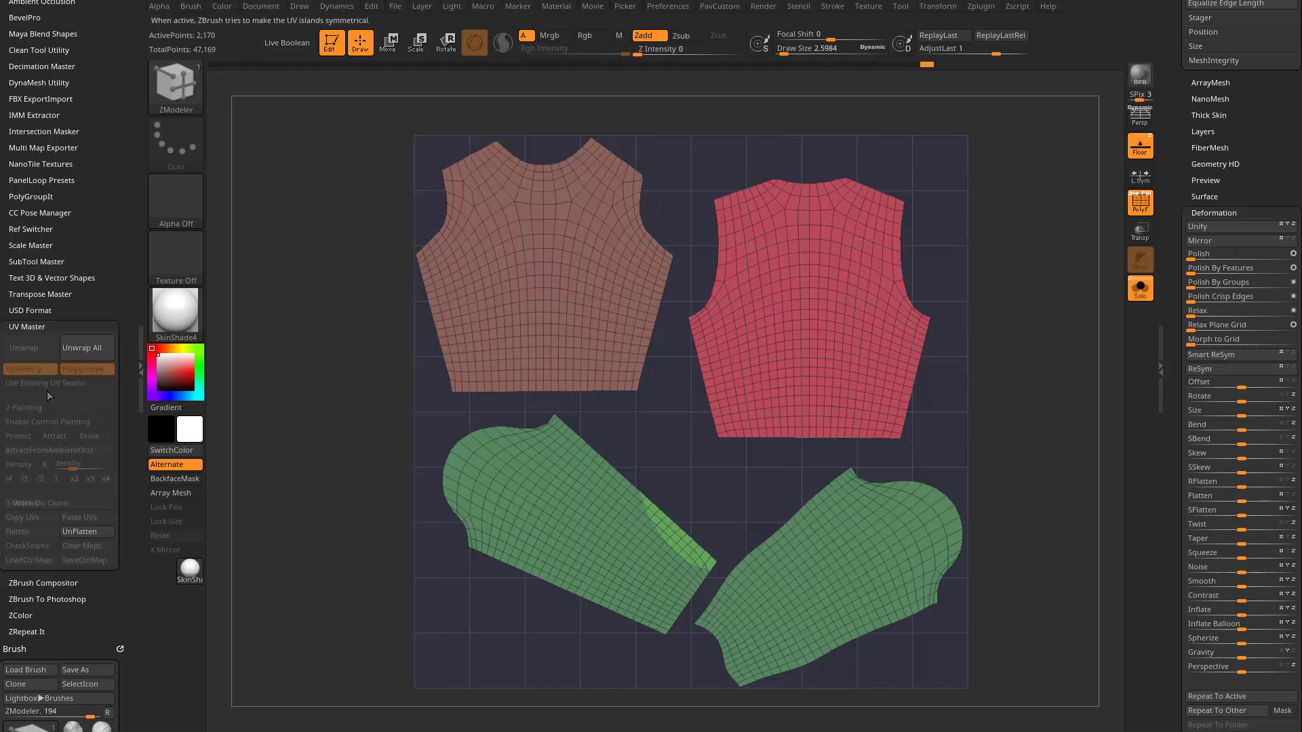
{"action": "left_click", "coordinate": [92, 532]}
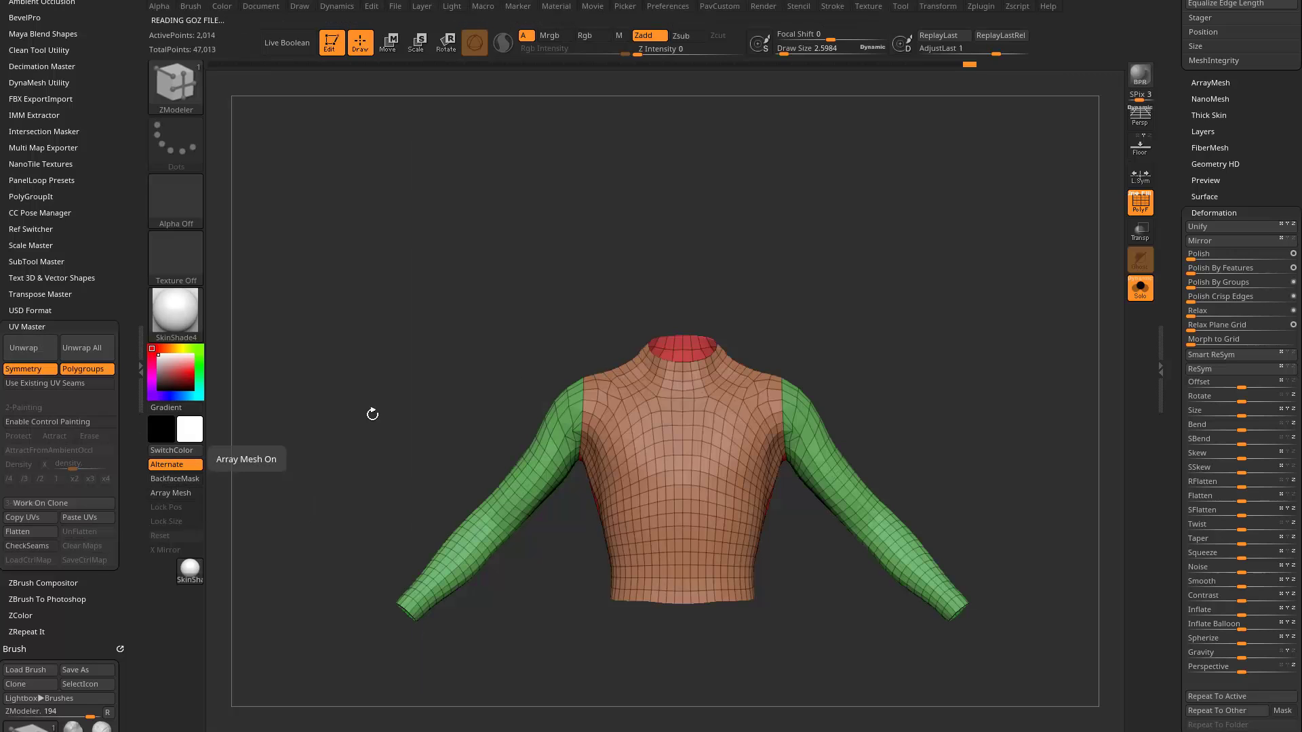
- Inspect the shirt's UV seams with polyframe hidden, and recheck the flattened pattern layout
{"action": "left_click", "coordinate": [20, 545]}
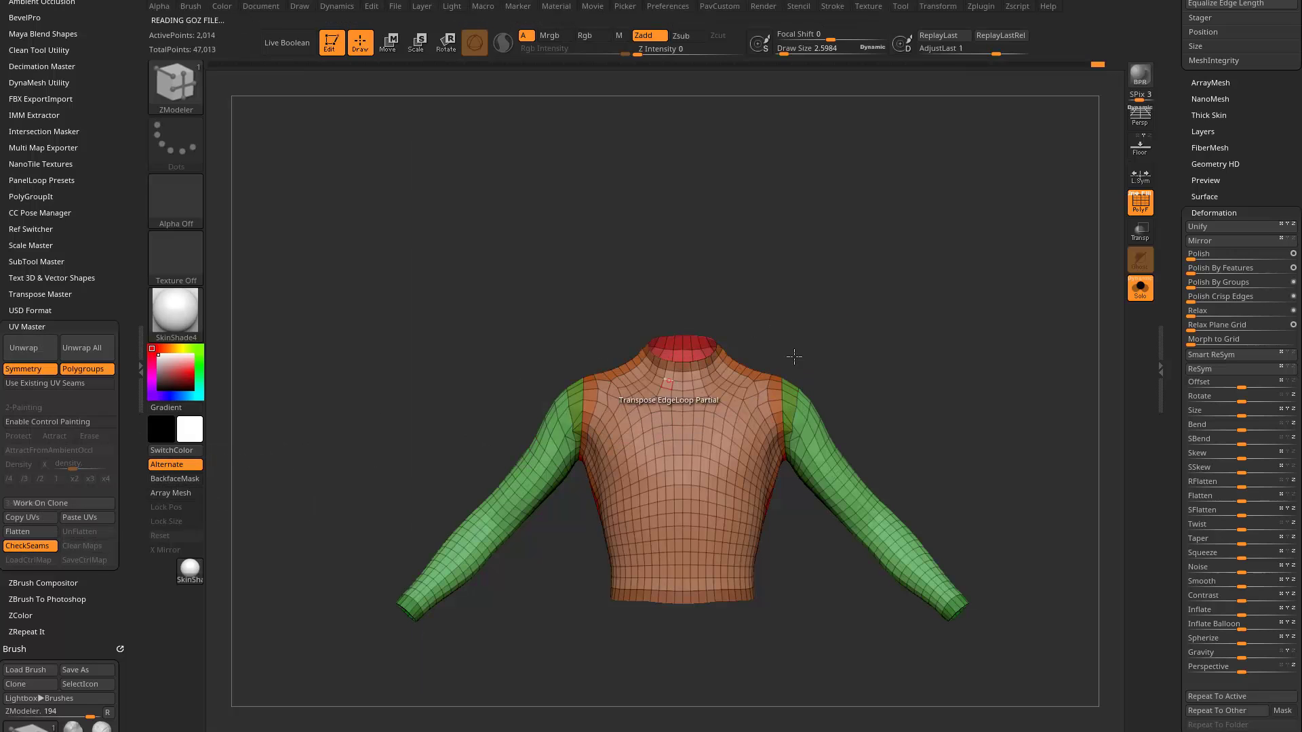
{"action": "left_click_drag", "start_coordinate": [793, 352], "coordinate": [946, 325]}
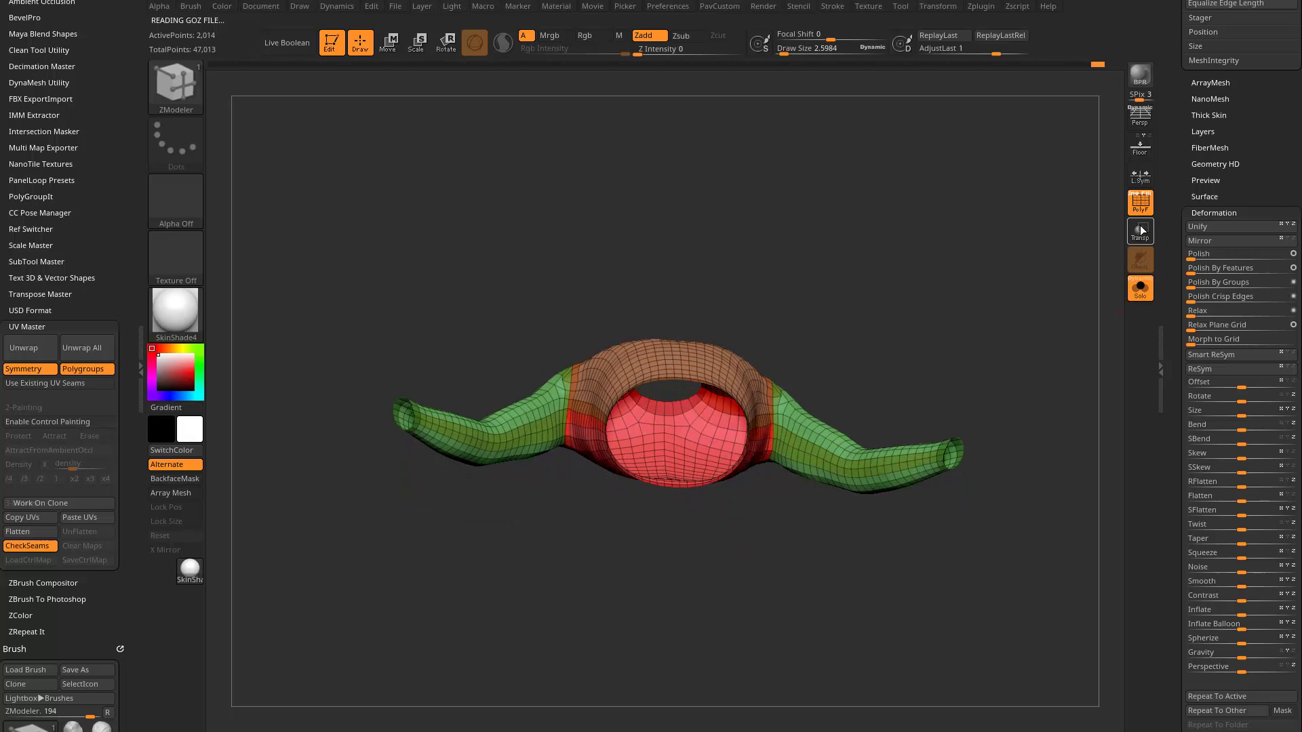
{"action": "left_click", "coordinate": [1140, 202]}
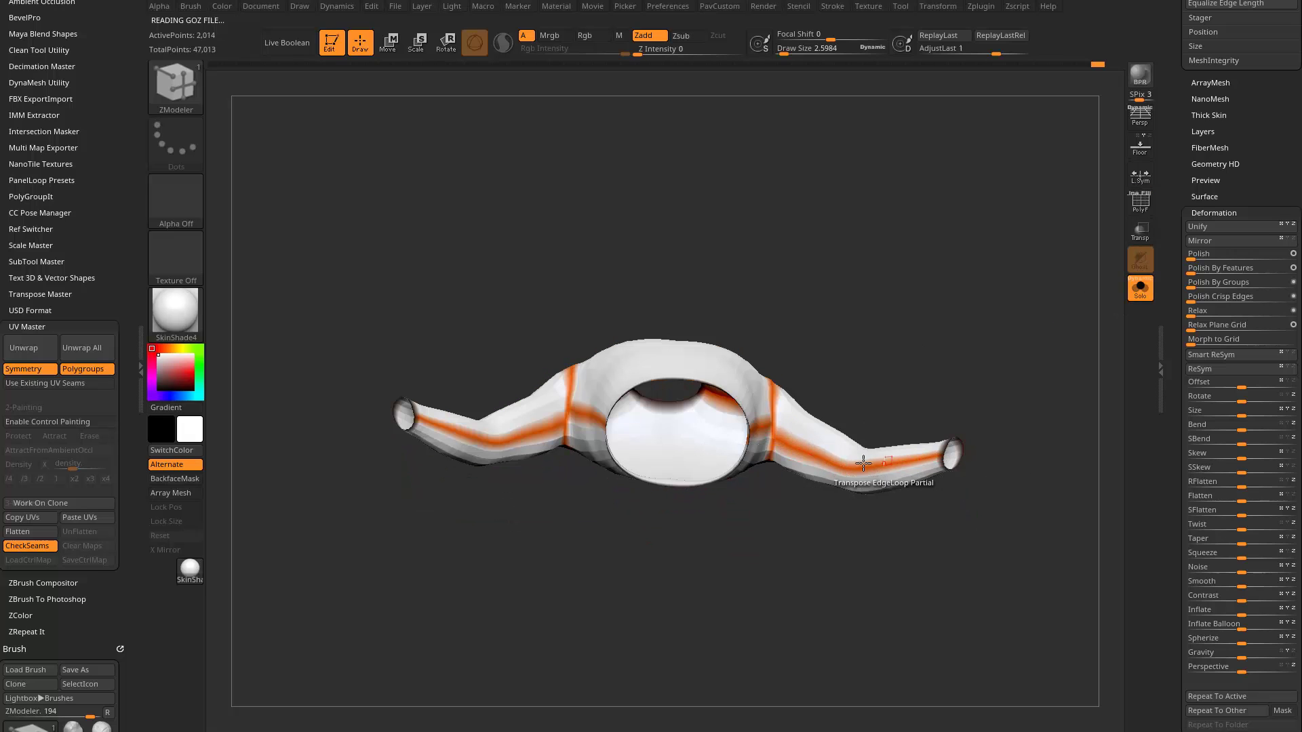
{"action": "left_click_drag", "start_coordinate": [958, 247], "coordinate": [930, 357]}
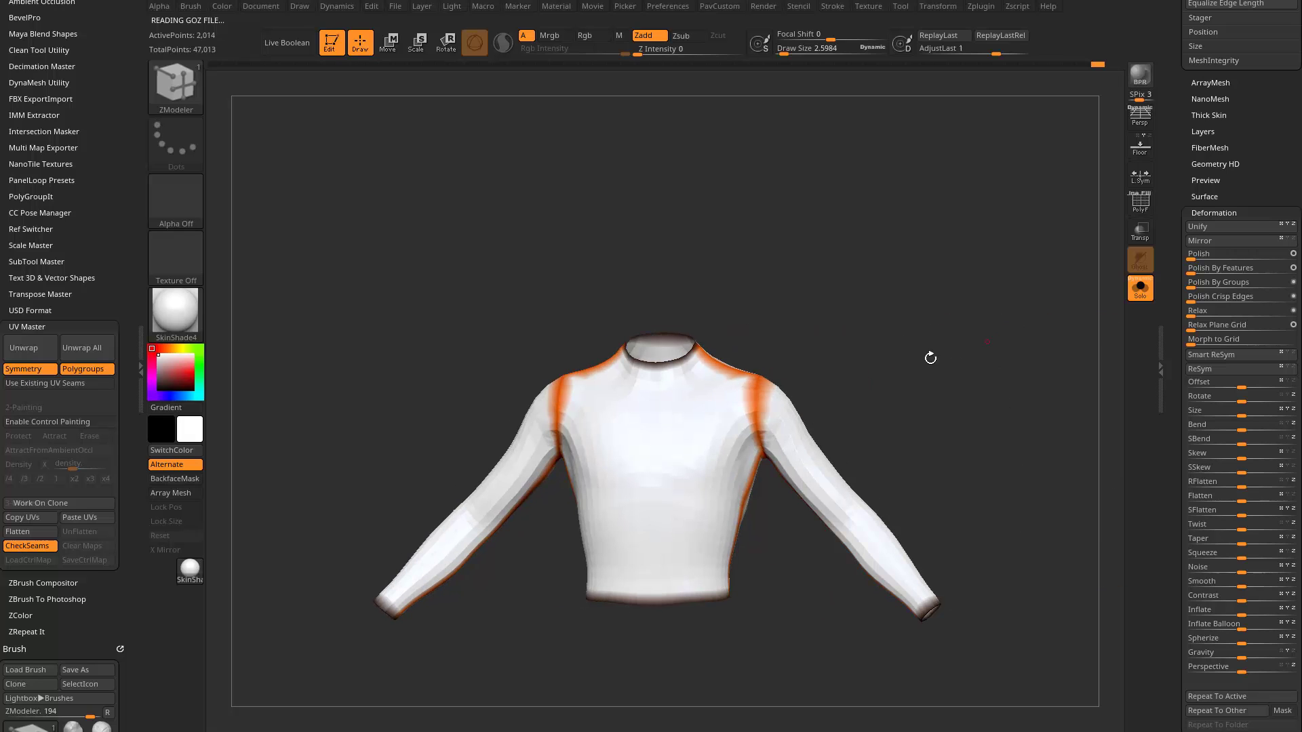
{"action": "left_click", "coordinate": [31, 546]}
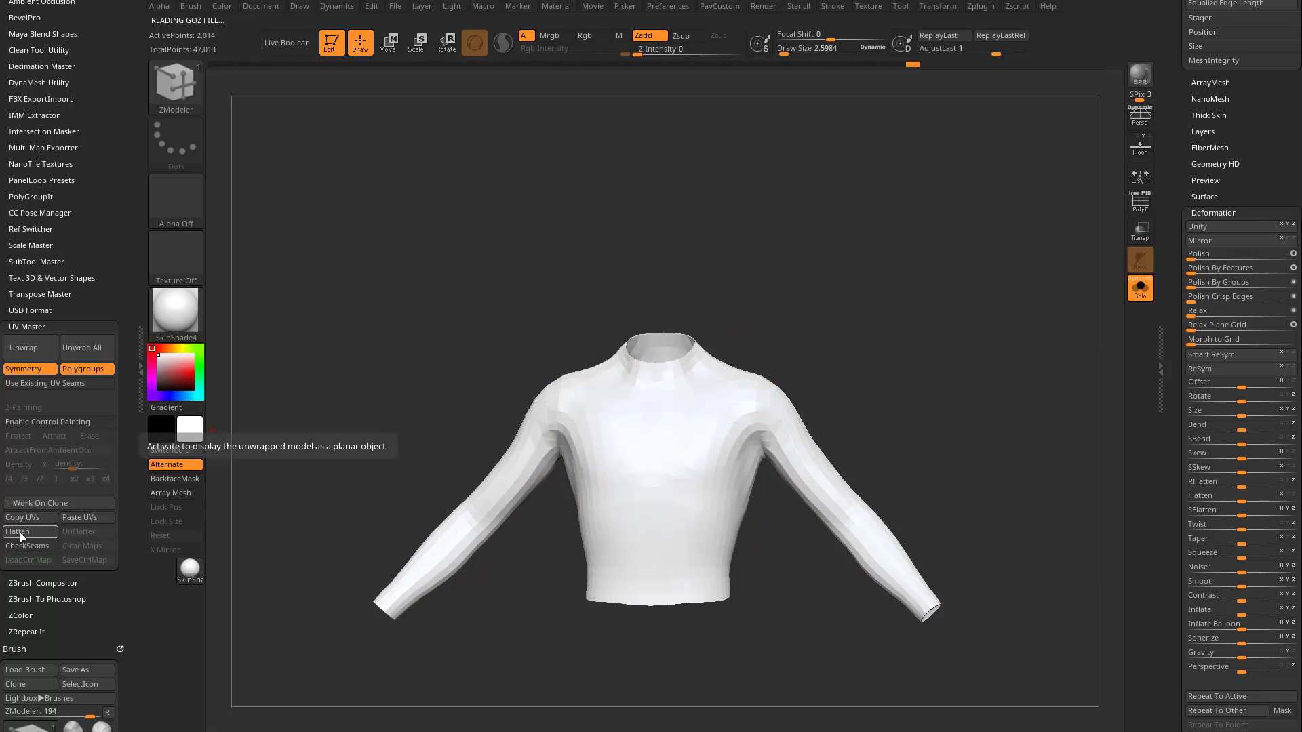
{"action": "left_click", "coordinate": [18, 531]}
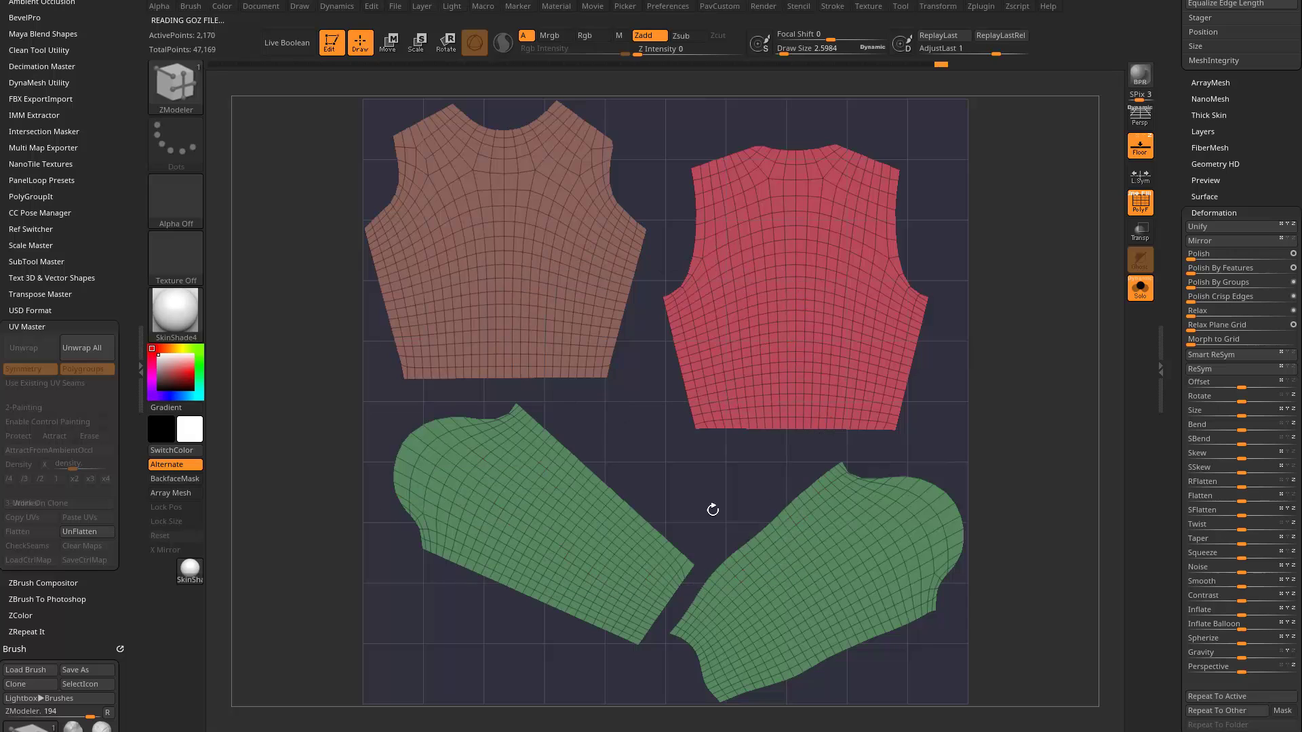
{"action": "left_click", "coordinate": [87, 532]}
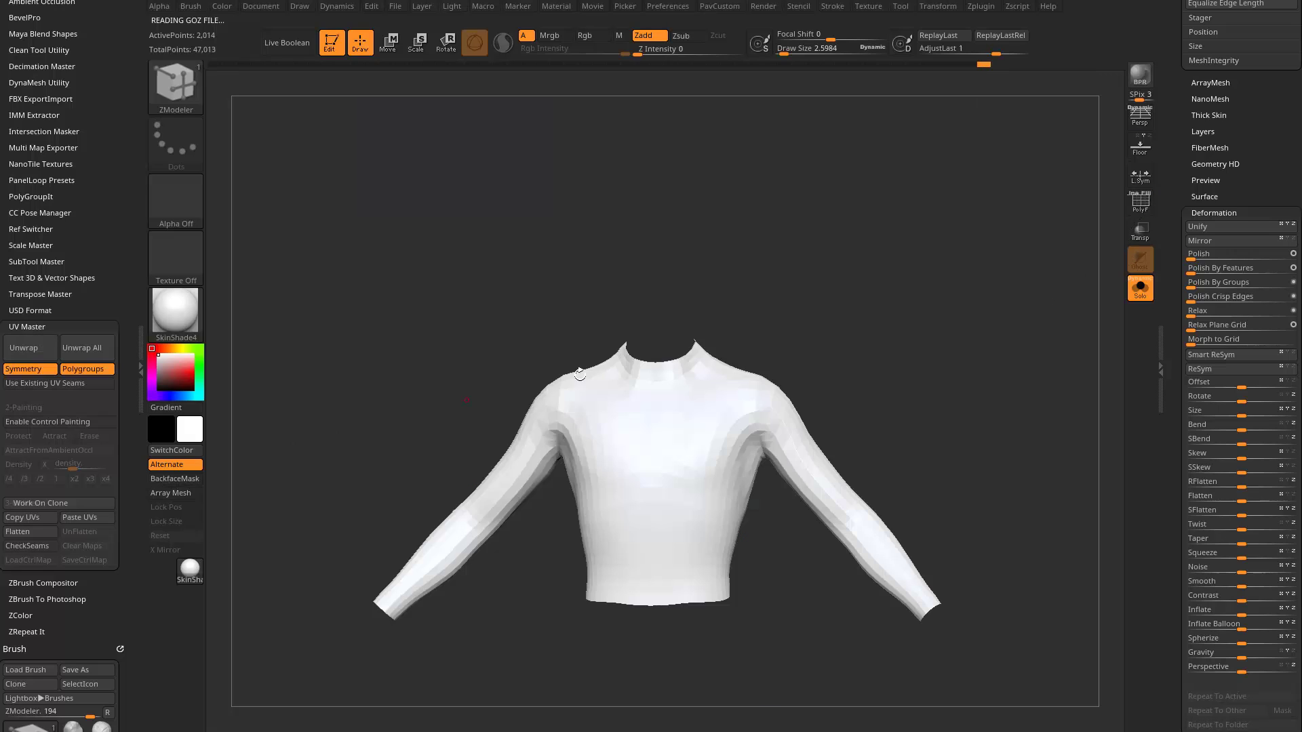
- Leave solo mode to show the avatar with the shirt, set the draw size to about 17, and turn polyframe back on
{"action": "left_click_drag", "start_coordinate": [997, 338], "coordinate": [872, 417], "text": "alt"}
{"action": "left_click", "coordinate": [1131, 295]}
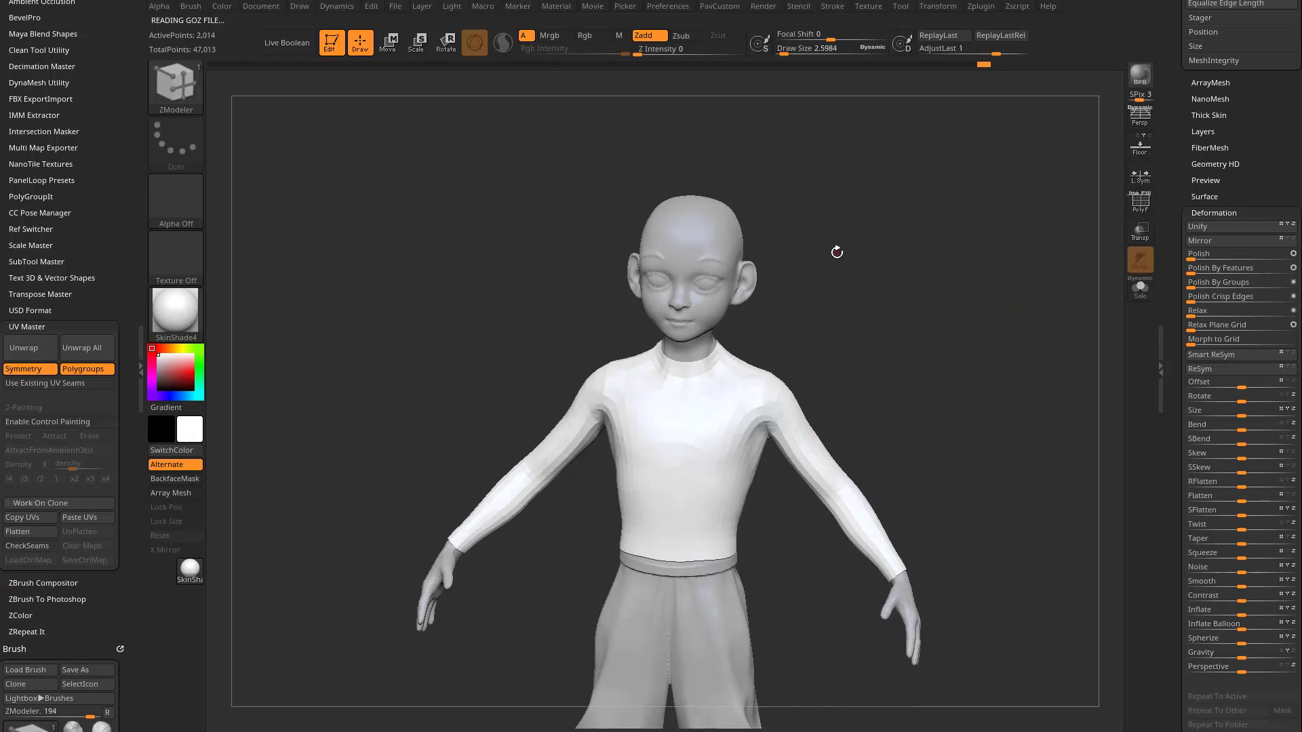
{"action": "key", "text": "s"}
{"action": "left_click_drag", "start_coordinate": [941, 343], "coordinate": [945, 345]}
{"action": "left_click", "coordinate": [1141, 203]}
{"action": "left_click_drag", "start_coordinate": [1172, 198], "coordinate": [1168, 468]}
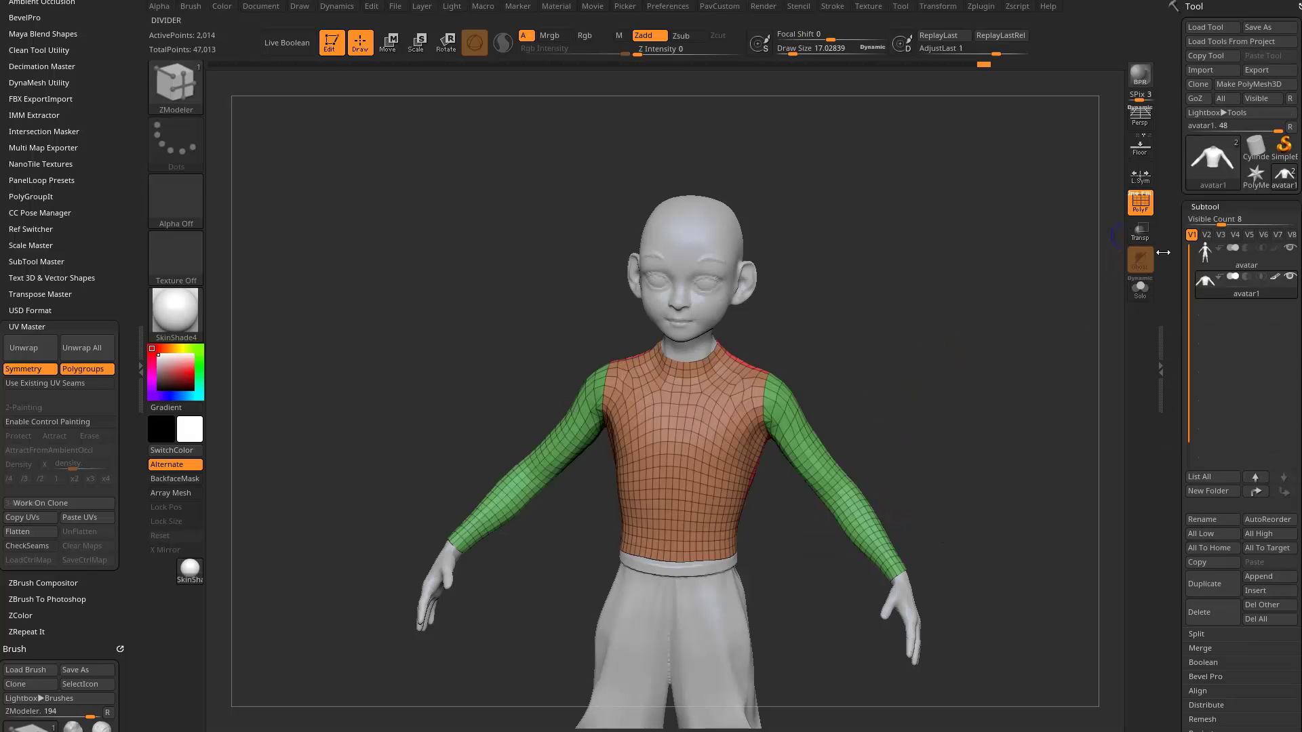
{"action": "left_click_drag", "start_coordinate": [1038, 292], "coordinate": [1004, 301]}
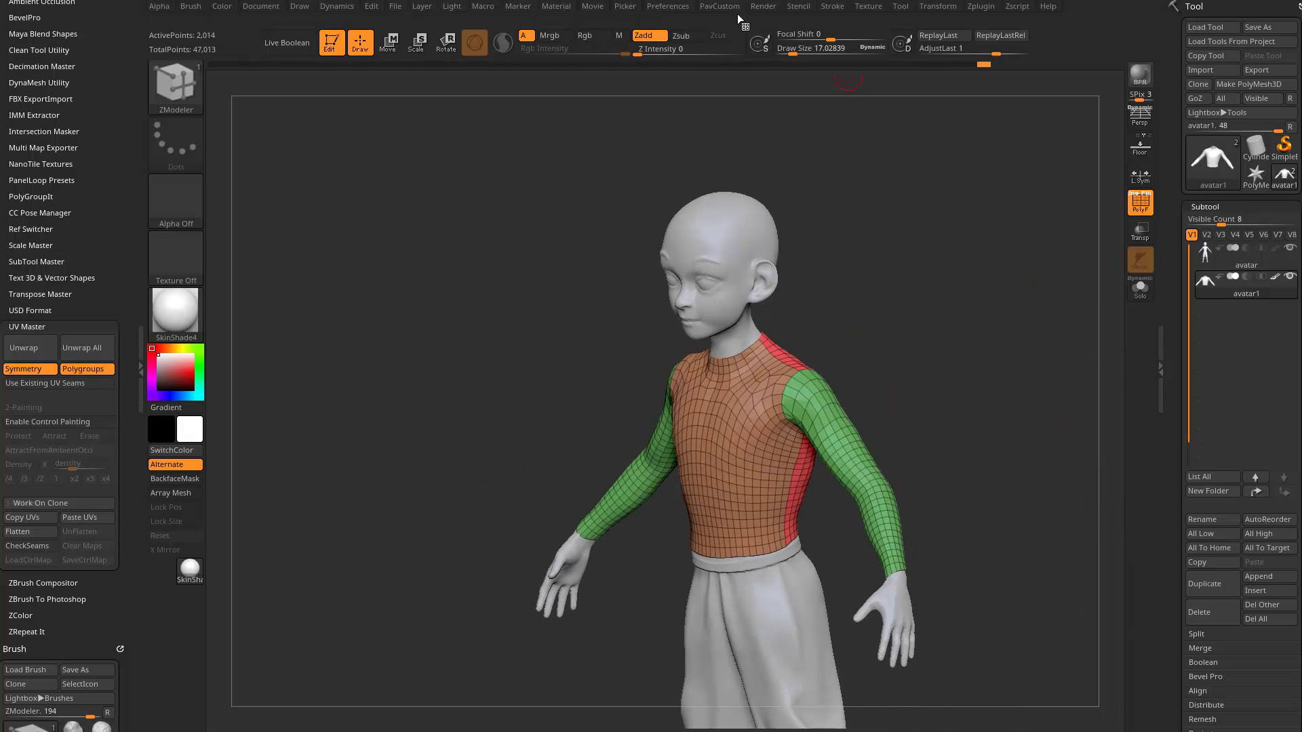
- Review the mesh export options in the preferences, including Grp, and assign the whole shirt to a single polygroup
{"action": "left_click", "coordinate": [669, 6]}
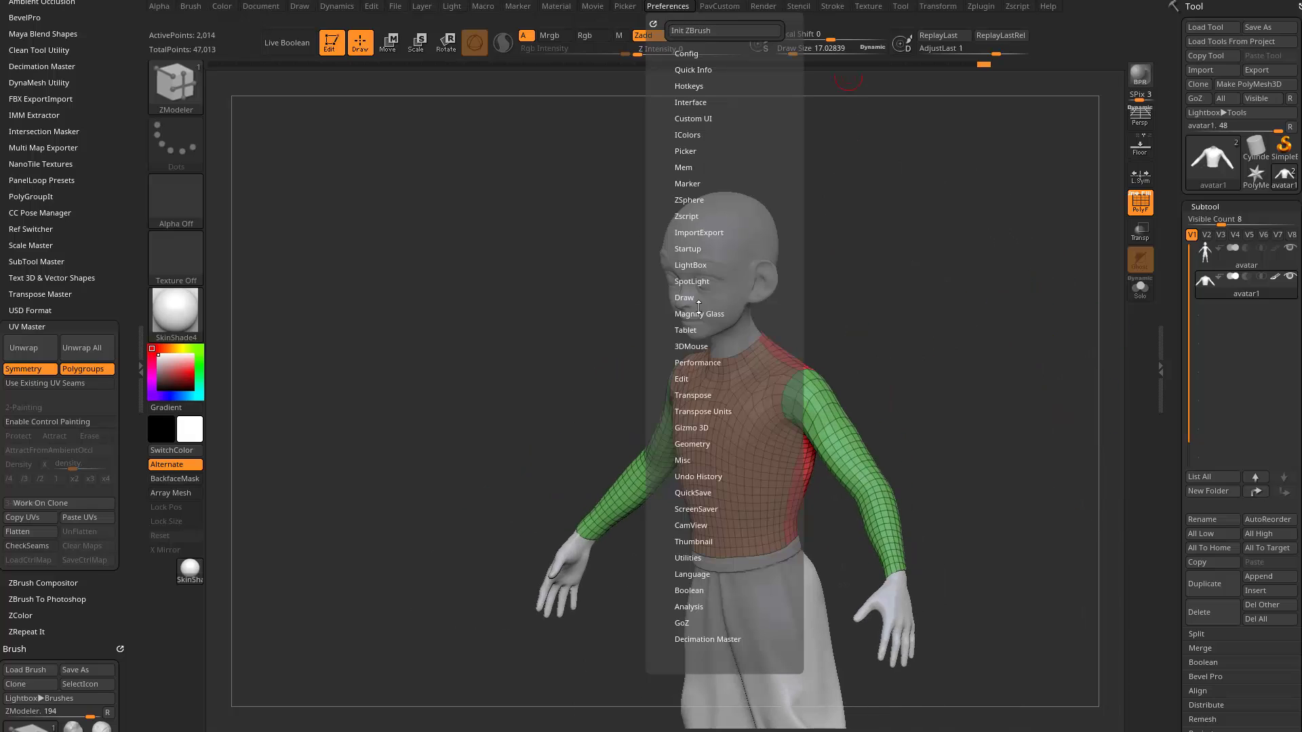
{"action": "left_click", "coordinate": [691, 233]}
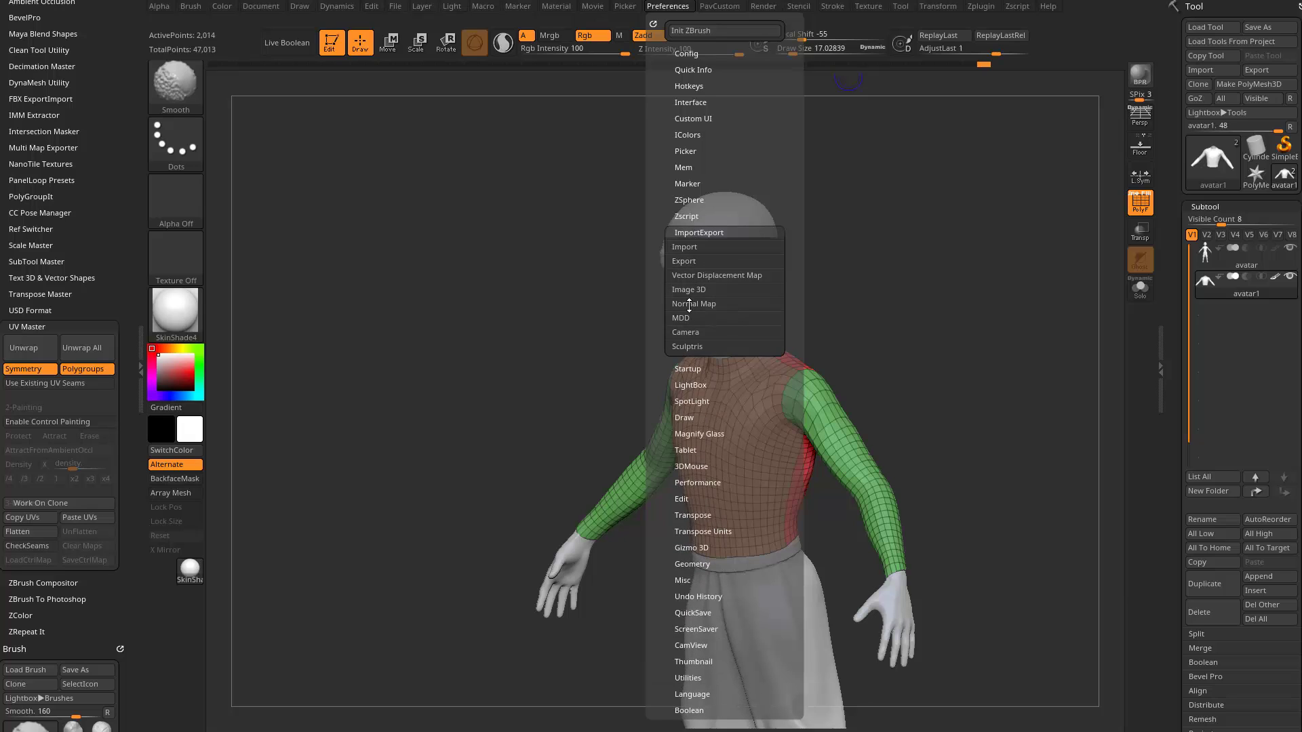
{"action": "left_click", "coordinate": [686, 263]}
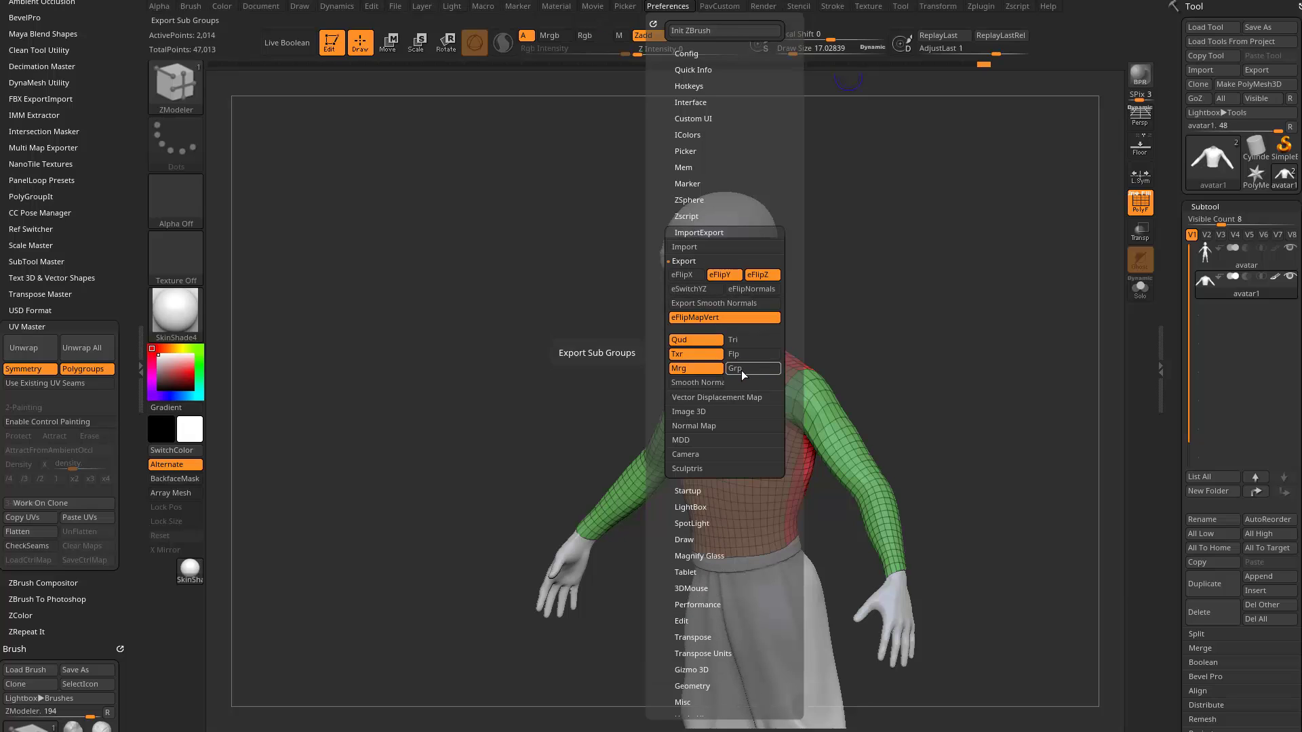
{"action": "left_click_drag", "start_coordinate": [935, 208], "coordinate": [976, 322]}
{"action": "key", "text": "ctrl+w"}
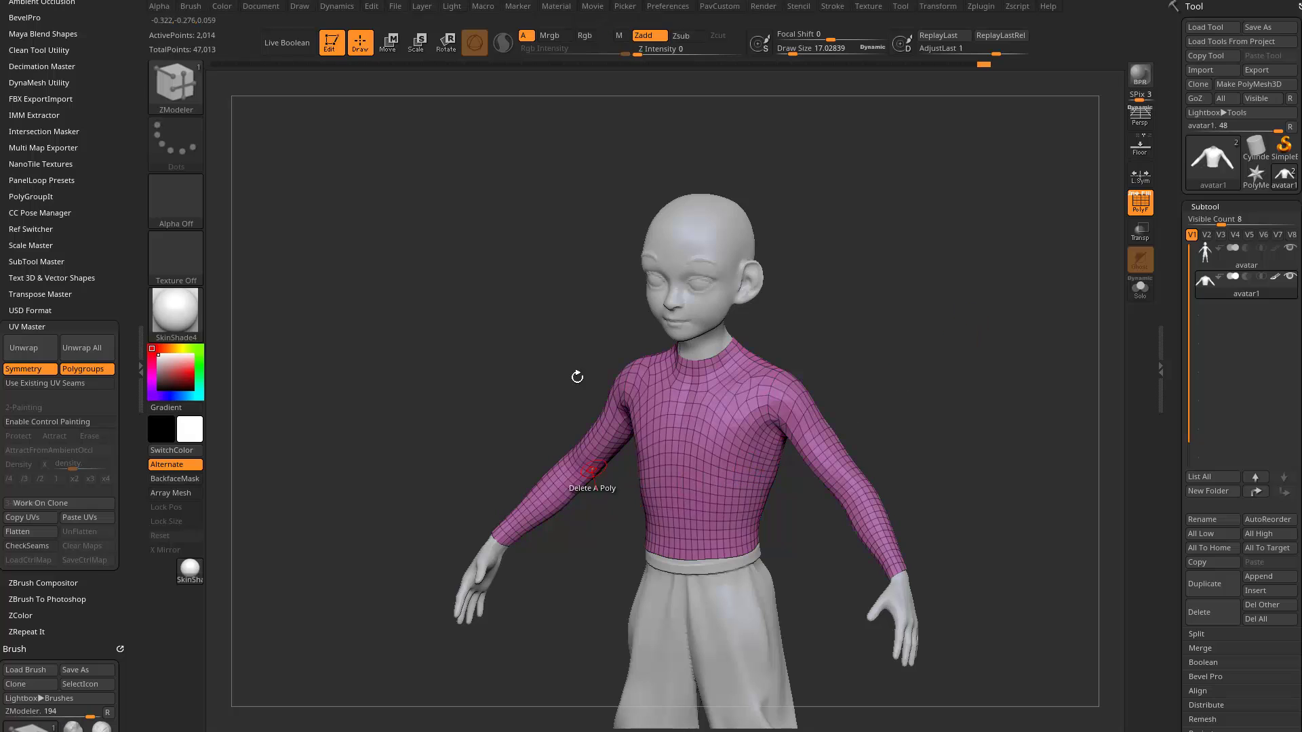
- Select the avatar subtool and export it to the Desktop as avatar.obj in OBJ format
{"action": "left_click", "coordinate": [1242, 260]}
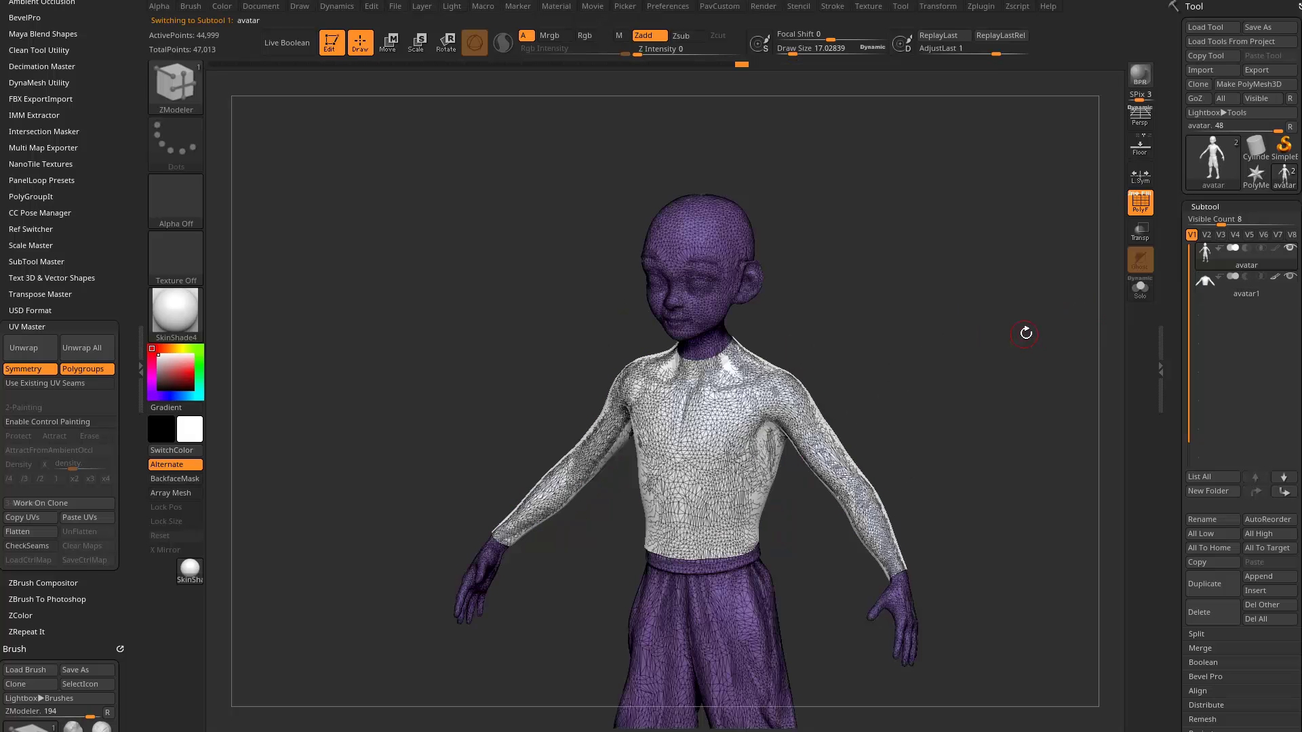
{"action": "mouse_move", "coordinate": [1024, 331]}
{"action": "left_mouse_down"}
{"action": "mouse_move", "coordinate": [1004, 347]}
{"action": "mouse_move", "coordinate": [1084, 320]}
{"action": "left_mouse_up"}
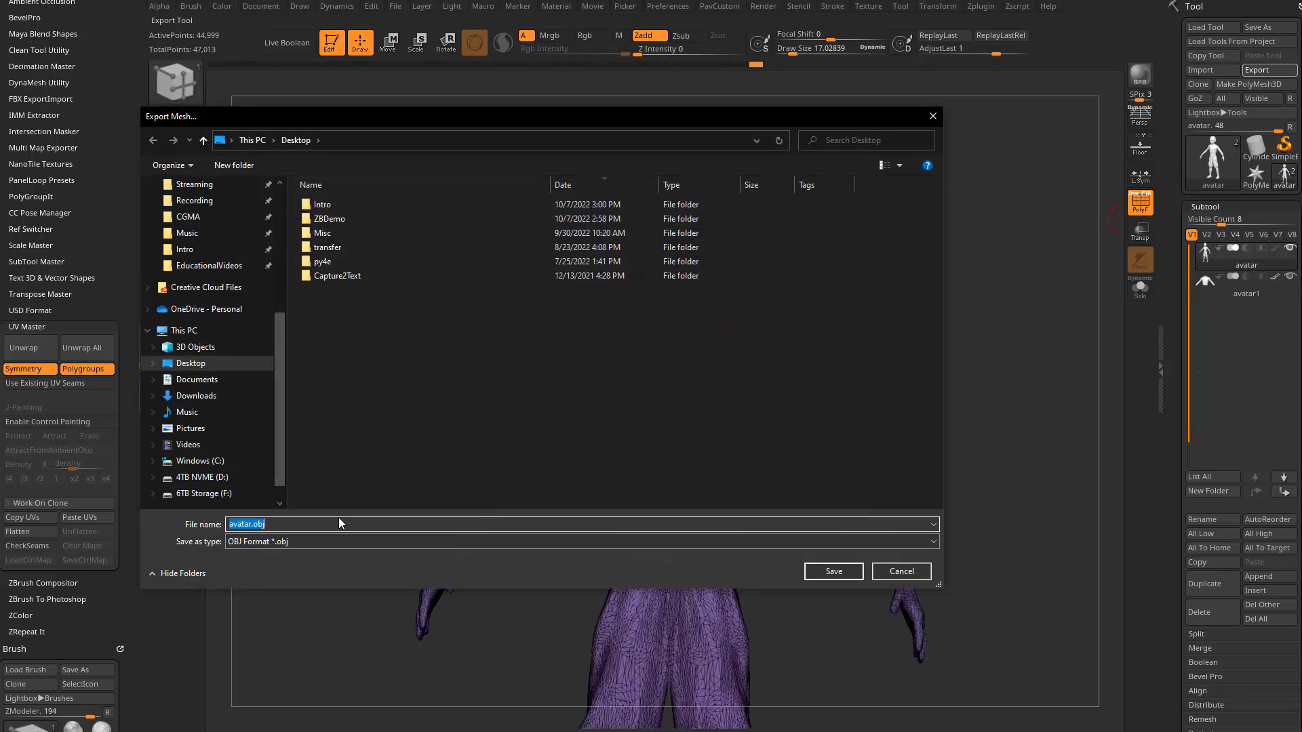
{"action": "left_click", "coordinate": [834, 571]}
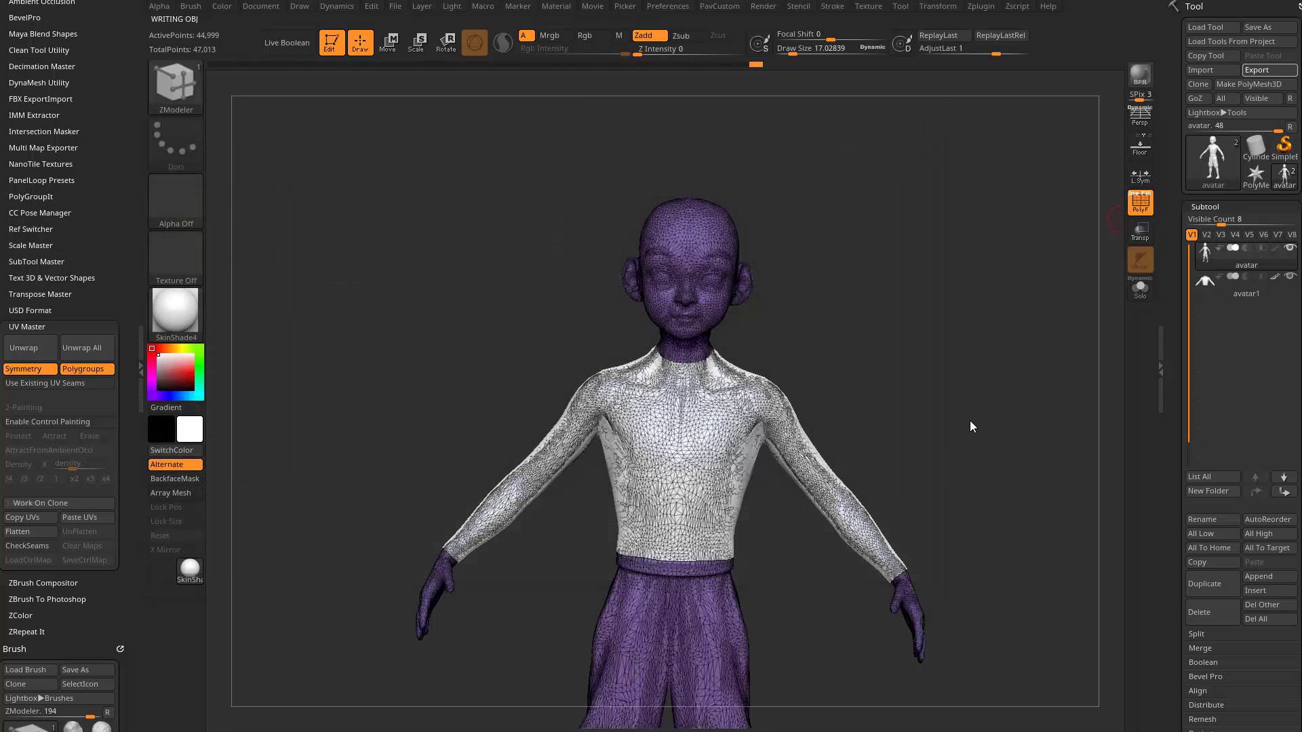
- Select the shirt subtool and export it to the Desktop as shirt in OBJ format
{"action": "left_click", "coordinate": [1246, 296]}
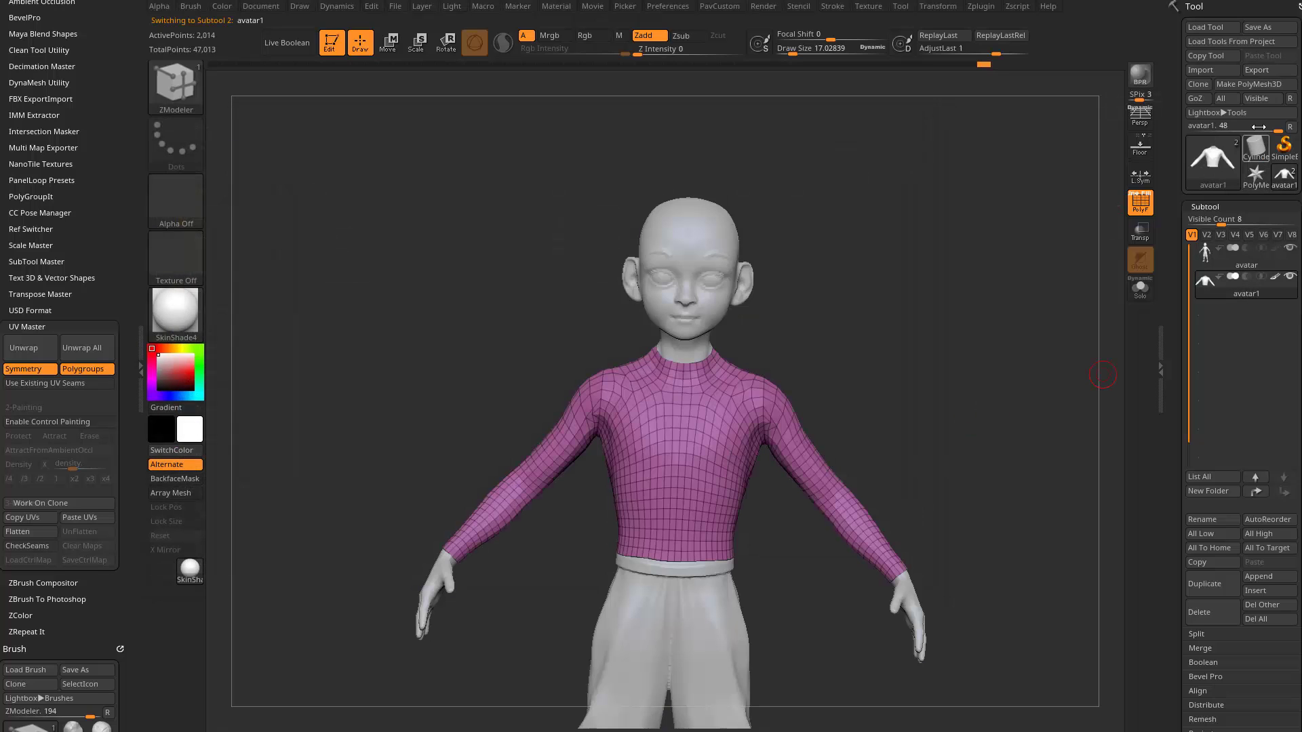
{"action": "left_click", "coordinate": [1263, 70]}
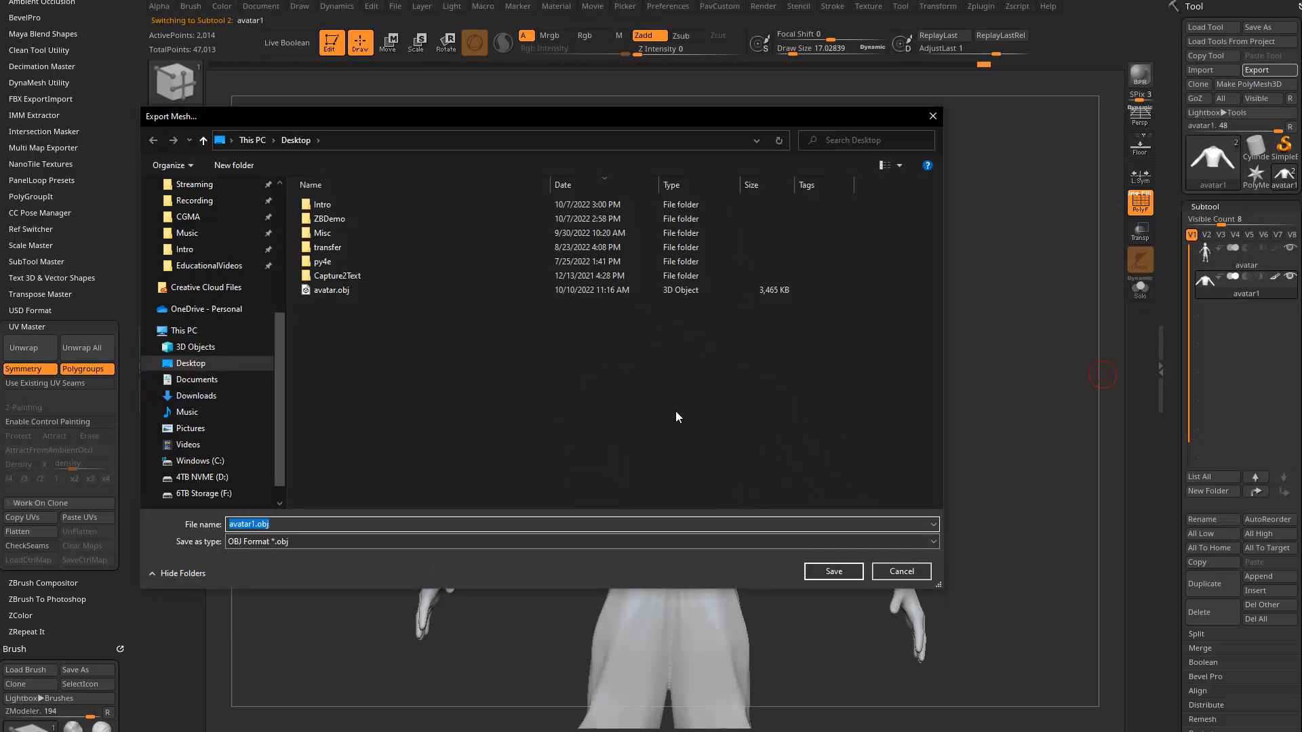
{"action": "type", "text": "shirt"}
{"action": "key", "text": "Return"}
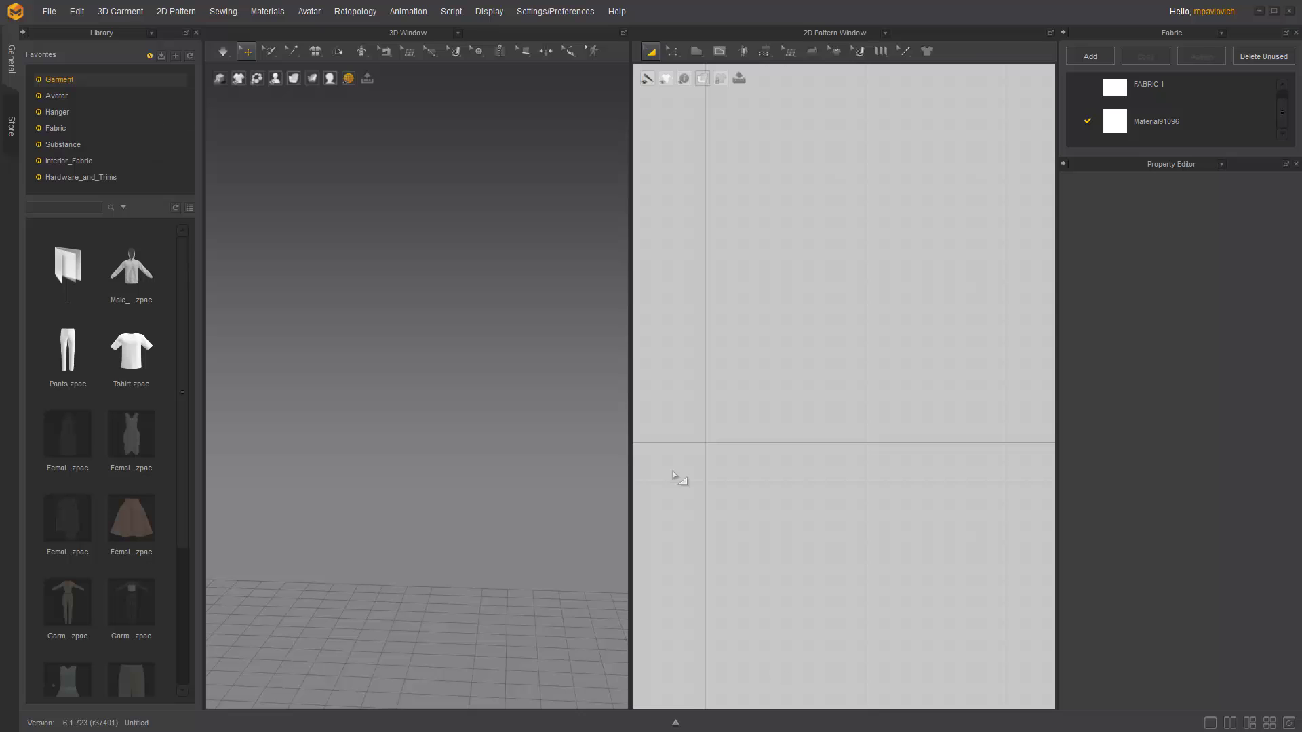
- Switch to Marvelous Designer and import avatar.obj from the Desktop with load type Open, object type Avatar and mm scale
{"action": "left_click", "coordinate": [49, 12]}
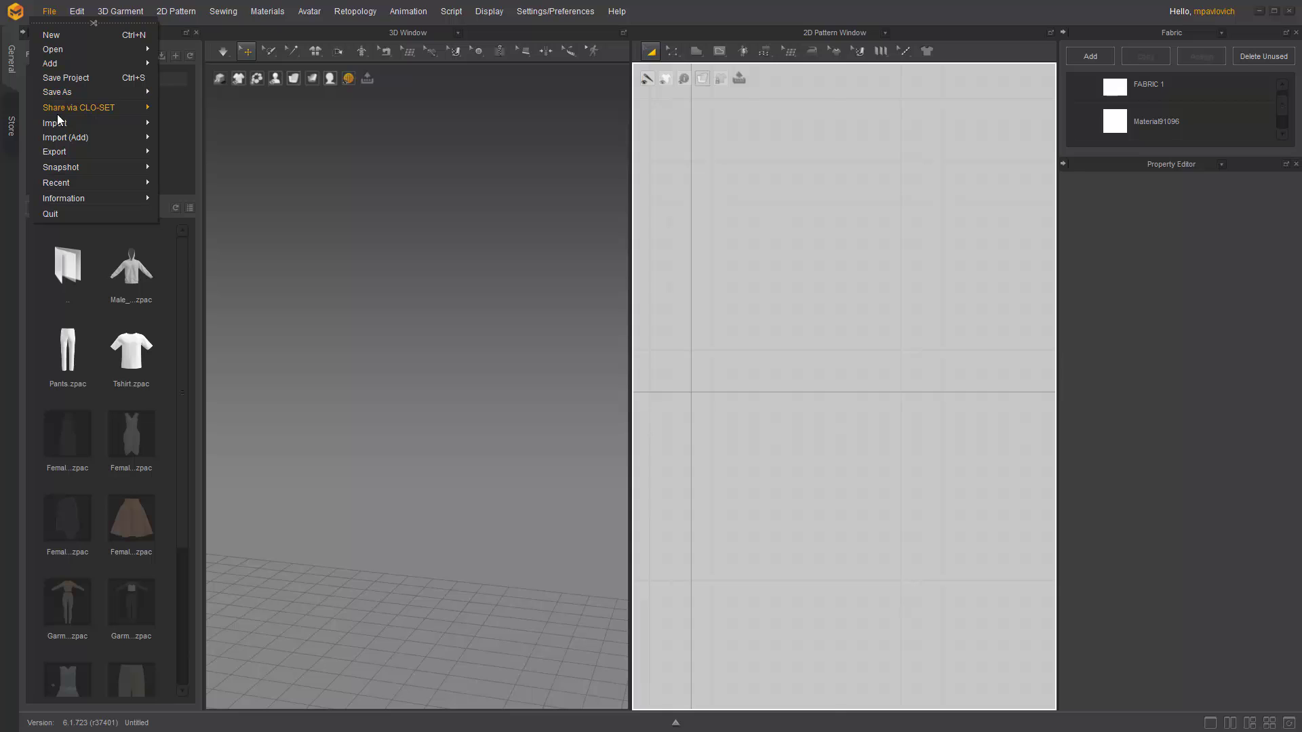
{"action": "mouse_move", "coordinate": [74, 123]}
{"action": "left_click", "coordinate": [201, 131]}
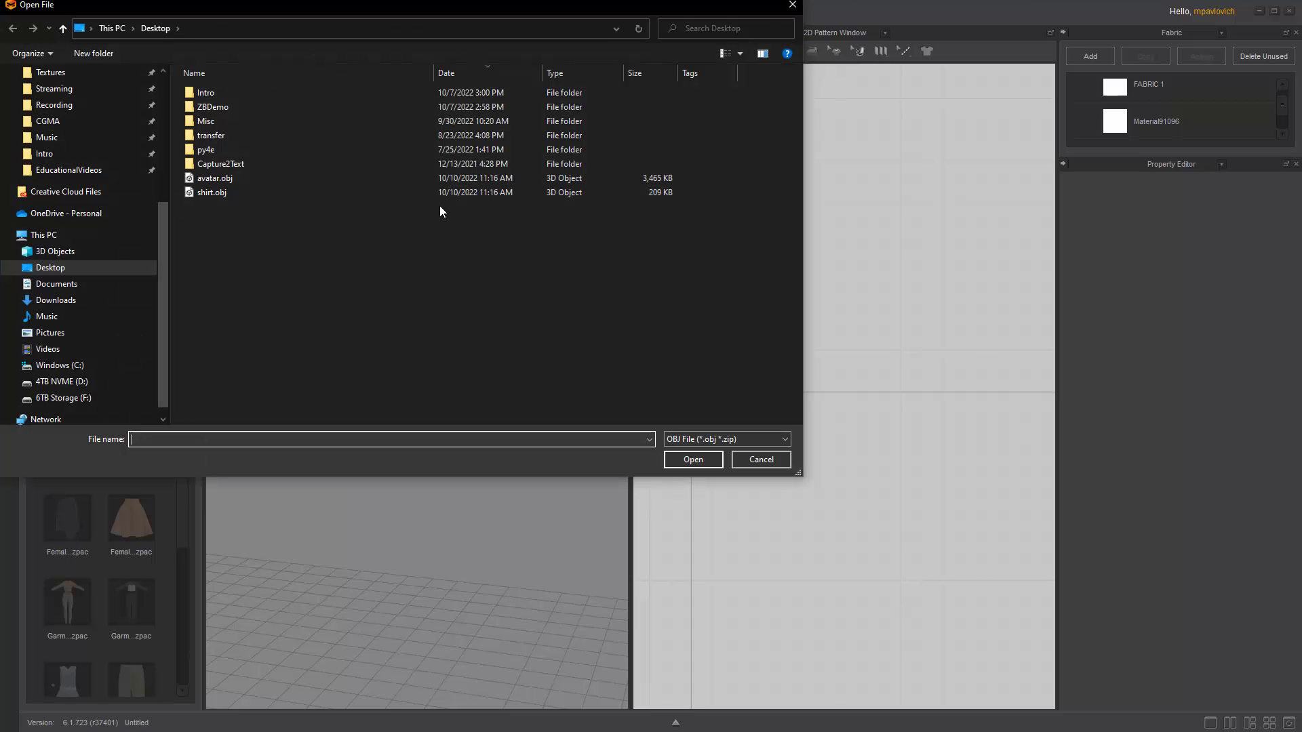
{"action": "double_click", "coordinate": [209, 178]}
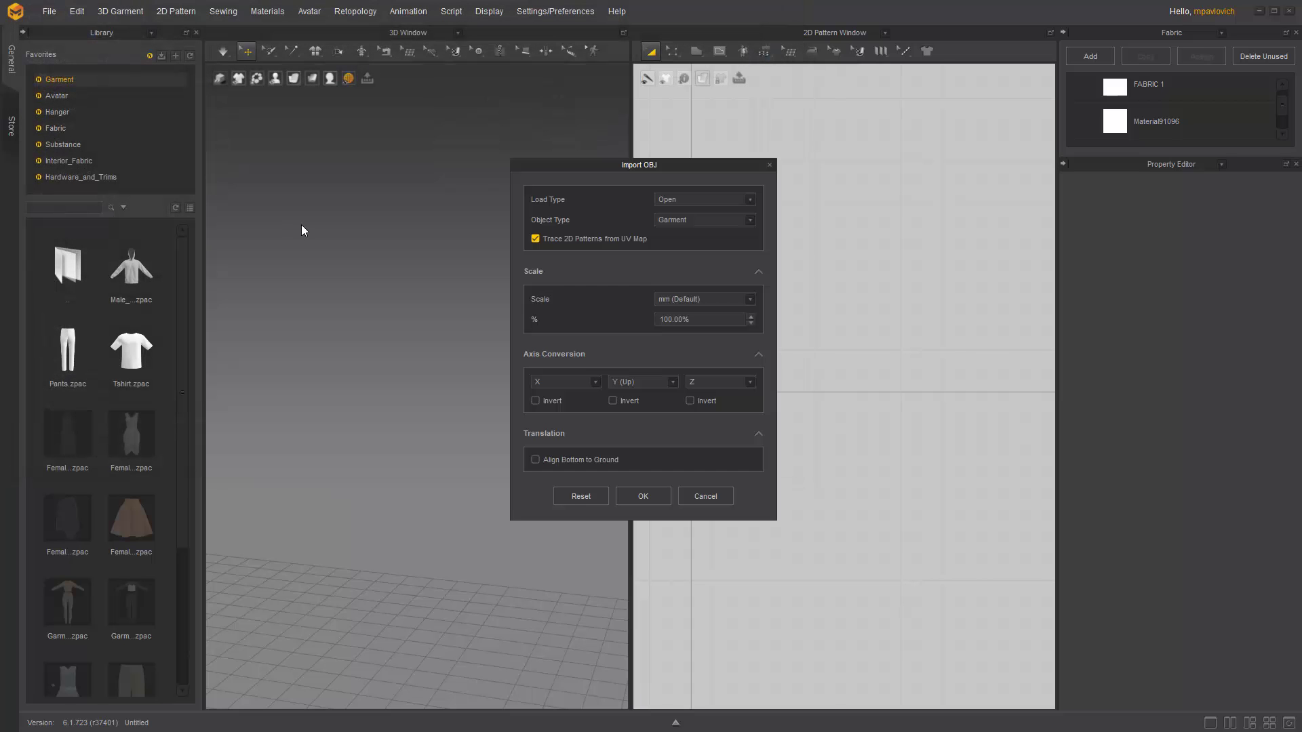
{"action": "left_click", "coordinate": [690, 196]}
{"action": "left_click", "coordinate": [685, 211]}
{"action": "left_click", "coordinate": [680, 217]}
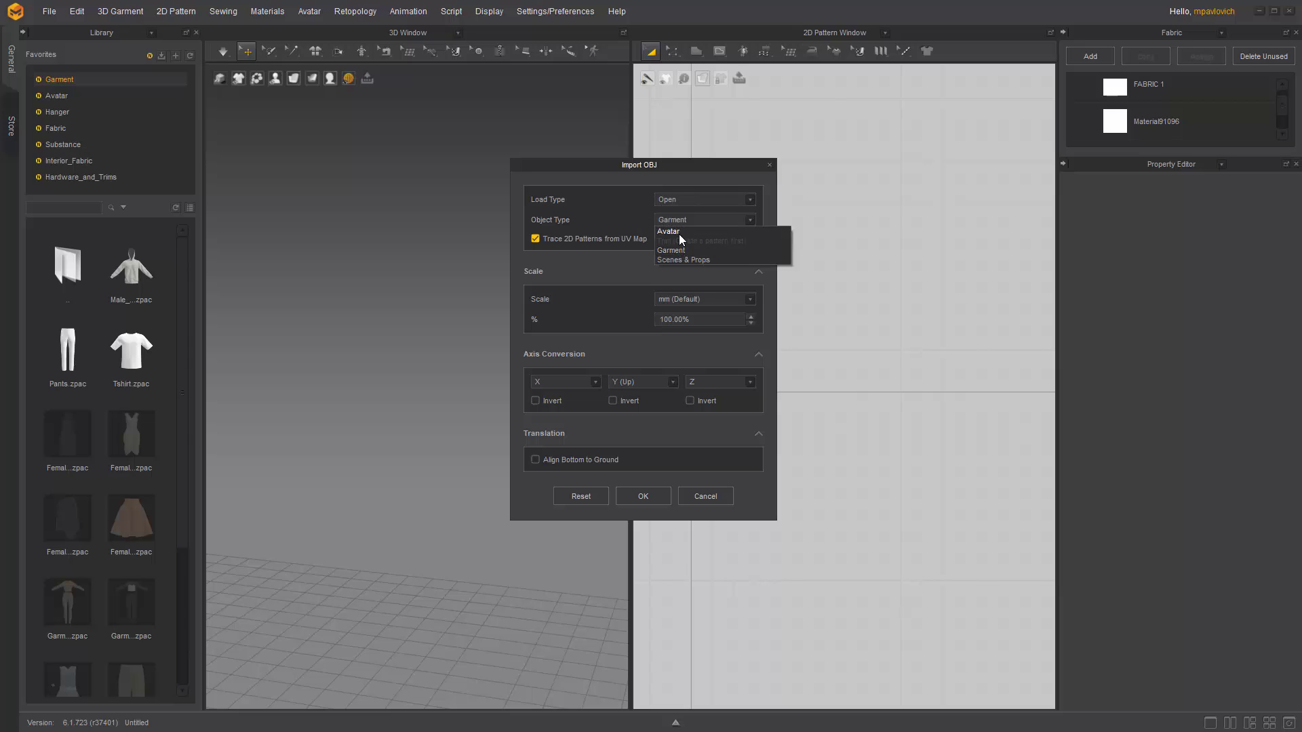
{"action": "left_click", "coordinate": [678, 234]}
{"action": "left_click", "coordinate": [650, 505]}
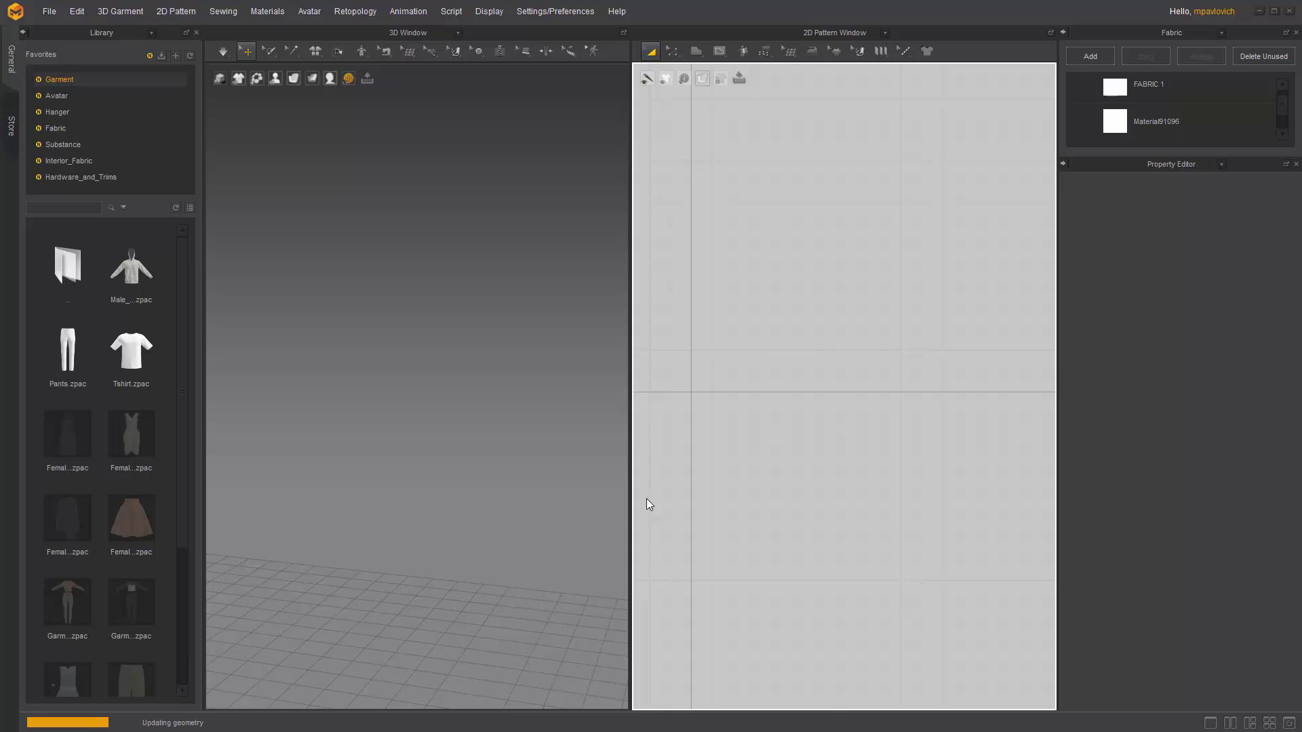
- Select the avatar and set its material color to mid-gray, RGB 121, 121, 121
{"action": "left_click", "coordinate": [405, 172]}
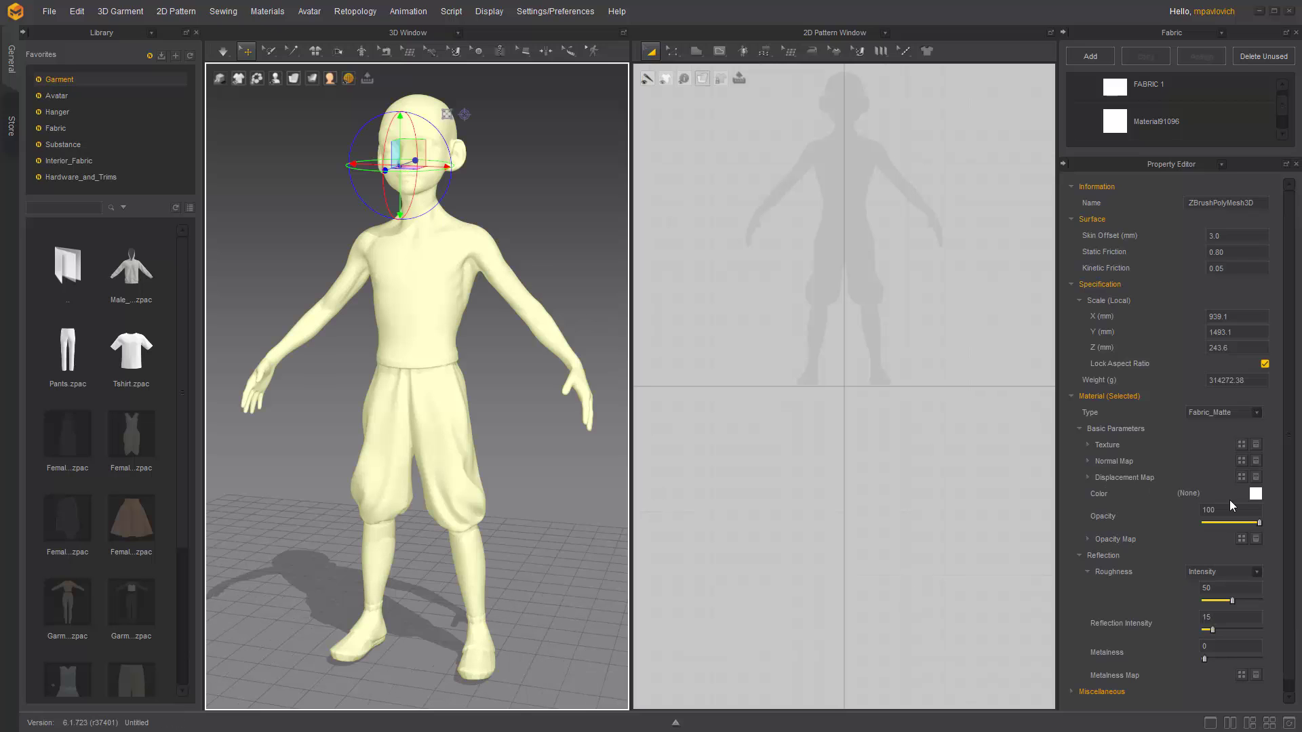
{"action": "left_click", "coordinate": [1255, 496]}
{"action": "left_click_drag", "start_coordinate": [440, 198], "coordinate": [380, 196]}
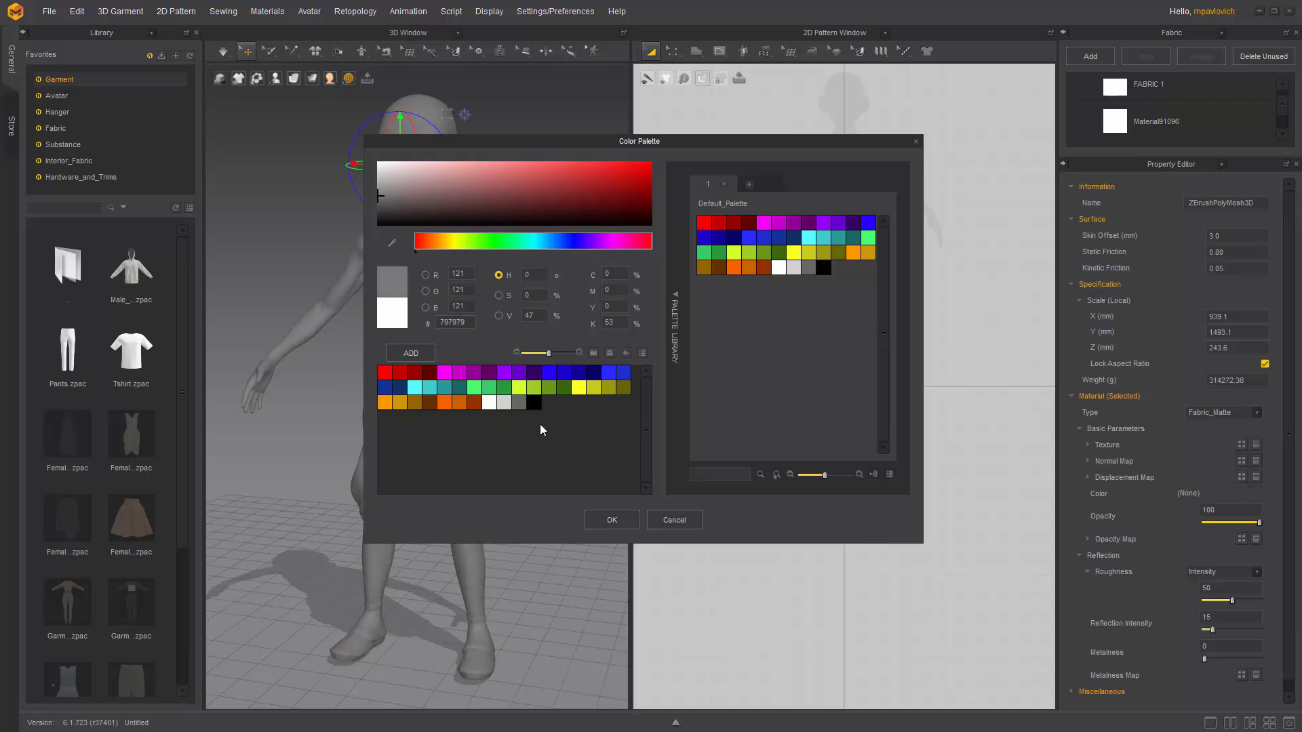
{"action": "left_click", "coordinate": [614, 519]}
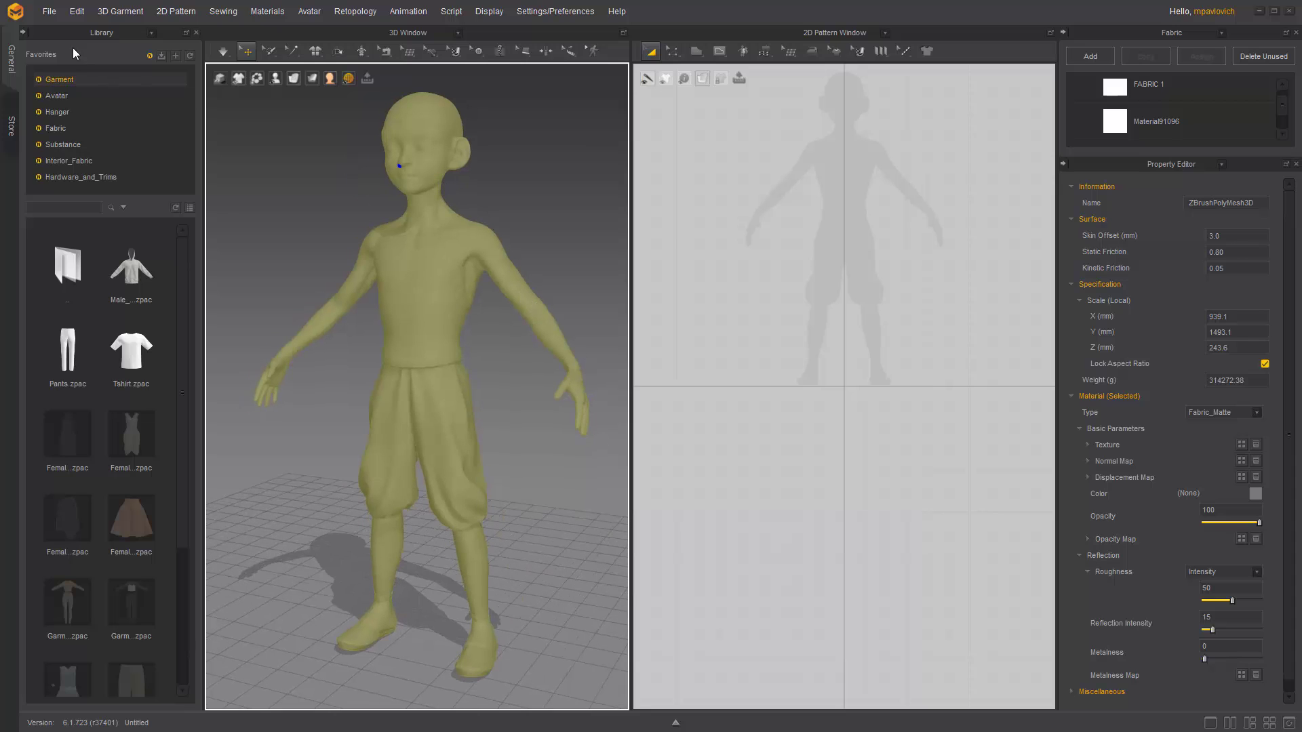
- Import shirt.obj with load type Add and object type Garment, tracing the 2D patterns from its UV map
{"action": "left_click", "coordinate": [49, 11]}
{"action": "mouse_move", "coordinate": [70, 119]}
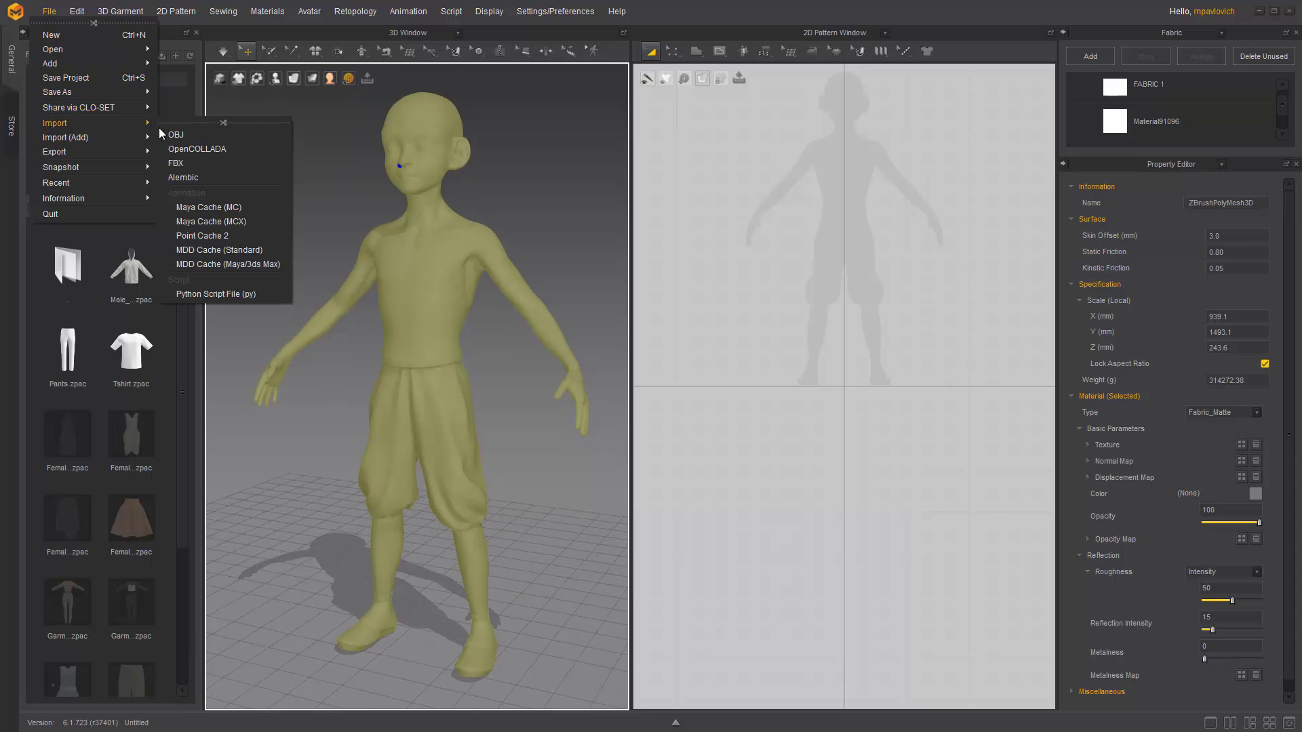
{"action": "left_click", "coordinate": [176, 137]}
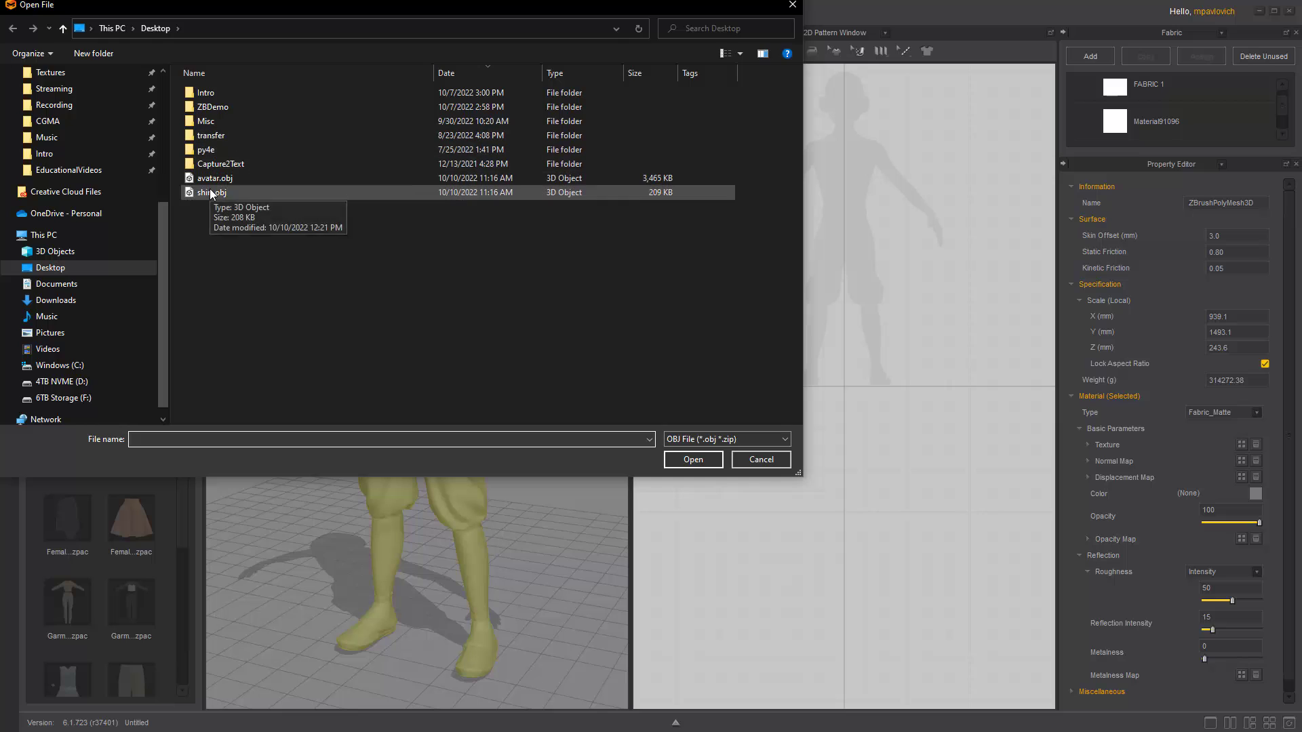
{"action": "double_click", "coordinate": [212, 179]}
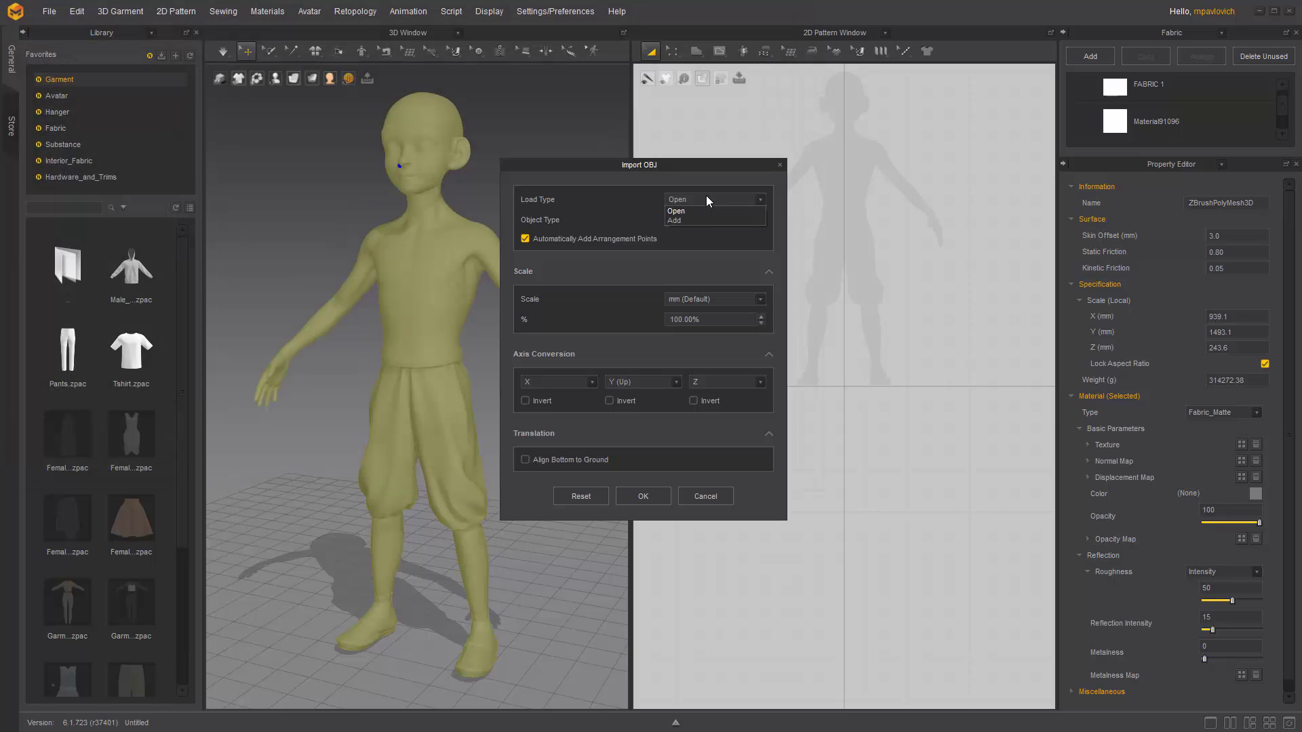
{"action": "left_click", "coordinate": [702, 219]}
{"action": "left_click", "coordinate": [702, 219]}
{"action": "left_click", "coordinate": [695, 247]}
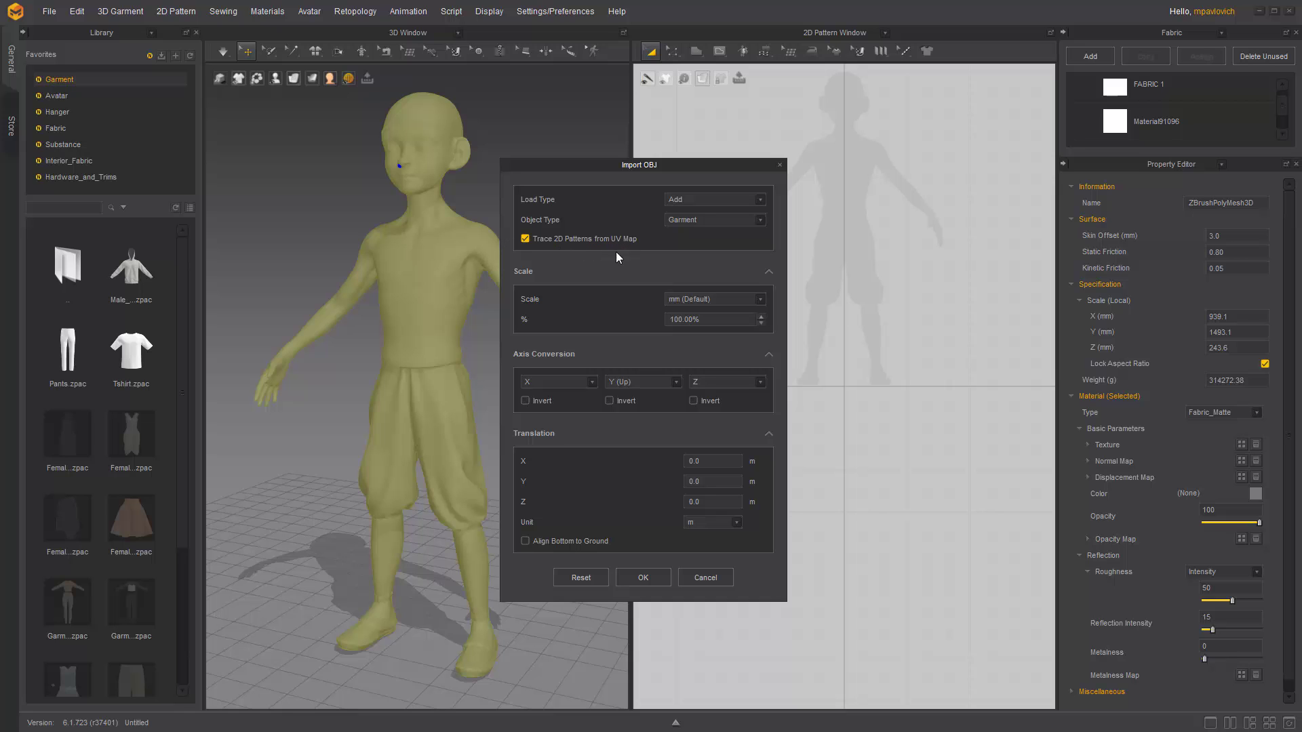
{"action": "left_click", "coordinate": [645, 575]}
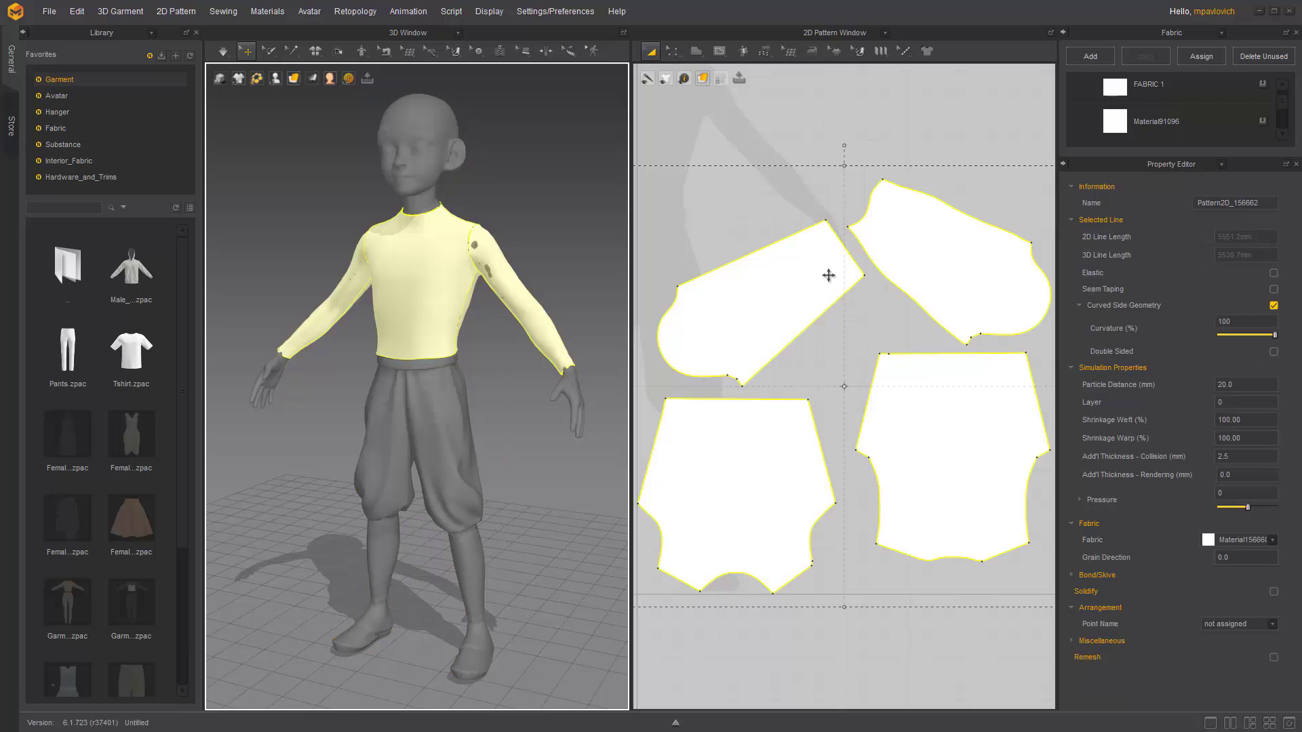
- Examine how the imported shirt fits around the avatar's left shoulder and sleeve, and clear the pattern selection
{"action": "right_click_drag", "start_coordinate": [531, 287], "coordinate": [415, 293]}
{"action": "scroll", "coordinate": [825, 258], "scroll_direction": "down", "scroll_amount": 2}
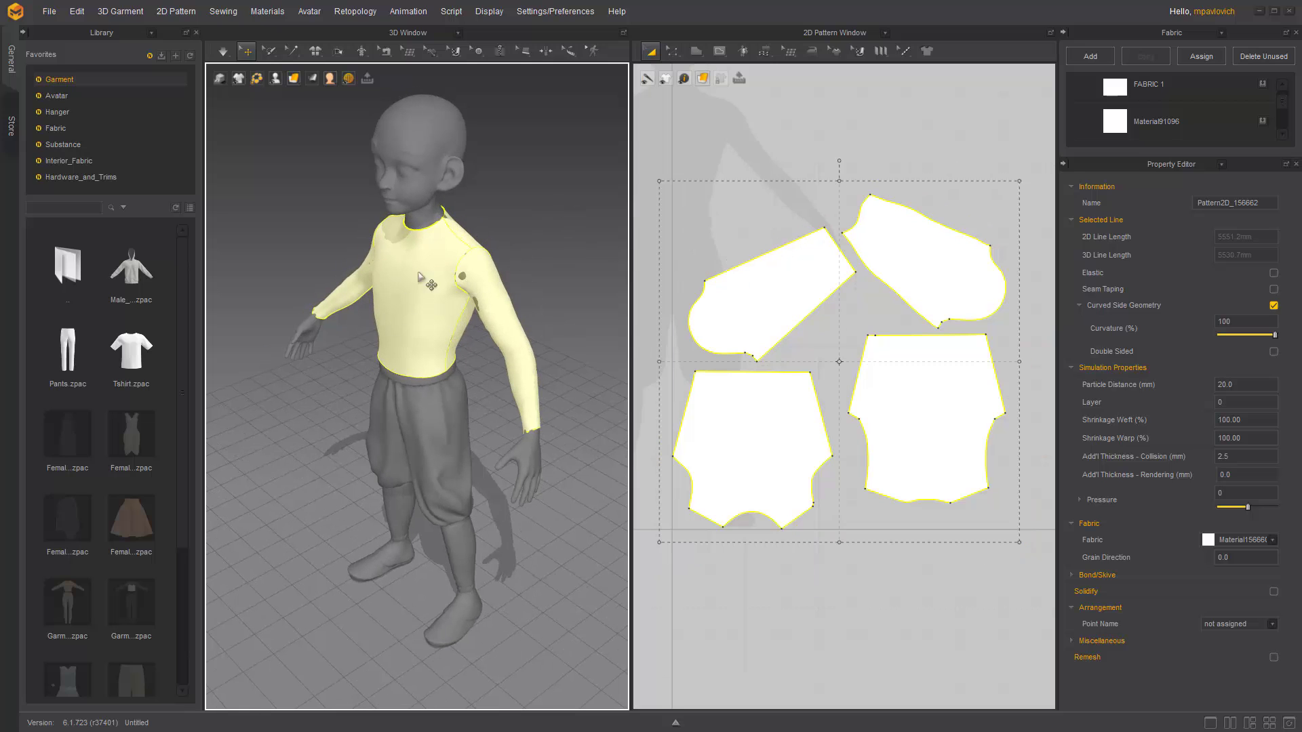
{"action": "middle_click_drag", "start_coordinate": [450, 310], "coordinate": [422, 344]}
{"action": "scroll", "coordinate": [433, 347], "scroll_direction": "up", "scroll_amount": 4}
{"action": "right_click_drag", "start_coordinate": [474, 363], "coordinate": [562, 298]}
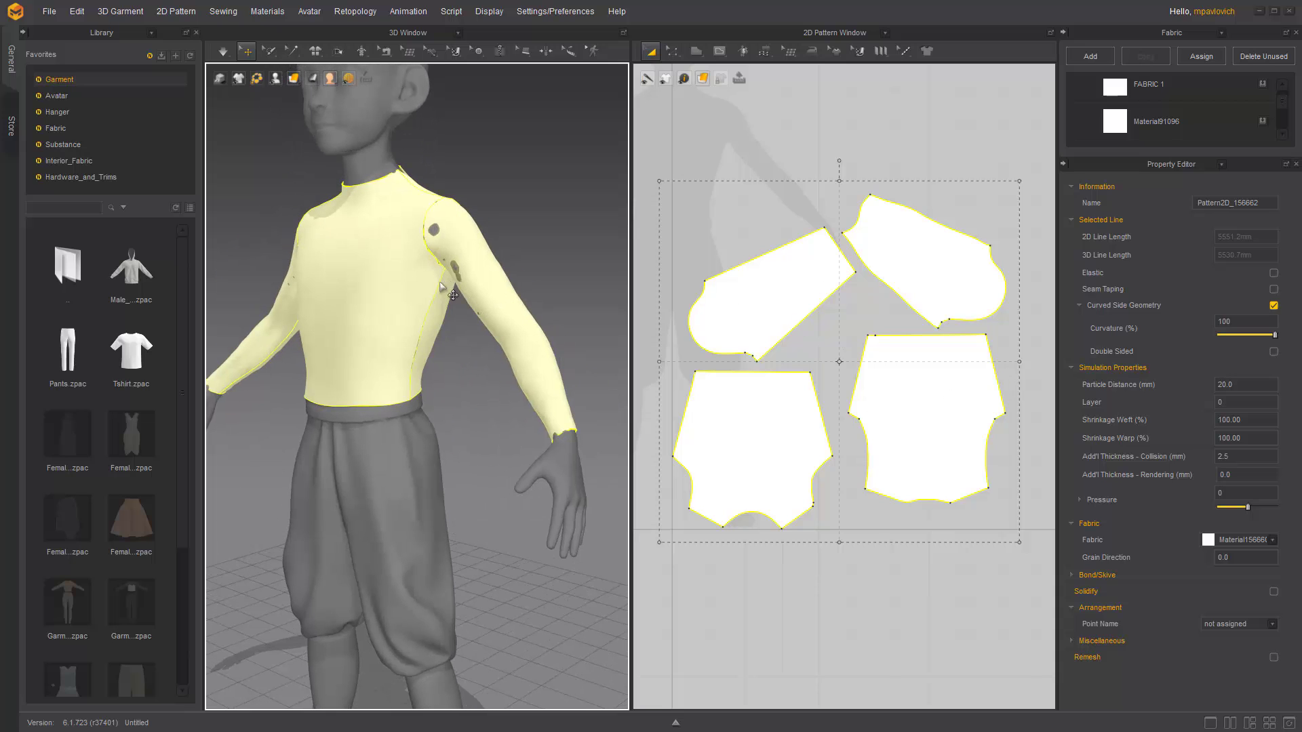
{"action": "right_click_drag", "start_coordinate": [491, 293], "coordinate": [492, 293]}
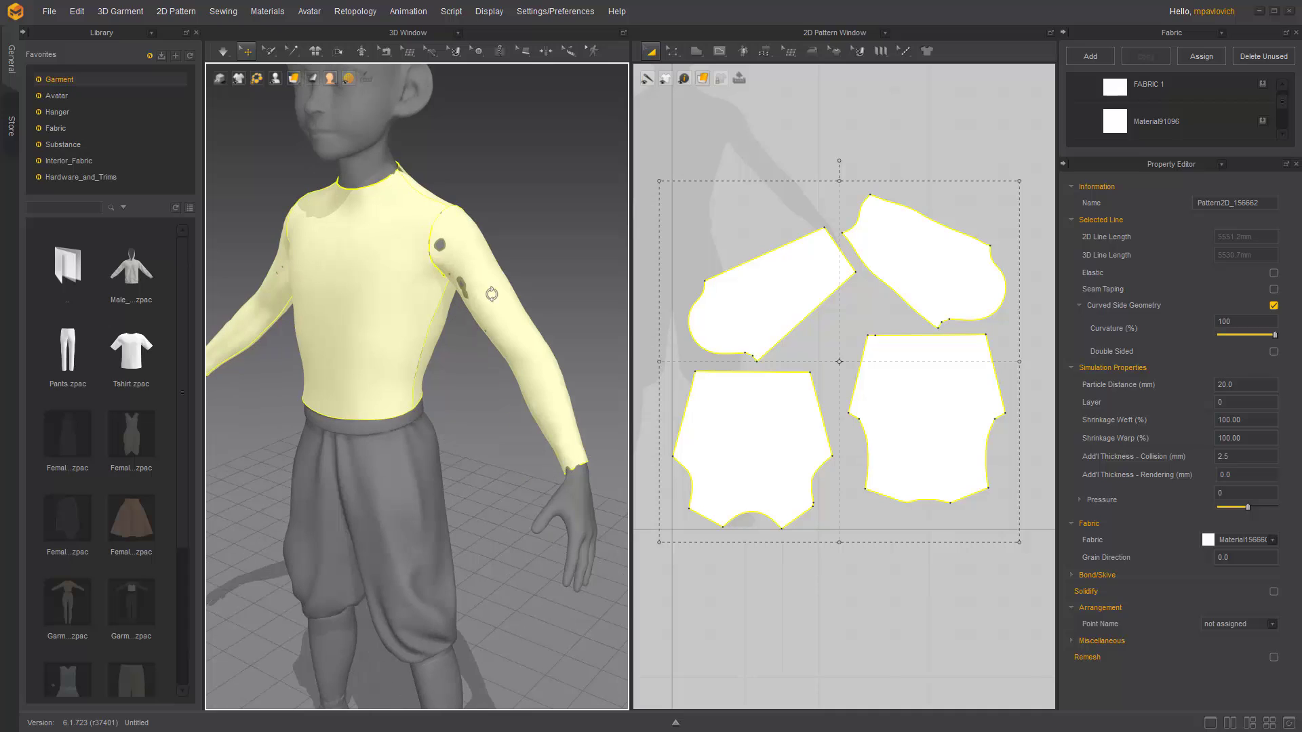
{"action": "left_click", "coordinate": [816, 156]}
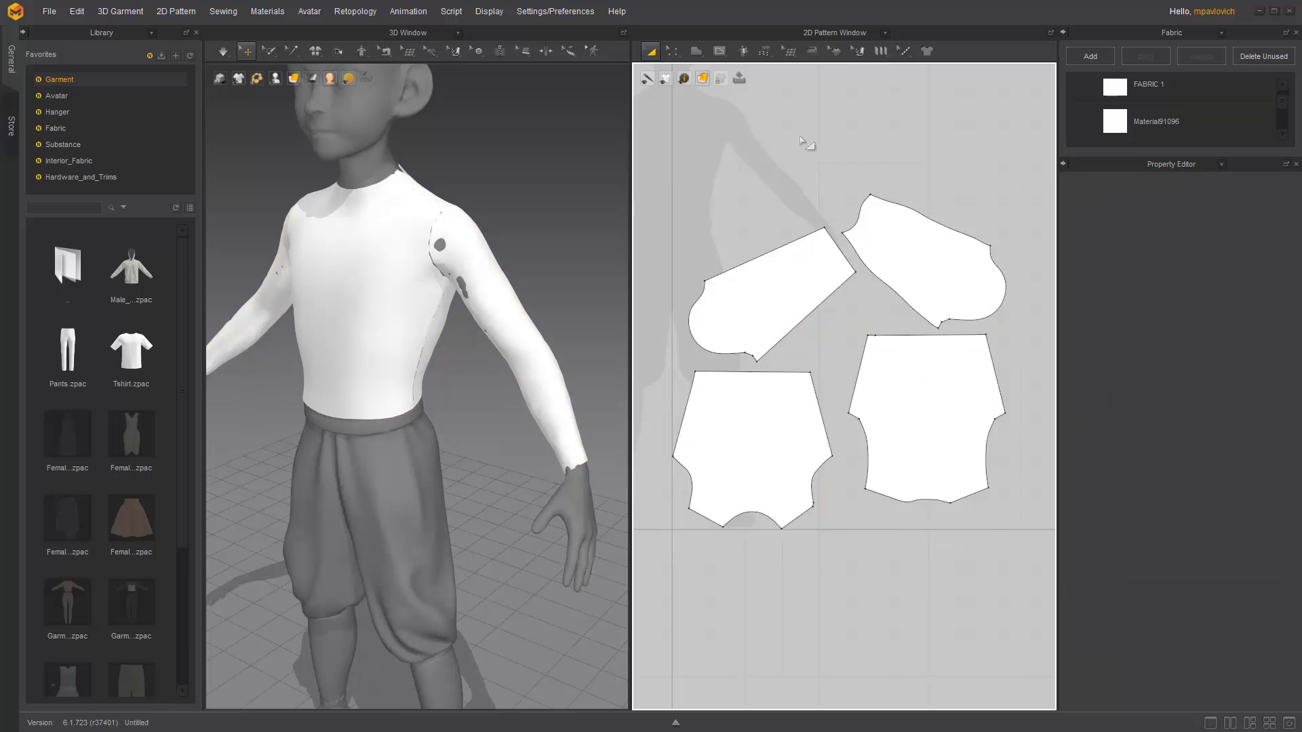
- Delete the sleeve pattern that covers the avatar's left arm
{"action": "left_click", "coordinate": [800, 303]}
{"action": "left_click", "coordinate": [935, 267]}
{"action": "left_click_drag", "start_coordinate": [936, 267], "coordinate": [1001, 241]}
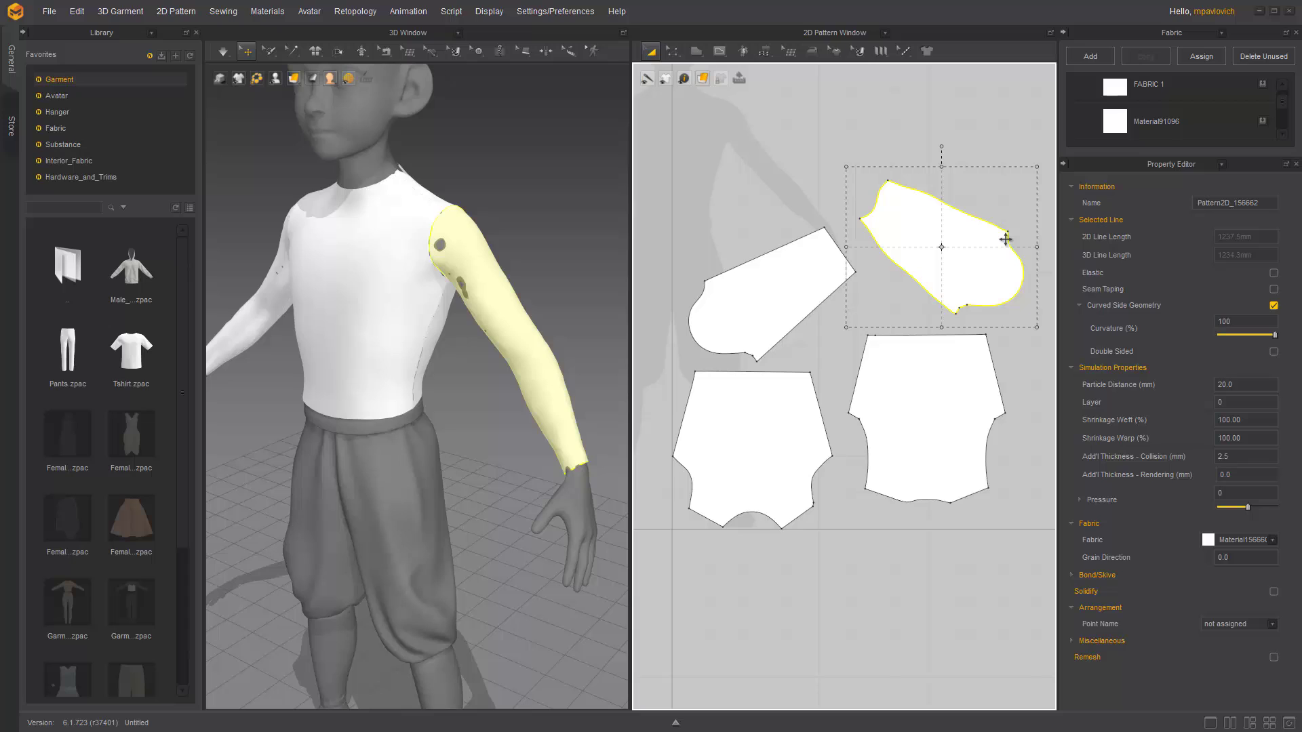
{"action": "key", "text": "Delete"}
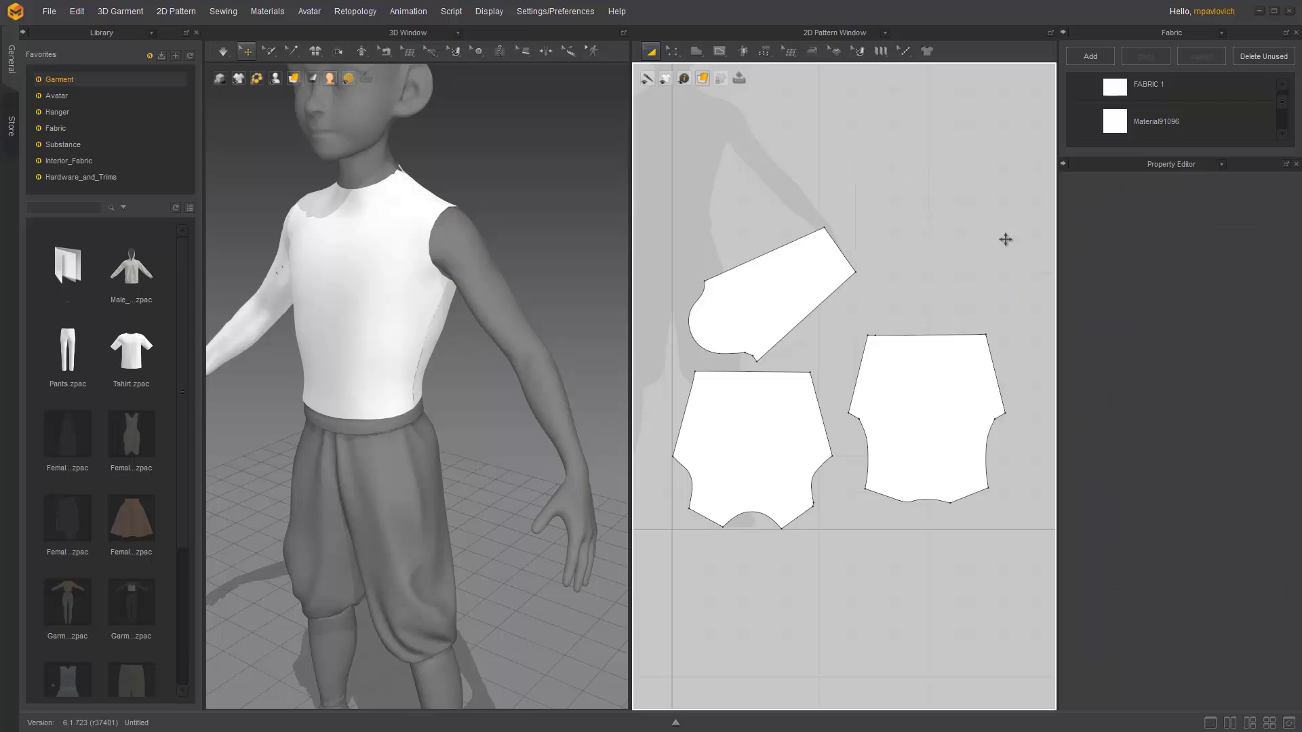
- Clone the remaining sleeve as a Symmetric Pattern (with Sewing) and place the copy above the body piece without a sleeve
{"action": "left_click", "coordinate": [787, 299]}
{"action": "right_click", "coordinate": [788, 300]}
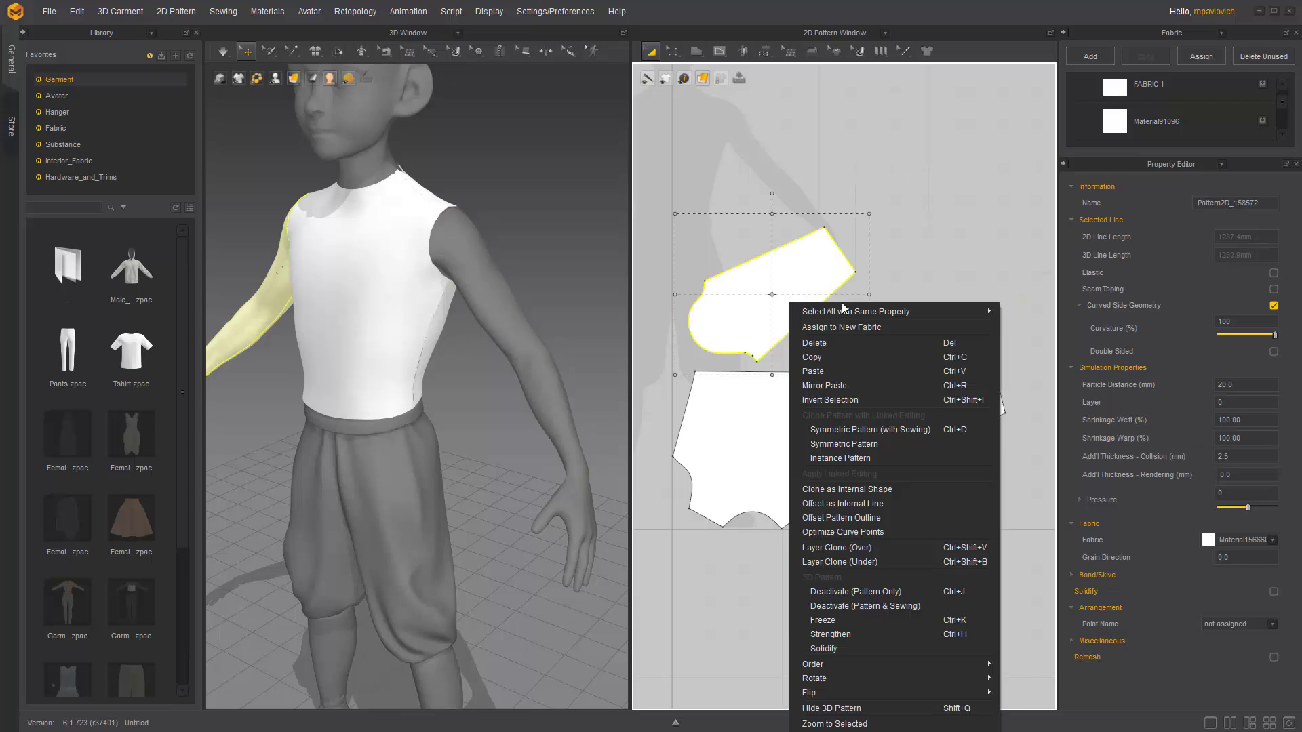
{"action": "left_click", "coordinate": [863, 429]}
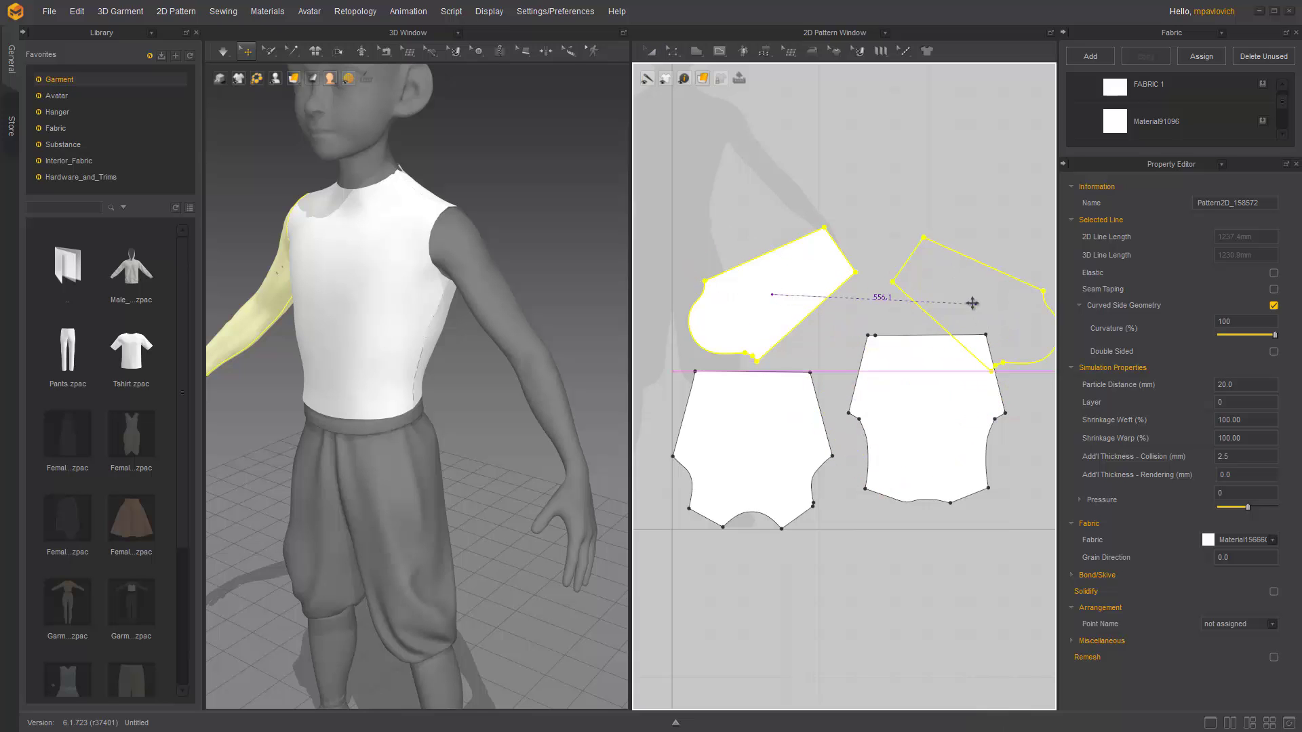
{"action": "left_click", "coordinate": [953, 274]}
- Move the mirrored sleeve onto the avatar's bare left arm in the 3D view and check its placement from the side
{"action": "key", "text": "2"}
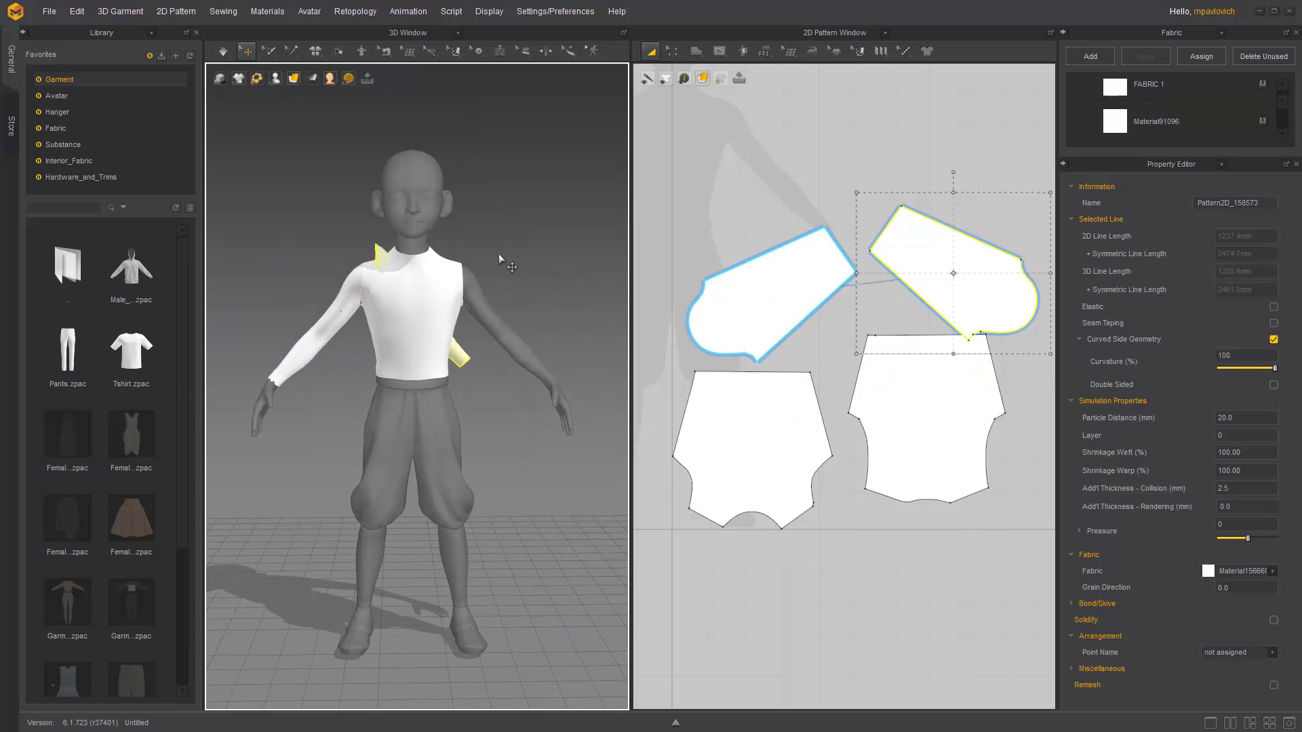
{"action": "left_click_drag", "start_coordinate": [382, 249], "coordinate": [466, 268]}
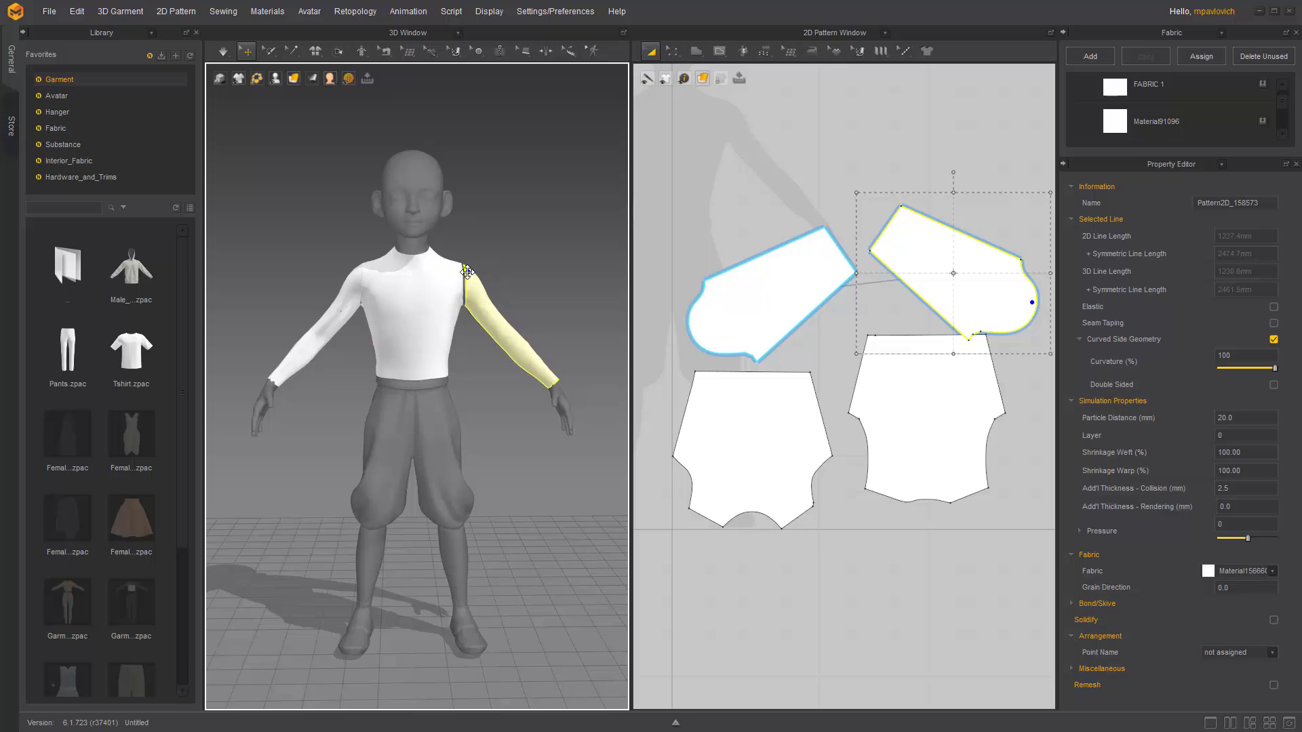
{"action": "right_click_drag", "start_coordinate": [466, 270], "coordinate": [370, 301]}
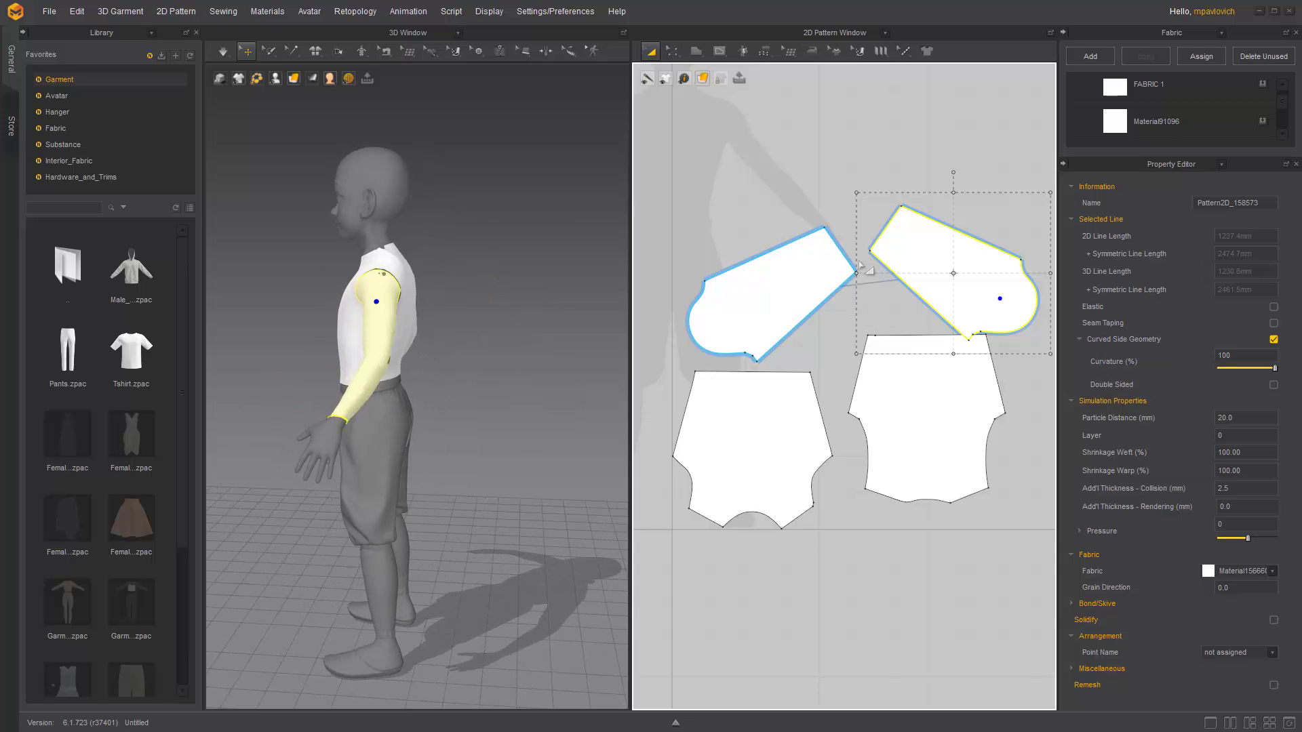
- Display the seams with Edit Sewing and examine which sleeve, side and armhole edges are sewn on the pattern pieces
{"action": "middle_click_drag", "start_coordinate": [870, 165], "coordinate": [789, 181]}
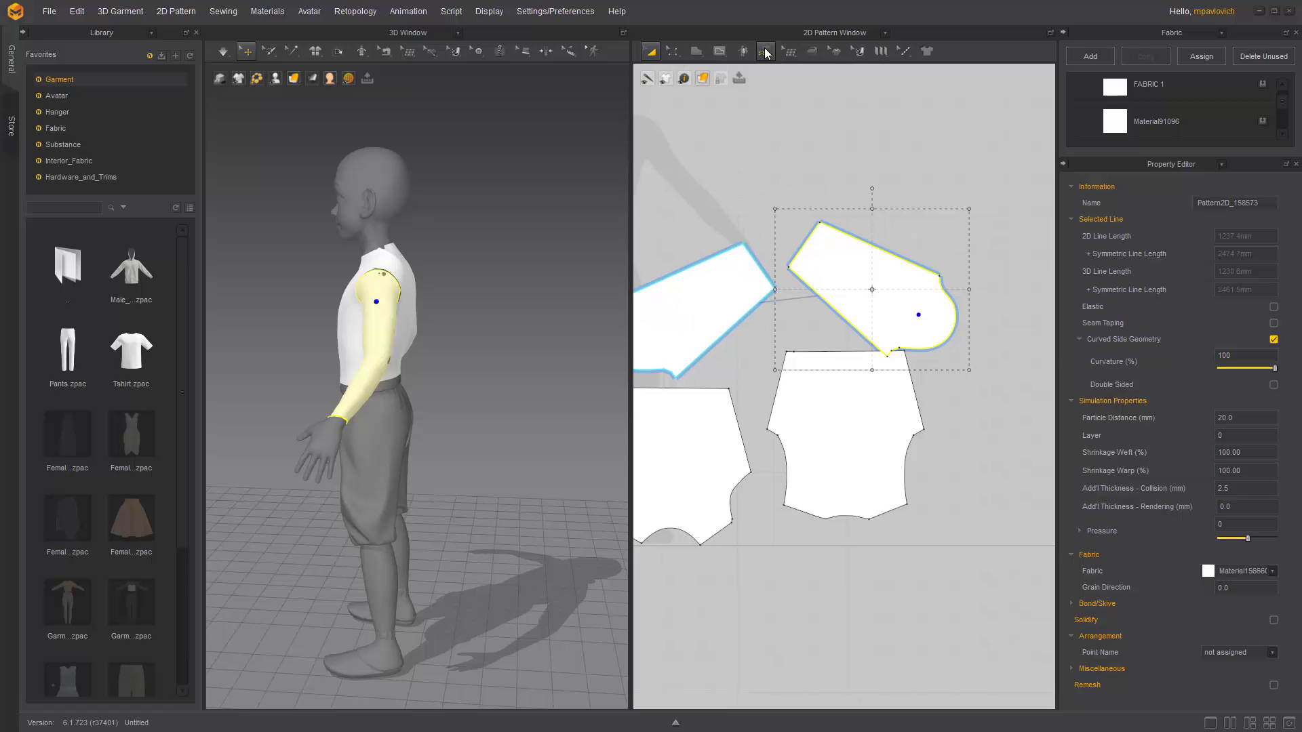
{"action": "left_click", "coordinate": [765, 51]}
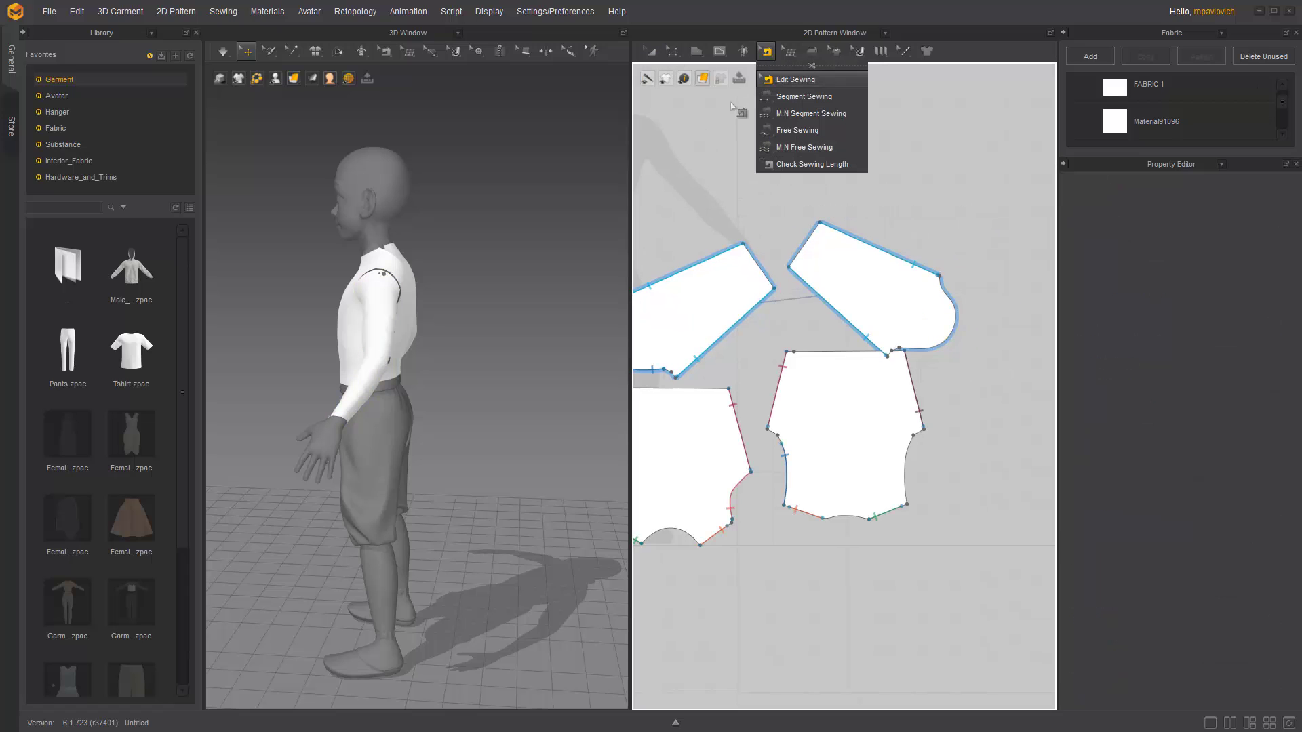
{"action": "scroll", "coordinate": [832, 286], "scroll_direction": "up", "scroll_amount": 3}
{"action": "middle_click_drag", "start_coordinate": [849, 292], "coordinate": [928, 267]}
{"action": "scroll", "coordinate": [924, 239], "scroll_direction": "down", "scroll_amount": 4}
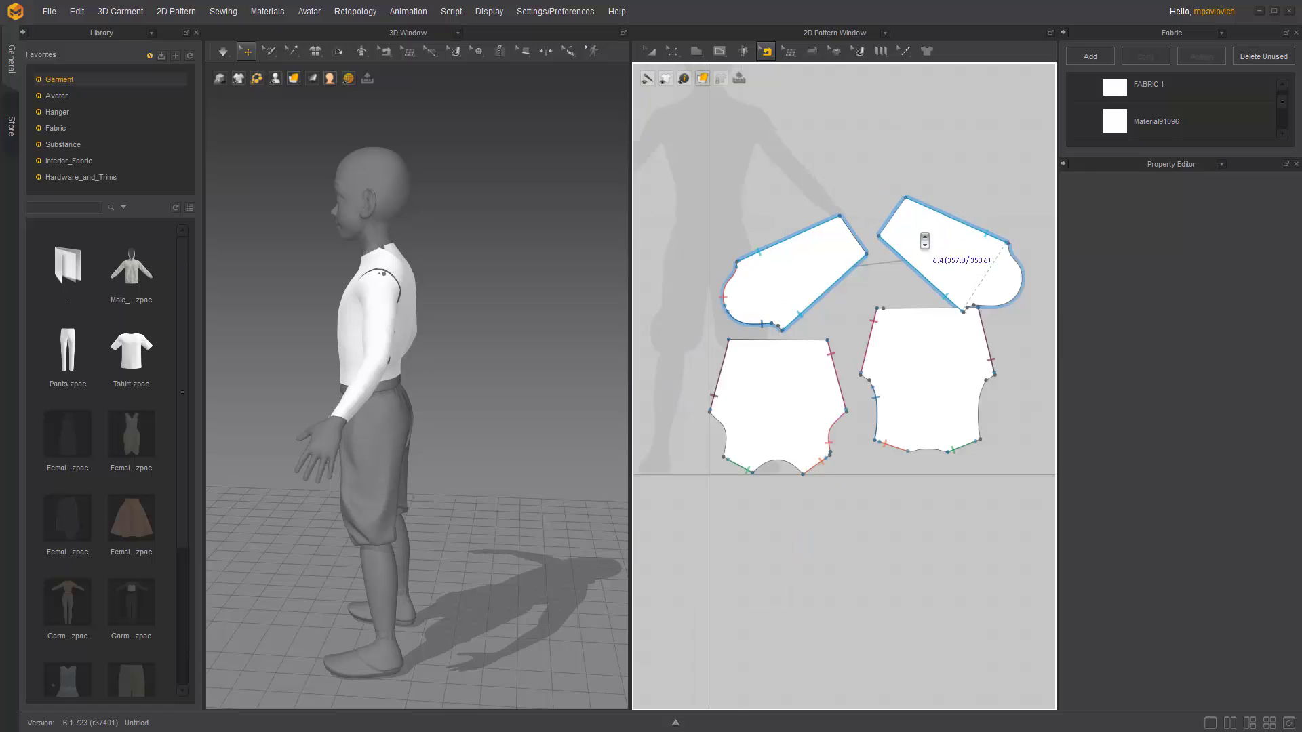
{"action": "scroll", "coordinate": [853, 265], "scroll_direction": "up", "scroll_amount": 2}
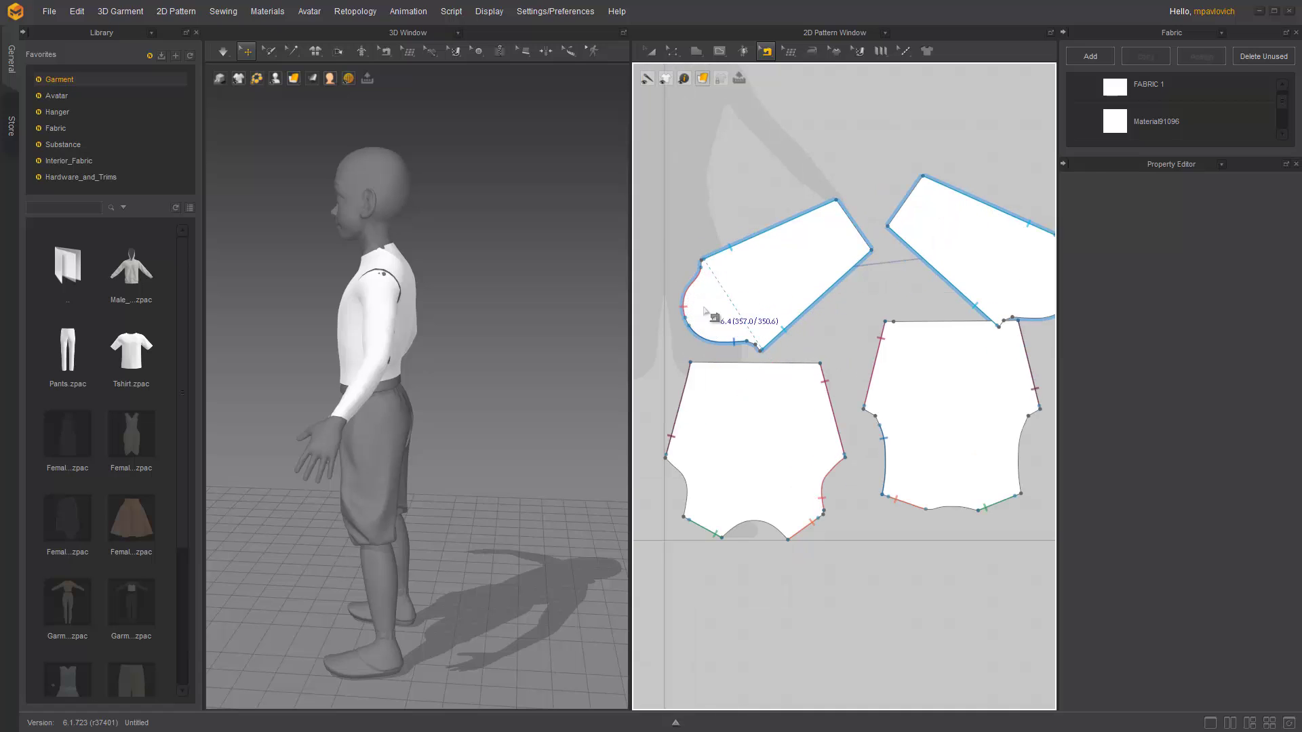
{"action": "right_click_drag", "start_coordinate": [838, 412], "coordinate": [786, 437]}
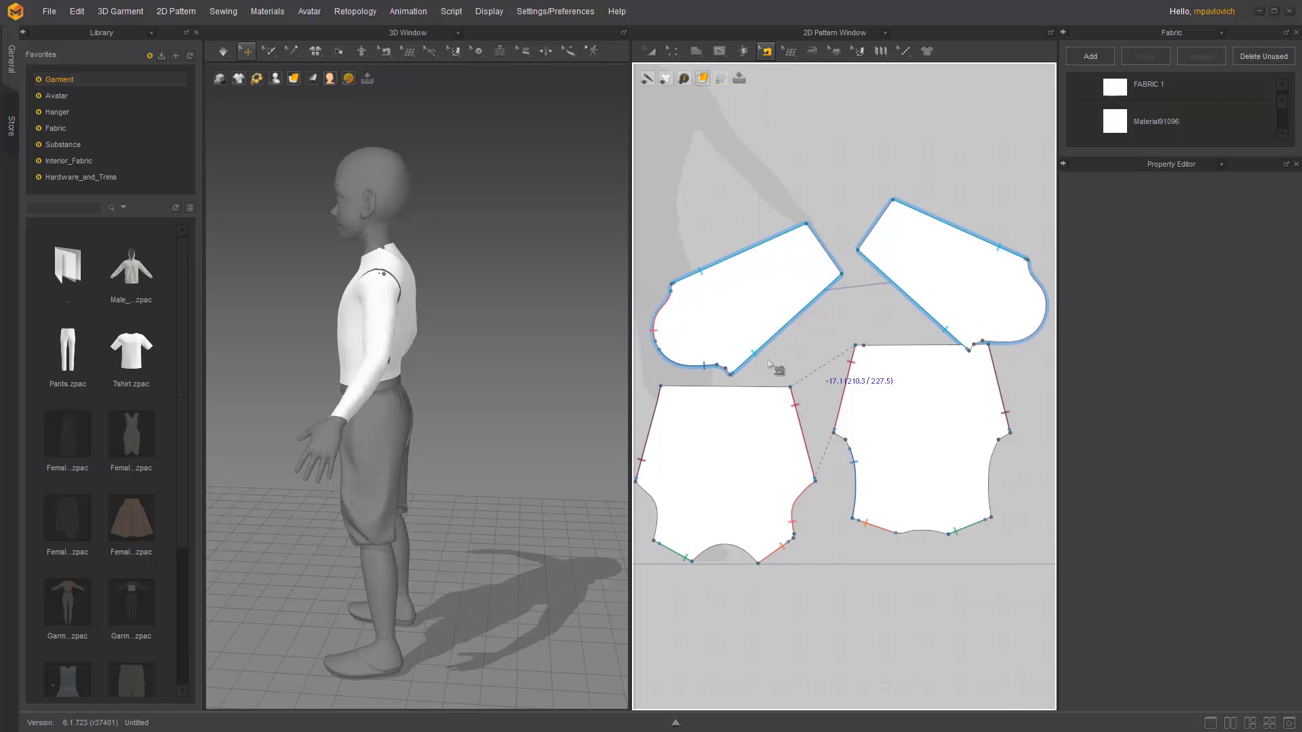
{"action": "right_click_drag", "start_coordinate": [852, 382], "coordinate": [794, 396]}
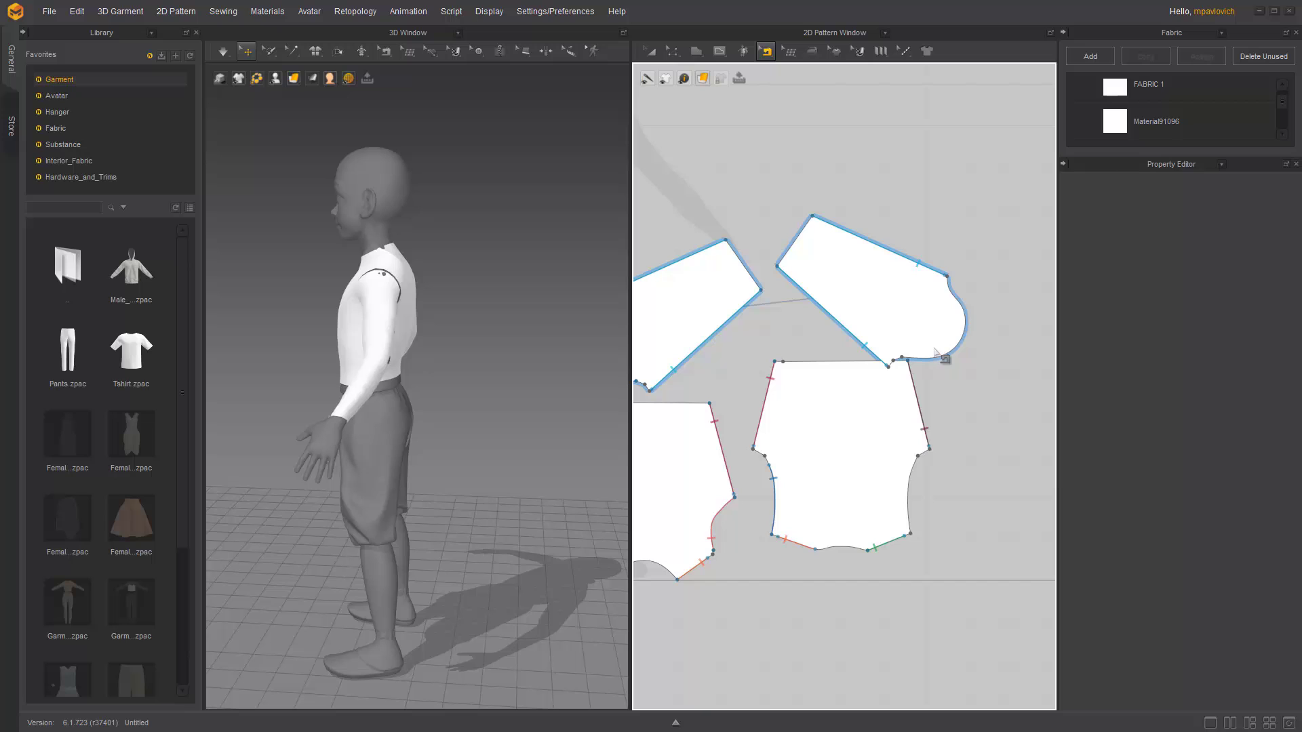
- Activate M:N Free Sewing and identify in the 3D view which front armhole and mirrored sleeve edges meet at the avatar's left shoulder
{"action": "left_click", "coordinate": [766, 51]}
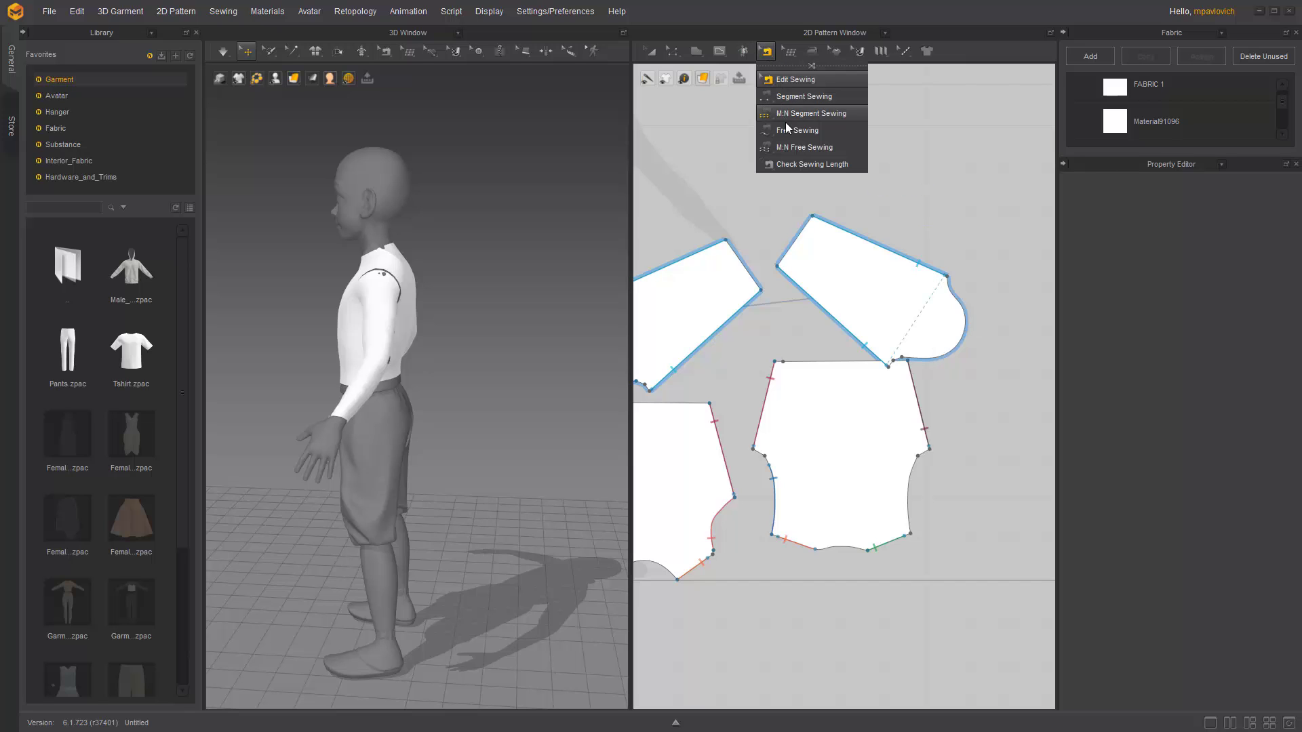
{"action": "left_click", "coordinate": [792, 148]}
{"action": "scroll", "coordinate": [471, 238], "scroll_direction": "up", "scroll_amount": 8}
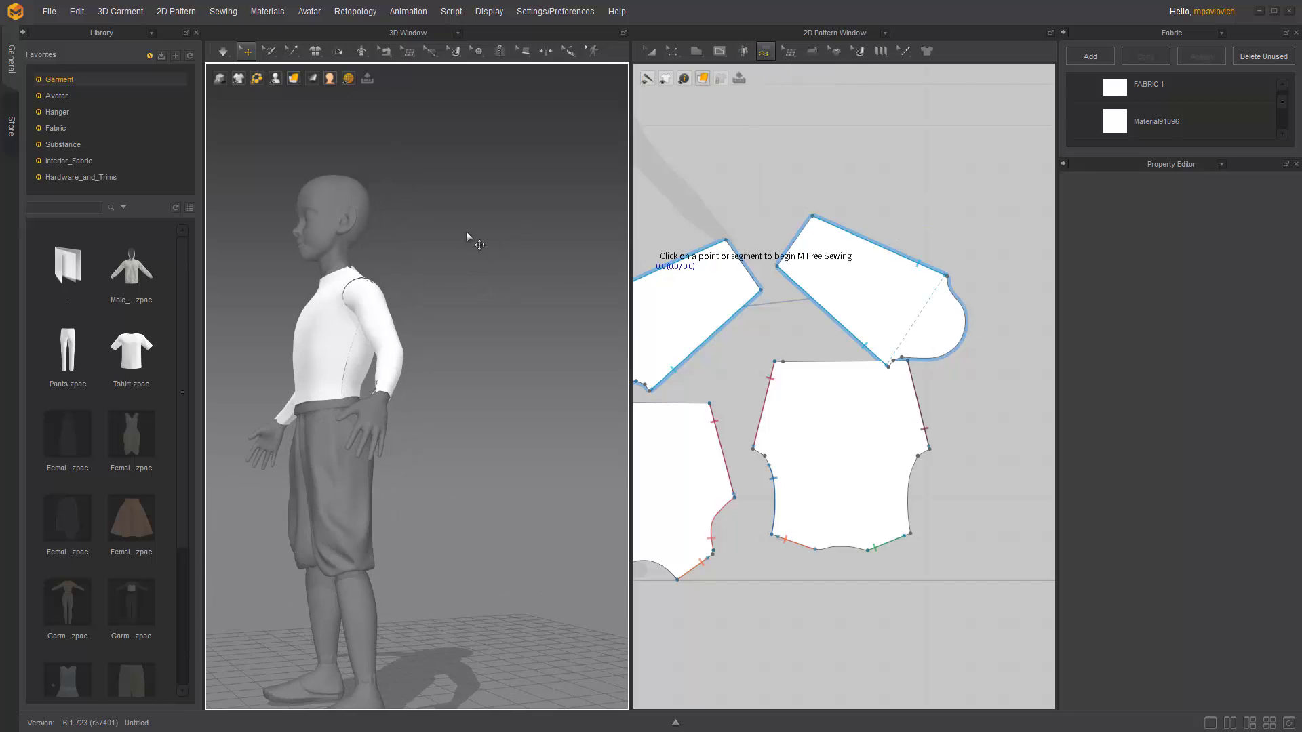
{"action": "right_click_drag", "start_coordinate": [484, 307], "coordinate": [367, 307]}
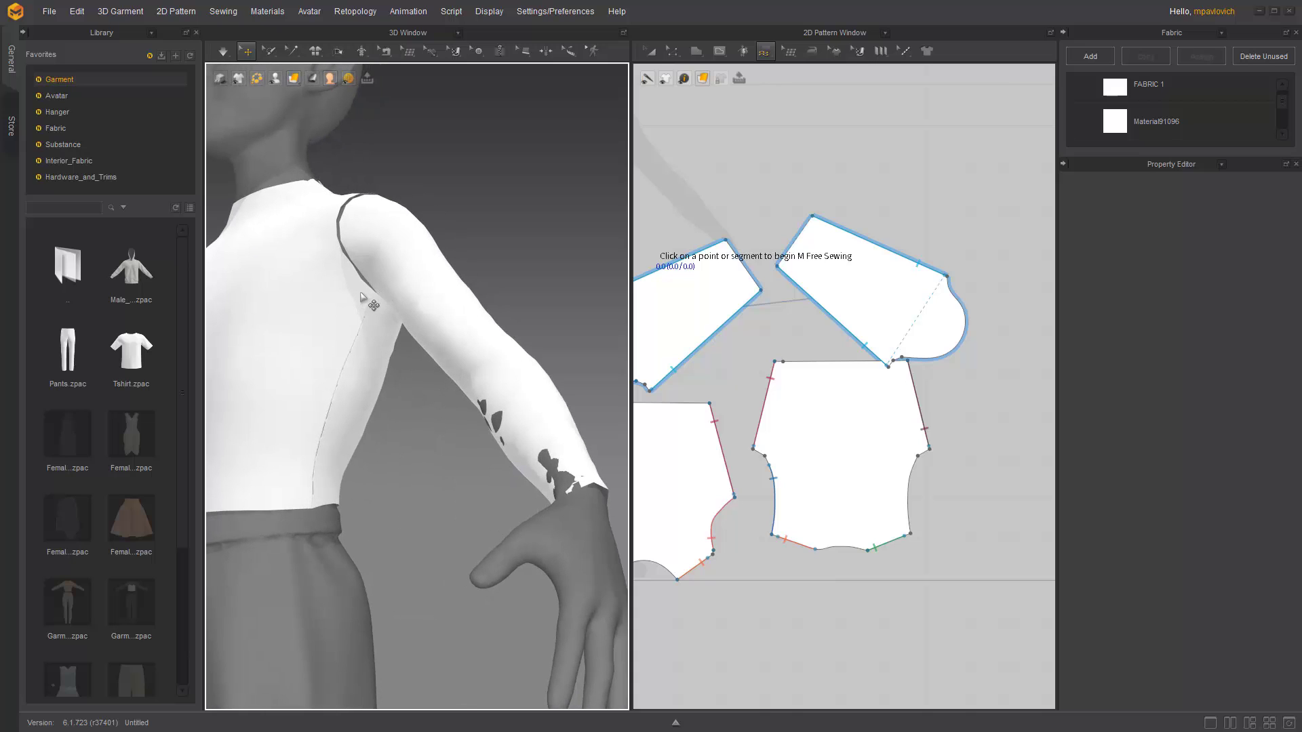
{"action": "left_click", "coordinate": [361, 298]}
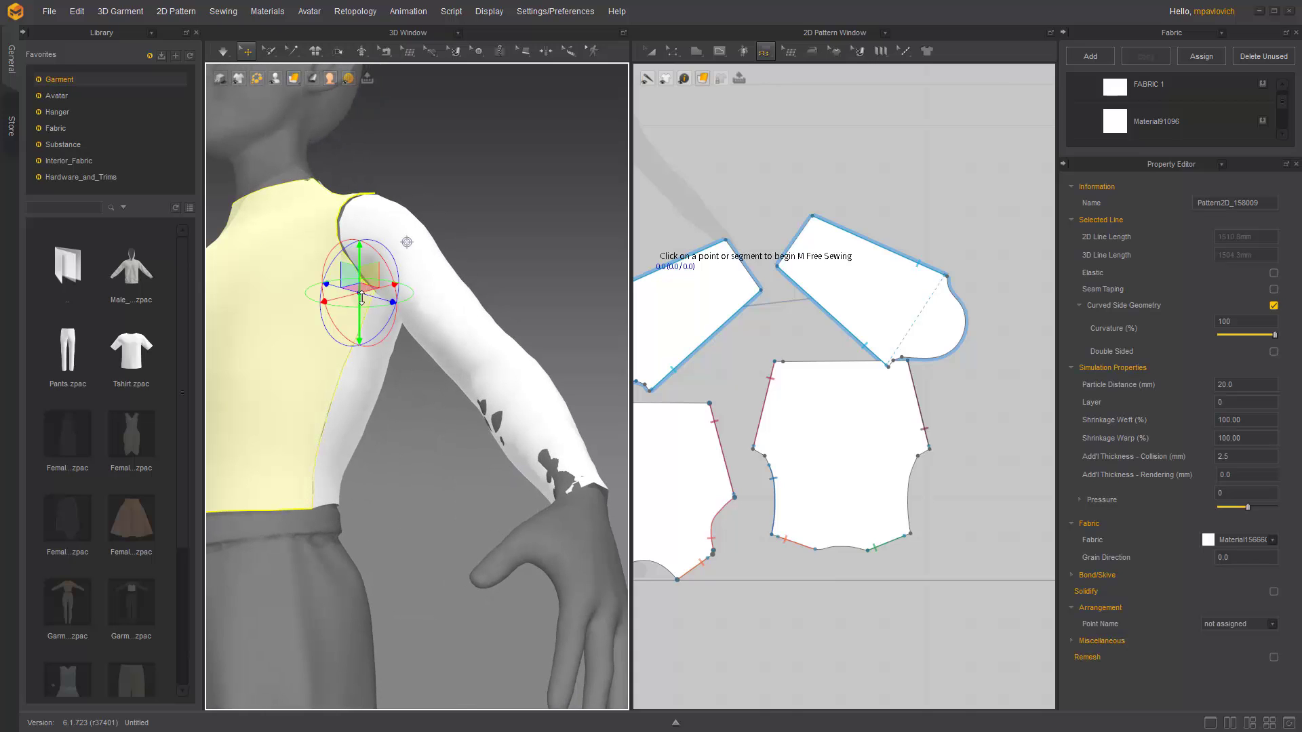
{"action": "middle_click_drag", "start_coordinate": [753, 405], "coordinate": [880, 396]}
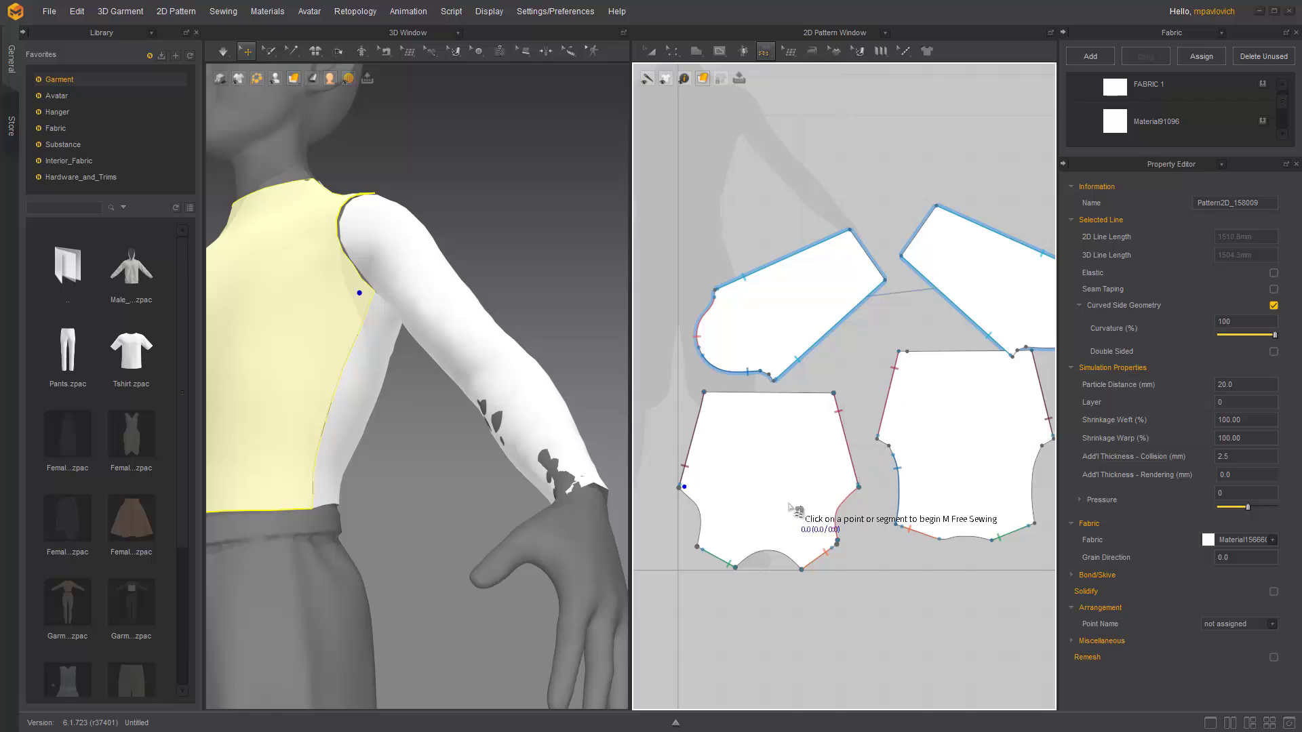
{"action": "middle_click_drag", "start_coordinate": [791, 496], "coordinate": [767, 503]}
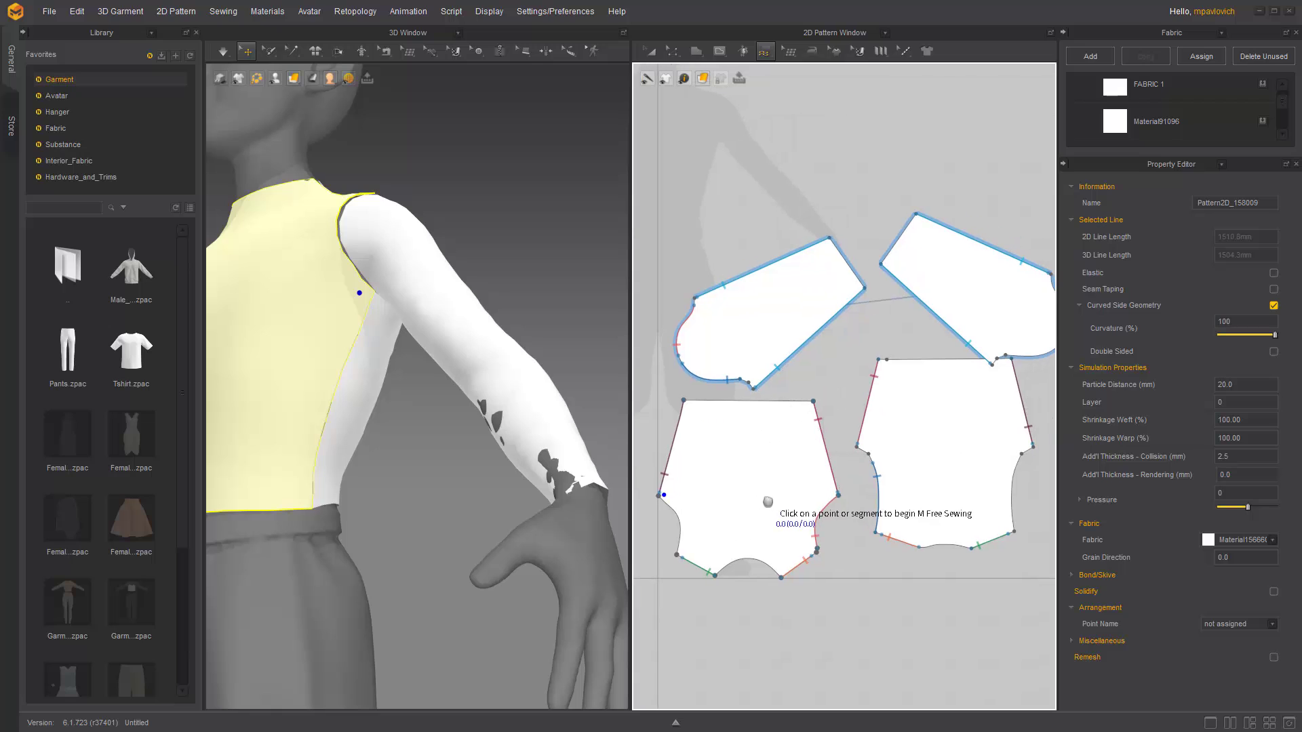
{"action": "left_click", "coordinate": [661, 496]}
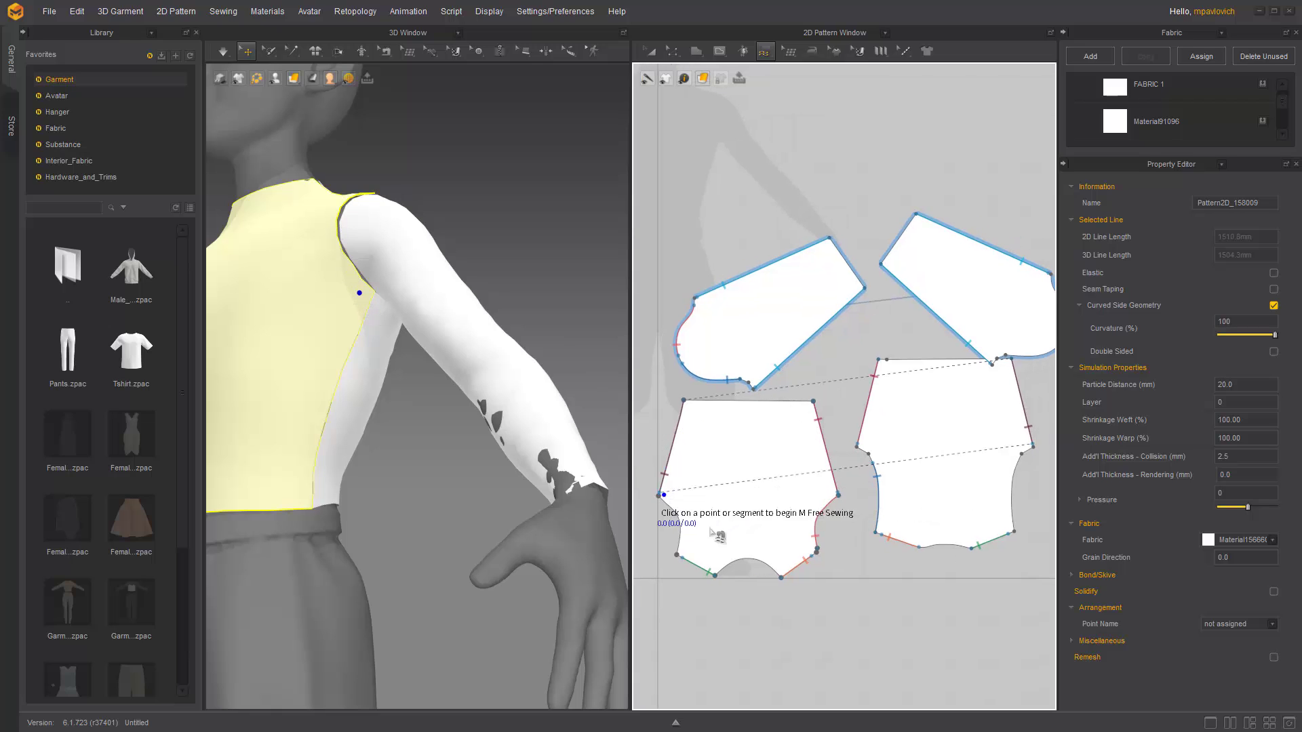
{"action": "scroll", "coordinate": [824, 562], "scroll_direction": "up", "scroll_amount": 4}
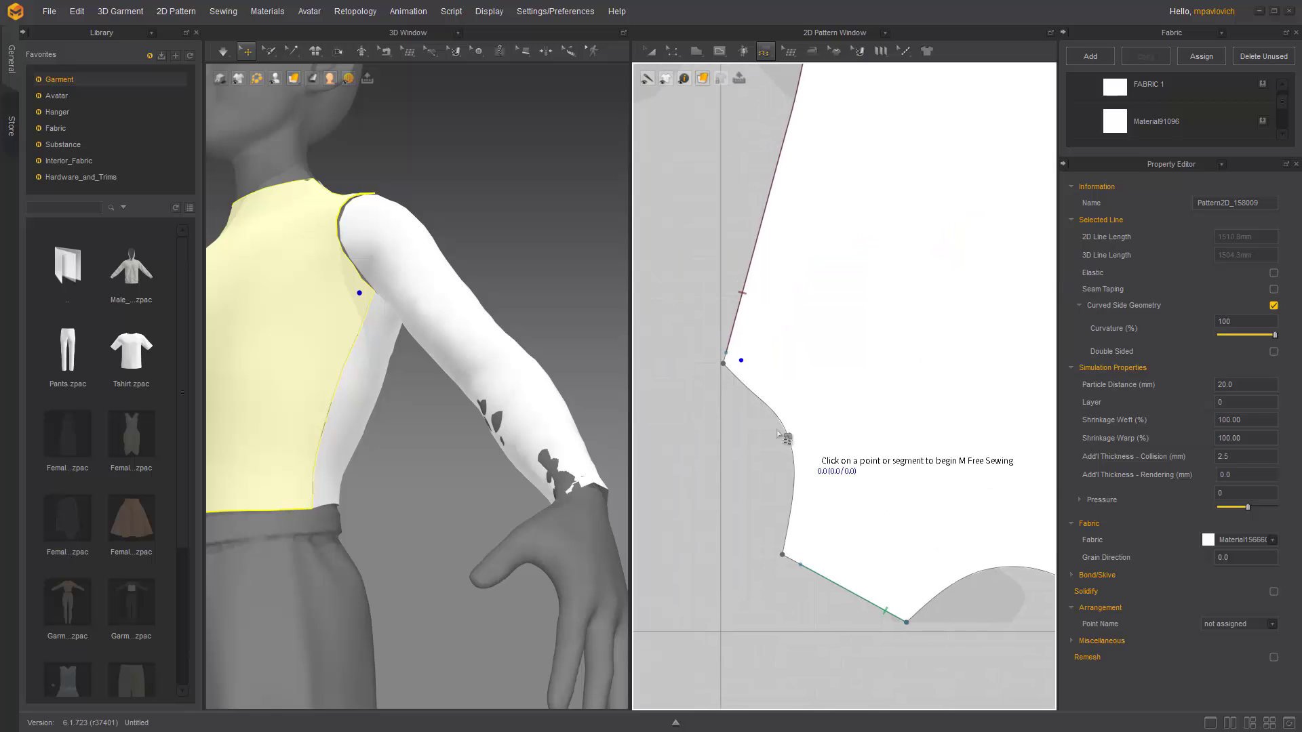
{"action": "scroll", "coordinate": [796, 564], "scroll_direction": "down", "scroll_amount": 3}
{"action": "right_click_drag", "start_coordinate": [433, 165], "coordinate": [444, 224]}
{"action": "scroll", "coordinate": [824, 381], "scroll_direction": "down", "scroll_amount": 3}
{"action": "middle_click_drag", "start_coordinate": [857, 385], "coordinate": [769, 414]}
{"action": "right_click_drag", "start_coordinate": [372, 319], "coordinate": [354, 248]}
{"action": "scroll", "coordinate": [318, 240], "scroll_direction": "up", "scroll_amount": 3}
{"action": "left_click", "coordinate": [360, 240]}
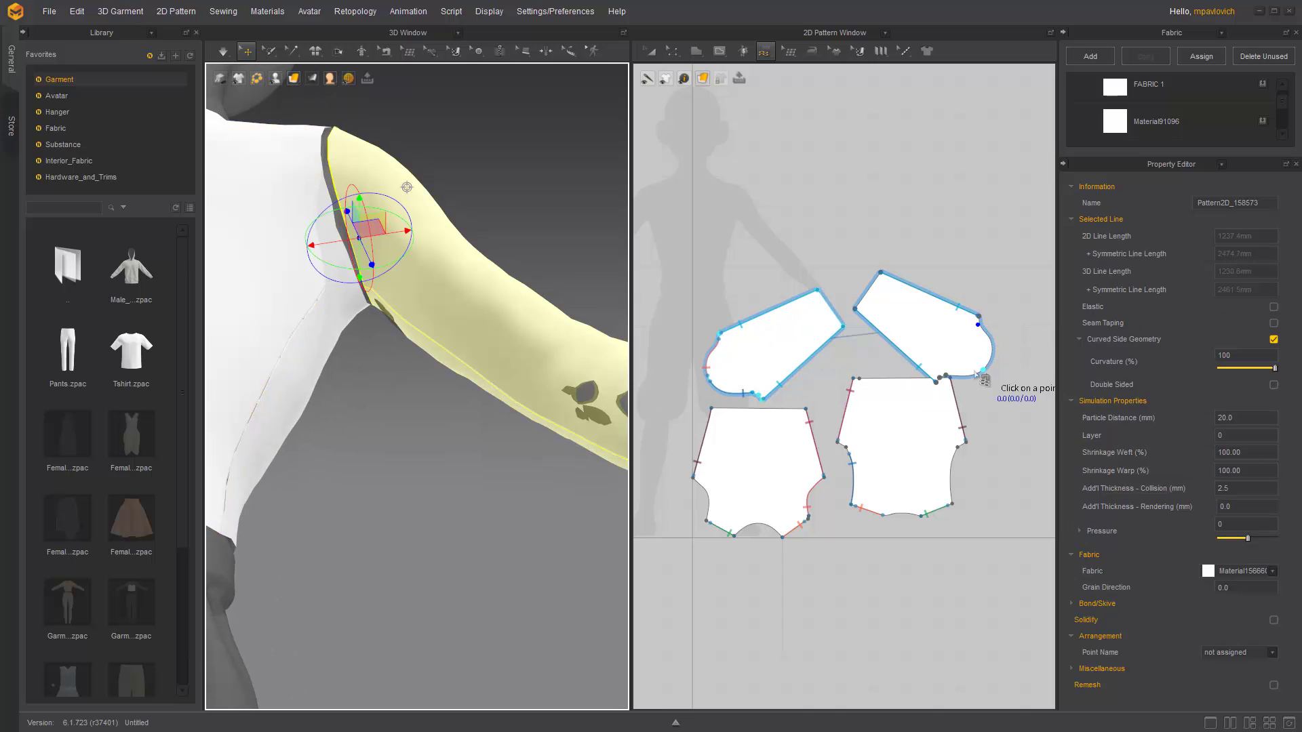
- Sew the front piece's open armhole, from underarm corner to shoulder, to the matching part of the mirrored sleeve's cap
{"action": "left_click", "coordinate": [694, 480]}
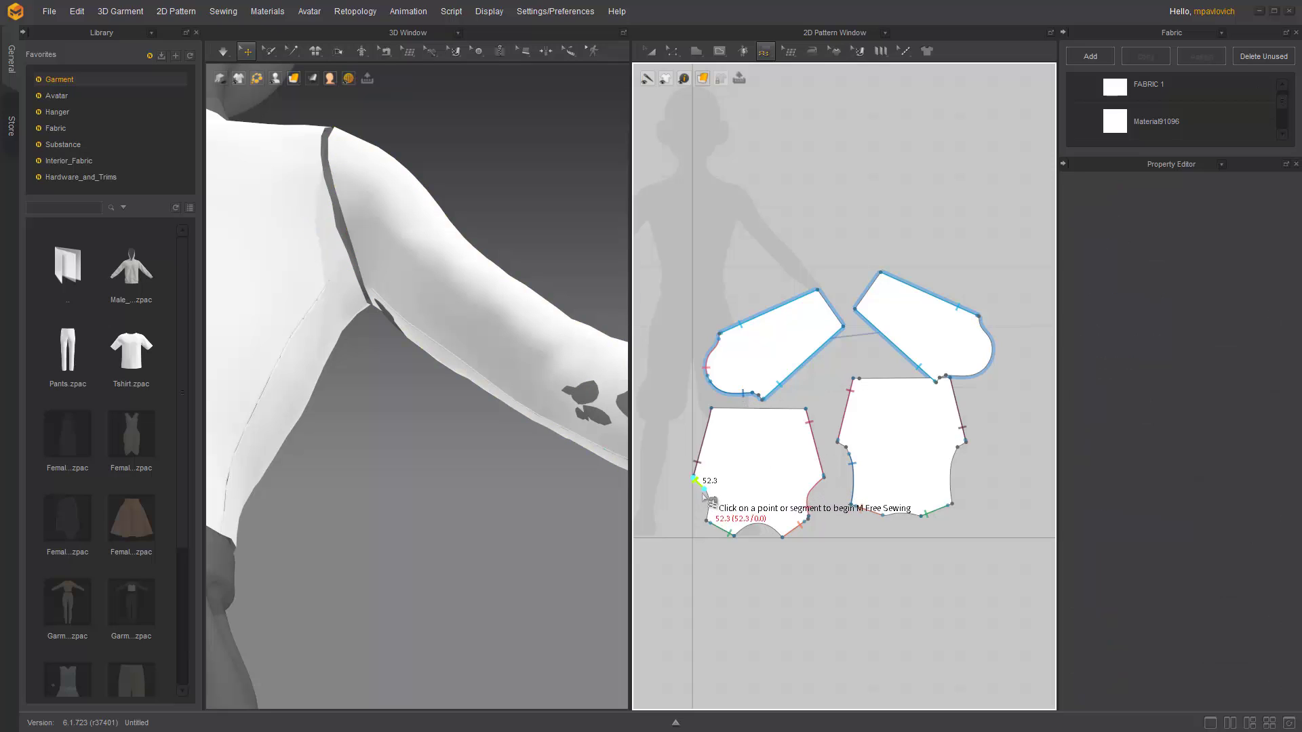
{"action": "left_click", "coordinate": [703, 494]}
{"action": "left_click", "coordinate": [705, 520]}
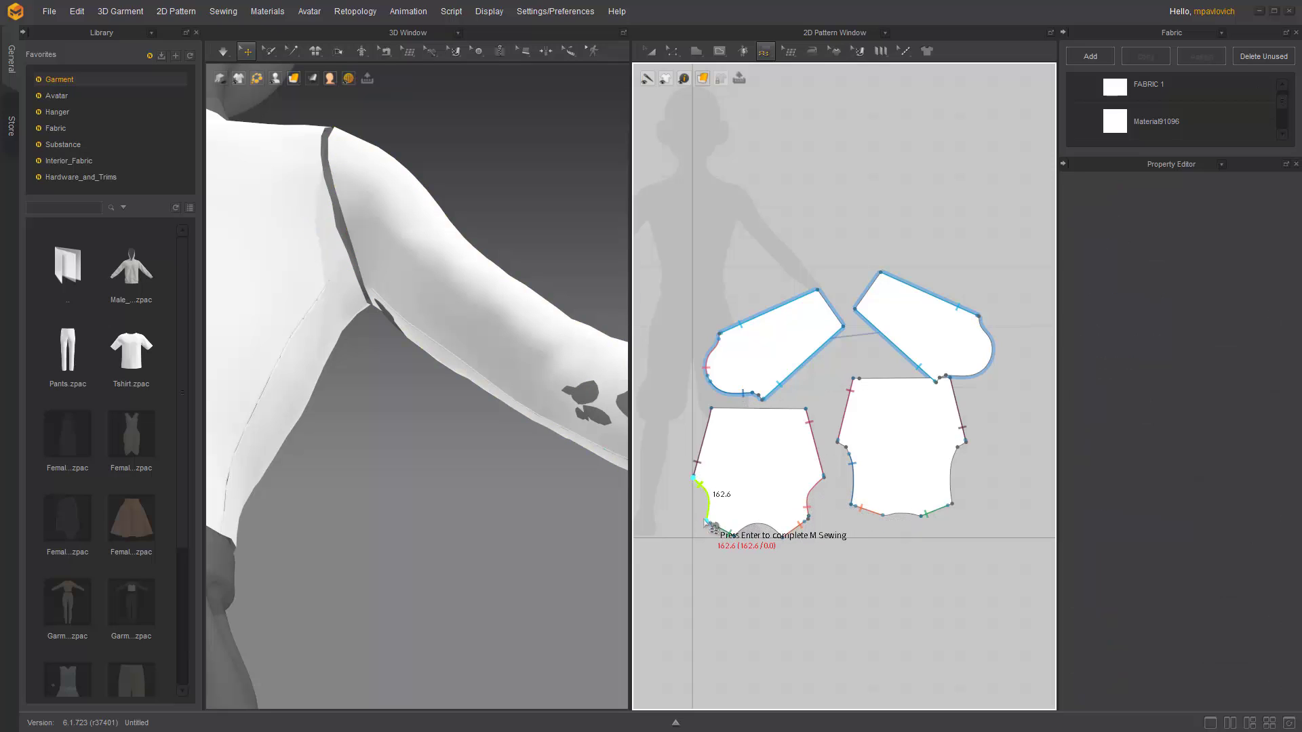
{"action": "key", "text": "Return"}
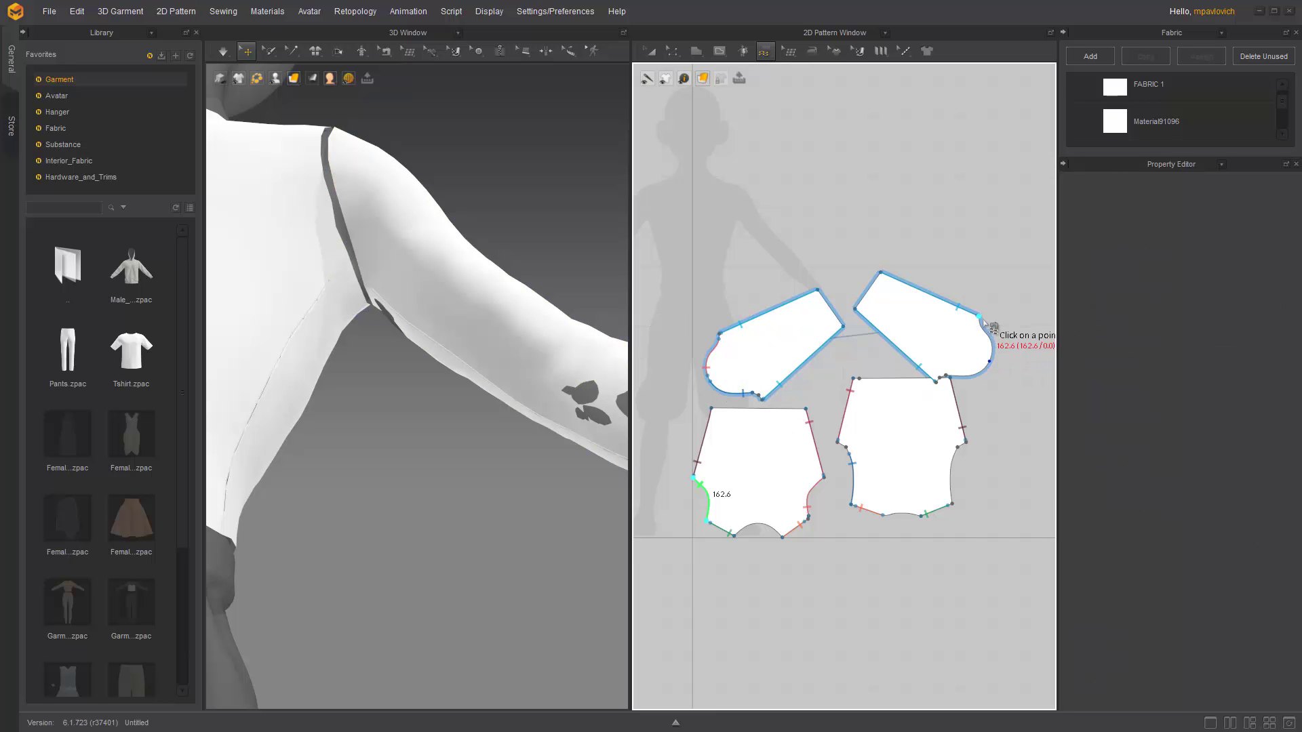
{"action": "left_click", "coordinate": [982, 319]}
{"action": "key", "text": "Return"}
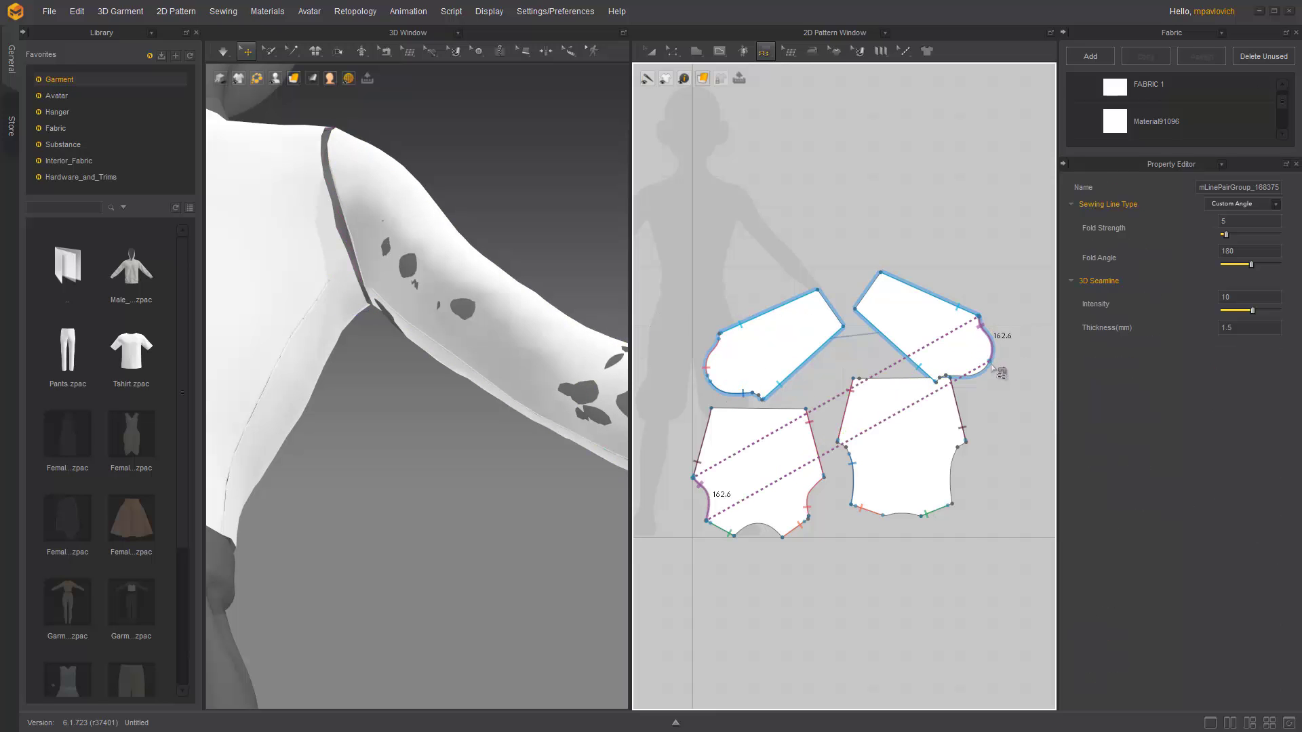
- Sew the back piece's open armhole to the remaining curve of the mirrored sleeve's cap, including its underarm corner
{"action": "right_click_drag", "start_coordinate": [535, 339], "coordinate": [302, 337]}
{"action": "left_click", "coordinate": [398, 263]}
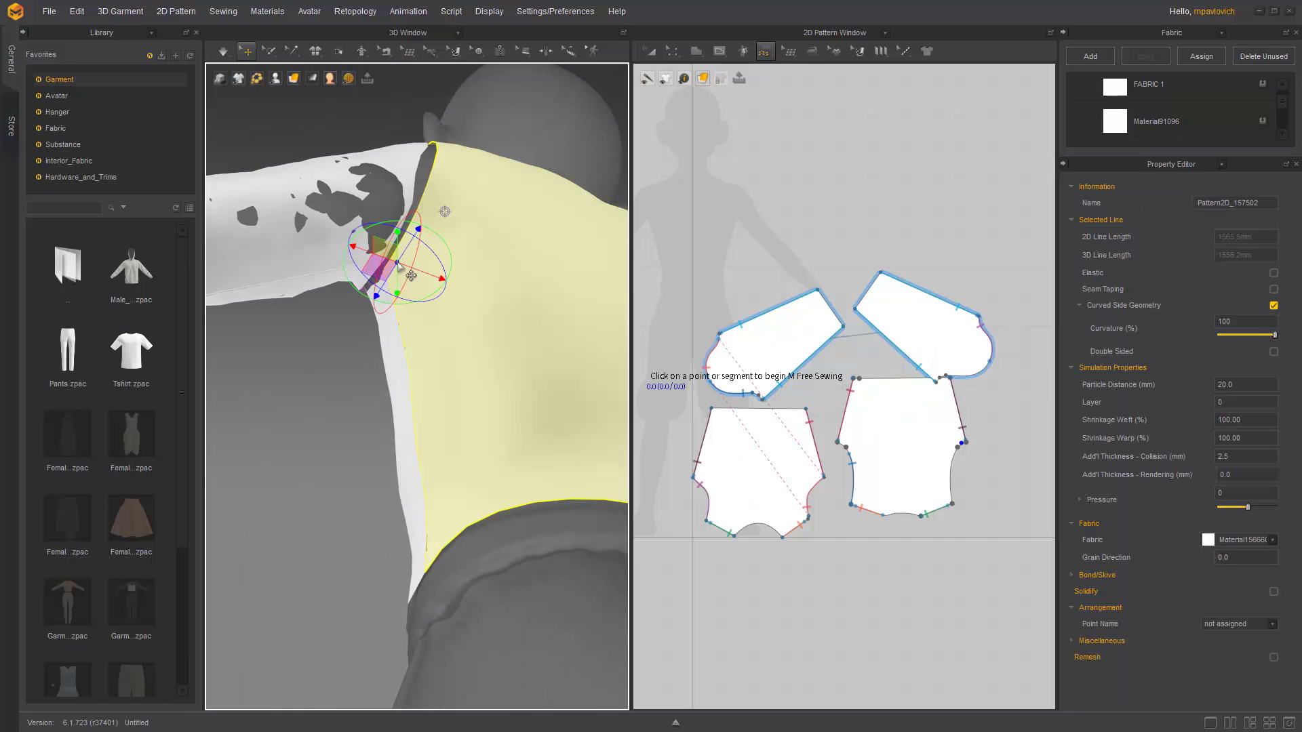
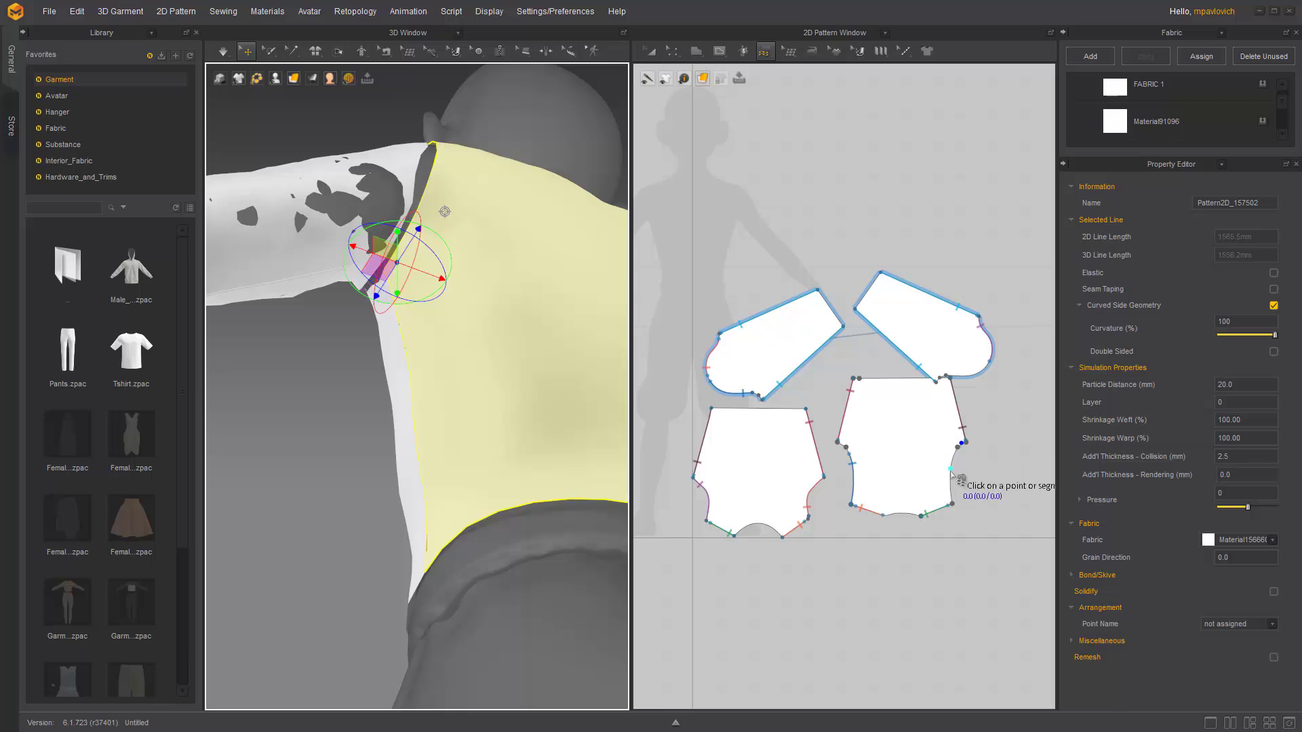
{"action": "scroll", "coordinate": [959, 514], "scroll_direction": "up", "scroll_amount": 3}
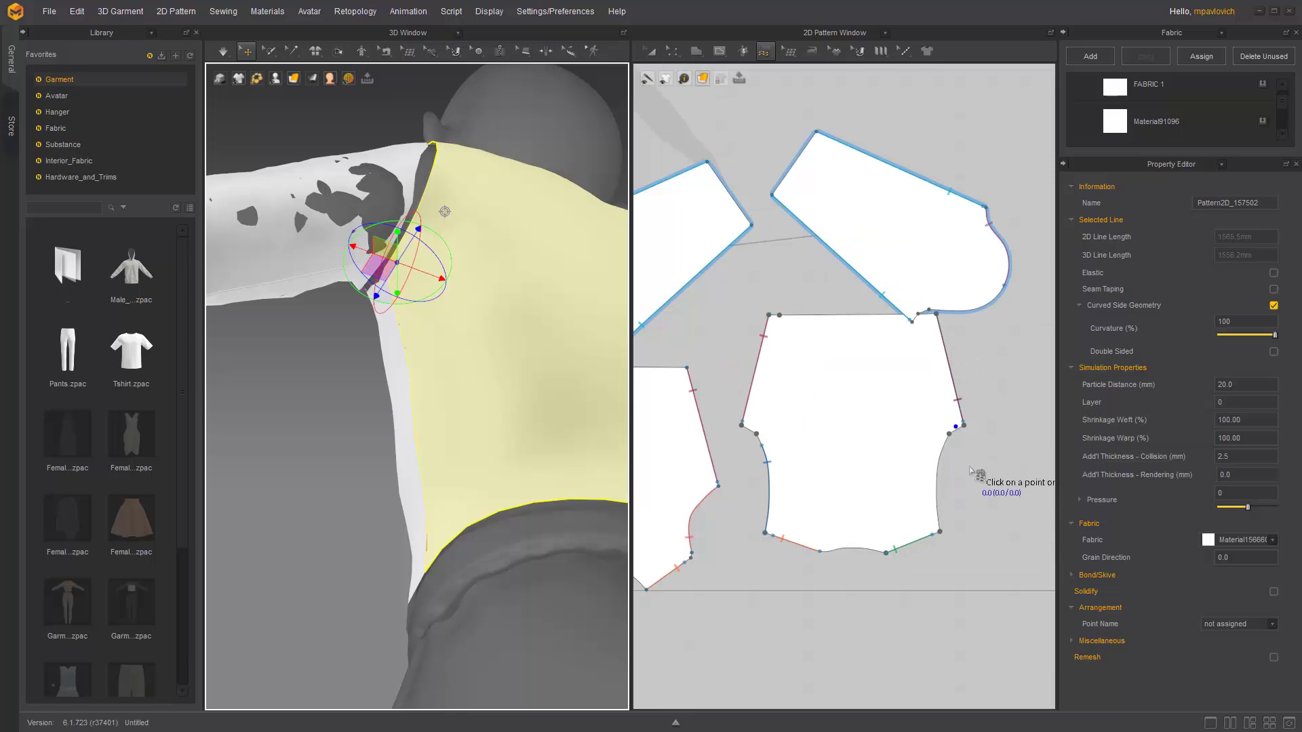
{"action": "left_click", "coordinate": [976, 436]}
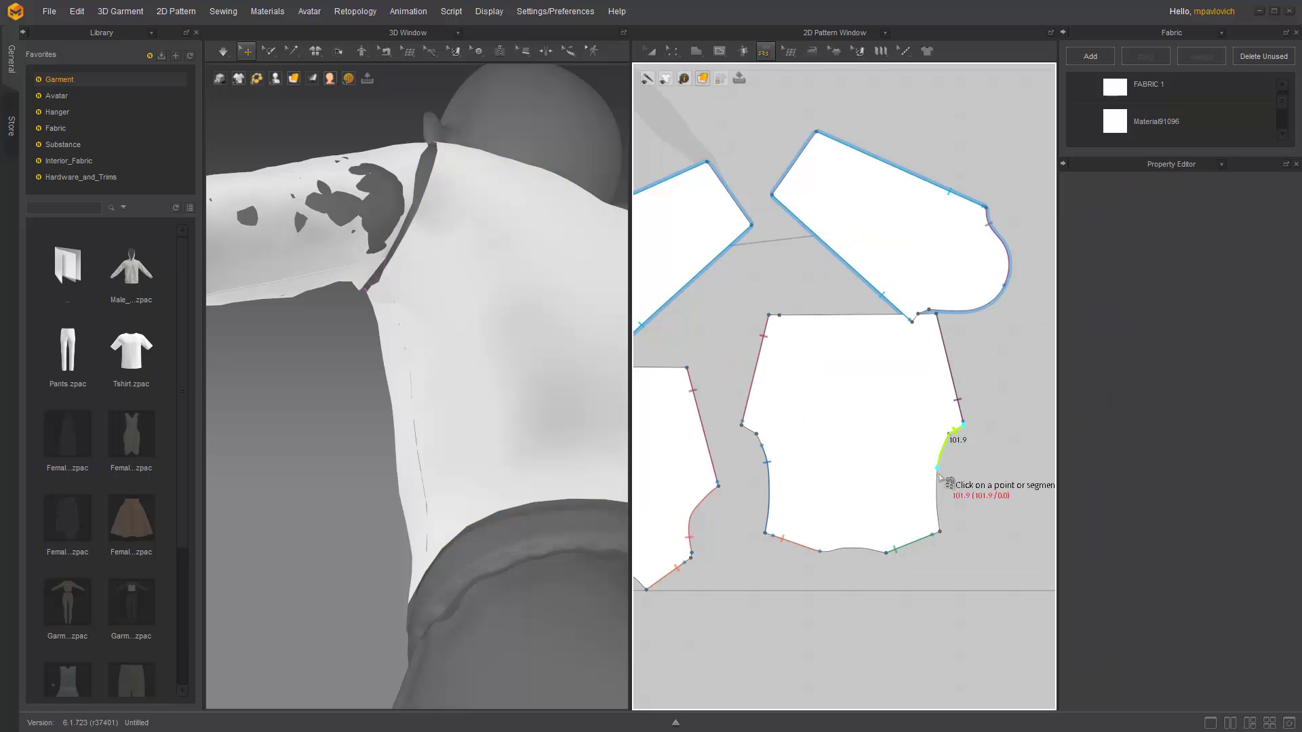
{"action": "left_click", "coordinate": [941, 532]}
{"action": "key", "text": "Return"}
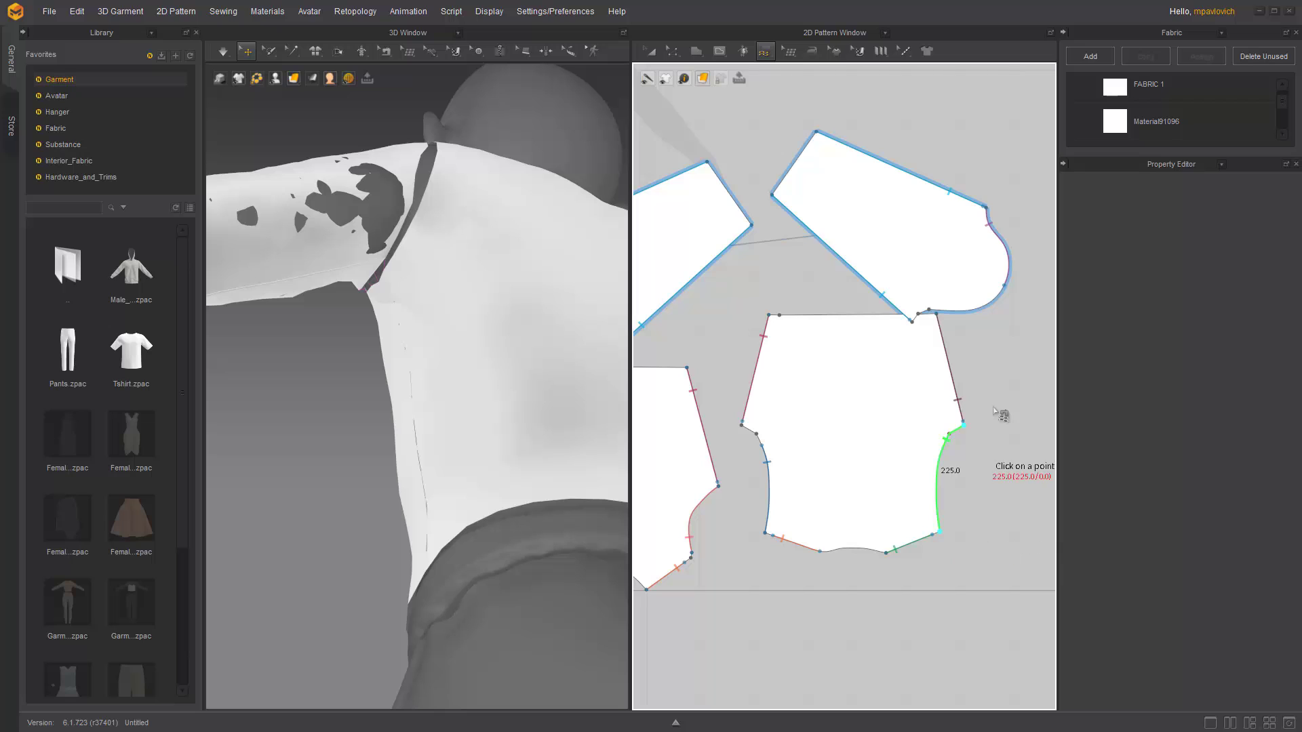
{"action": "left_click", "coordinate": [913, 325]}
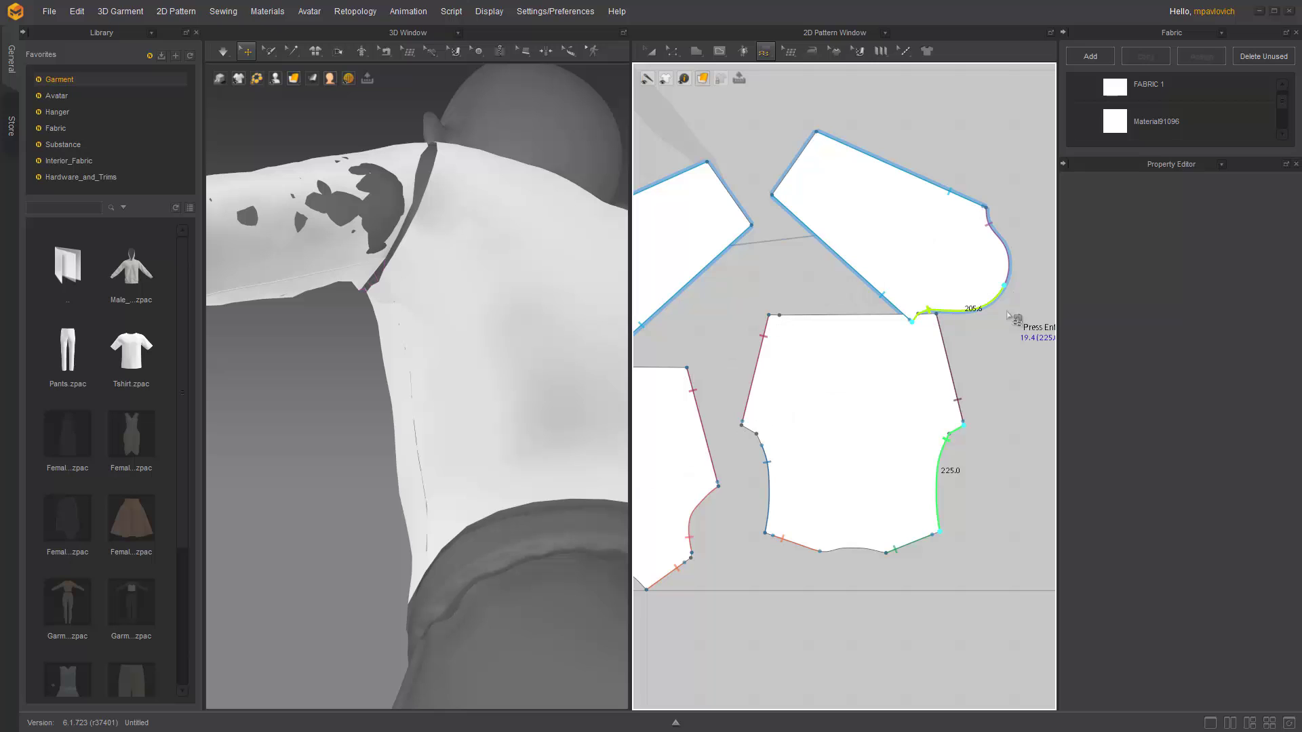
{"action": "key", "text": "Return"}
- Simulate the garment and tug the shirt on the avatar to test how the sewn sleeves hold
{"action": "right_click_drag", "start_coordinate": [440, 324], "coordinate": [575, 362]}
{"action": "key", "text": "space"}
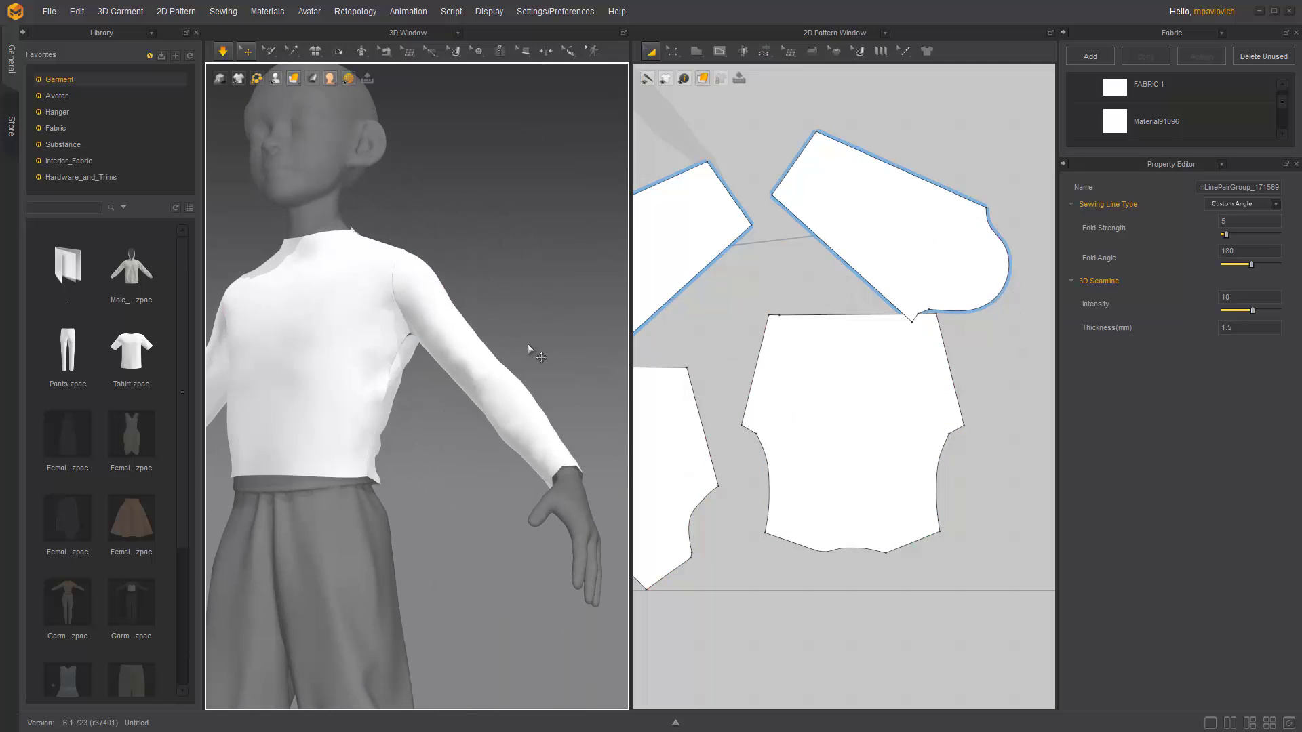
{"action": "scroll", "coordinate": [456, 354], "scroll_direction": "down", "scroll_amount": 3}
{"action": "right_click_drag", "start_coordinate": [455, 355], "coordinate": [421, 383]}
{"action": "left_click_drag", "start_coordinate": [422, 357], "coordinate": [324, 348]}
{"action": "right_click_drag", "start_coordinate": [517, 351], "coordinate": [537, 369]}
{"action": "left_click_drag", "start_coordinate": [500, 391], "coordinate": [436, 391]}
{"action": "right_click_drag", "start_coordinate": [468, 371], "coordinate": [533, 407]}
- Extend the ends of the front piece's shoulder and armhole seams to their shared corner at the avatar's right shoulder using Edit Sewing
{"action": "middle_click_drag", "start_coordinate": [705, 492], "coordinate": [908, 382]}
{"action": "scroll", "coordinate": [860, 457], "scroll_direction": "up", "scroll_amount": 3}
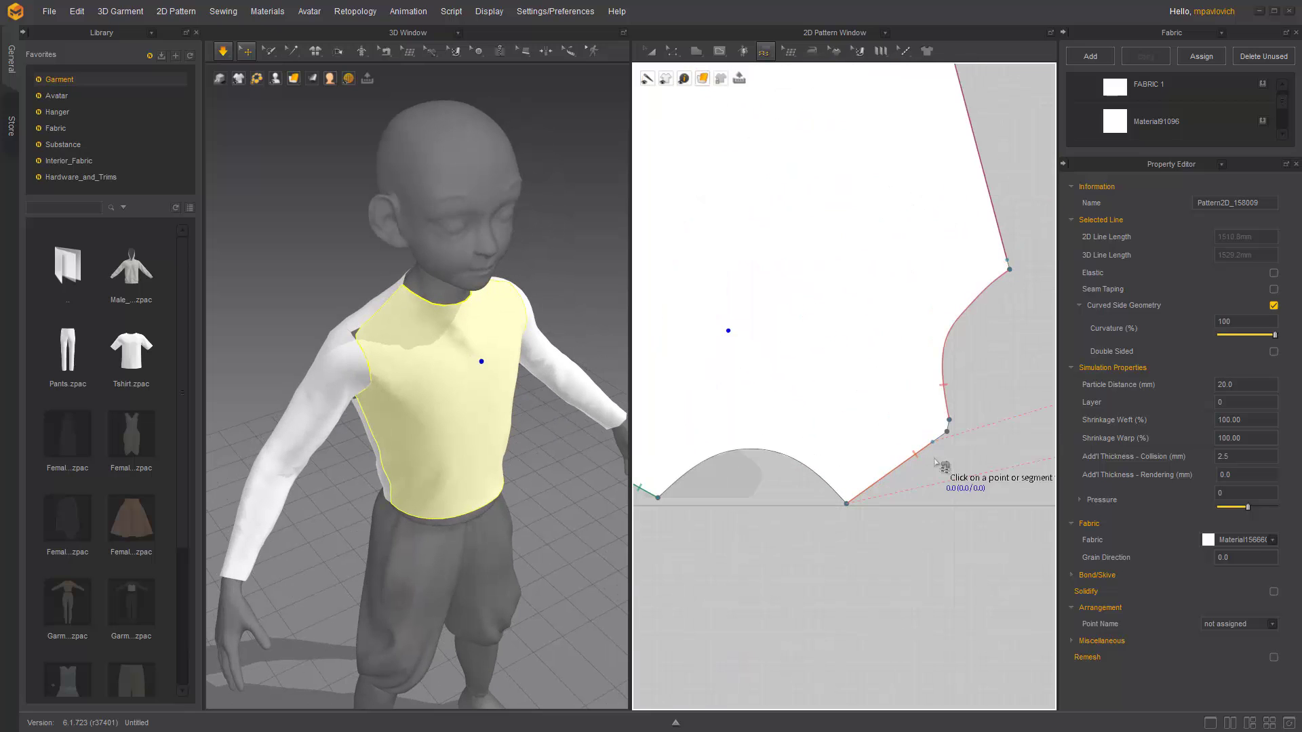
{"action": "right_click_drag", "start_coordinate": [946, 453], "coordinate": [909, 489]}
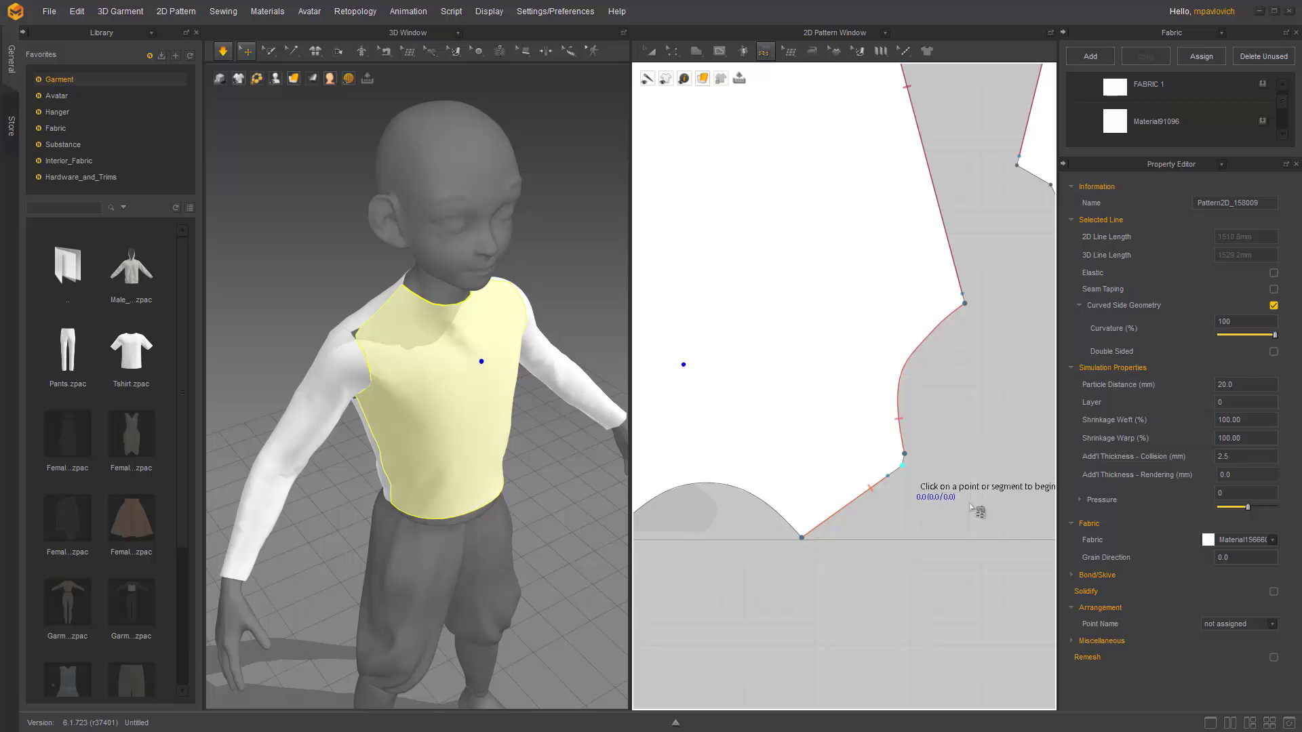
{"action": "left_click", "coordinate": [770, 63]}
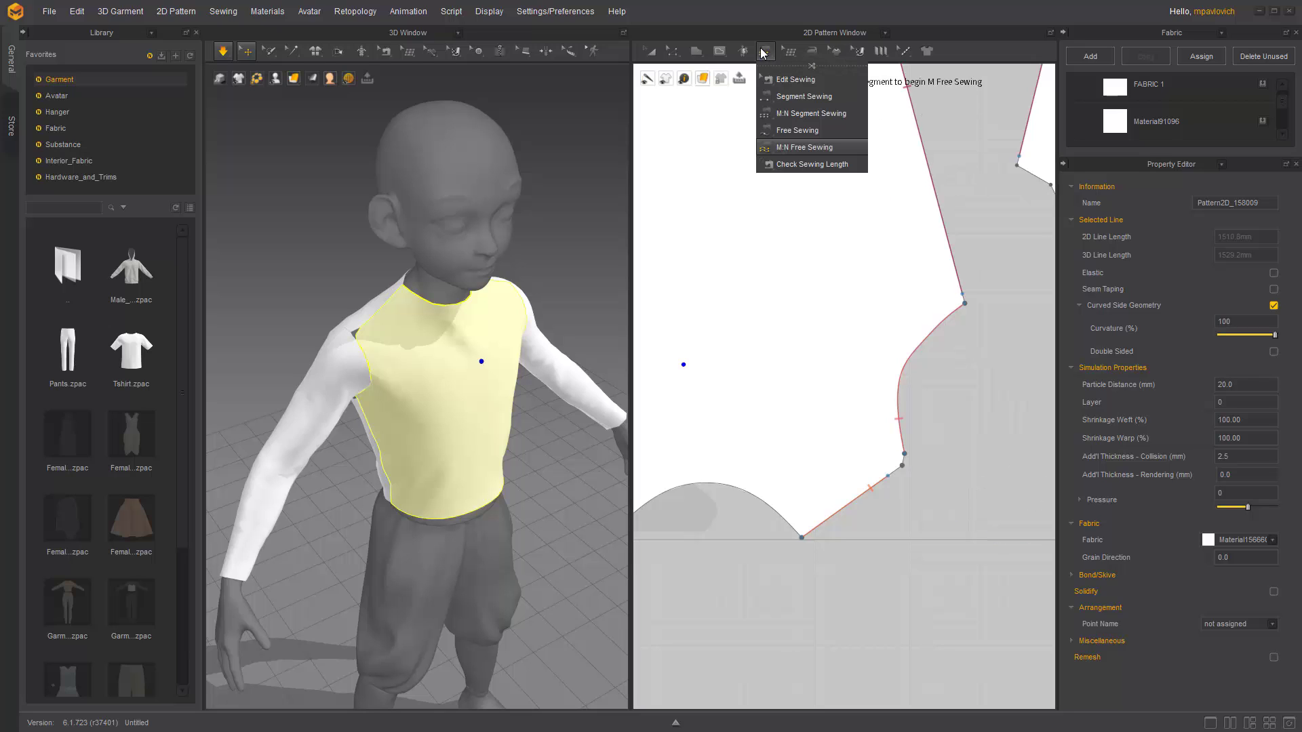
{"action": "left_click", "coordinate": [786, 78]}
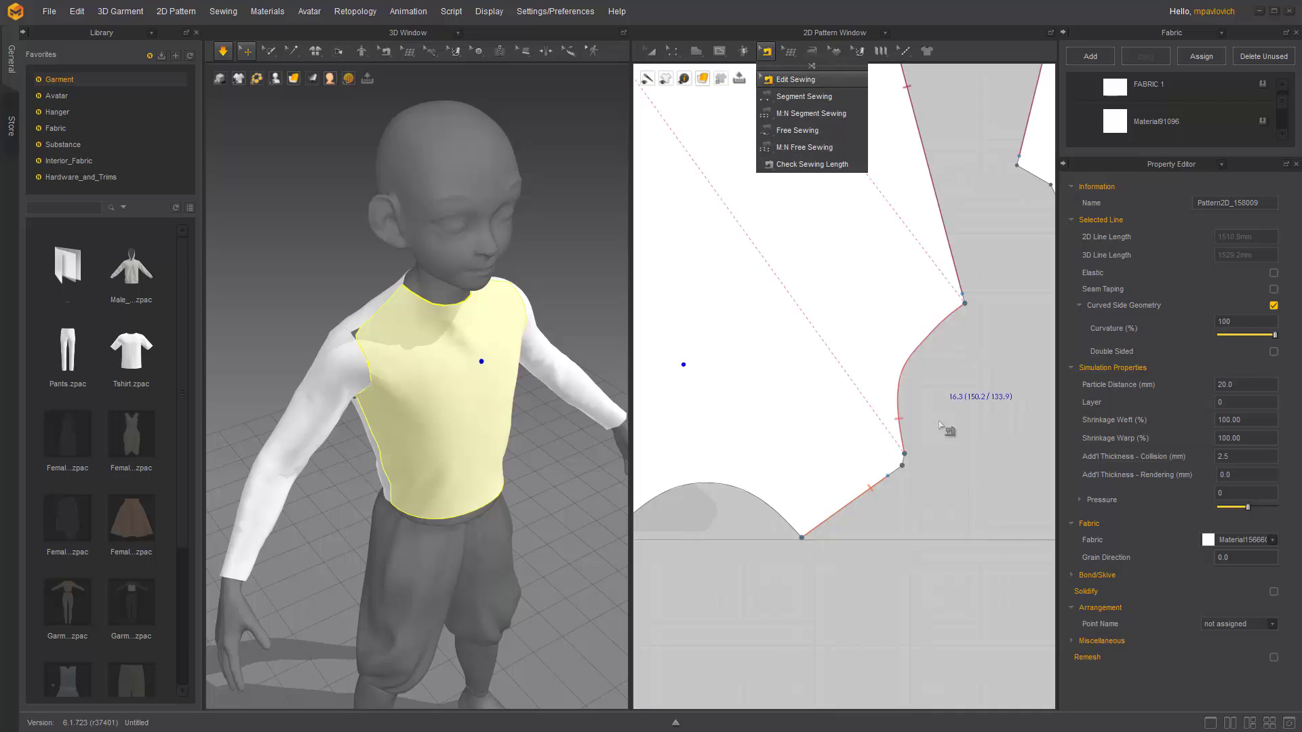
{"action": "left_click", "coordinate": [887, 477]}
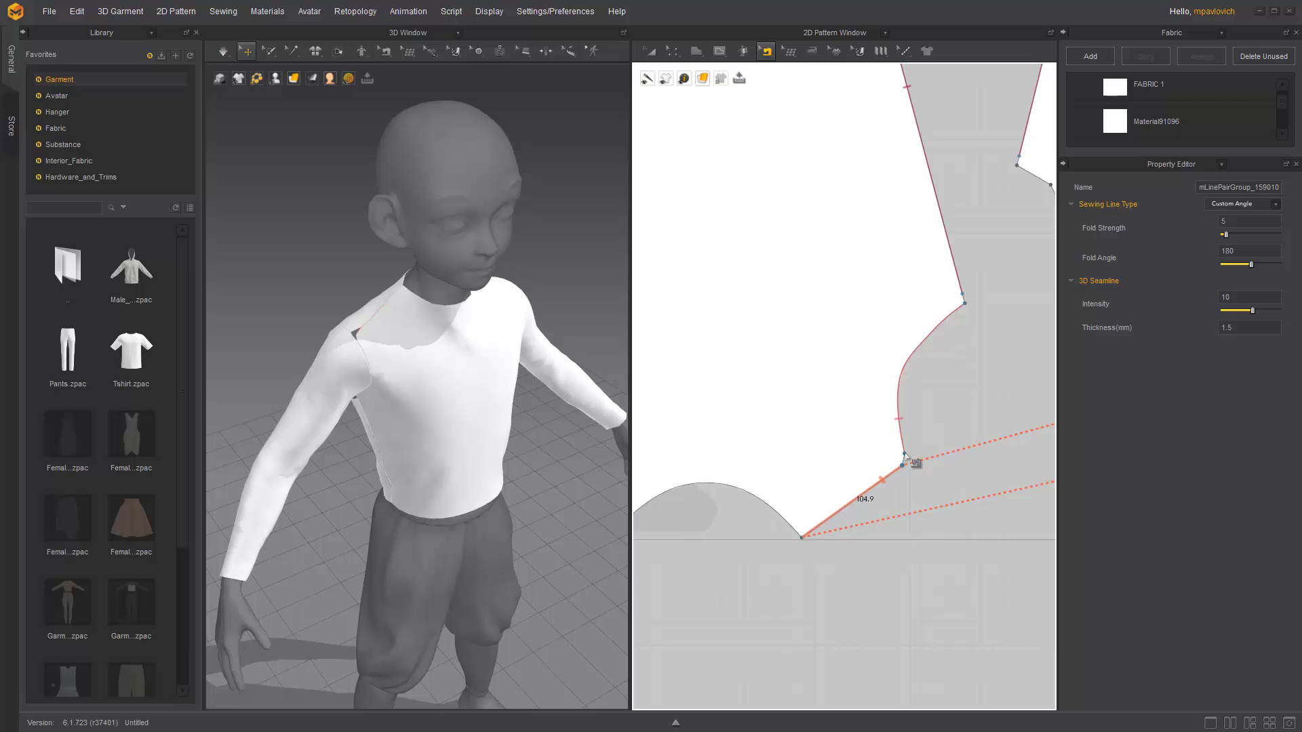
{"action": "left_click_drag", "start_coordinate": [904, 453], "coordinate": [902, 465]}
- Extend the front piece's other shoulder seam to the armhole corner, and stretch the short side and sleeve seam ends to their pattern corners
{"action": "middle_click_drag", "start_coordinate": [712, 476], "coordinate": [1004, 451]}
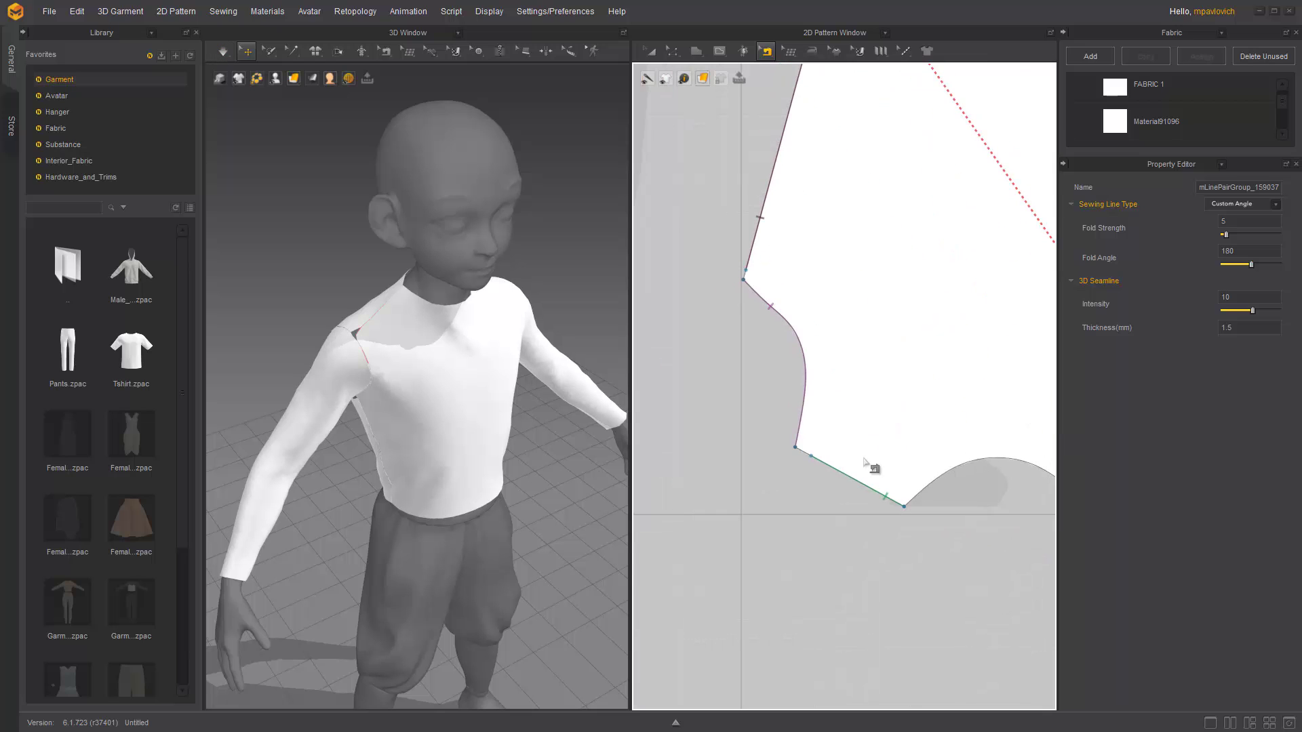
{"action": "left_click", "coordinate": [806, 455]}
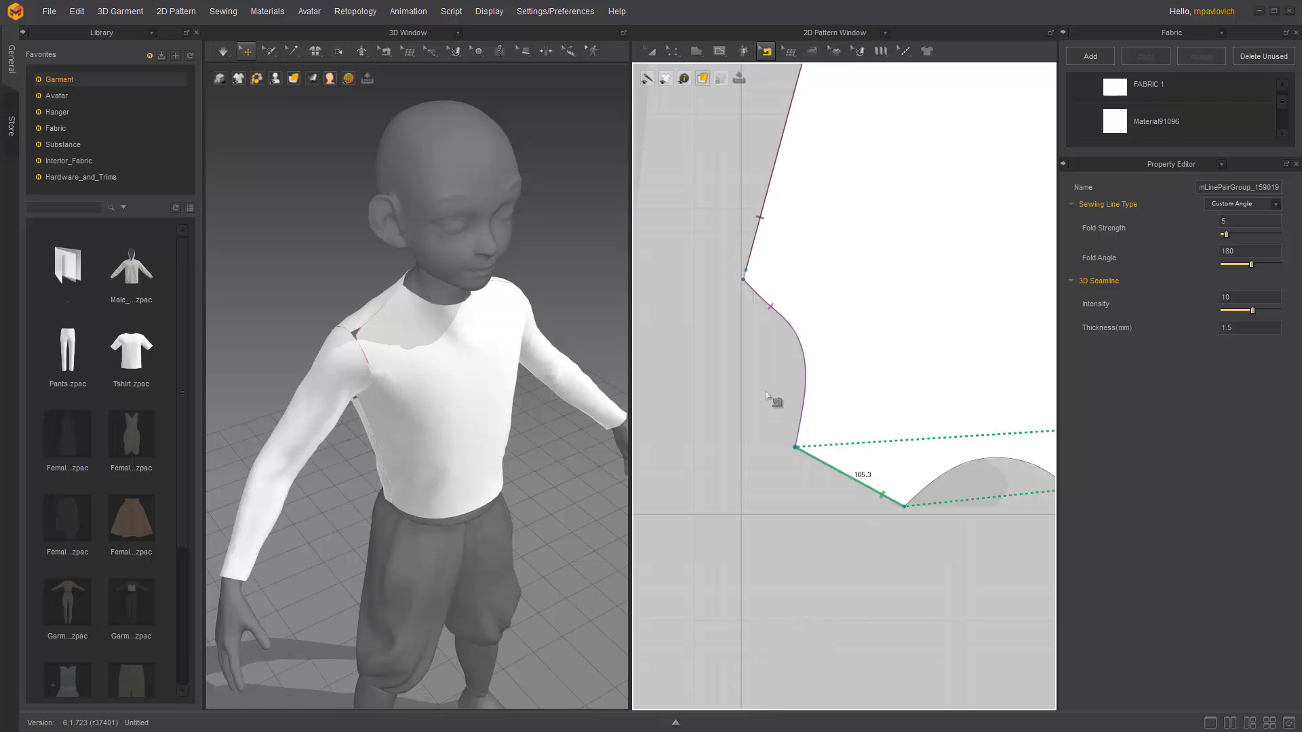
{"action": "left_click_drag", "start_coordinate": [711, 412], "coordinate": [709, 422]}
{"action": "middle_click_drag", "start_coordinate": [869, 277], "coordinate": [726, 672]}
{"action": "middle_click_drag", "start_coordinate": [725, 407], "coordinate": [793, 480]}
{"action": "left_click_drag", "start_coordinate": [744, 323], "coordinate": [738, 330]}
{"action": "middle_click_drag", "start_coordinate": [897, 611], "coordinate": [827, 242]}
{"action": "left_click_drag", "start_coordinate": [939, 441], "coordinate": [943, 468]}
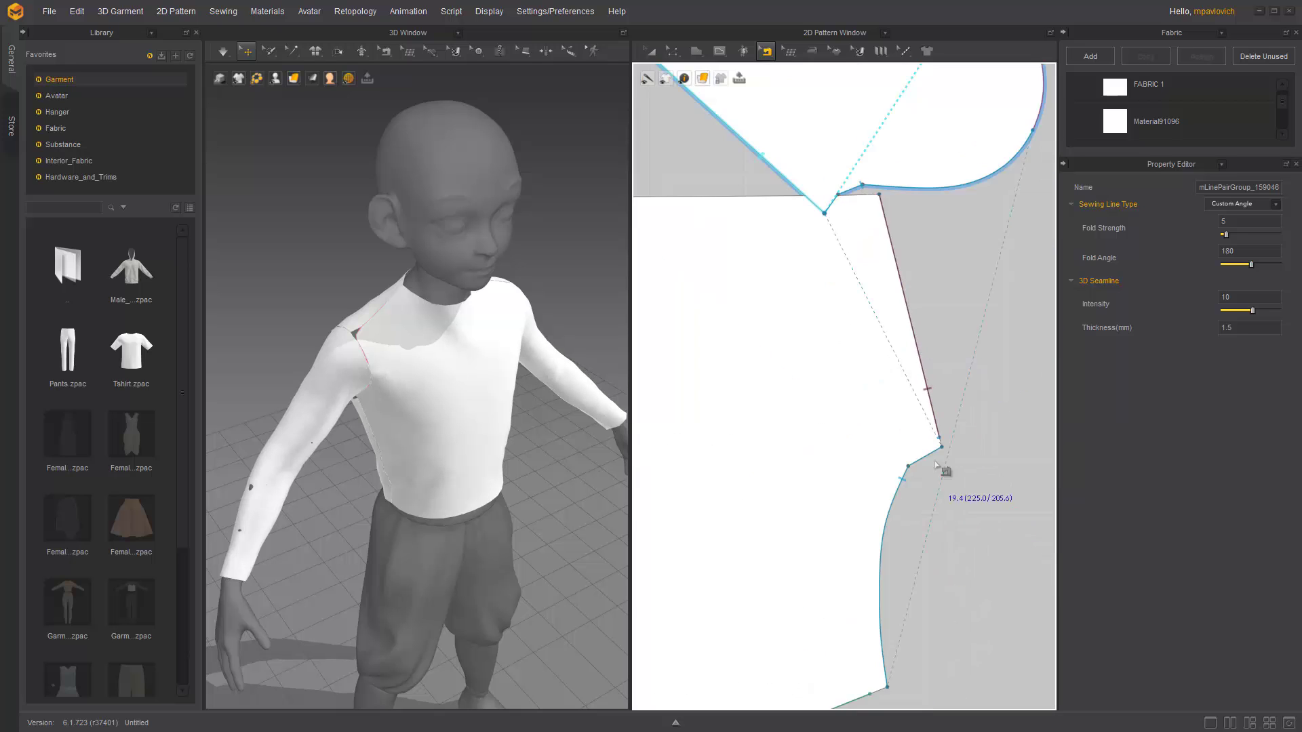
- Extend the remaining short seam ends on the front and back pieces' sides to the nearest pattern corners
{"action": "scroll", "coordinate": [882, 407], "scroll_direction": "down", "scroll_amount": 2}
{"action": "left_click", "coordinate": [821, 532]}
{"action": "middle_click_drag", "start_coordinate": [823, 535], "coordinate": [1041, 574]}
{"action": "left_click", "coordinate": [924, 343]}
{"action": "middle_click_drag", "start_coordinate": [1017, 366], "coordinate": [719, 467]}
{"action": "scroll", "coordinate": [851, 507], "scroll_direction": "down", "scroll_amount": 3}
{"action": "scroll", "coordinate": [875, 491], "scroll_direction": "up", "scroll_amount": 3}
{"action": "scroll", "coordinate": [895, 481], "scroll_direction": "down", "scroll_amount": 3}
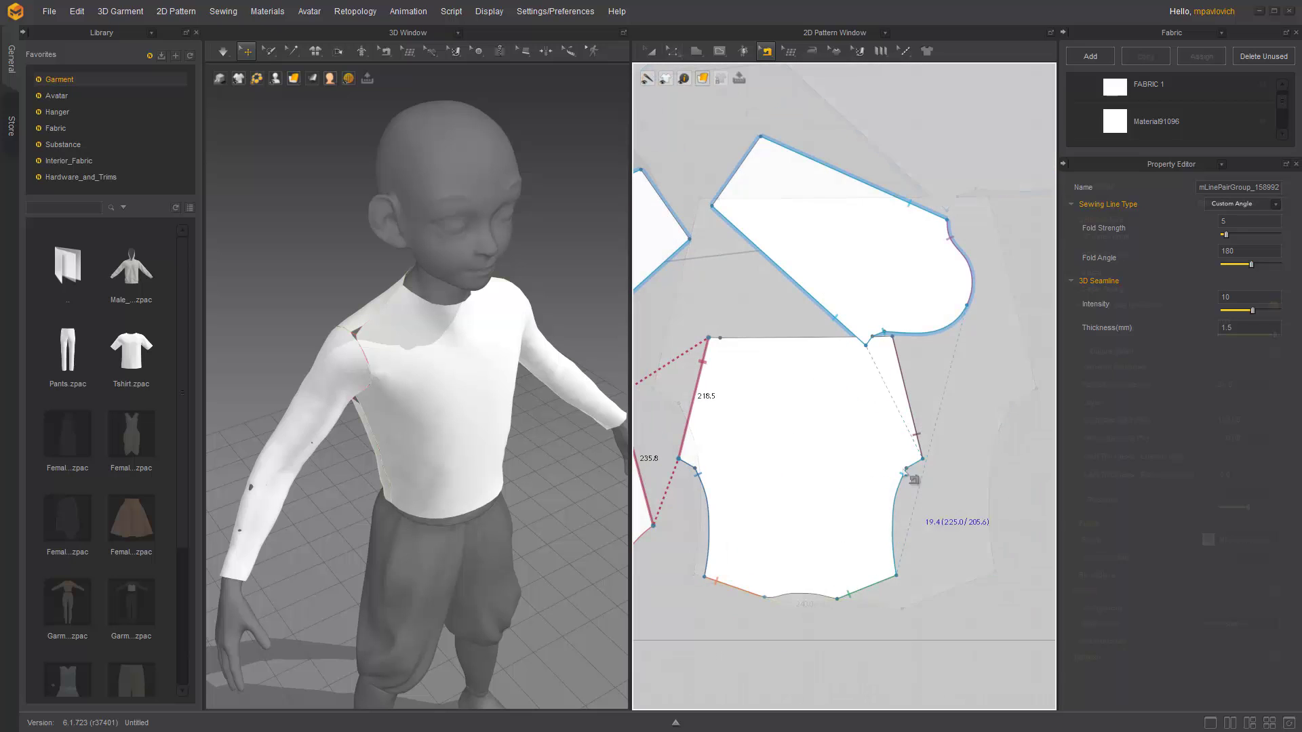
- Convert the curve point where the back piece's neckline meets its shoulder edge into a segment point with Edit Curve Point
{"action": "middle_click_drag", "start_coordinate": [826, 419], "coordinate": [834, 492]}
{"action": "scroll", "coordinate": [832, 492], "scroll_direction": "down", "scroll_amount": 4}
{"action": "scroll", "coordinate": [833, 495], "scroll_direction": "up", "scroll_amount": 5}
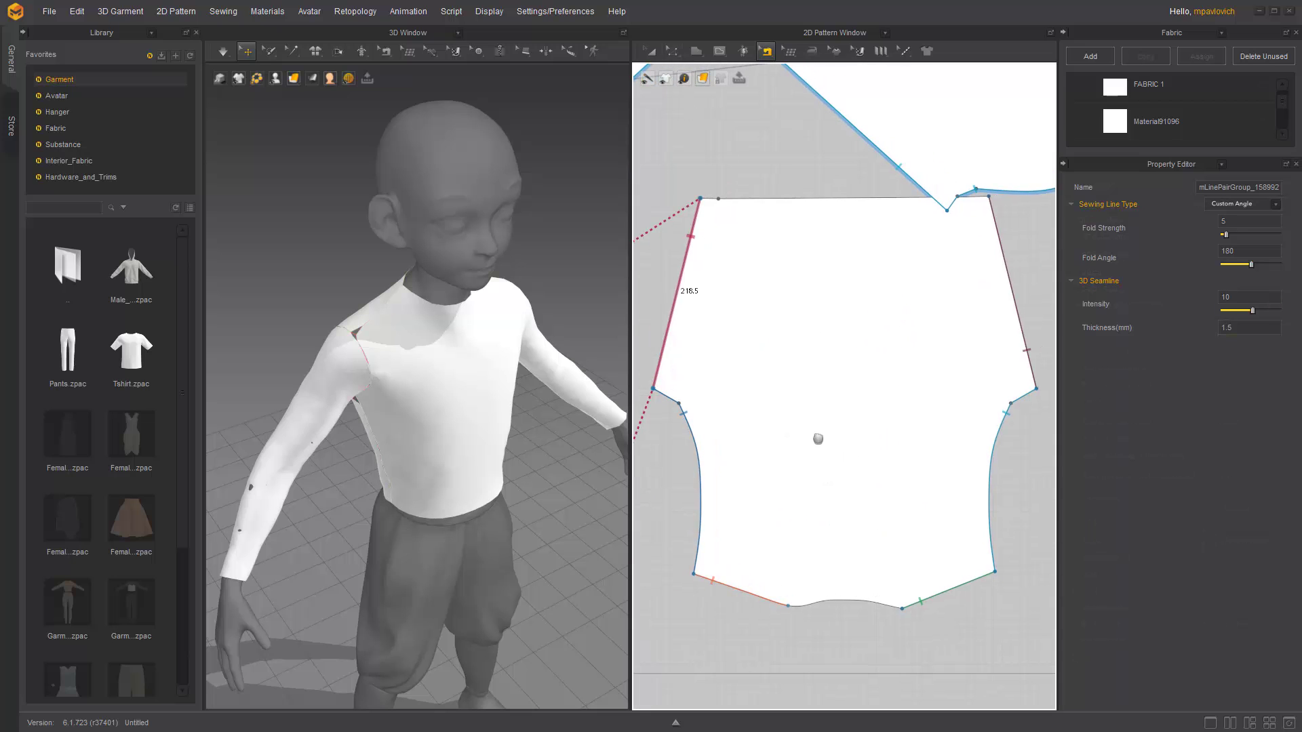
{"action": "key", "text": "z"}
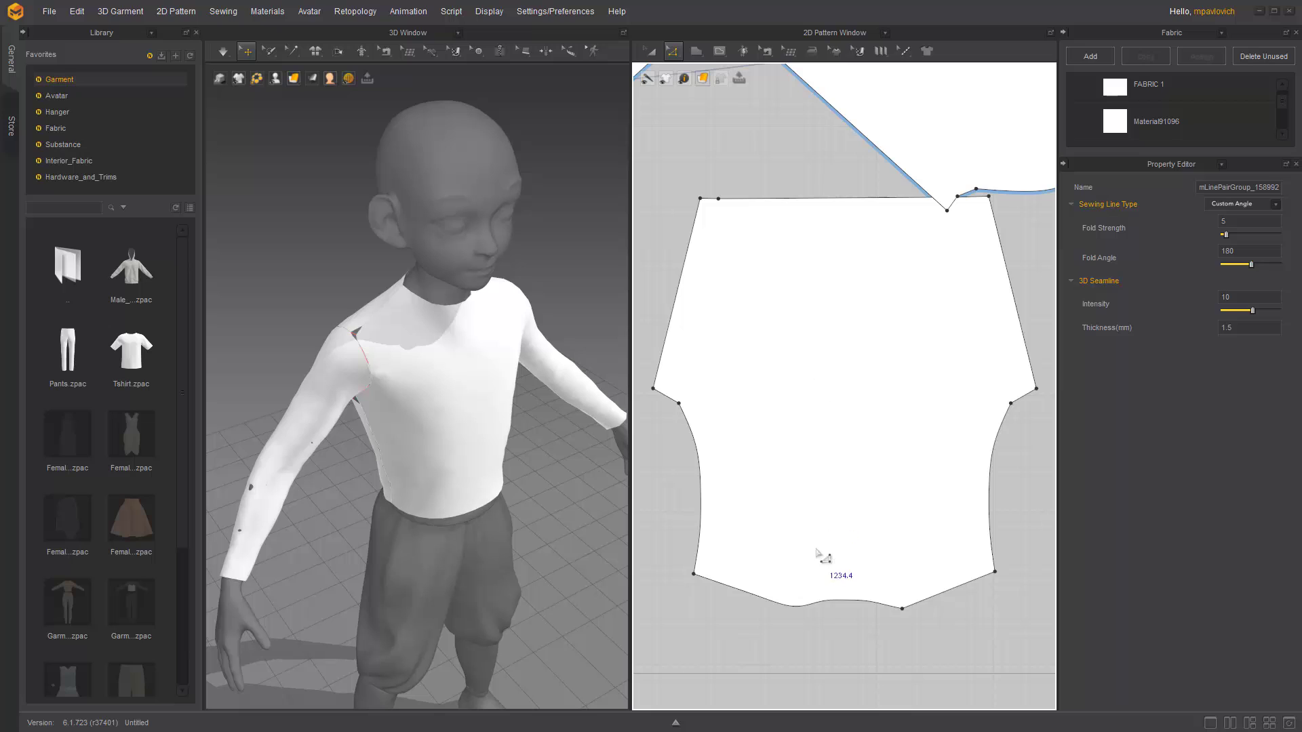
{"action": "left_click", "coordinate": [810, 604]}
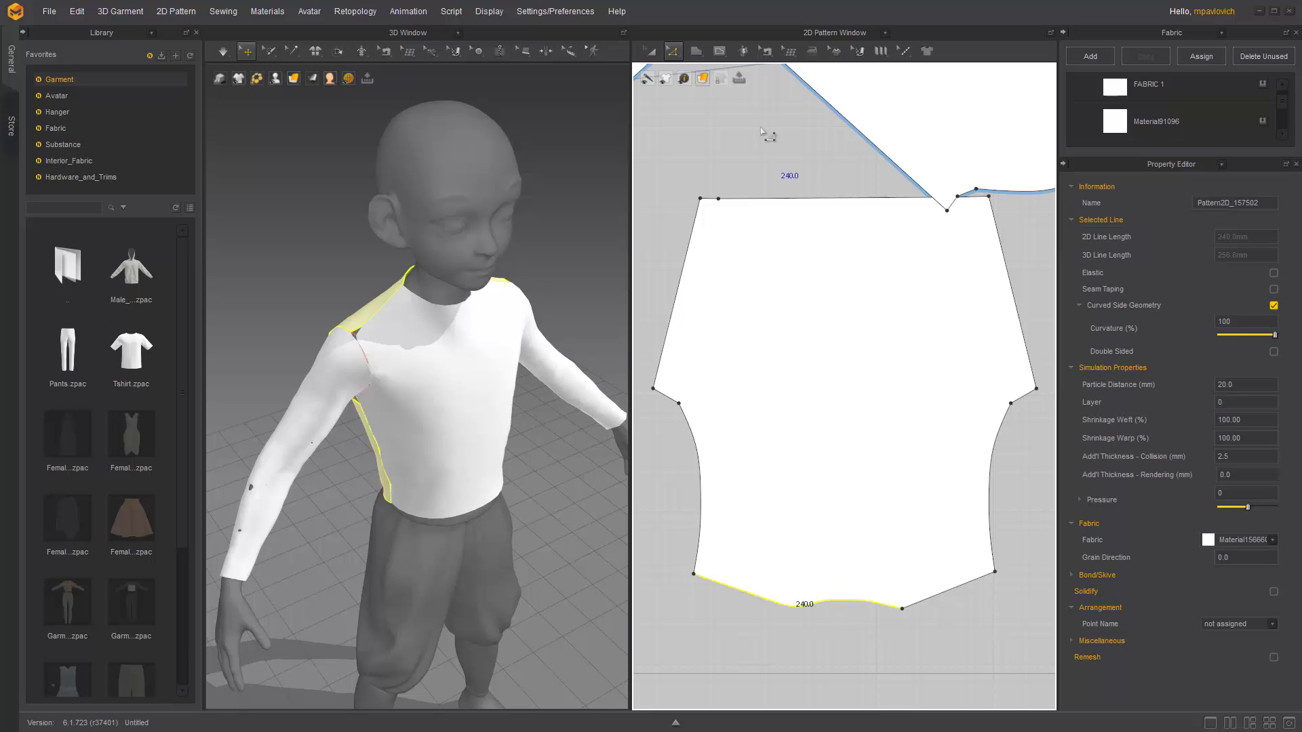
{"action": "left_click", "coordinate": [675, 51]}
{"action": "left_click", "coordinate": [705, 113]}
{"action": "right_click", "coordinate": [800, 609]}
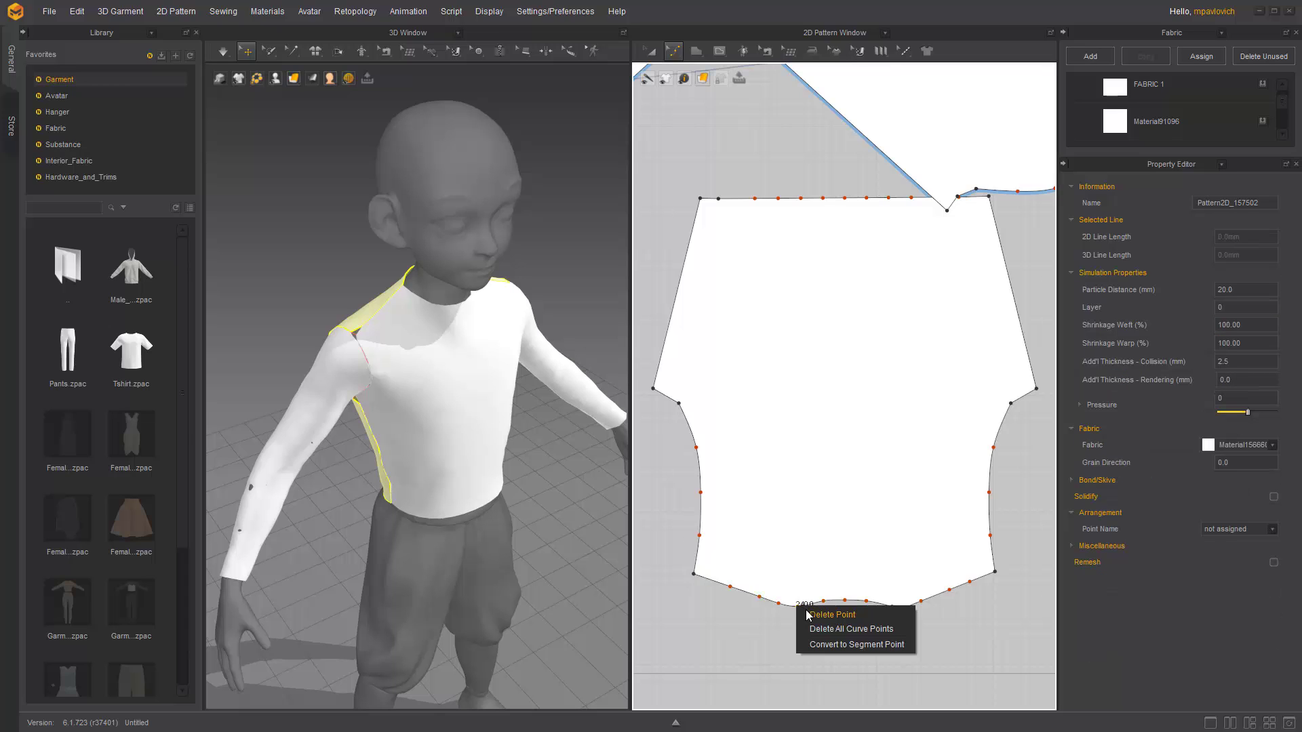
{"action": "left_click", "coordinate": [814, 643]}
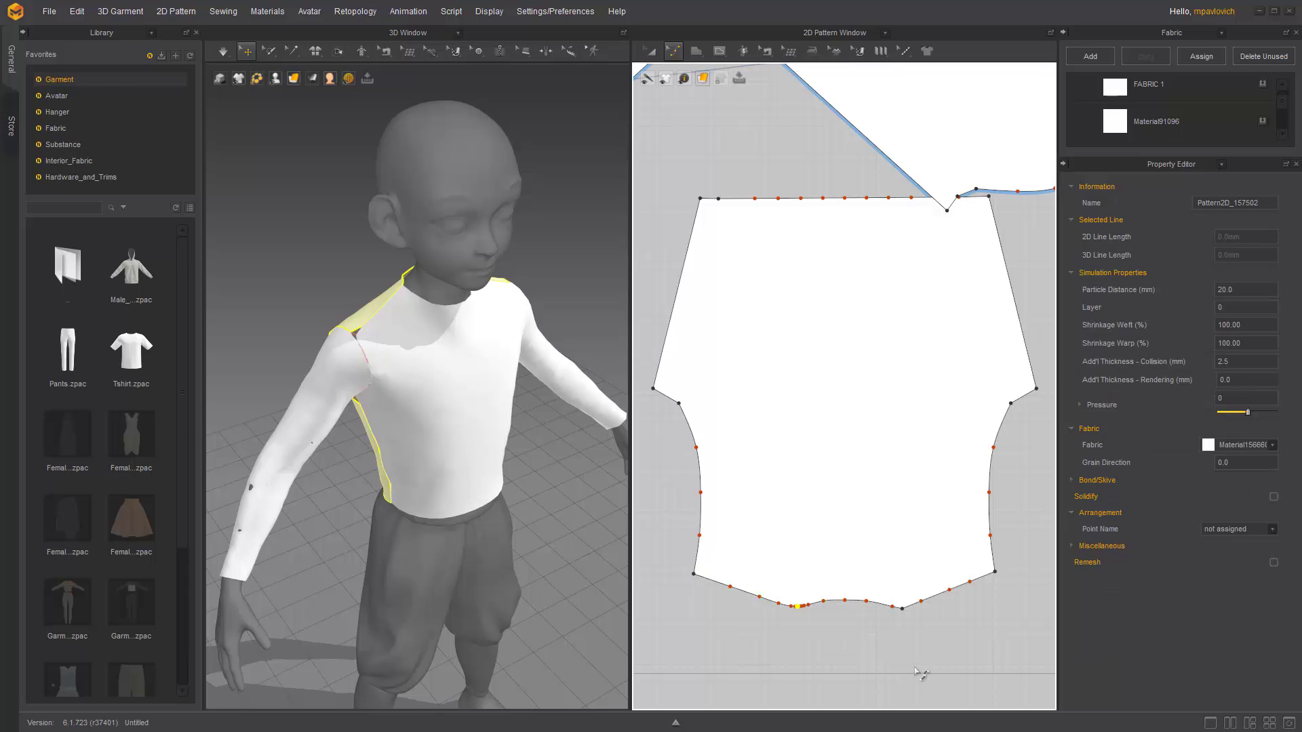
{"action": "left_click", "coordinate": [672, 52]}
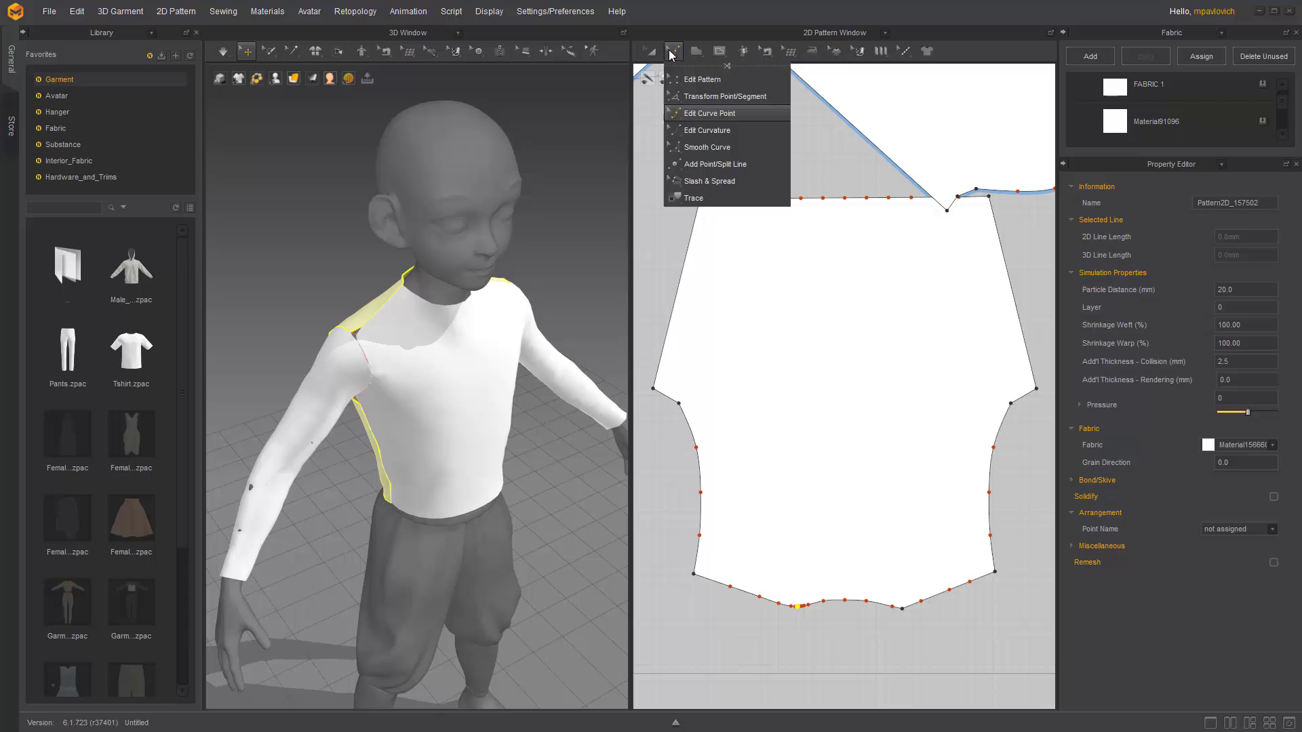
{"action": "left_click", "coordinate": [685, 97]}
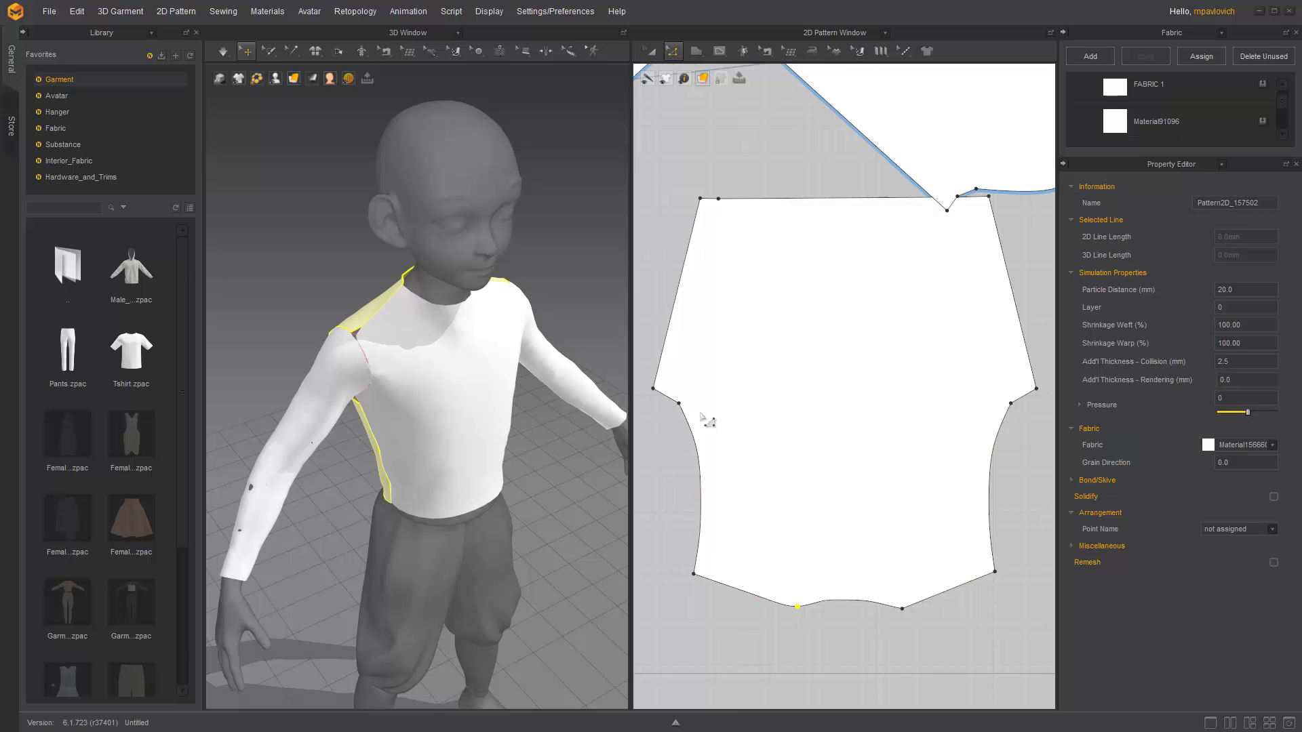
- Convert the segment points just inside both underarm corners of the back piece to curve points to round the armholes
{"action": "right_click", "coordinate": [679, 404]}
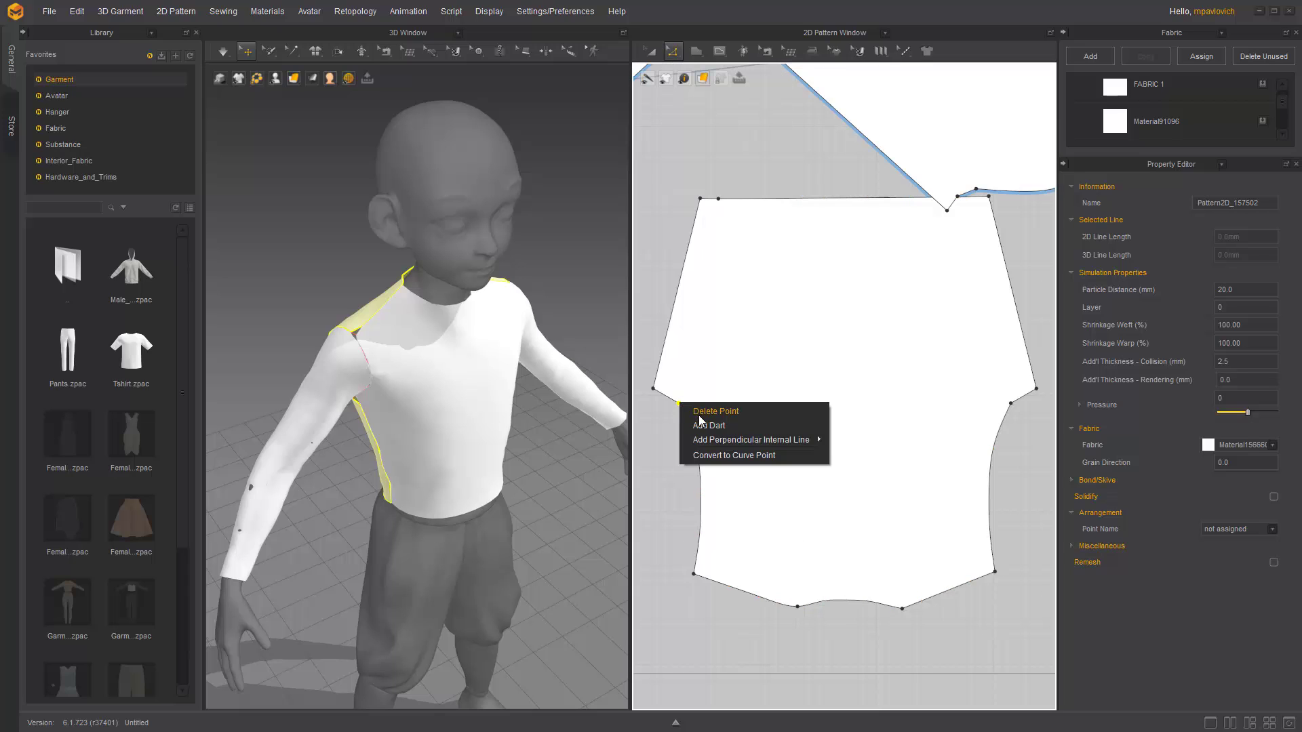
{"action": "left_click", "coordinate": [714, 455]}
{"action": "right_click", "coordinate": [1010, 404]}
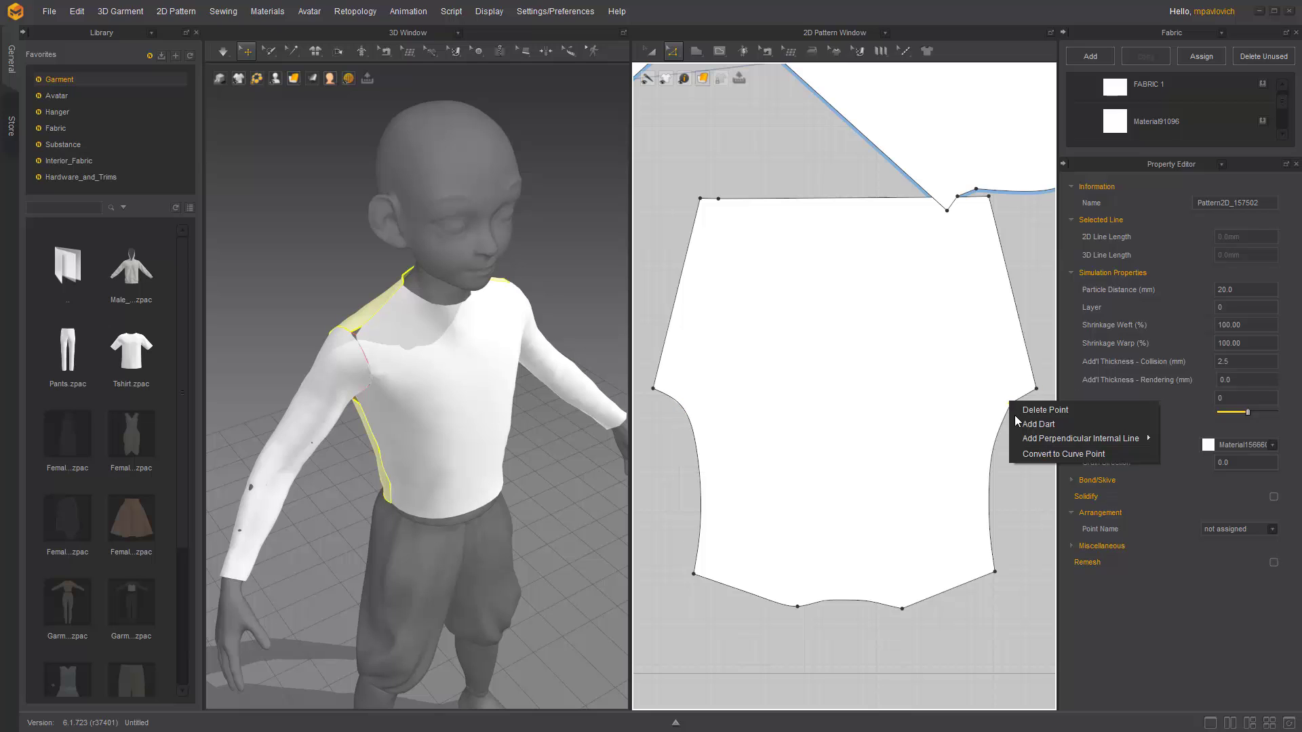
{"action": "left_click", "coordinate": [1024, 453]}
{"action": "scroll", "coordinate": [1011, 447], "scroll_direction": "down", "scroll_amount": 3}
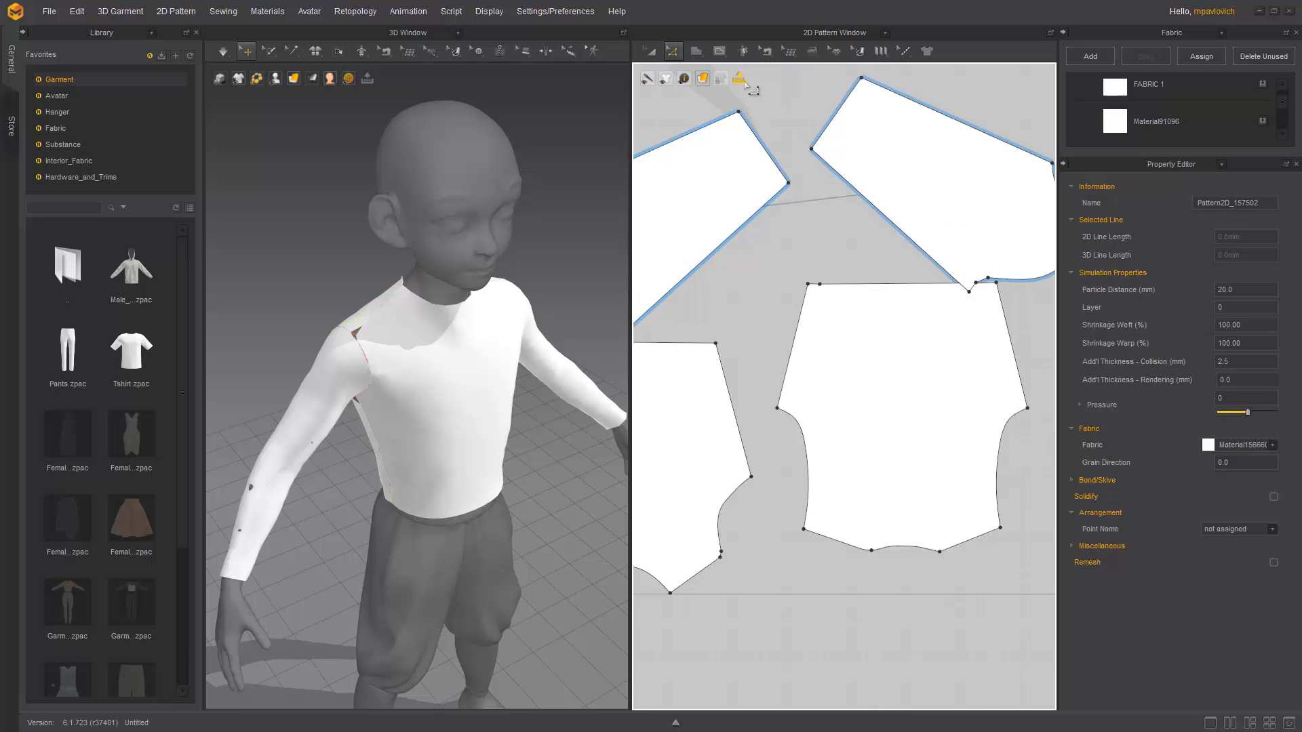
- Delete the extra point beside the corner on the back piece's hem edge
{"action": "key", "text": "x"}
{"action": "scroll", "coordinate": [841, 268], "scroll_direction": "up", "scroll_amount": 3}
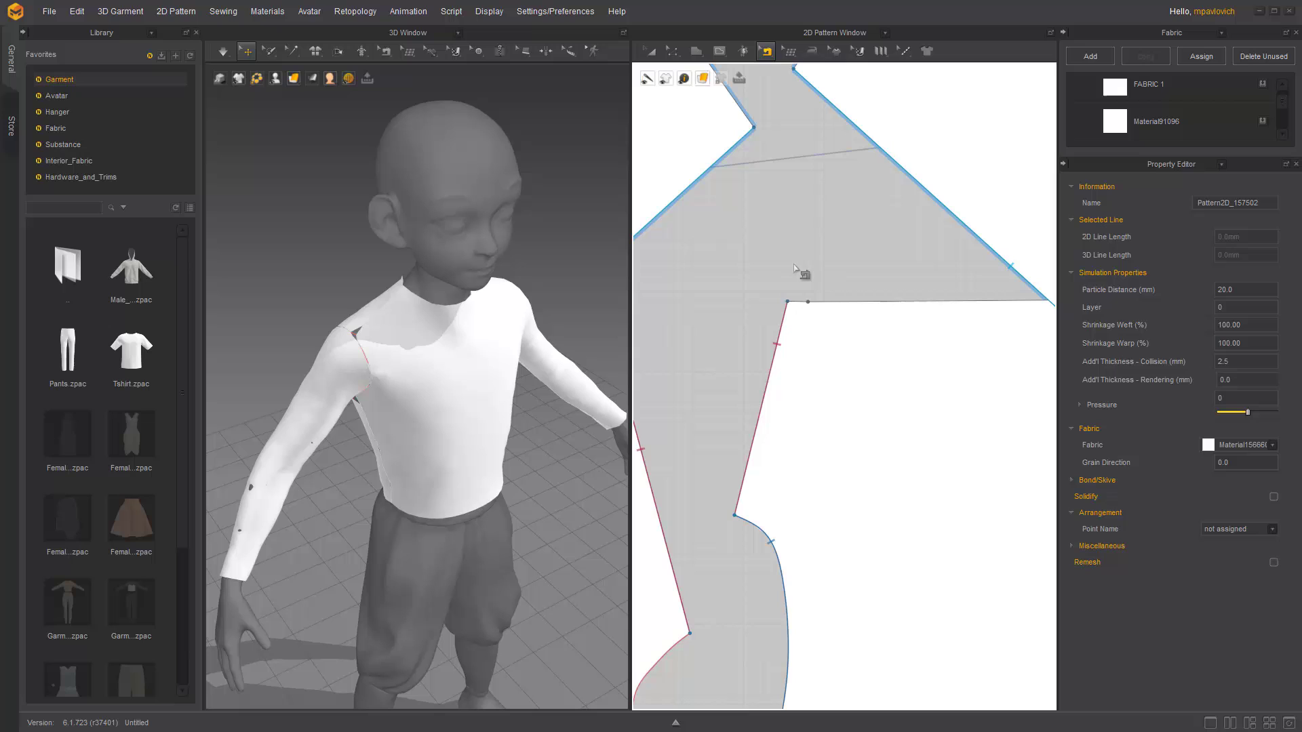
{"action": "left_click", "coordinate": [673, 51]}
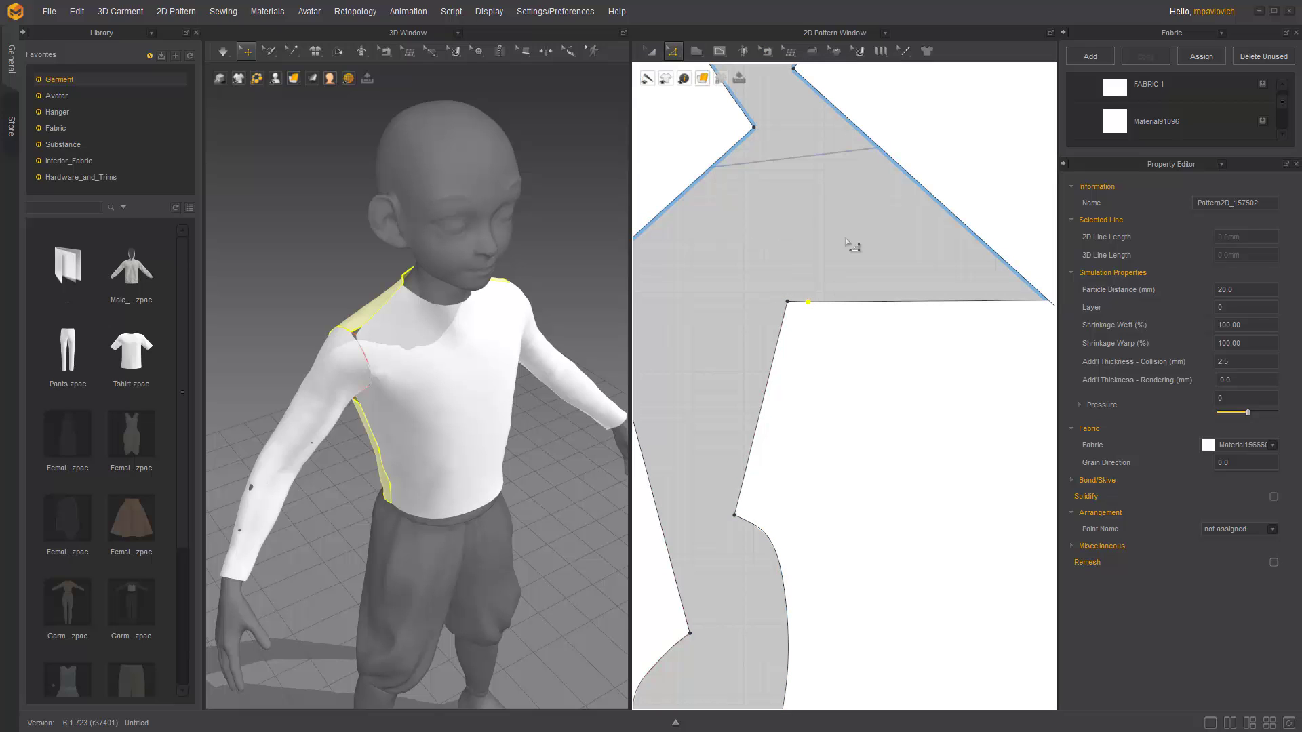
{"action": "key", "text": "Delete"}
{"action": "scroll", "coordinate": [832, 245], "scroll_direction": "down", "scroll_amount": 3}
{"action": "middle_click_drag", "start_coordinate": [817, 256], "coordinate": [989, 271]}
{"action": "middle_click_drag", "start_coordinate": [830, 408], "coordinate": [782, 376]}
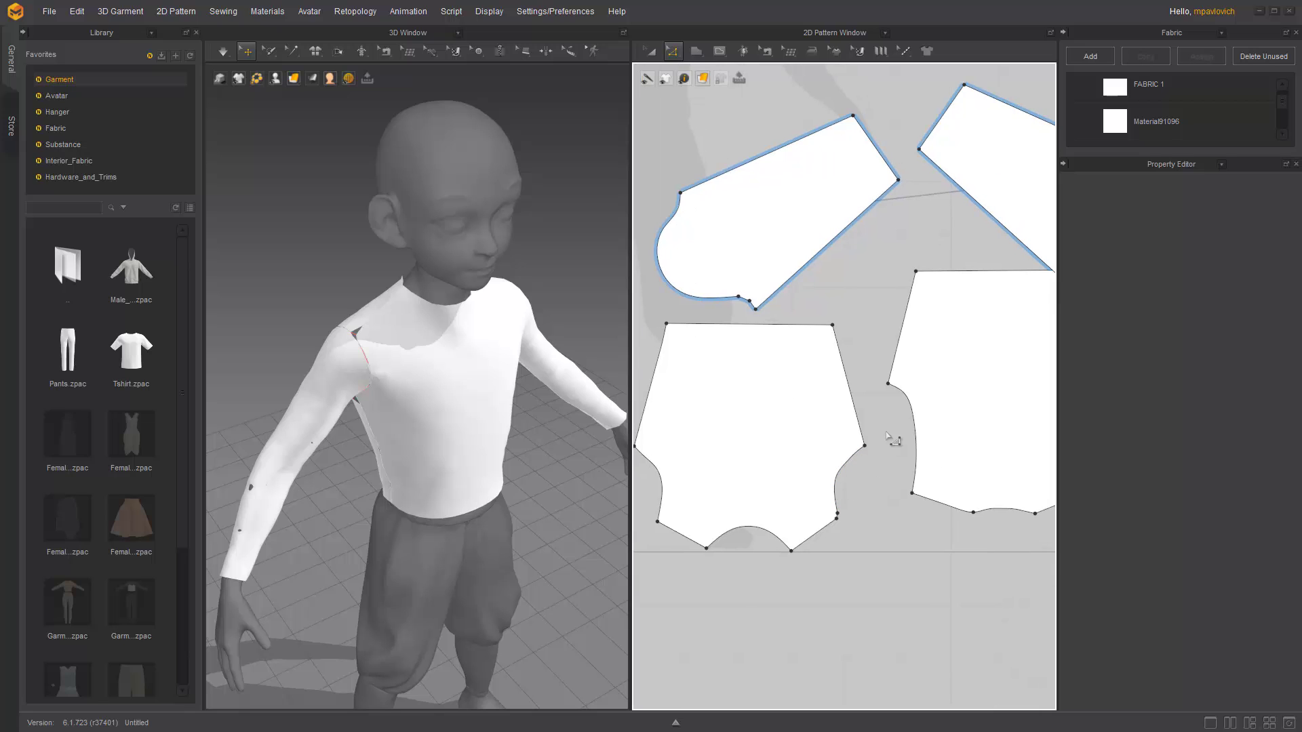
{"action": "scroll", "coordinate": [893, 440], "scroll_direction": "down", "scroll_amount": 4}
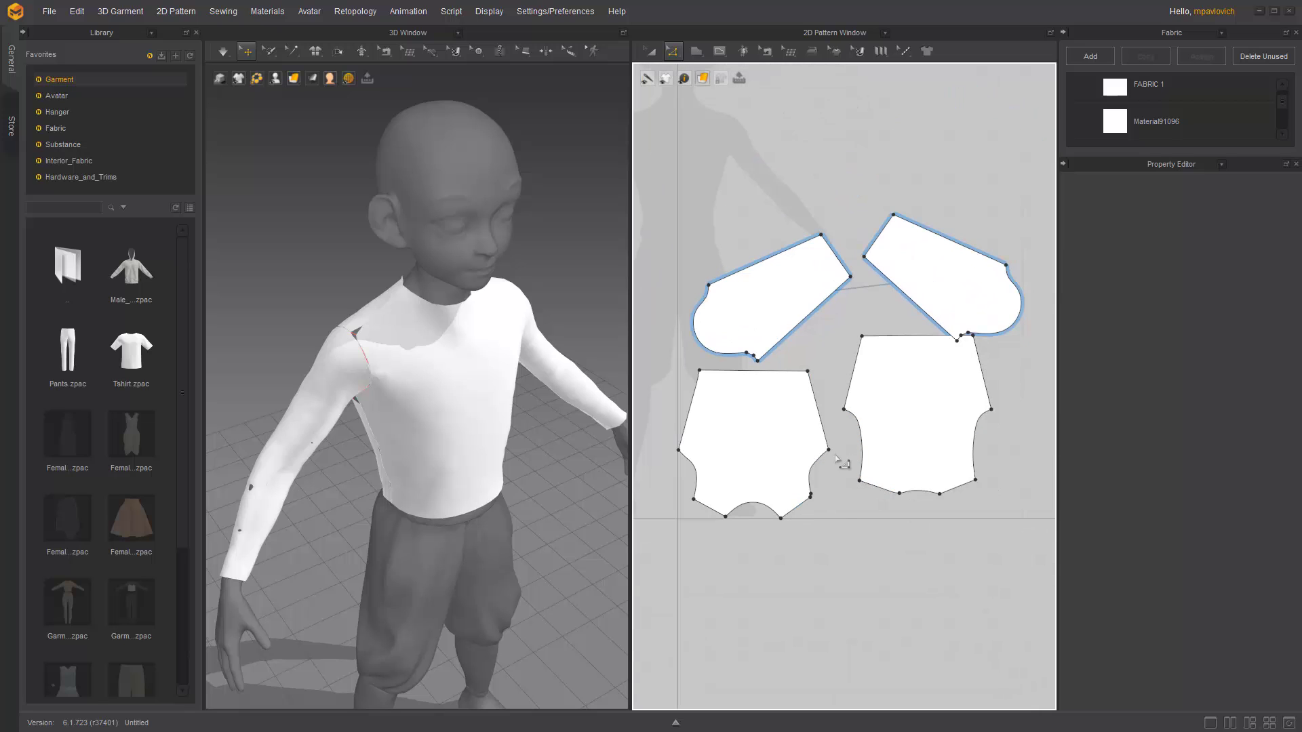
- Simulate the garment and tug the shirt to check the cleaned-up pattern seams
{"action": "right_click_drag", "start_coordinate": [514, 348], "coordinate": [436, 343]}
{"action": "key", "text": "space"}
{"action": "scroll", "coordinate": [493, 282], "scroll_direction": "down", "scroll_amount": 3}
{"action": "left_click_drag", "start_coordinate": [419, 344], "coordinate": [427, 302]}
{"action": "left_click", "coordinate": [375, 347]}
- Close the gap between the two seam ends on the cap of the avatar's right sleeve using Edit Sewing
{"action": "scroll", "coordinate": [427, 360], "scroll_direction": "up", "scroll_amount": 4}
{"action": "right_click_drag", "start_coordinate": [427, 360], "coordinate": [395, 409]}
{"action": "left_click", "coordinate": [380, 173]}
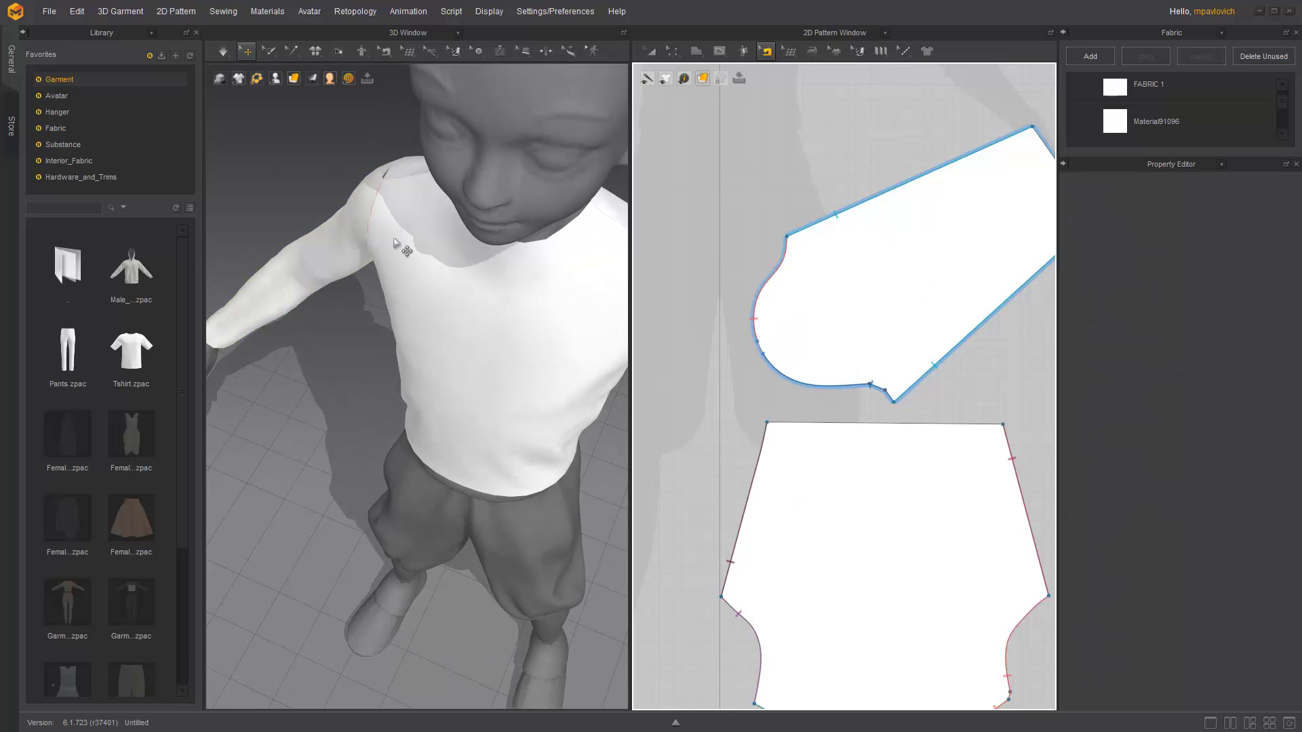
{"action": "right_click_drag", "start_coordinate": [351, 208], "coordinate": [417, 171]}
{"action": "left_click", "coordinate": [392, 186]}
{"action": "scroll", "coordinate": [759, 373], "scroll_direction": "up", "scroll_amount": 3}
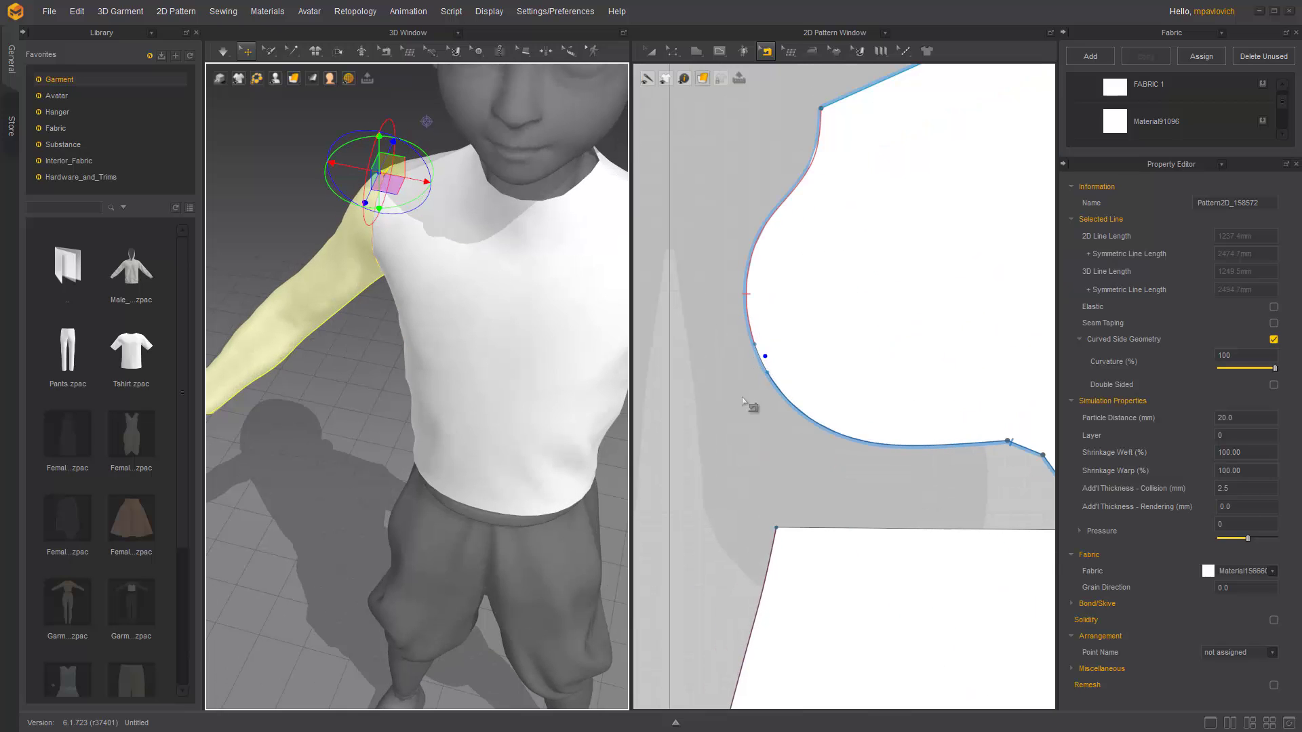
{"action": "left_click_drag", "start_coordinate": [767, 374], "coordinate": [735, 419]}
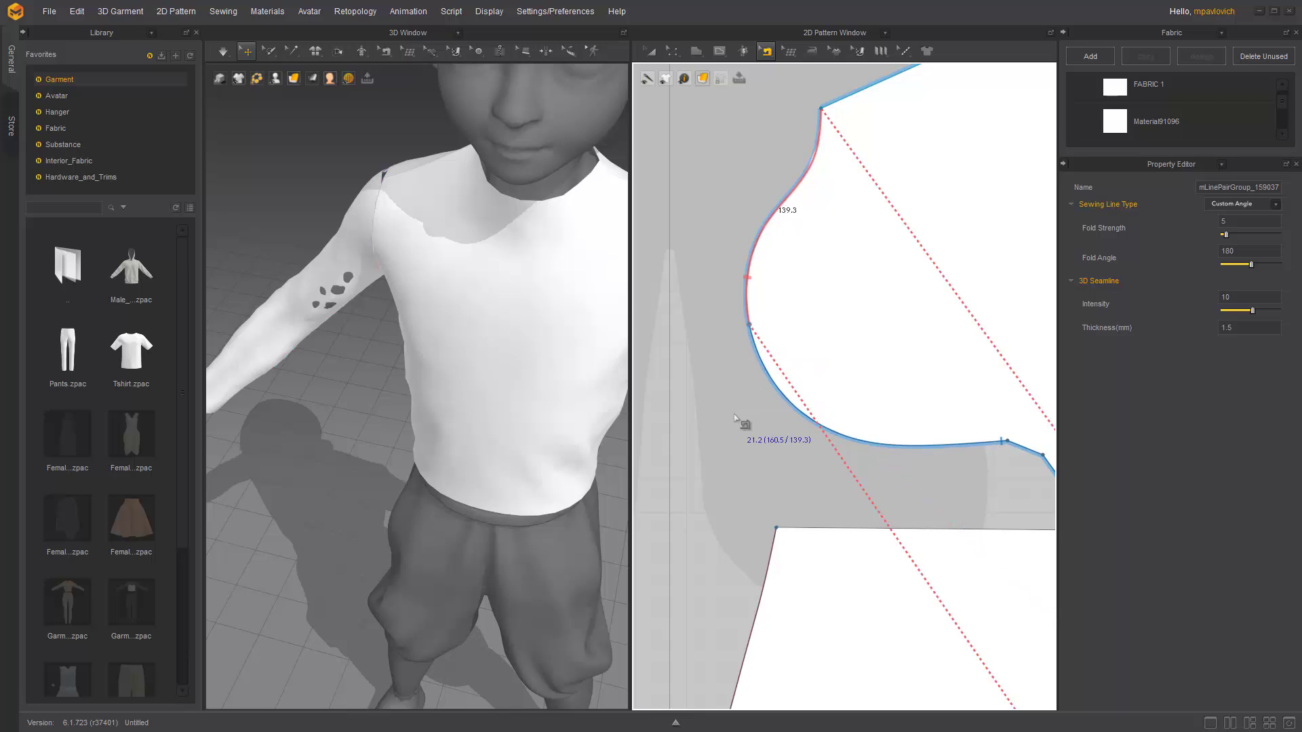
{"action": "scroll", "coordinate": [735, 418], "scroll_direction": "down", "scroll_amount": 4}
- Run the simulation again and tug the back of the shirt to settle the sleeve seams
{"action": "key", "text": "space"}
{"action": "right_click_drag", "start_coordinate": [456, 348], "coordinate": [315, 338]}
{"action": "scroll", "coordinate": [499, 303], "scroll_direction": "down", "scroll_amount": 4}
{"action": "left_click_drag", "start_coordinate": [303, 301], "coordinate": [335, 288]}
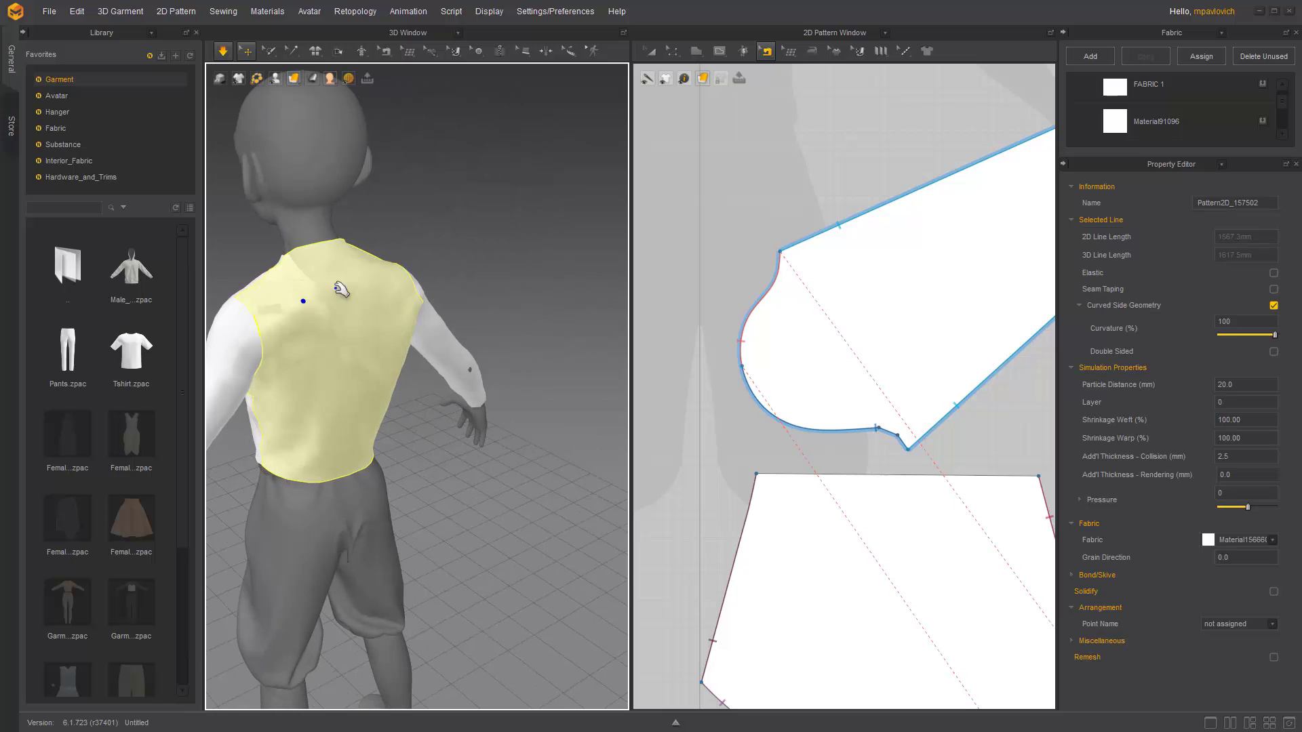
{"action": "right_click_drag", "start_coordinate": [340, 290], "coordinate": [404, 314]}
{"action": "scroll", "coordinate": [468, 310], "scroll_direction": "up", "scroll_amount": 3}
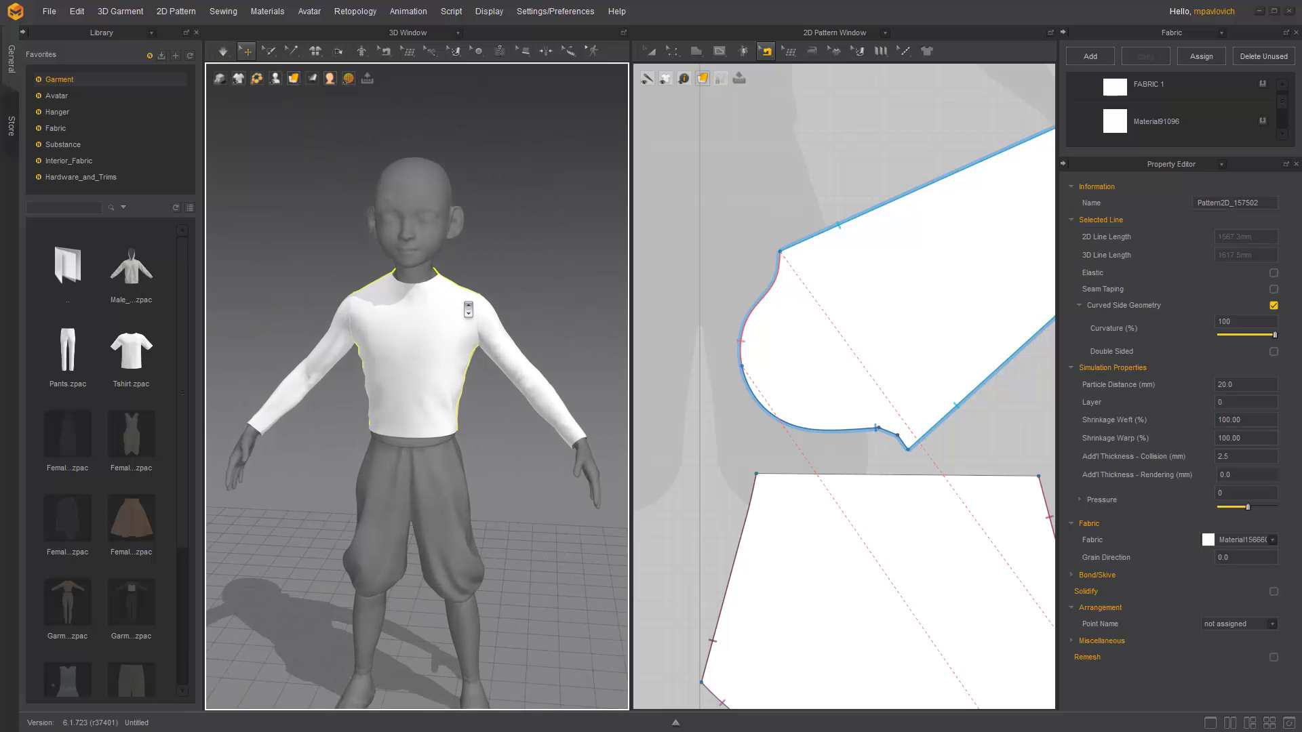
{"action": "scroll", "coordinate": [468, 310], "scroll_direction": "up", "scroll_amount": 2}
{"action": "key", "text": "space"}
- Set the particle distance of all four pattern pieces to 8 mm and simulate the finer mesh
{"action": "scroll", "coordinate": [816, 231], "scroll_direction": "down", "scroll_amount": 6}
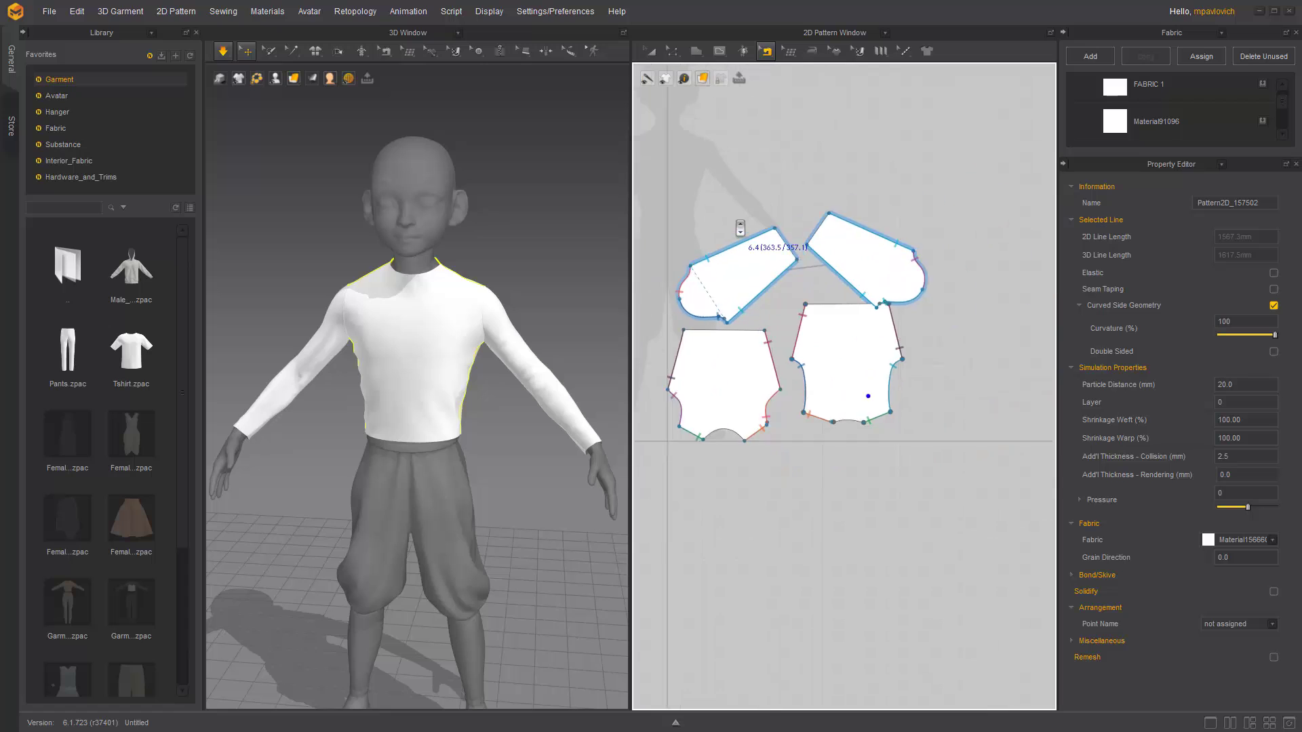
{"action": "key", "text": "a"}
{"action": "left_click_drag", "start_coordinate": [688, 196], "coordinate": [965, 470]}
{"action": "double_click", "coordinate": [1230, 418]}
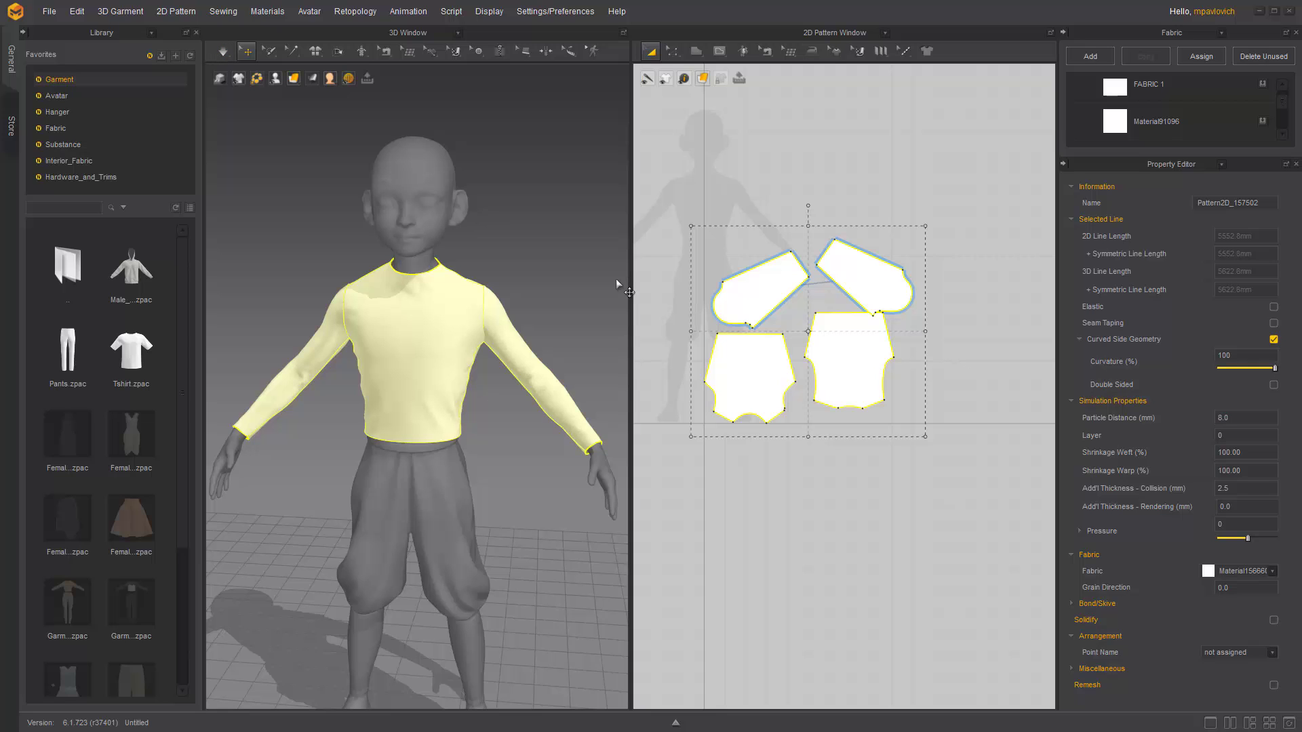
{"action": "left_click", "coordinate": [222, 51]}
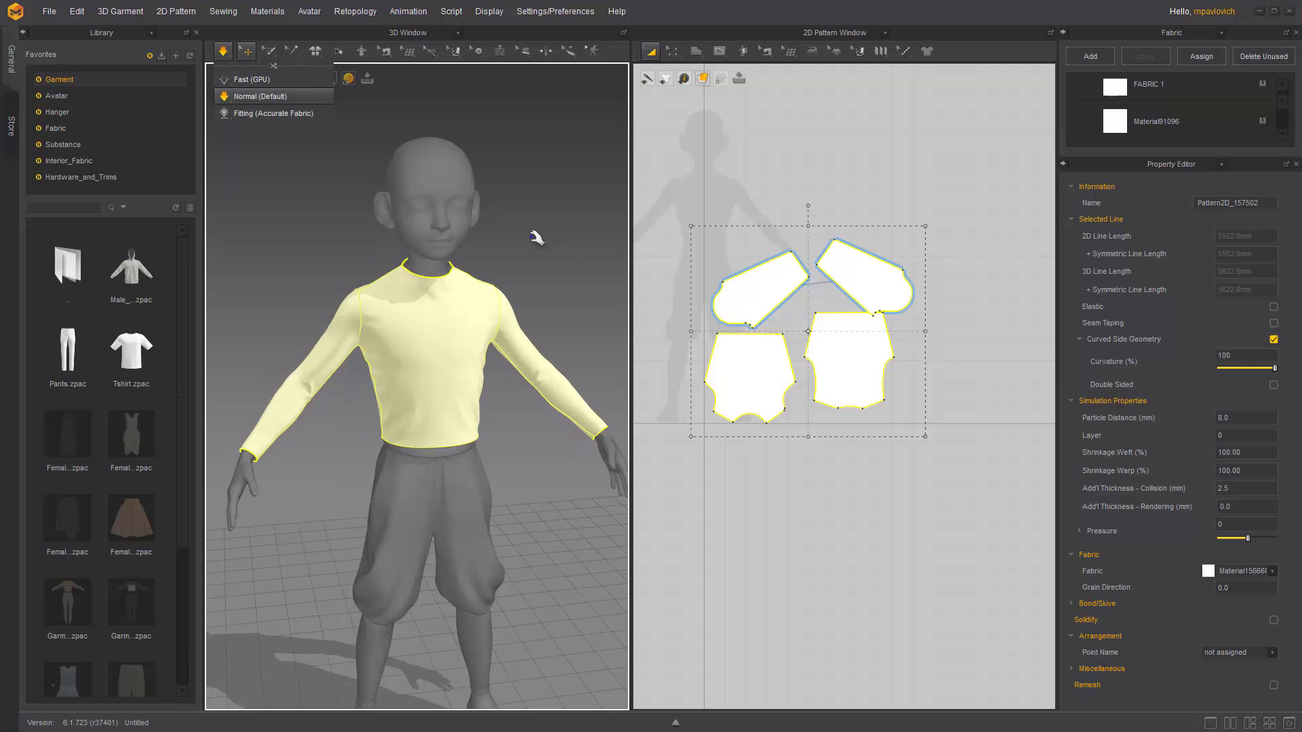
{"action": "scroll", "coordinate": [474, 263], "scroll_direction": "up", "scroll_amount": 3}
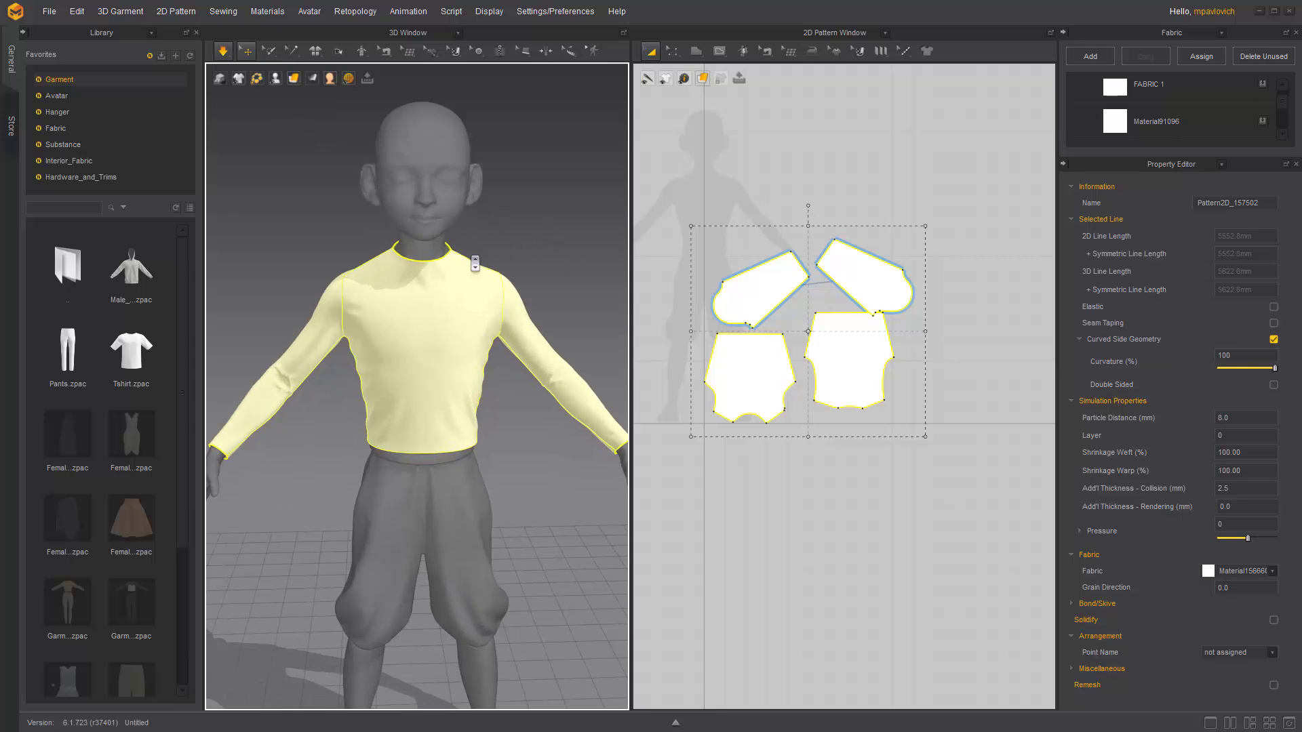
- Assign the Material91096 fabric to all four shirt pattern pieces
{"action": "left_click", "coordinate": [1183, 121]}
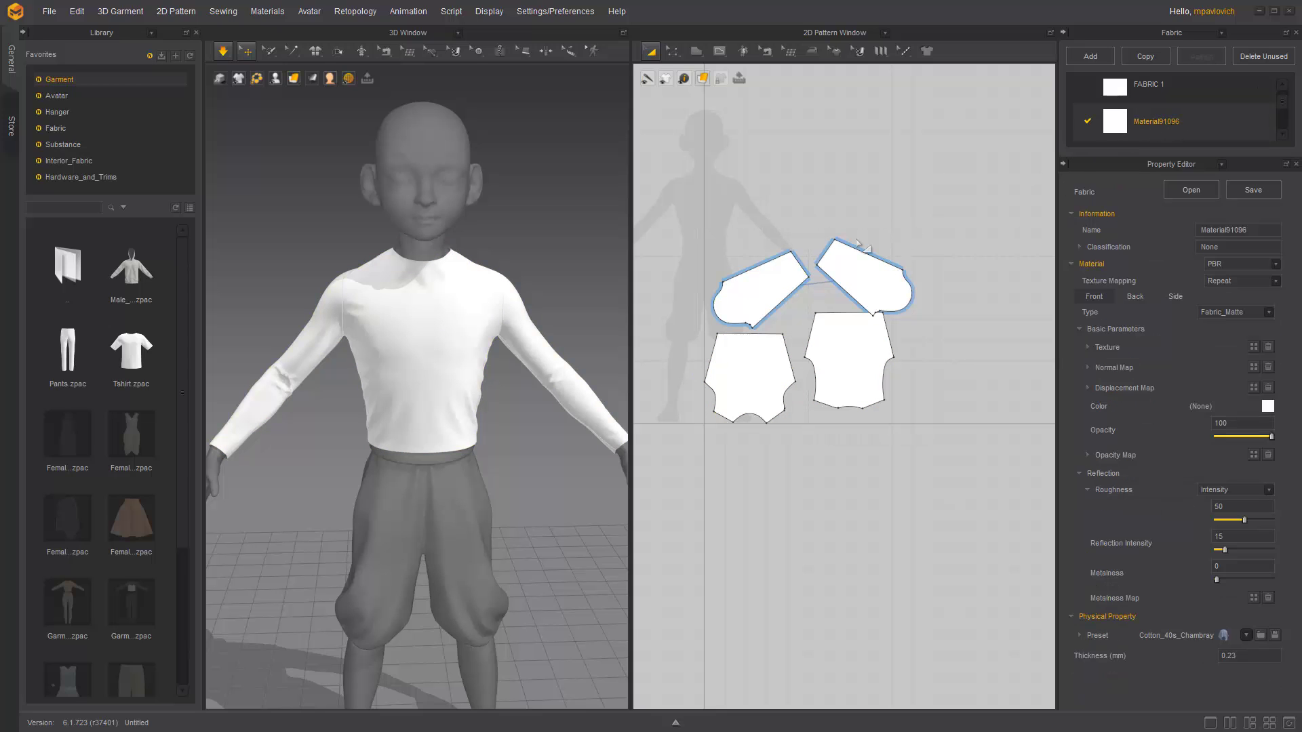
{"action": "left_click", "coordinate": [729, 211]}
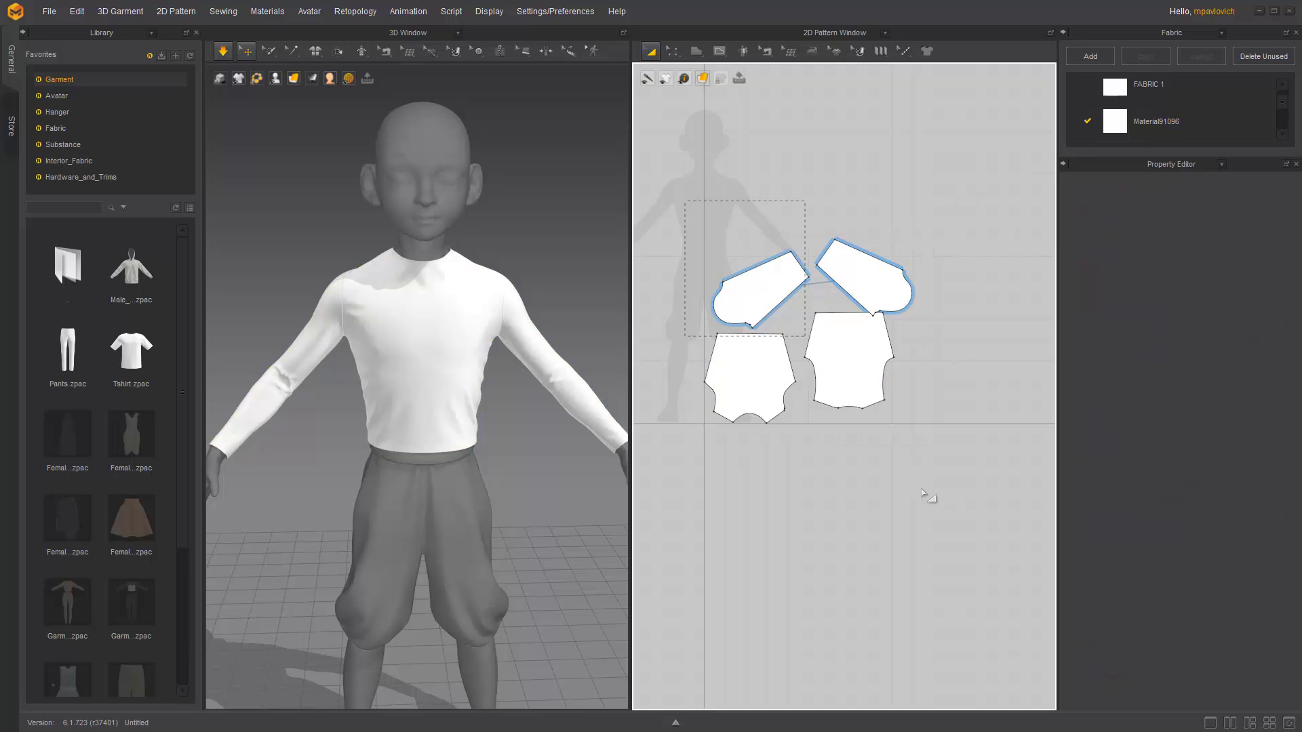
{"action": "left_click_drag", "start_coordinate": [923, 493], "coordinate": [924, 493]}
{"action": "left_click", "coordinate": [1166, 122]}
{"action": "left_click_drag", "start_coordinate": [698, 201], "coordinate": [932, 517]}
{"action": "left_click", "coordinate": [1264, 123]}
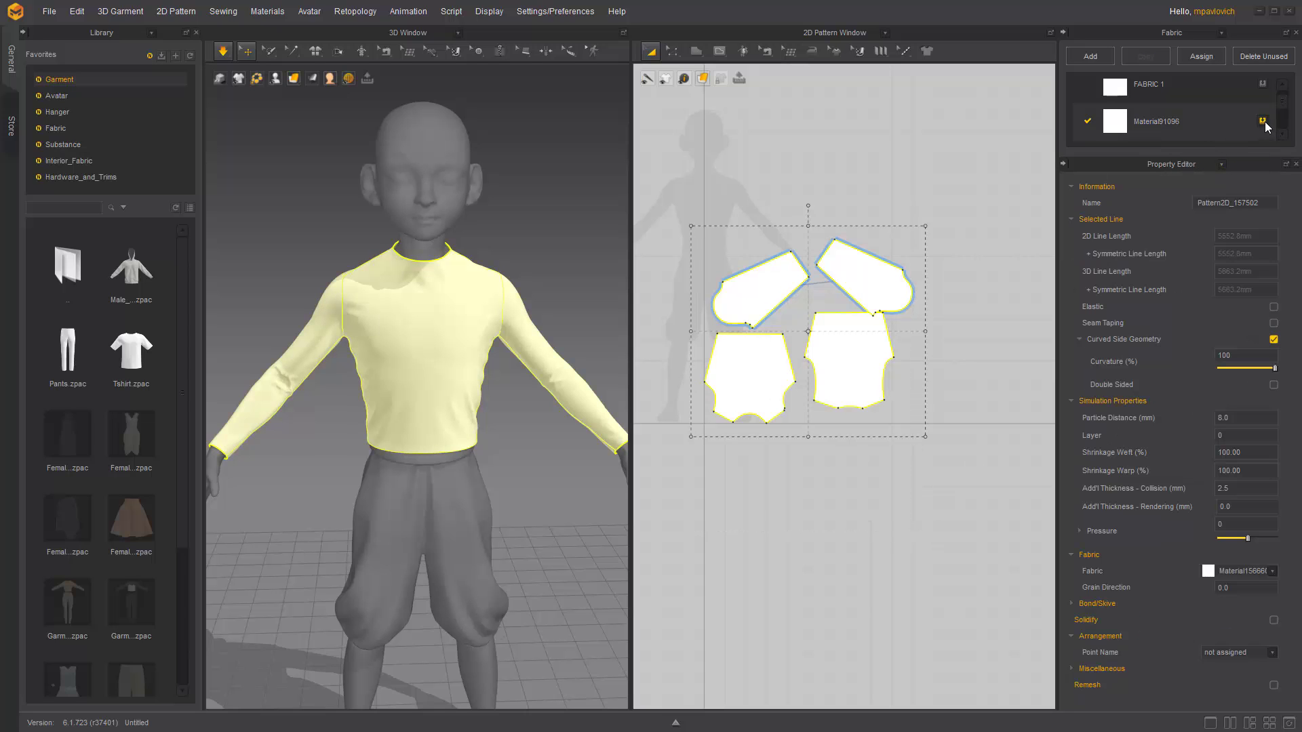
- Apply the Cotton_40s_Chambray physical property preset to the Material91096 fabric
{"action": "left_click", "coordinate": [1166, 125]}
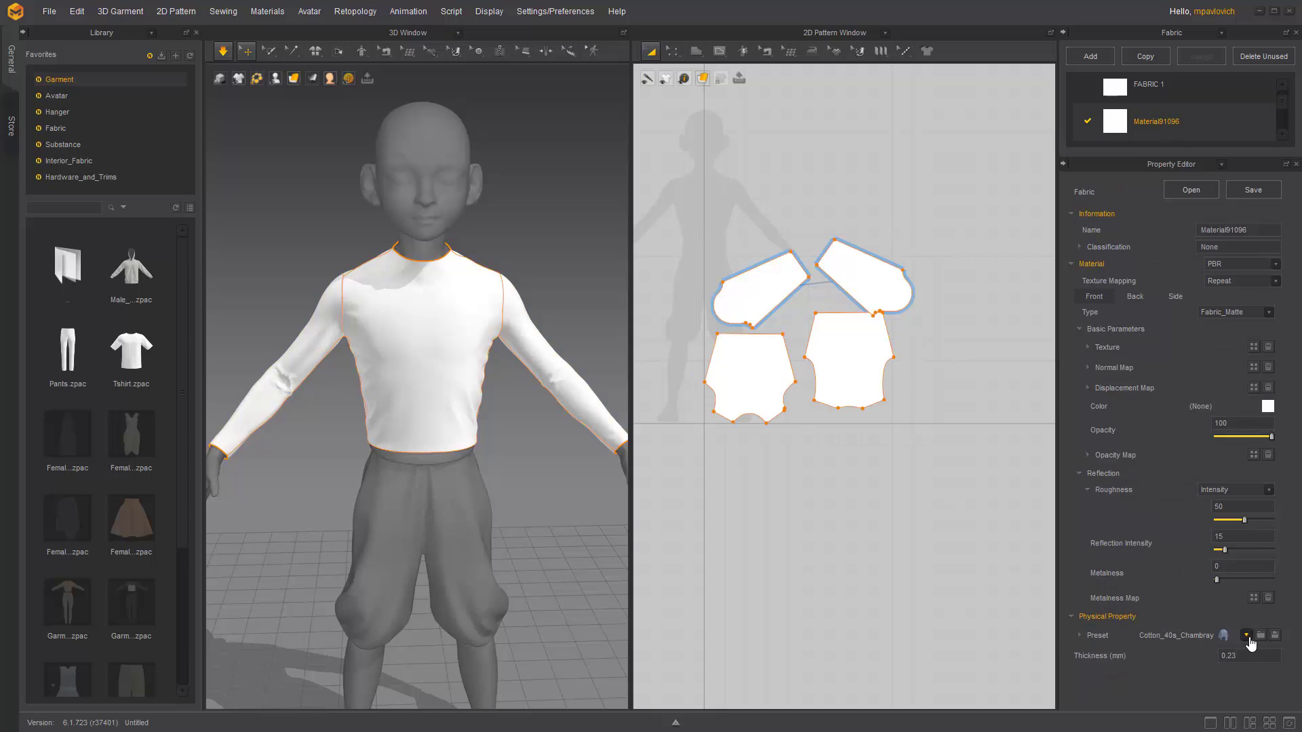
{"action": "left_click", "coordinate": [1247, 636]}
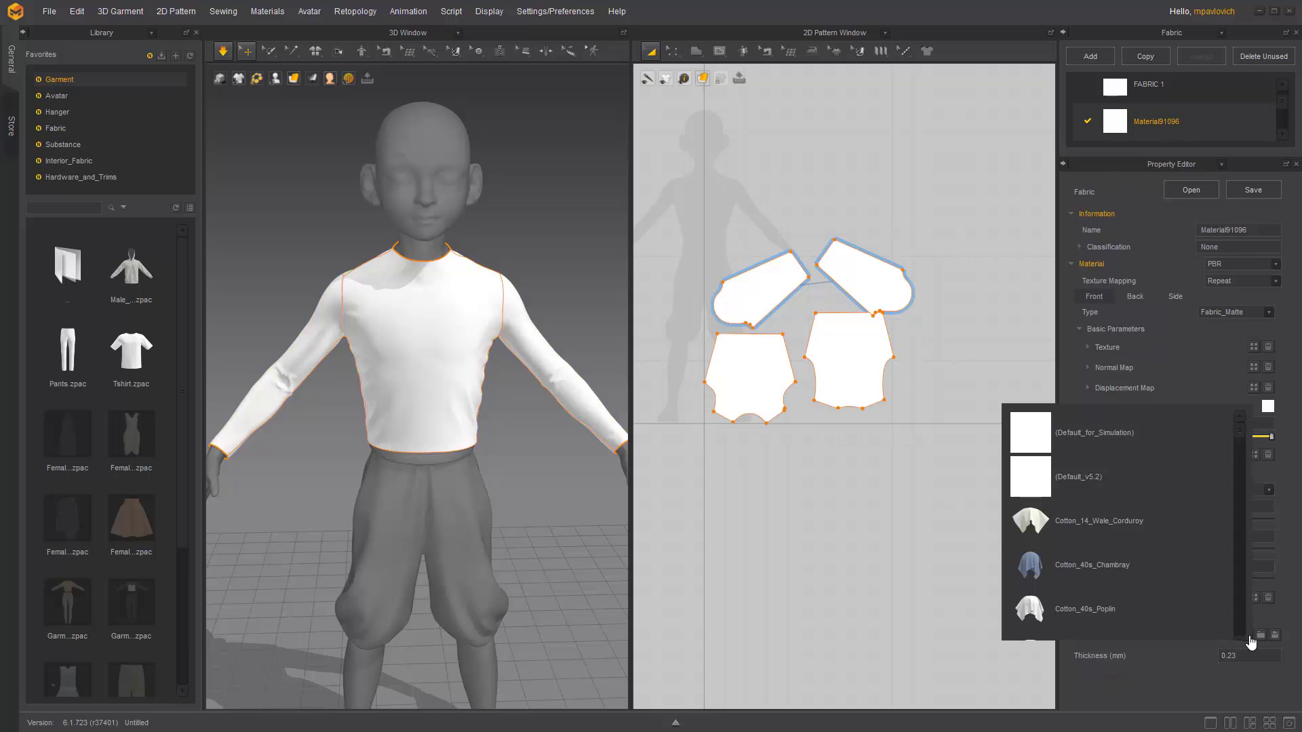
{"action": "left_click", "coordinate": [1111, 573]}
{"action": "right_click_drag", "start_coordinate": [521, 278], "coordinate": [491, 234]}
- Set Shrinkage Weft and Shrinkage Warp to 110% on all four pattern pieces
{"action": "left_click", "coordinate": [665, 187]}
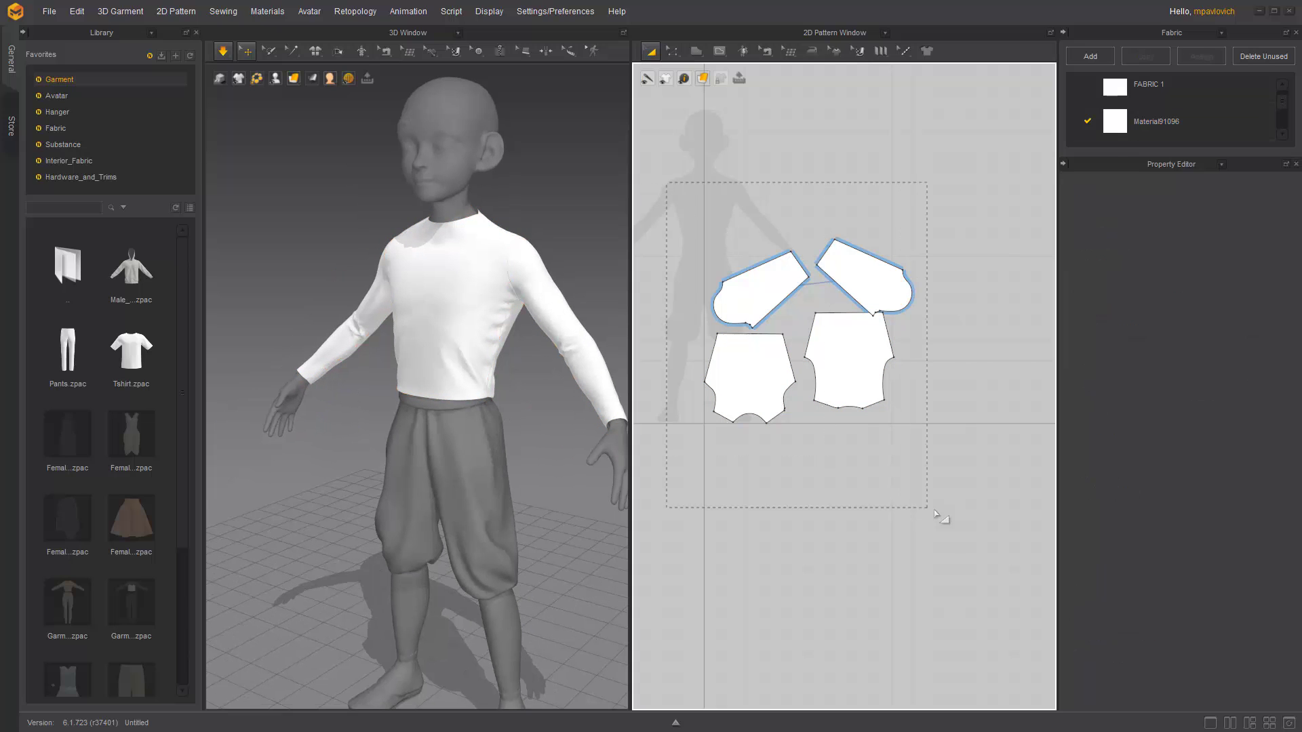
{"action": "left_click_drag", "start_coordinate": [934, 513], "coordinate": [929, 454]}
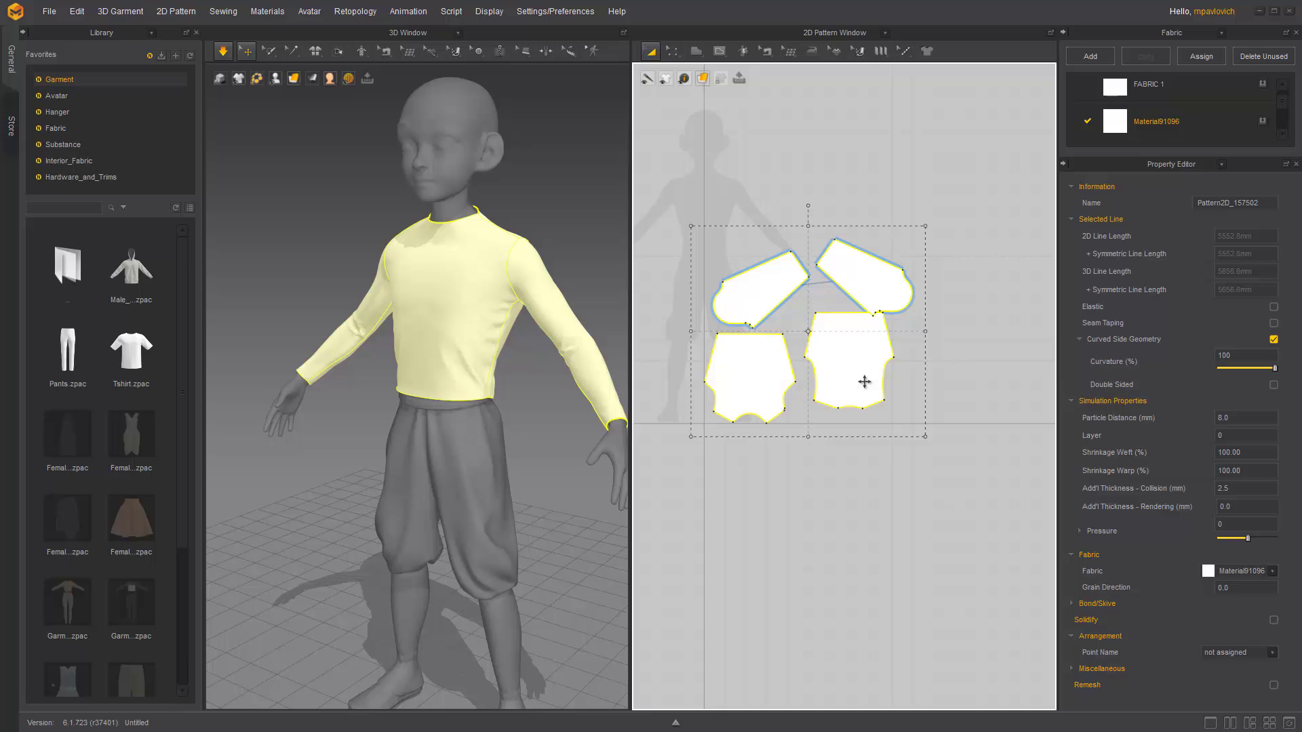
{"action": "right_click_drag", "start_coordinate": [455, 354], "coordinate": [524, 362]}
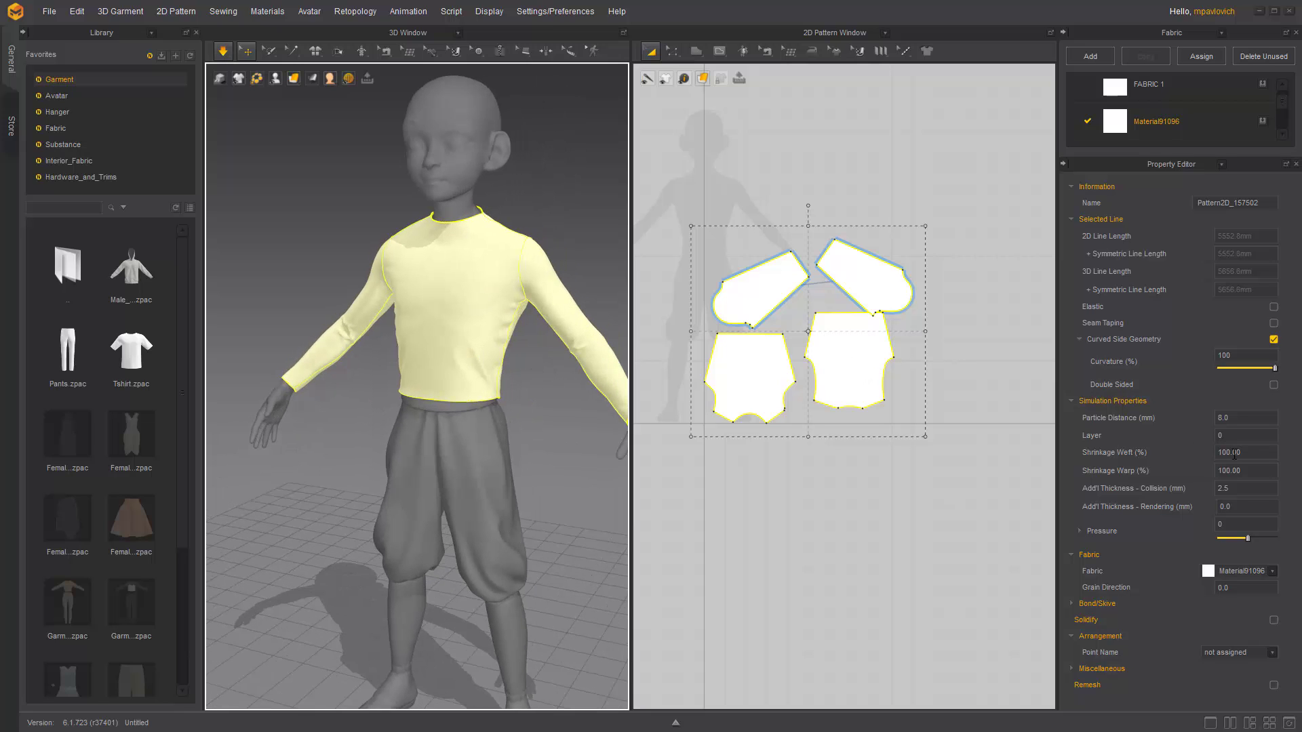
{"action": "left_click", "coordinate": [1258, 455]}
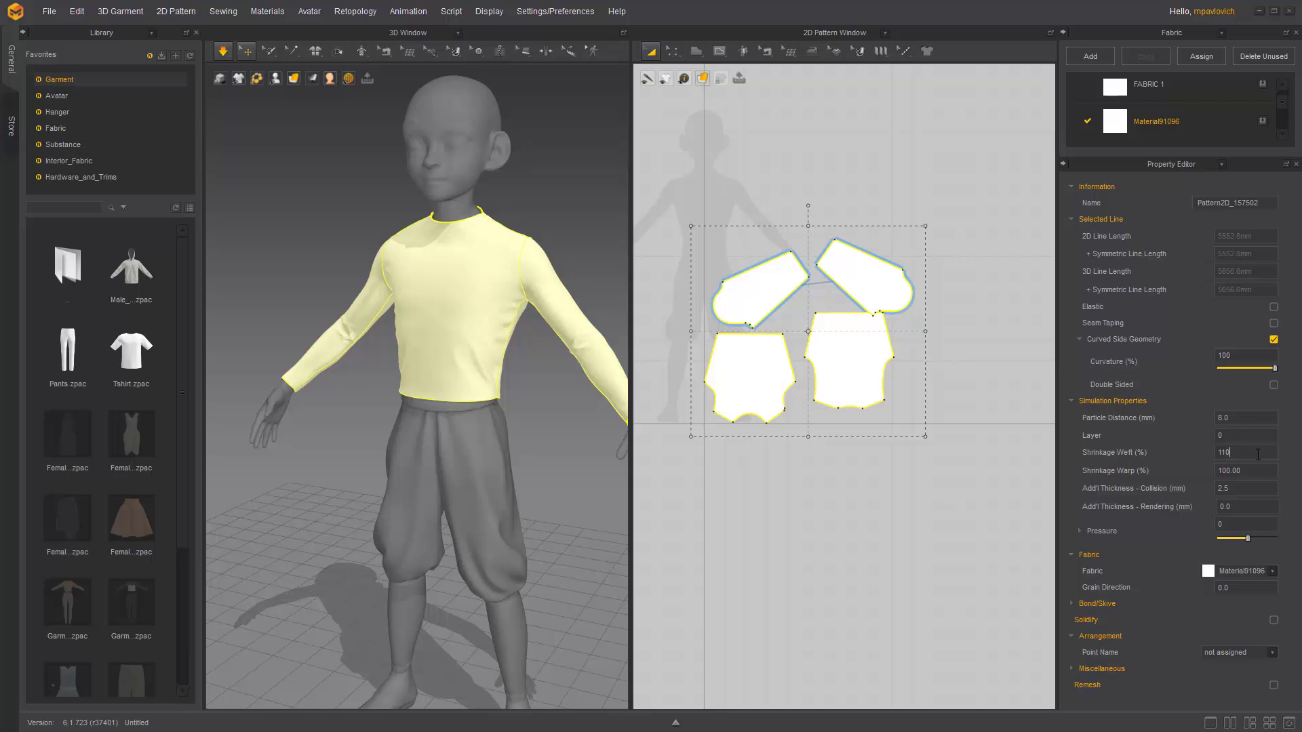
{"action": "type", "text": "110"}
{"action": "key", "text": "Tab"}
{"action": "type", "text": "110"}
{"action": "key", "text": "Return"}
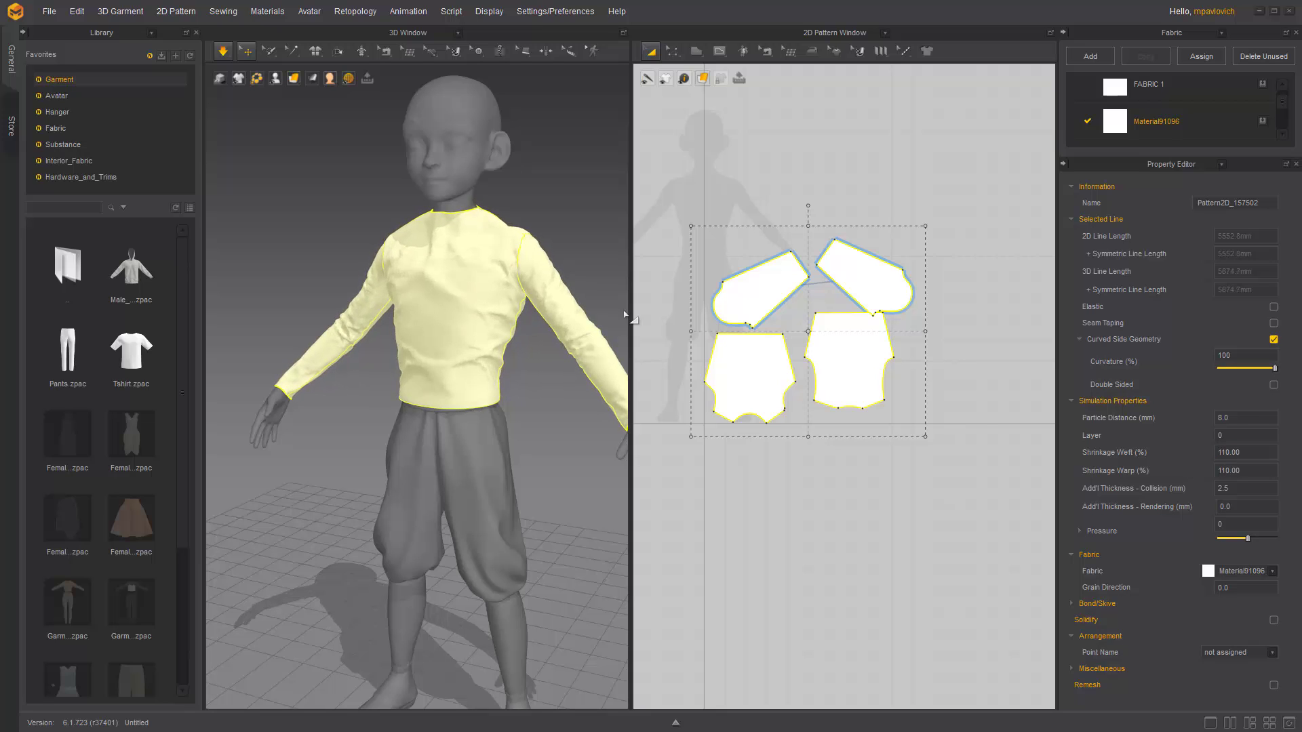
- Tug the simulating shirt at its front, back and side to loosen it and form wrinkles on the avatar
{"action": "scroll", "coordinate": [475, 358], "scroll_direction": "up", "scroll_amount": 2}
{"action": "left_click_drag", "start_coordinate": [474, 357], "coordinate": [522, 337]}
{"action": "right_click_drag", "start_coordinate": [523, 337], "coordinate": [379, 339]}
{"action": "left_click_drag", "start_coordinate": [502, 325], "coordinate": [462, 436]}
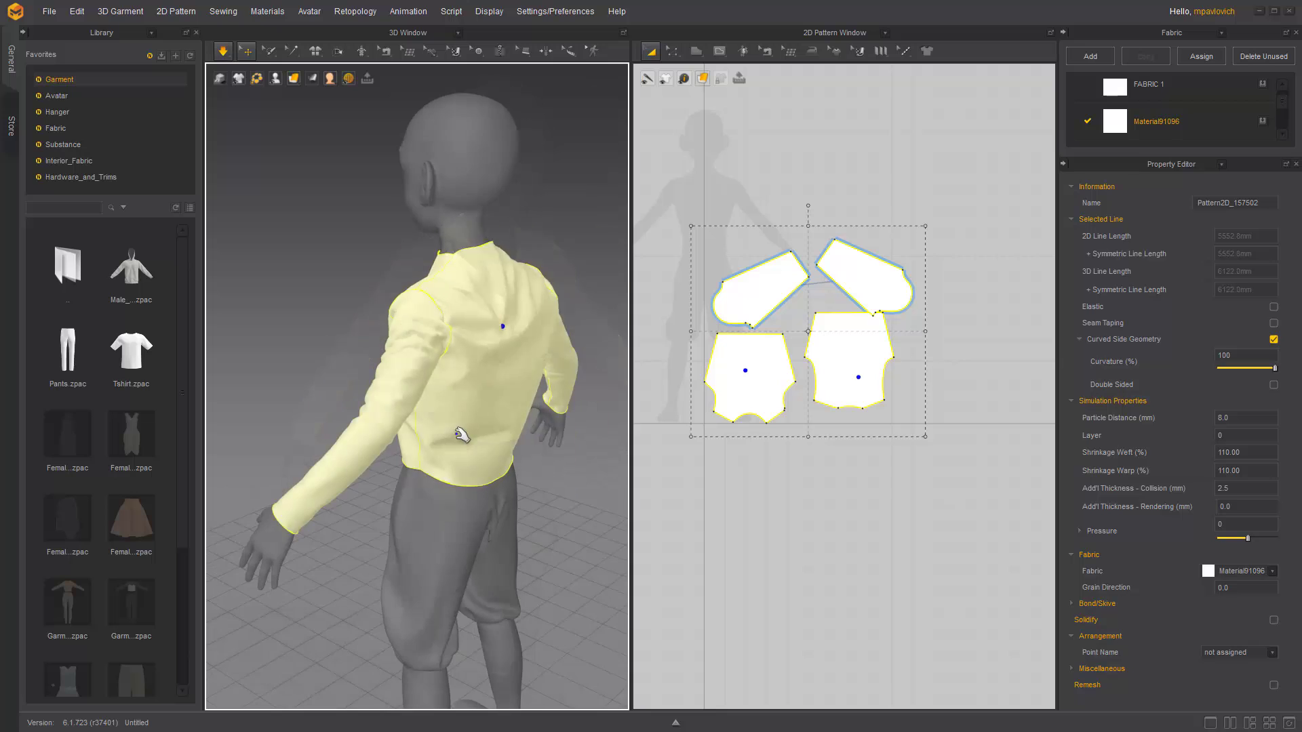
{"action": "right_click_drag", "start_coordinate": [462, 436], "coordinate": [576, 433]}
{"action": "left_click_drag", "start_coordinate": [395, 390], "coordinate": [282, 412]}
{"action": "left_click_drag", "start_coordinate": [451, 438], "coordinate": [490, 430]}
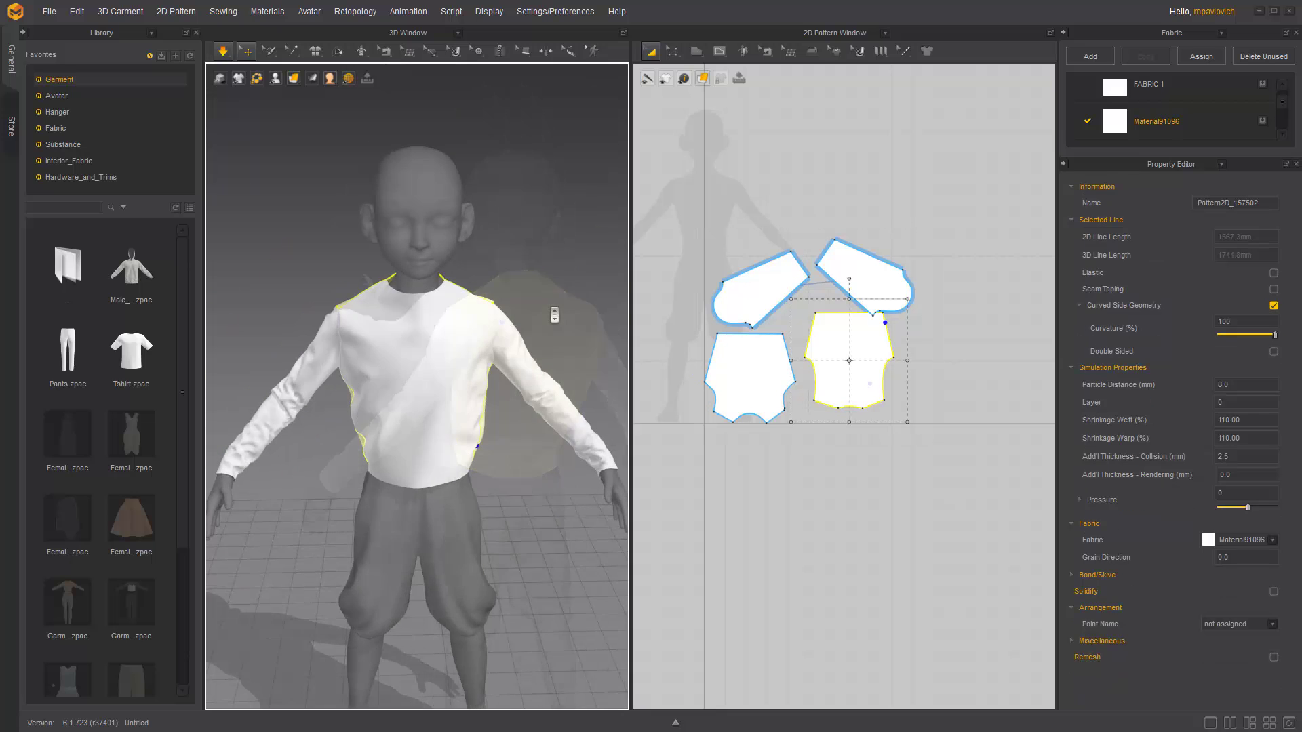
- Examine the simulated shirt and its sleeve on the avatar from the front and the side
{"action": "key", "text": "space"}
{"action": "right_click_drag", "start_coordinate": [552, 314], "coordinate": [583, 283]}
{"action": "scroll", "coordinate": [509, 319], "scroll_direction": "down", "scroll_amount": 2}
{"action": "scroll", "coordinate": [609, 289], "scroll_direction": "up", "scroll_amount": 2}
{"action": "key", "text": "space"}
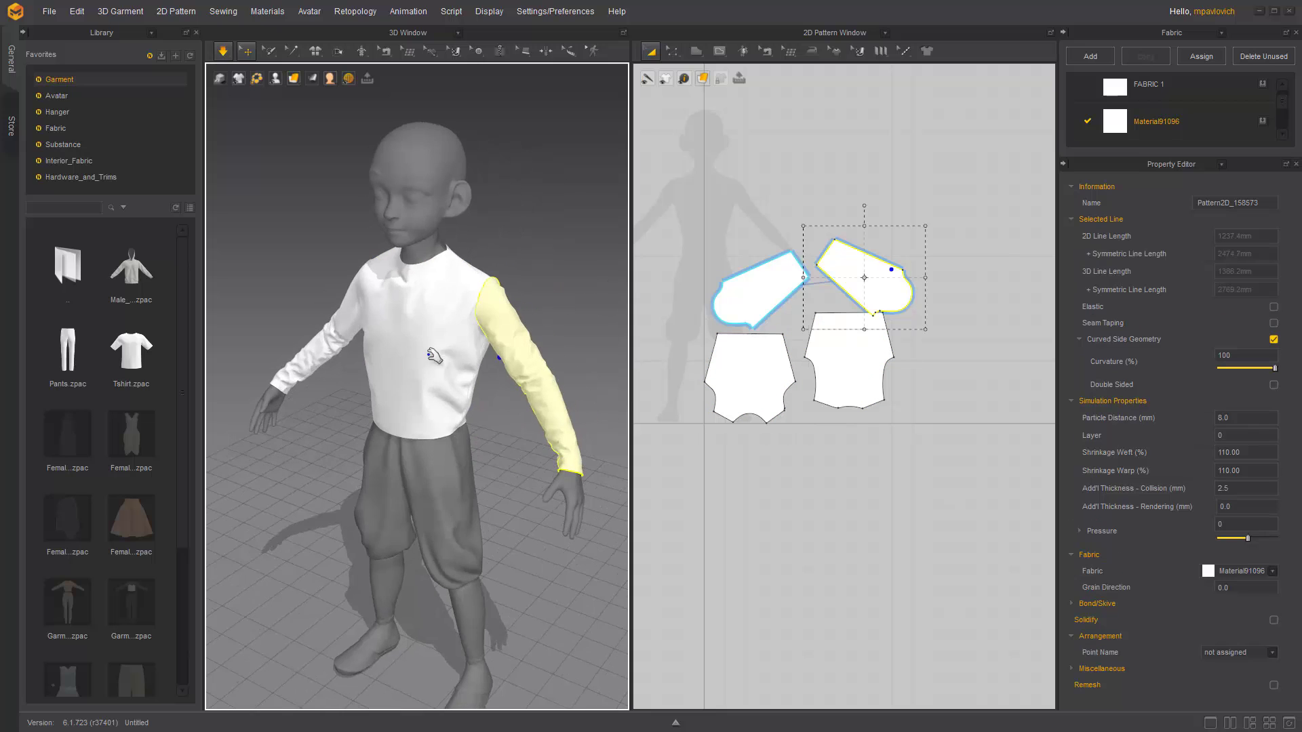
{"action": "scroll", "coordinate": [431, 355], "scroll_direction": "up", "scroll_amount": 3}
{"action": "right_click_drag", "start_coordinate": [477, 380], "coordinate": [327, 368]}
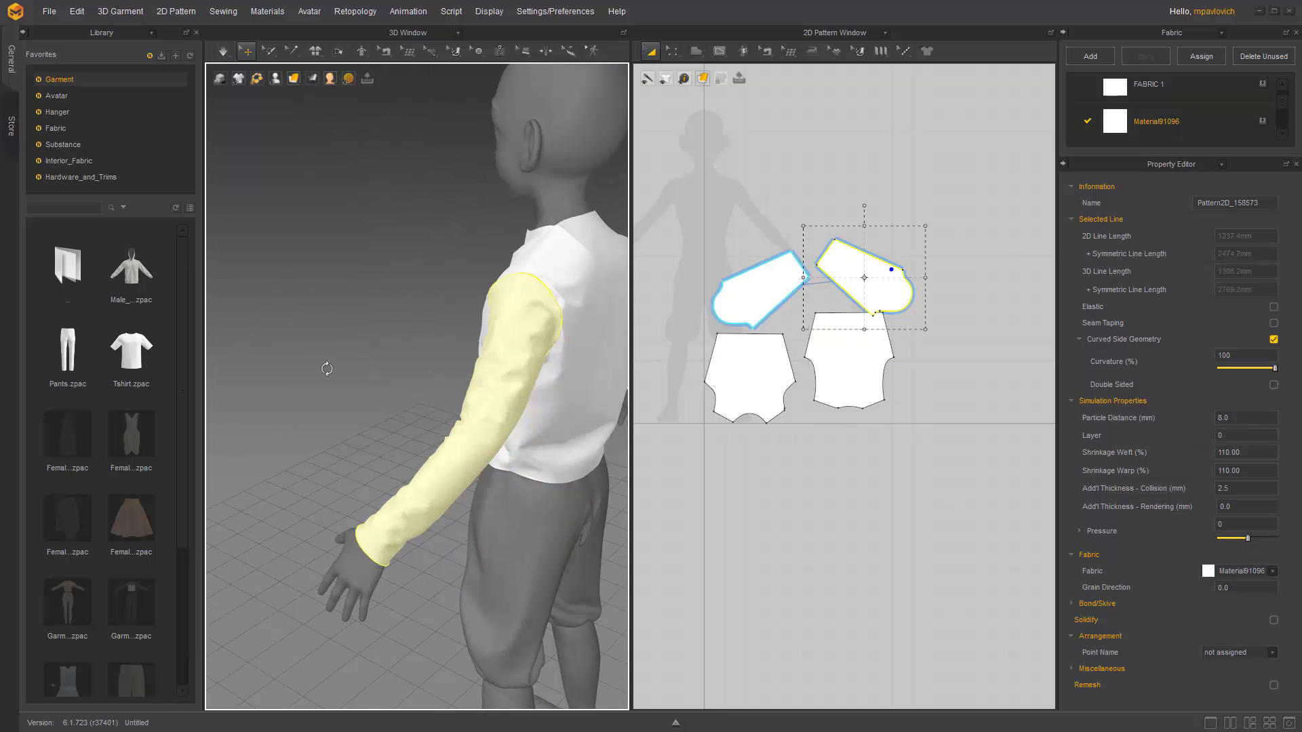
{"action": "key", "text": "space"}
{"action": "right_click_drag", "start_coordinate": [476, 326], "coordinate": [605, 302]}
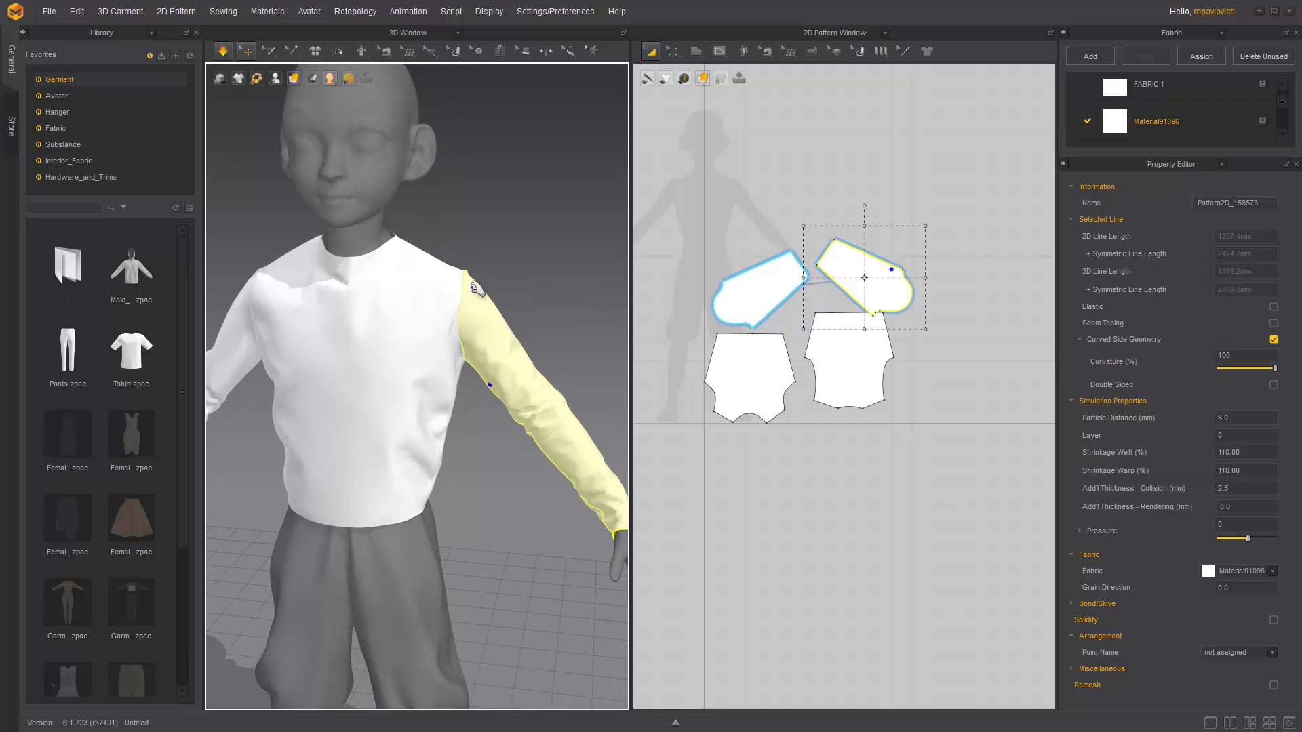
- Deepen the front pattern's neckline with Edit Curvature until the curve is about 231 mm long
{"action": "middle_click_drag", "start_coordinate": [479, 285], "coordinate": [553, 302]}
{"action": "scroll", "coordinate": [553, 302], "scroll_direction": "up", "scroll_amount": 2}
{"action": "left_click", "coordinate": [447, 222]}
{"action": "scroll", "coordinate": [766, 349], "scroll_direction": "up", "scroll_amount": 5}
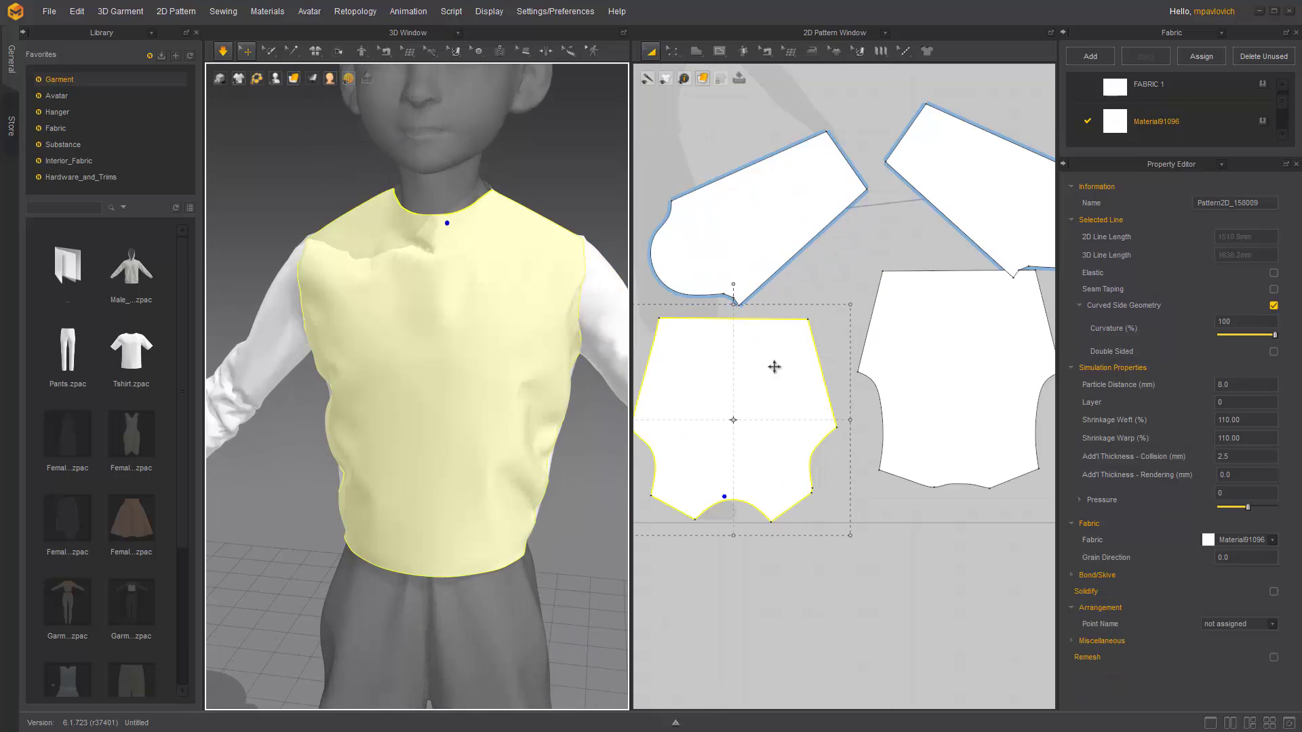
{"action": "left_click", "coordinate": [672, 50]}
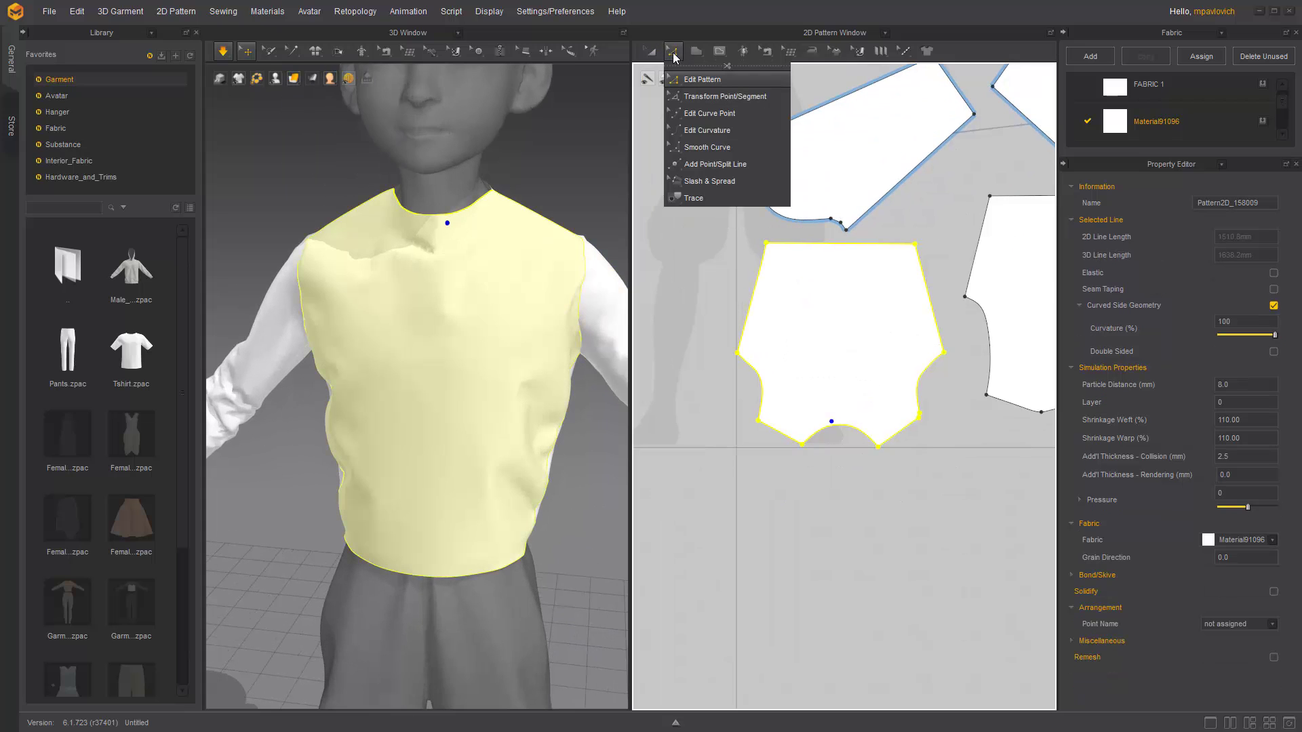
{"action": "left_click", "coordinate": [705, 130]}
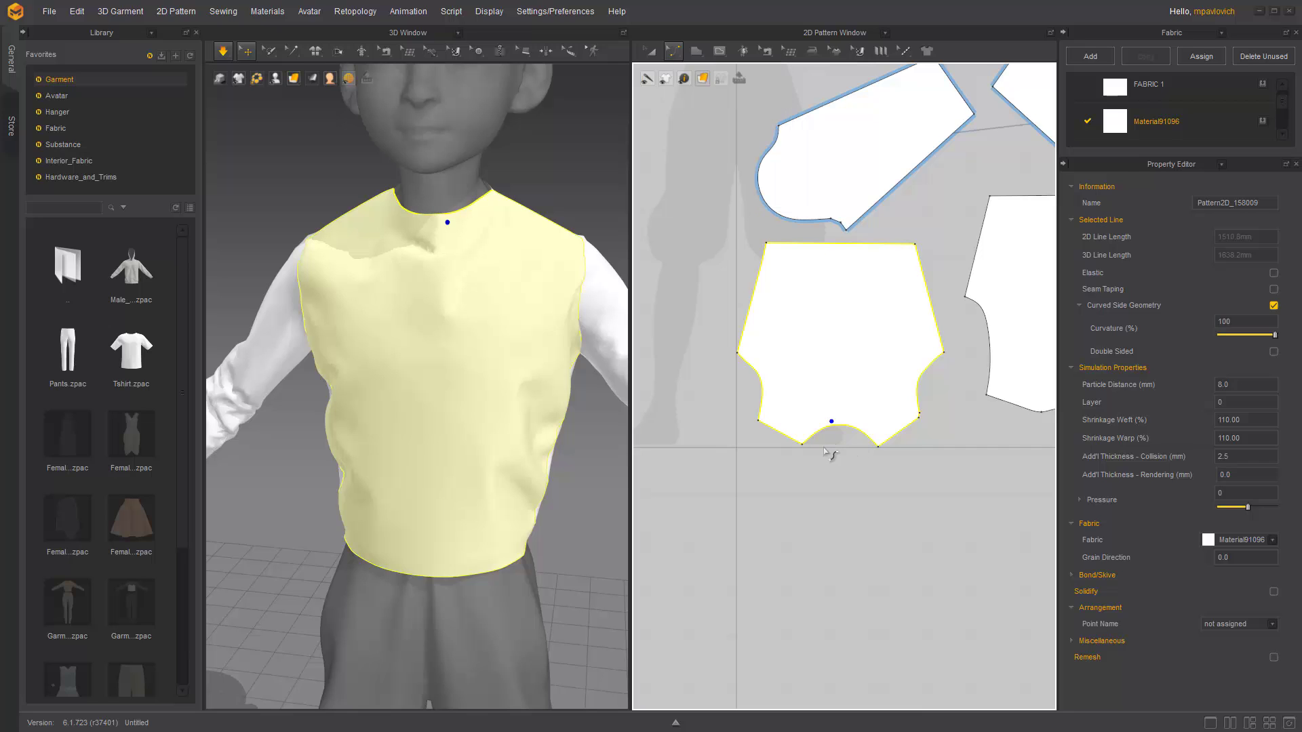
{"action": "left_click", "coordinate": [833, 425]}
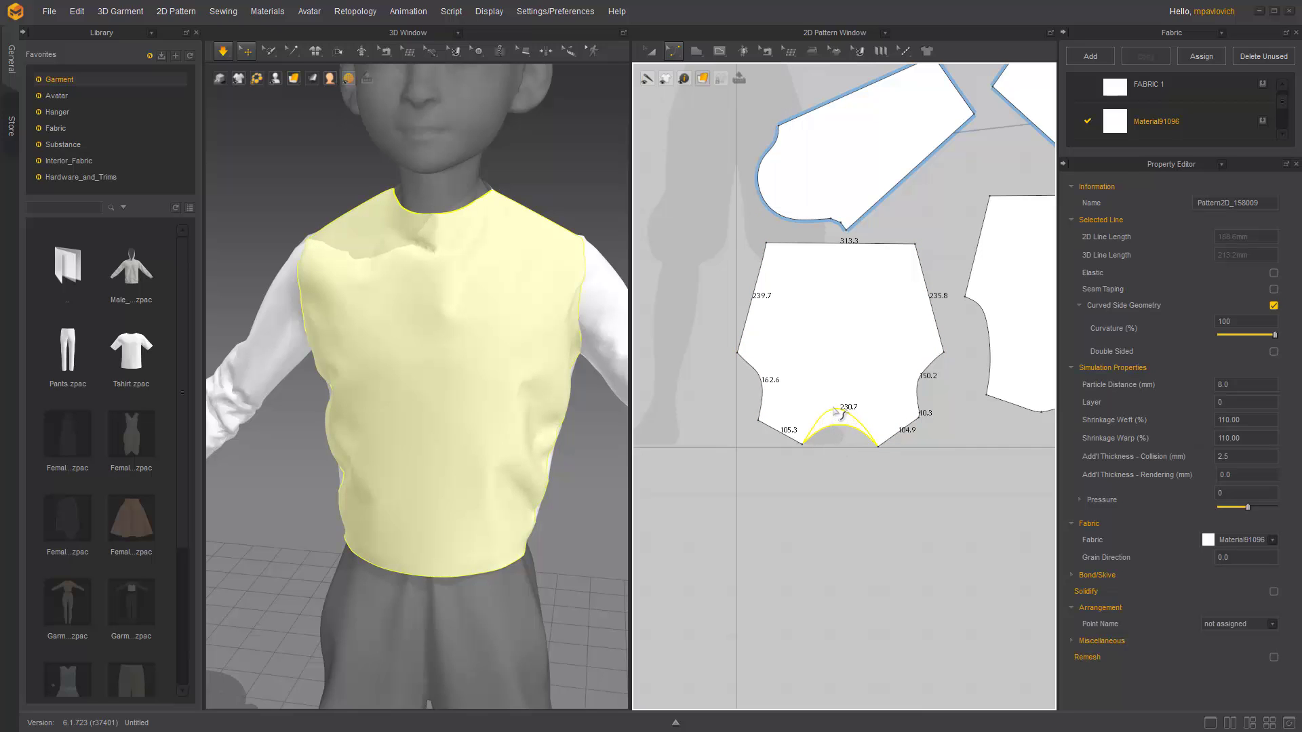
{"action": "left_click_drag", "start_coordinate": [835, 413], "coordinate": [838, 415]}
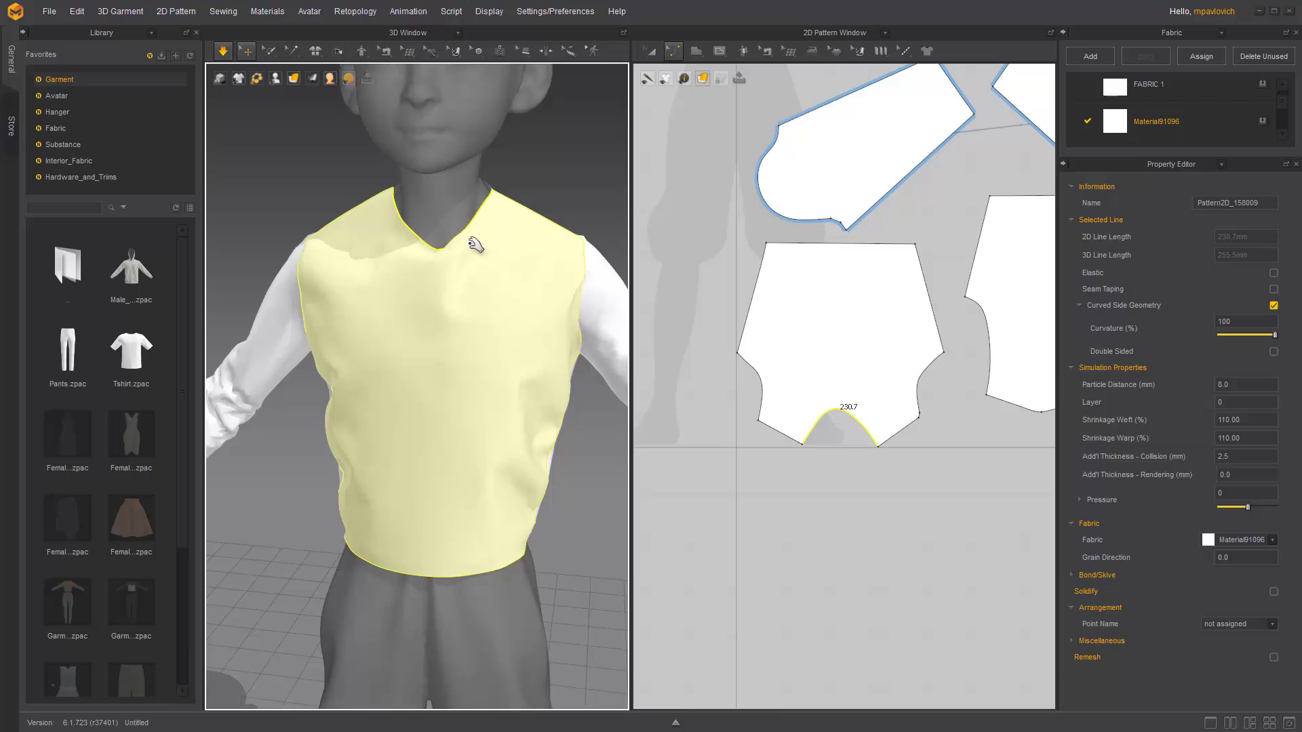
- Tug the back of the simulating shirt, check how it drapes from the front, and stop the simulation
{"action": "scroll", "coordinate": [470, 240], "scroll_direction": "down", "scroll_amount": 4}
{"action": "right_click_drag", "start_coordinate": [463, 305], "coordinate": [252, 284]}
{"action": "left_click", "coordinate": [329, 278]}
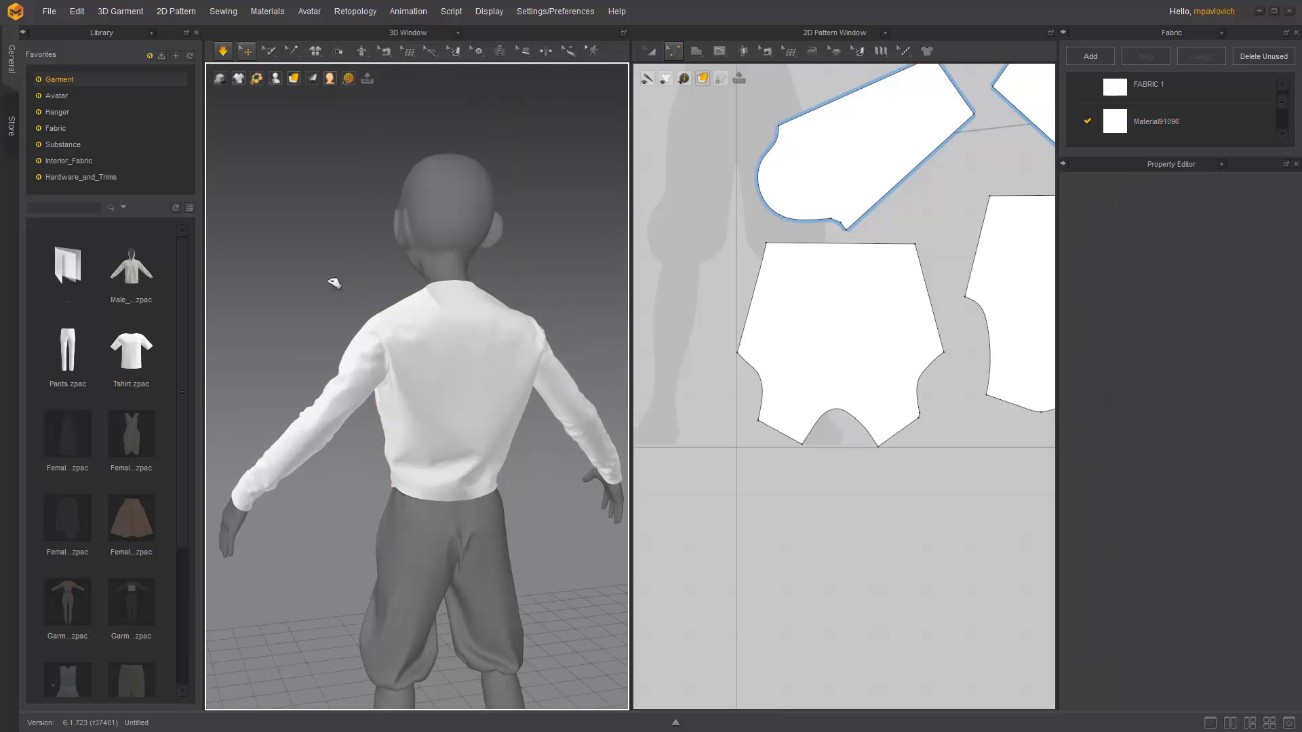
{"action": "mouse_move", "coordinate": [398, 380]}
{"action": "right_mouse_down"}
{"action": "mouse_move", "coordinate": [273, 401]}
{"action": "mouse_move", "coordinate": [400, 388]}
{"action": "right_mouse_up"}
{"action": "left_click_drag", "start_coordinate": [407, 384], "coordinate": [346, 363]}
{"action": "right_click_drag", "start_coordinate": [345, 364], "coordinate": [598, 314]}
{"action": "left_click", "coordinate": [504, 302]}
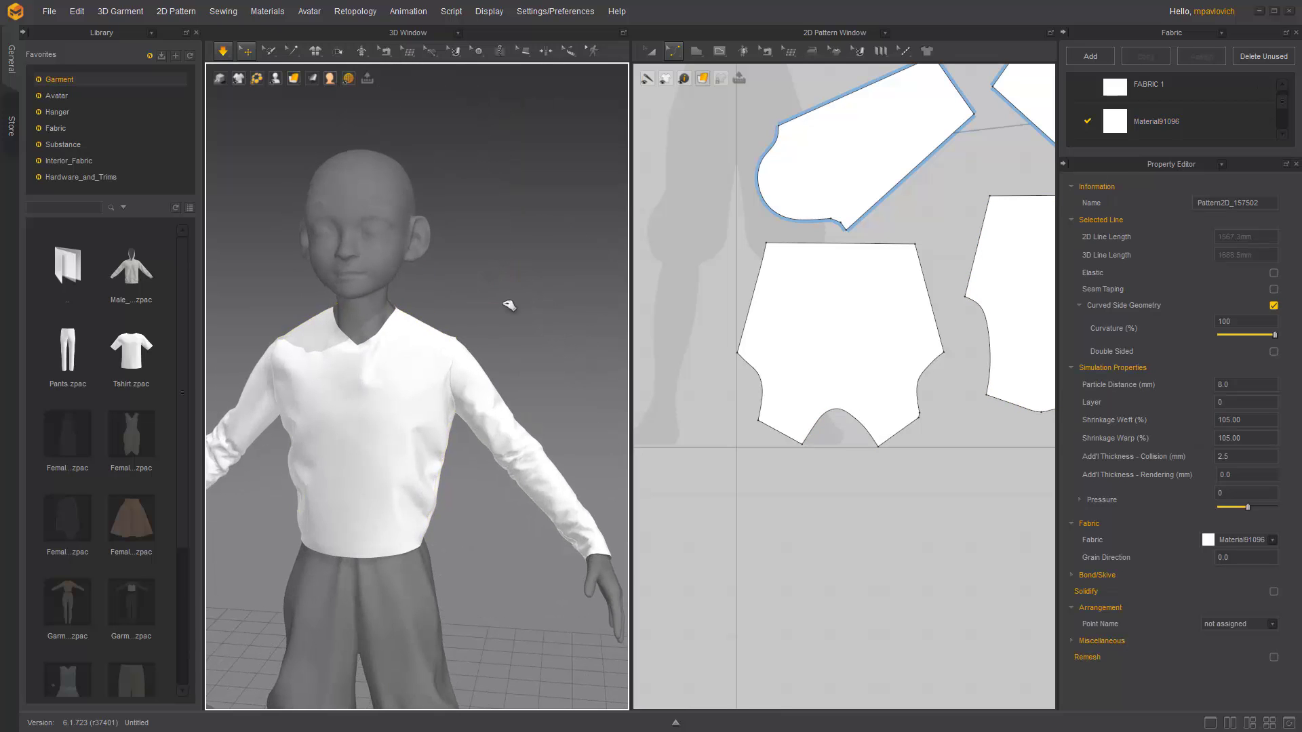
{"action": "middle_click_drag", "start_coordinate": [509, 306], "coordinate": [517, 236]}
{"action": "scroll", "coordinate": [508, 264], "scroll_direction": "down", "scroll_amount": 4}
{"action": "key", "text": "space"}
{"action": "right_click_drag", "start_coordinate": [521, 237], "coordinate": [531, 235]}
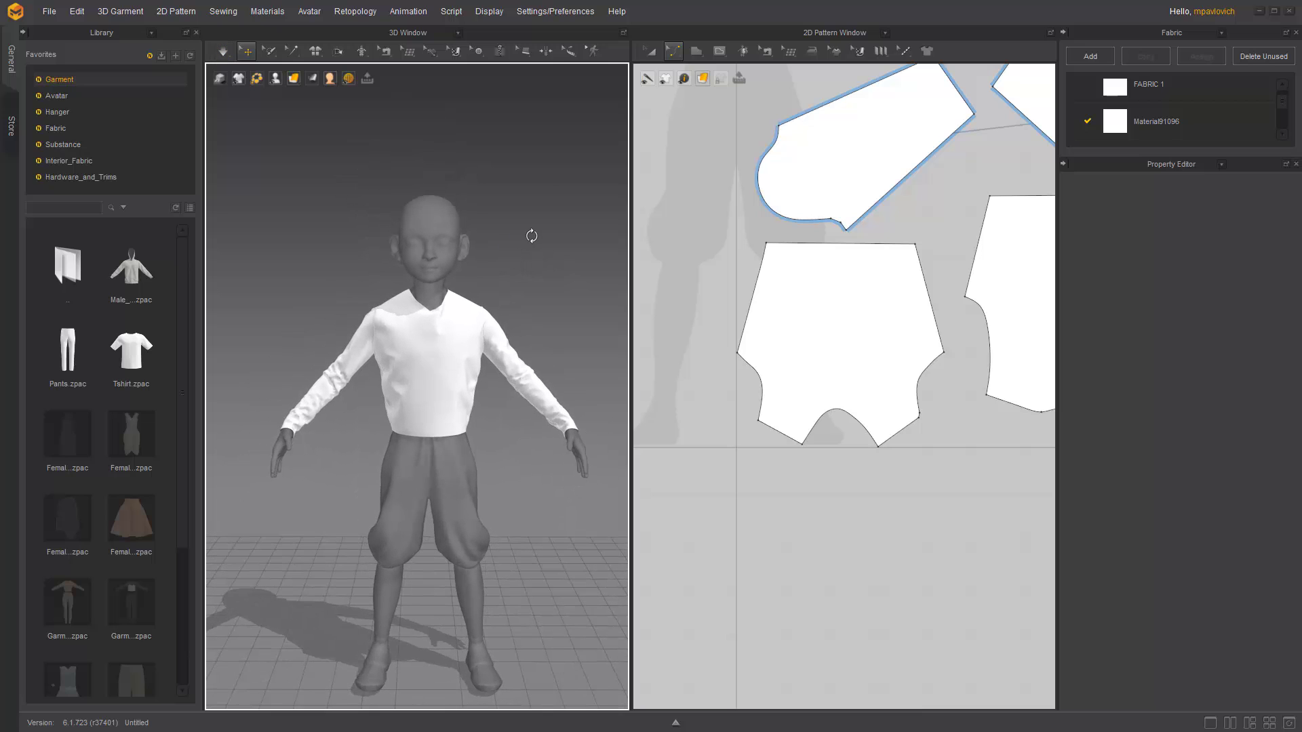
- Export all patterns and avatars to the Desktop as ShirtSimulated.obj, as a single, welded, thin object with unified UV coordinates
{"action": "left_click", "coordinate": [49, 11]}
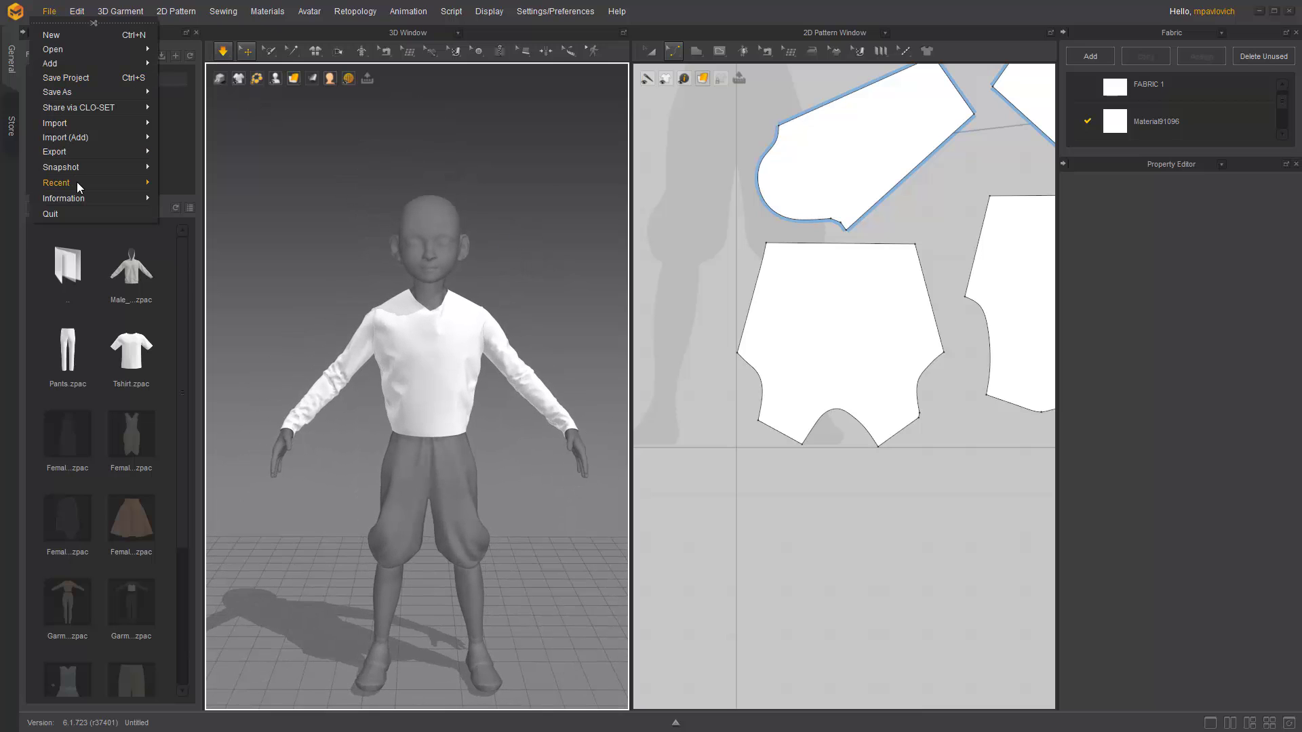
{"action": "mouse_move", "coordinate": [80, 153]}
{"action": "left_click", "coordinate": [163, 157]}
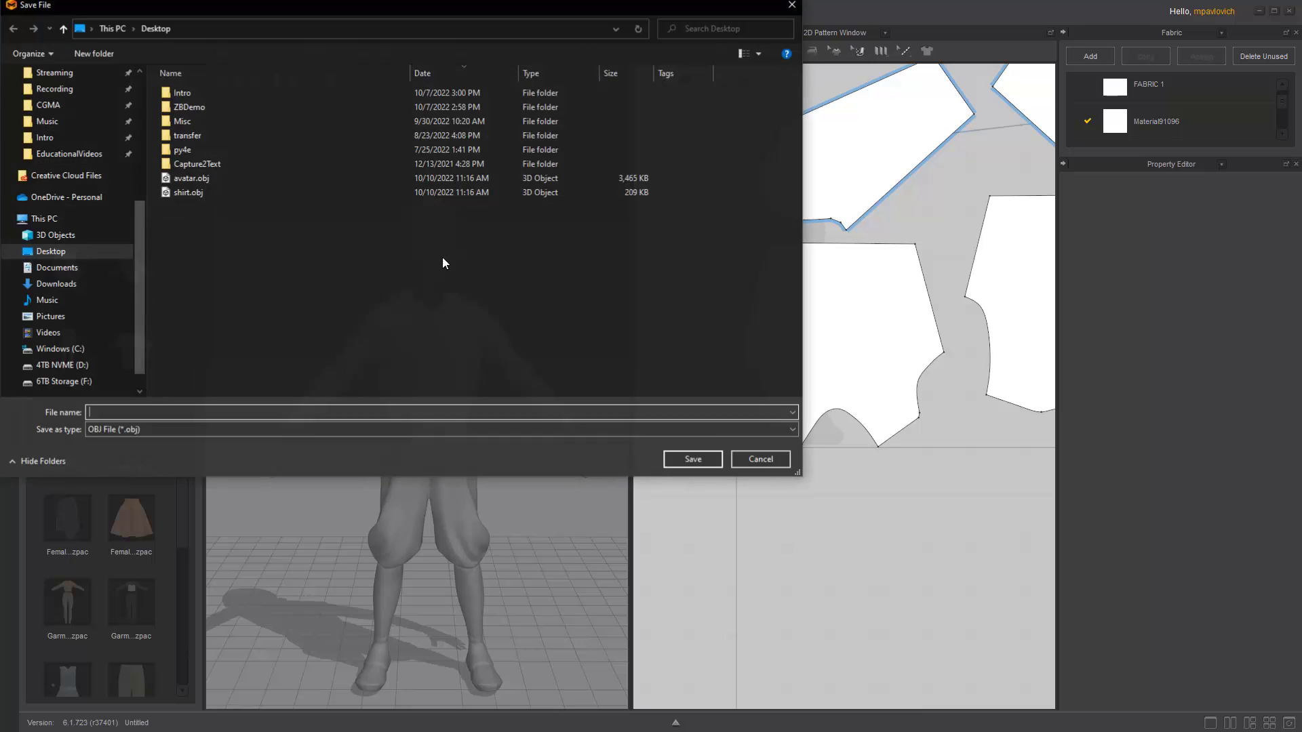
{"action": "type", "text": "asdfasdfasdf"}
{"action": "key", "text": "Return"}
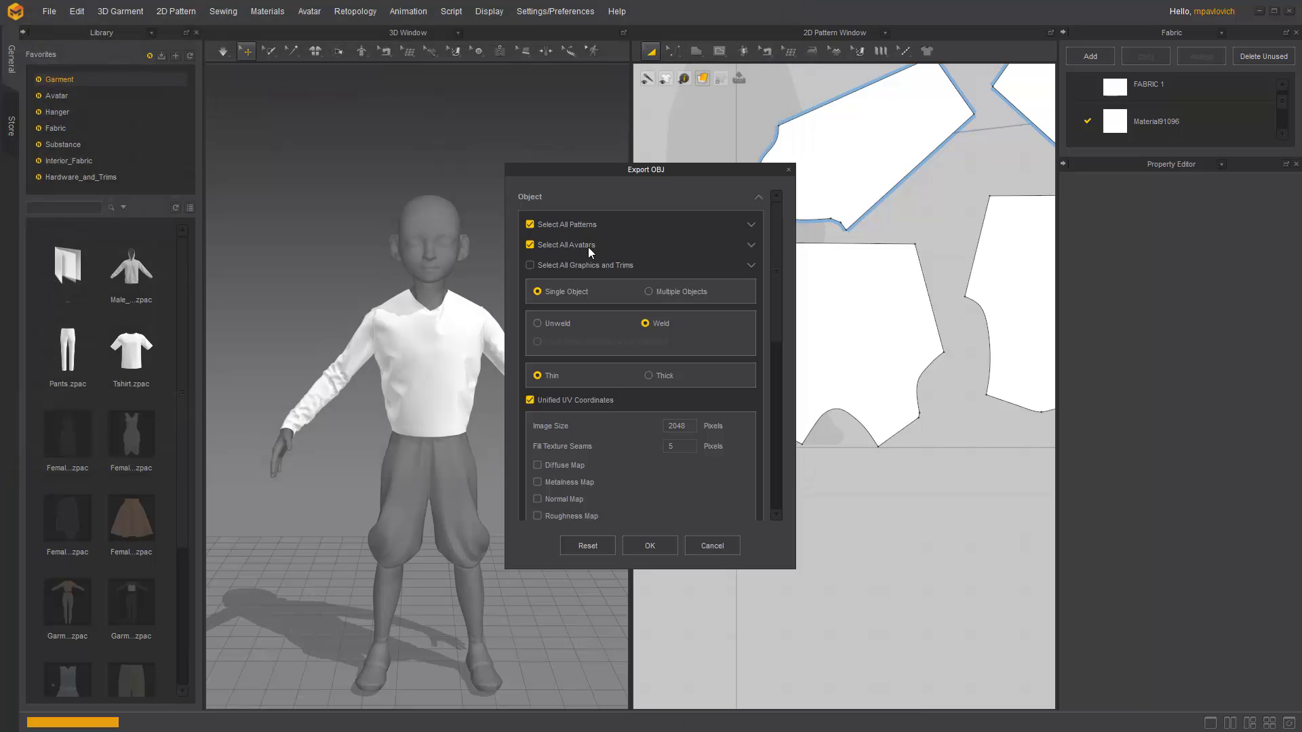
{"action": "left_click", "coordinate": [644, 550]}
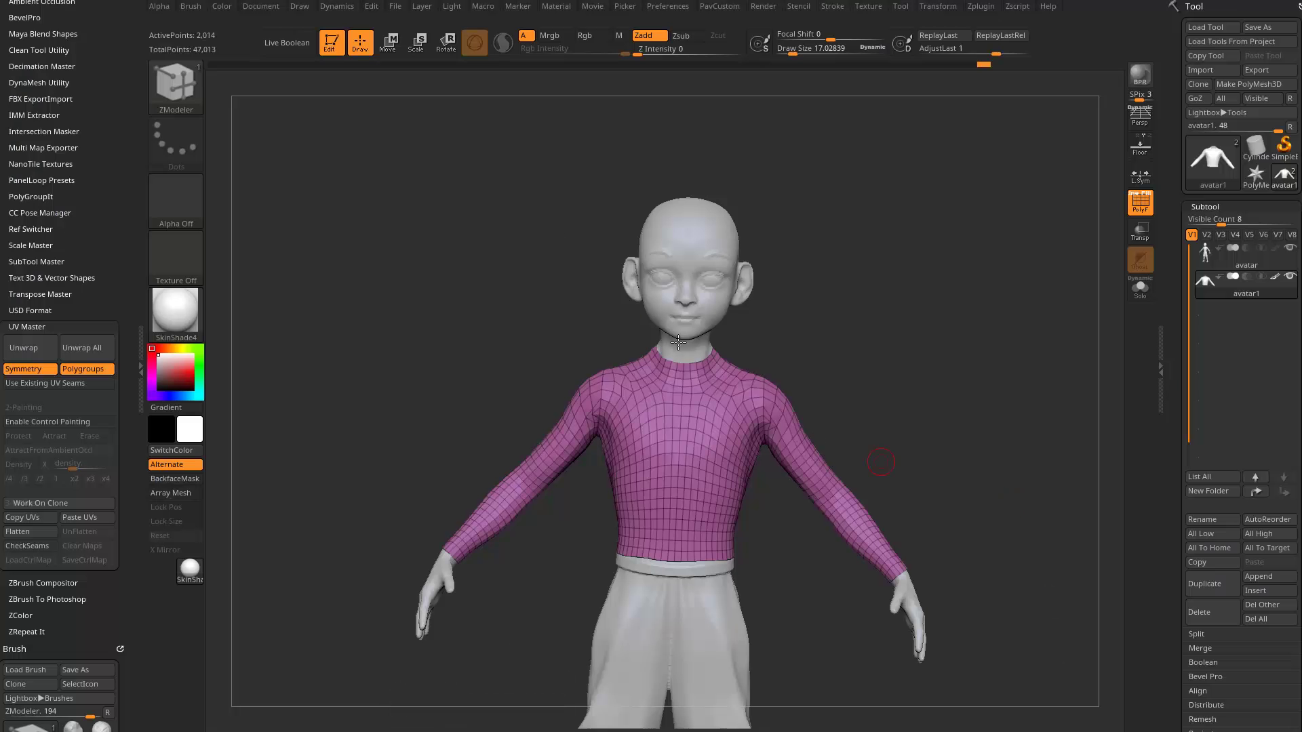
- Switch to ZBrush, leave Edit mode, clear the canvas and select the PolyMesh3D tool
{"action": "left_click", "coordinate": [330, 53]}
{"action": "left_click", "coordinate": [352, 79]}
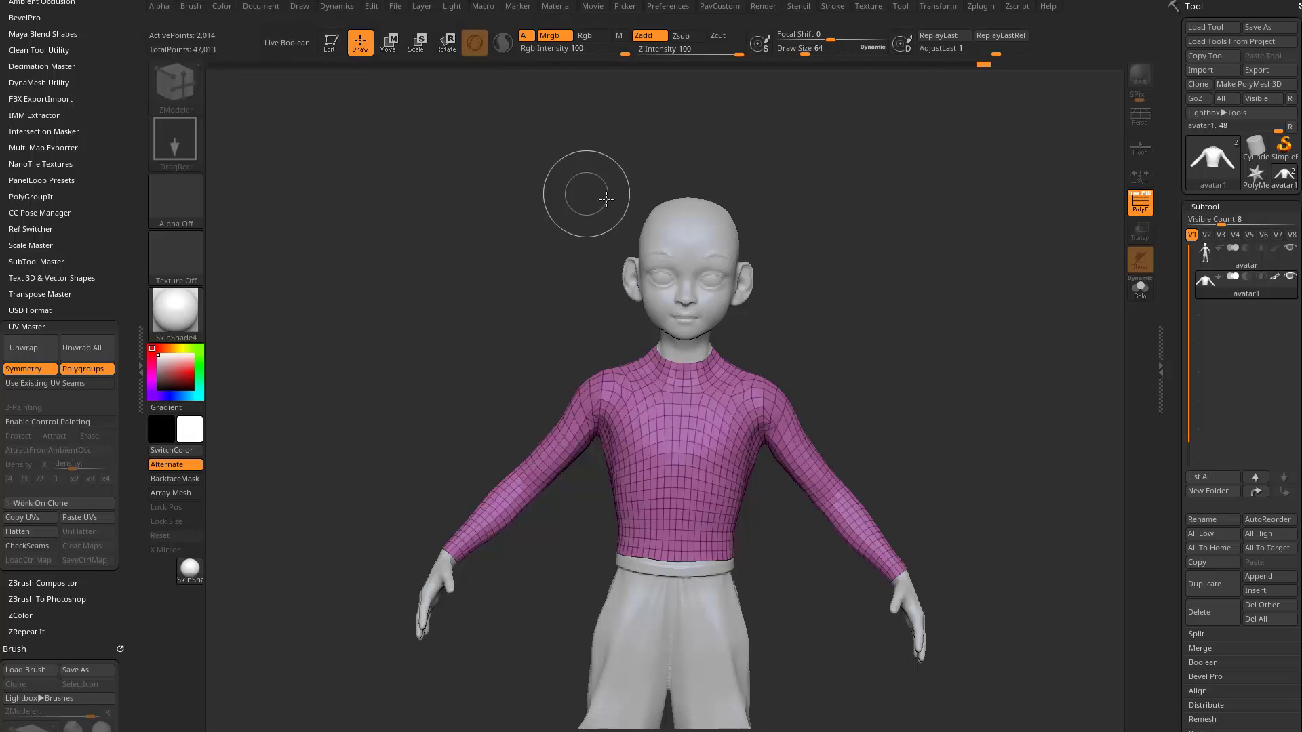
{"action": "key", "text": "ctrl+n"}
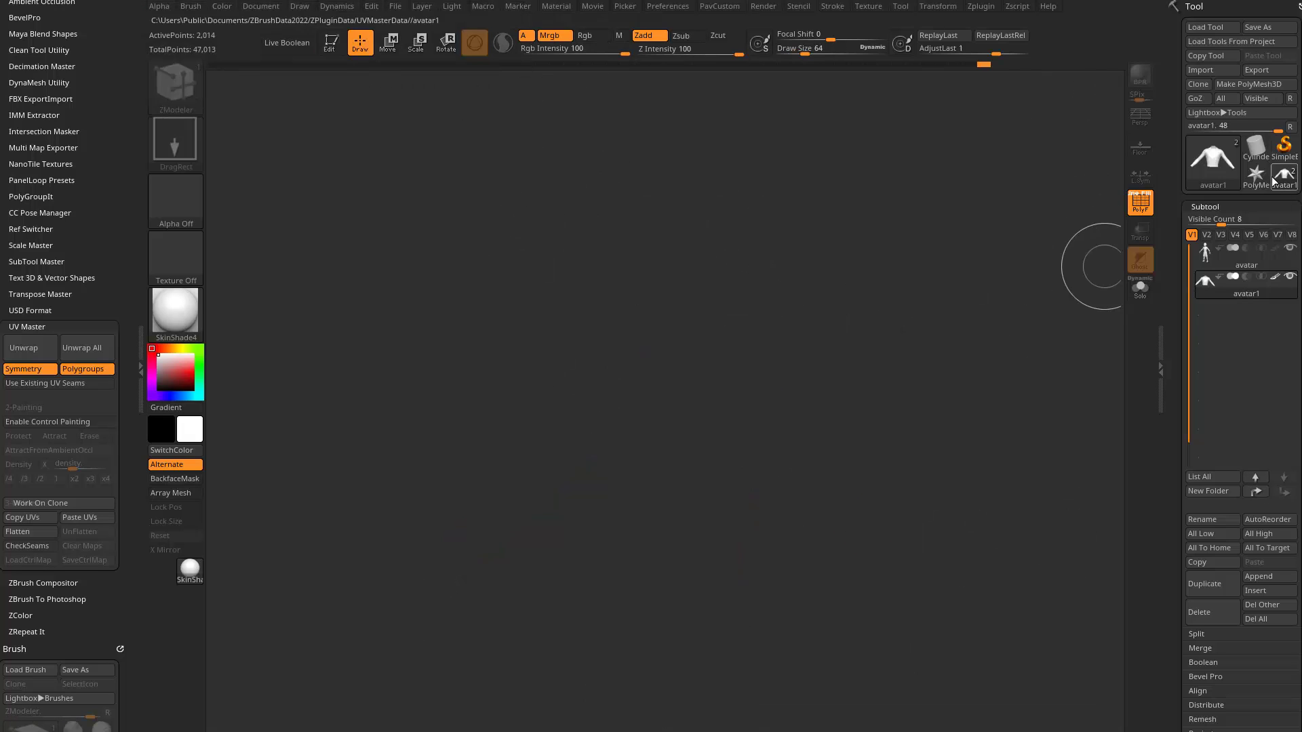
{"action": "left_click", "coordinate": [1258, 172]}
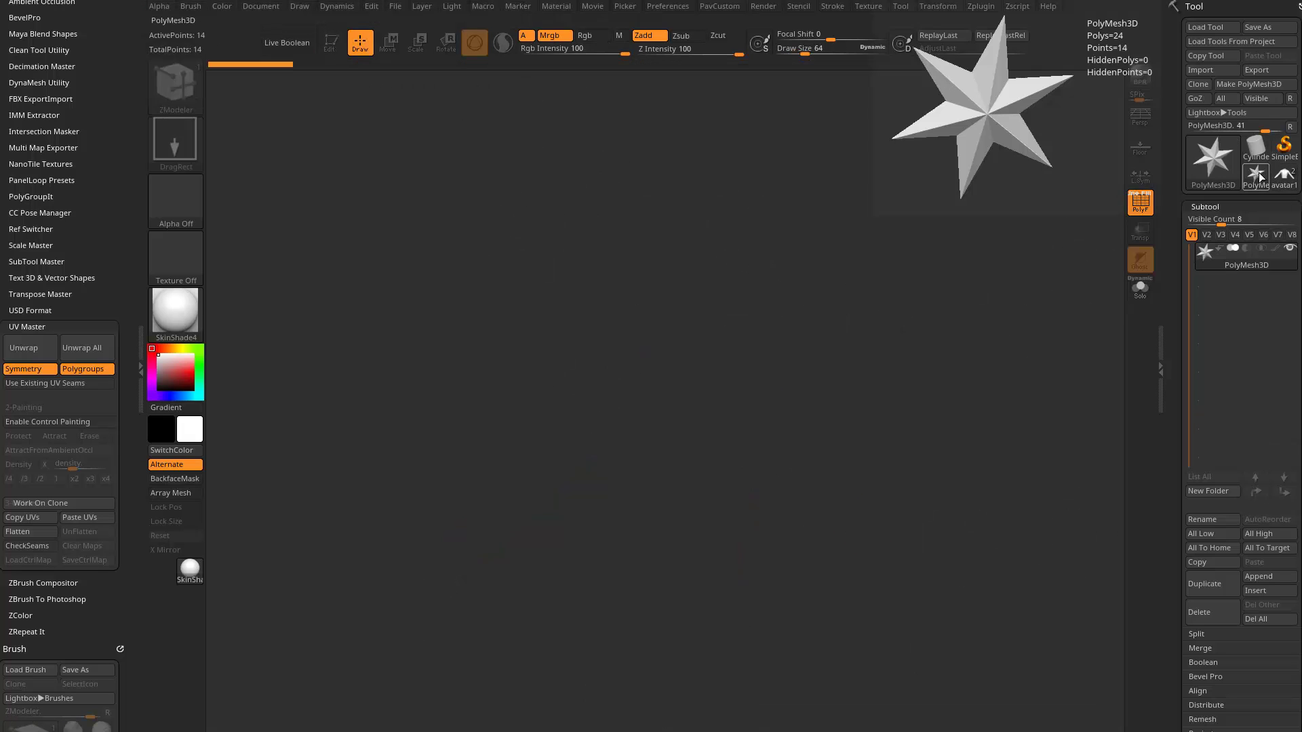
- Import ShirtSimulated.obj, place it on the canvas in Edit mode, and view it from the front without the polygon wireframe
{"action": "left_click", "coordinate": [1210, 70]}
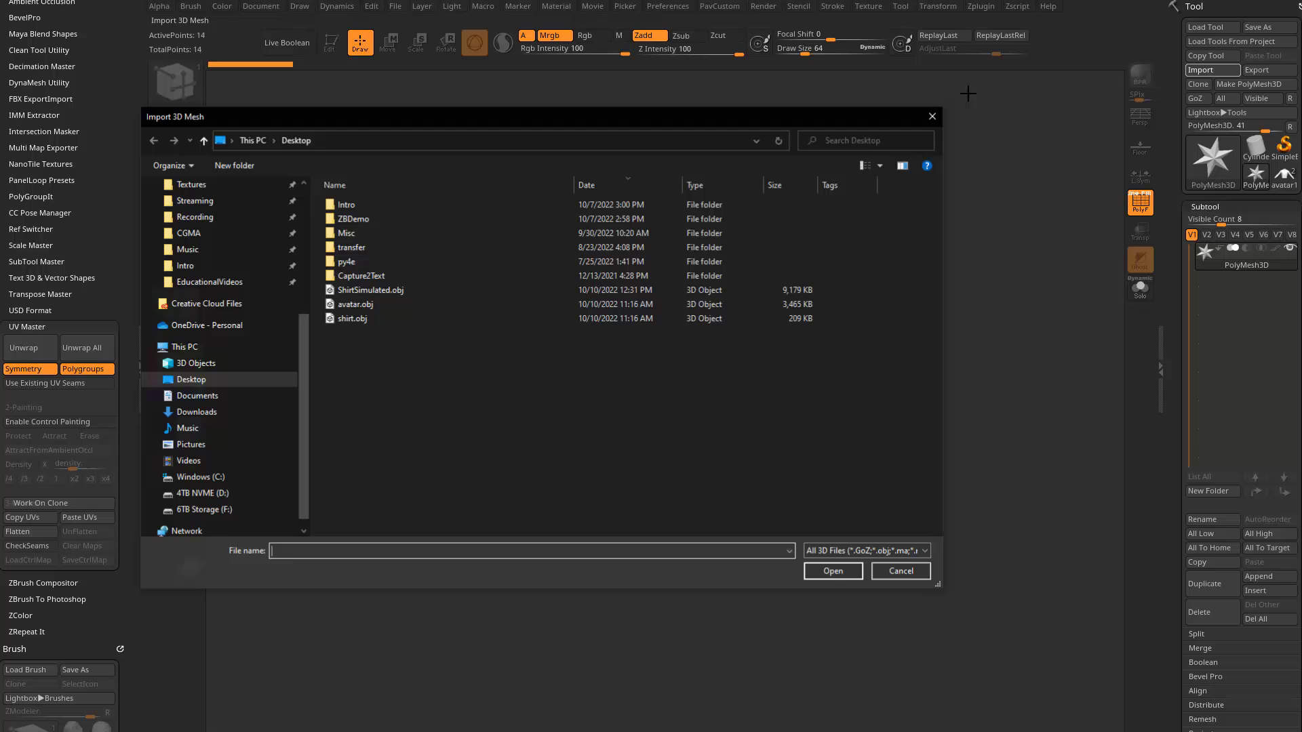
{"action": "double_click", "coordinate": [367, 291]}
{"action": "left_click_drag", "start_coordinate": [706, 476], "coordinate": [751, 637]}
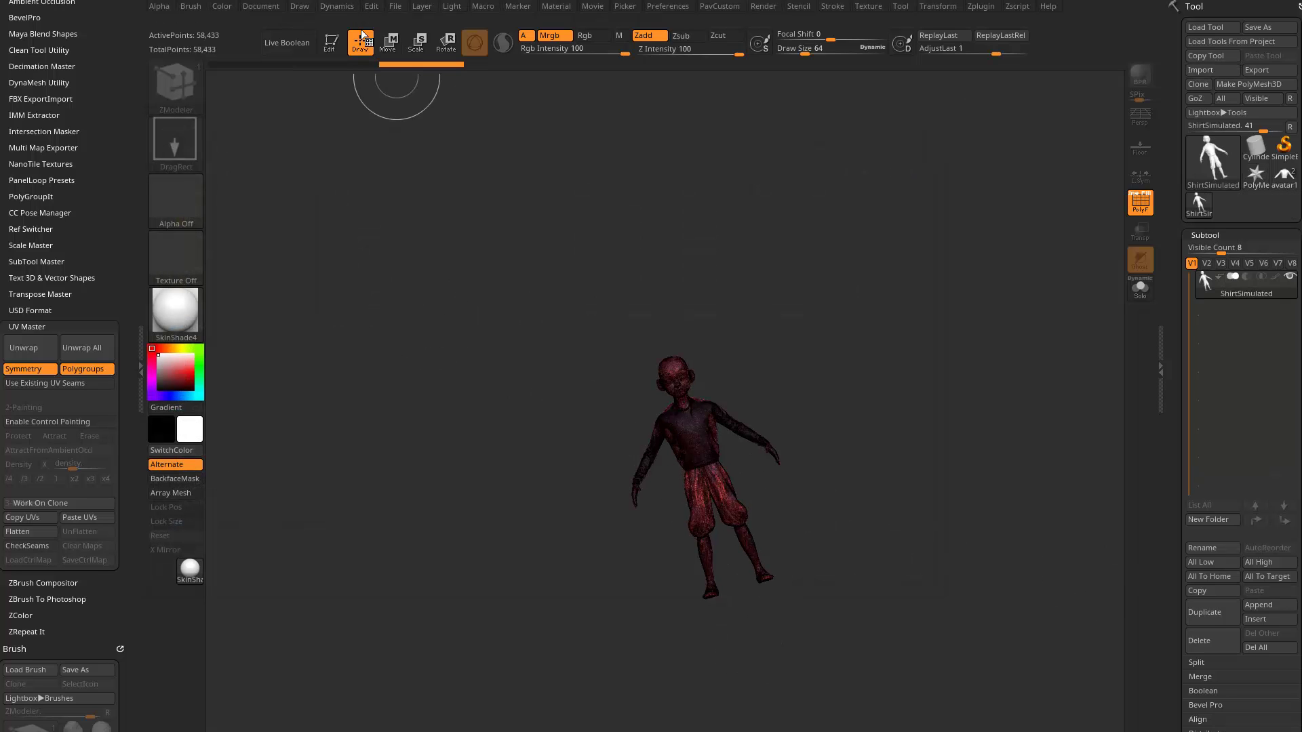
{"action": "left_click", "coordinate": [329, 43]}
{"action": "left_click", "coordinate": [1140, 208]}
{"action": "left_click_drag", "start_coordinate": [942, 245], "coordinate": [1007, 456], "text": "shift"}
{"action": "left_click_drag", "start_coordinate": [959, 164], "coordinate": [905, 202], "text": "alt"}
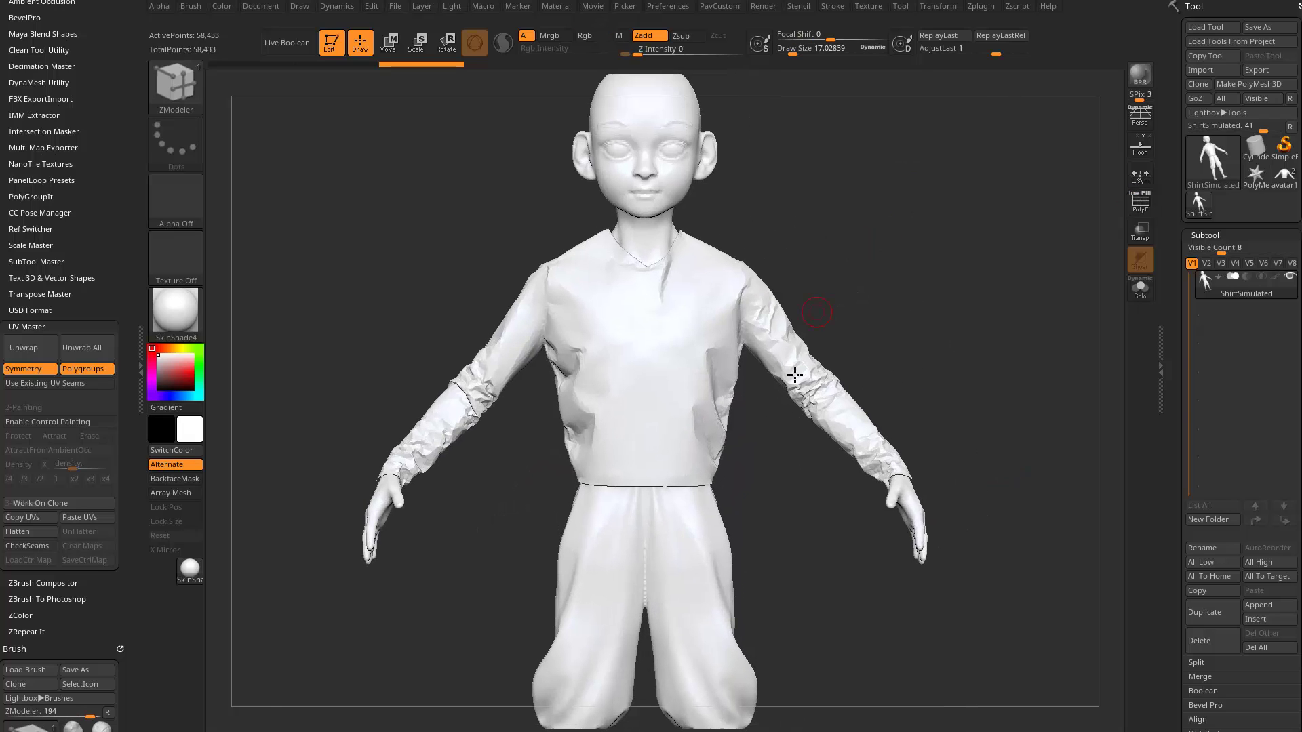
- Isolate the avatar body and split the hidden shirt into its own subtool
{"action": "key", "text": "ctrl+shift"}
{"action": "left_click_drag", "start_coordinate": [699, 149], "coordinate": [548, 173], "text": "ctrl+shift"}
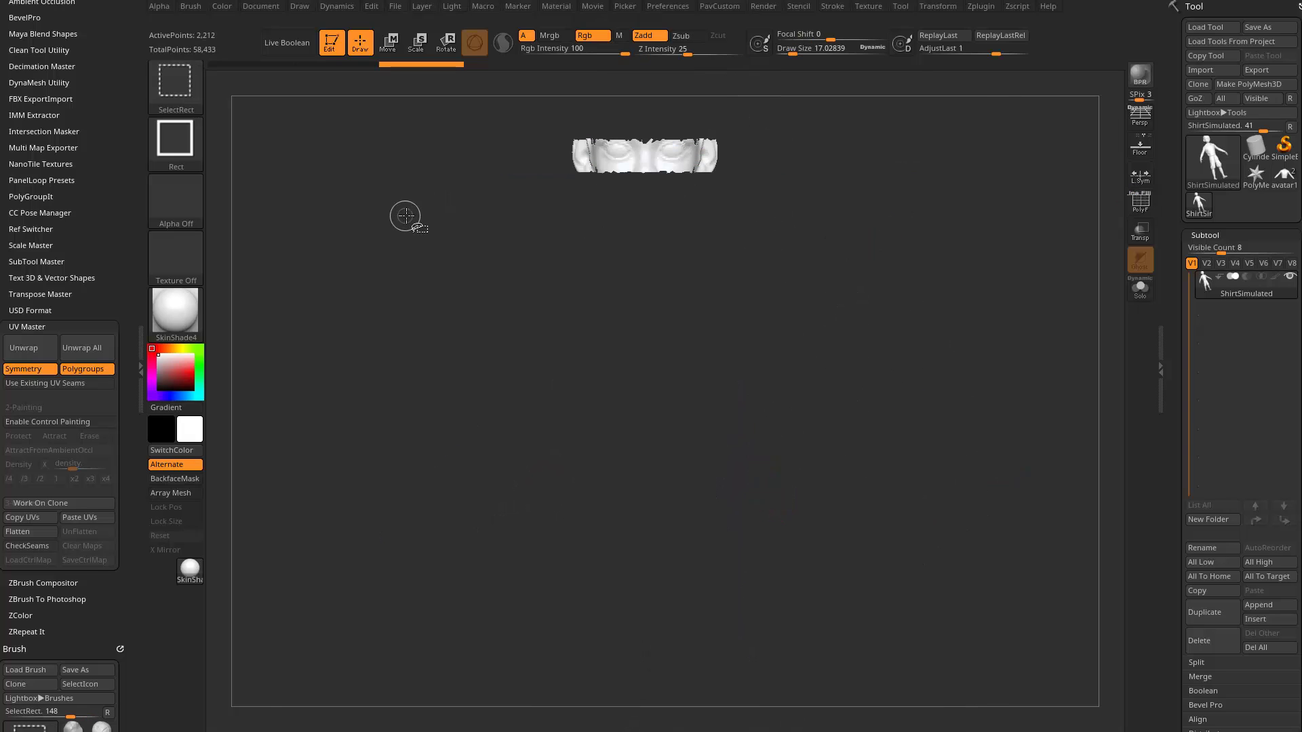
{"action": "left_click", "coordinate": [410, 216], "text": "ctrl+shift"}
{"action": "key", "text": "space"}
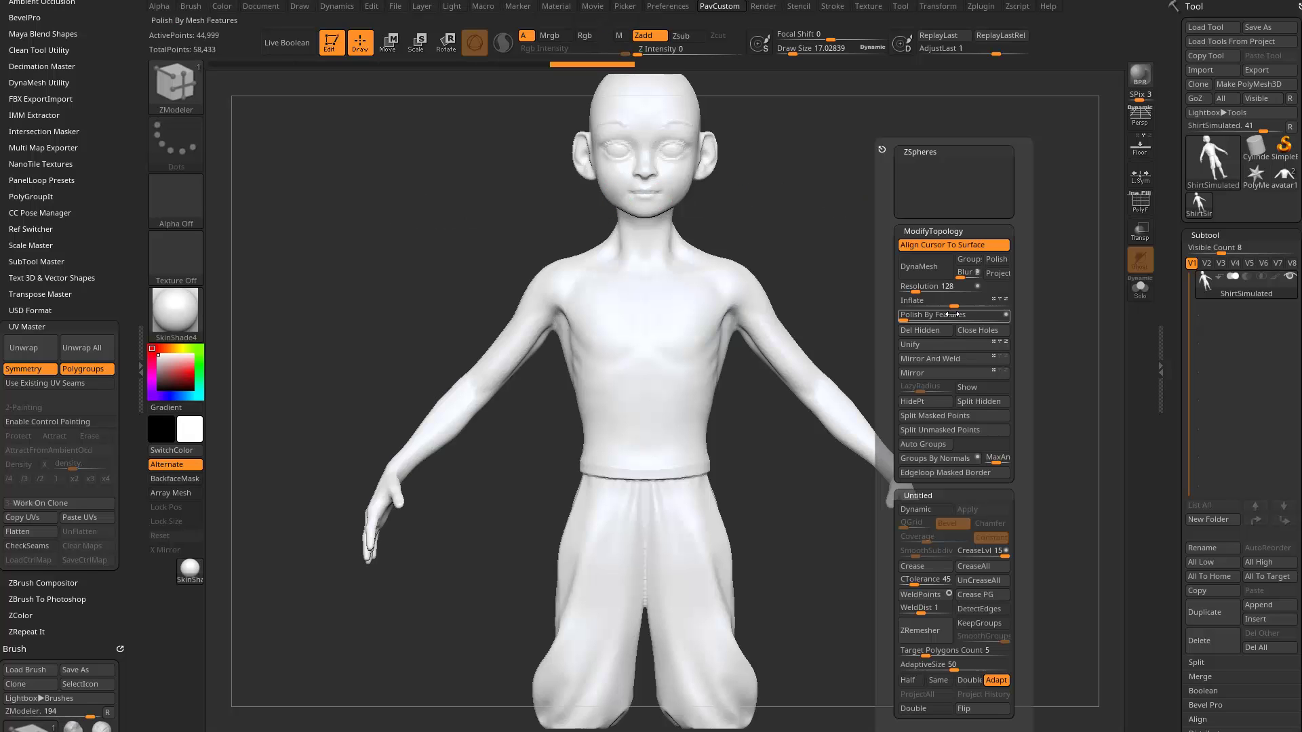
{"action": "left_click", "coordinate": [988, 405]}
{"action": "left_click_drag", "start_coordinate": [1204, 394], "coordinate": [1206, 273]}
{"action": "key", "text": "shift"}
{"action": "left_click", "coordinate": [1199, 227]}
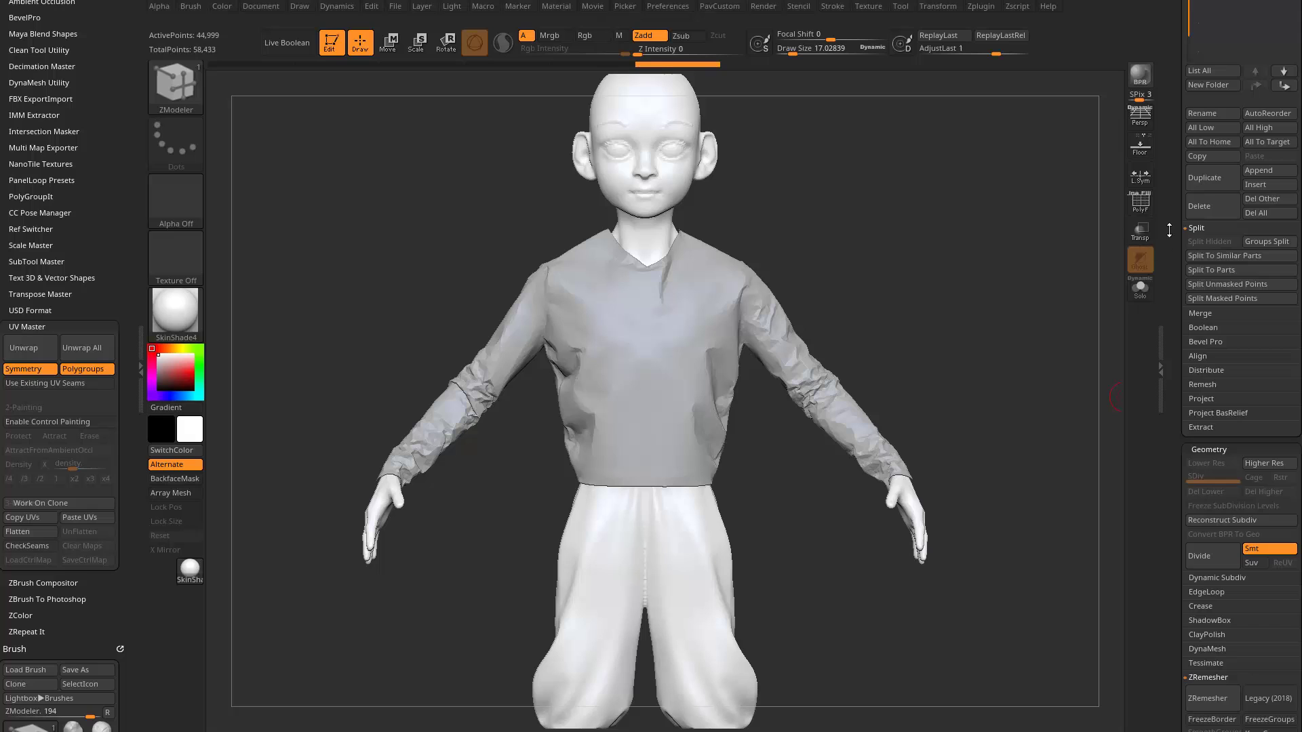
{"action": "left_click_drag", "start_coordinate": [1168, 230], "coordinate": [1169, 420]}
- Choose the Standard brush and make the split-off shirt the active subtool
{"action": "left_click_drag", "start_coordinate": [976, 288], "coordinate": [874, 351]}
{"action": "key", "text": "b"}
{"action": "key", "text": "s"}
{"action": "key", "text": "t"}
{"action": "left_click", "coordinate": [761, 365], "text": "alt"}
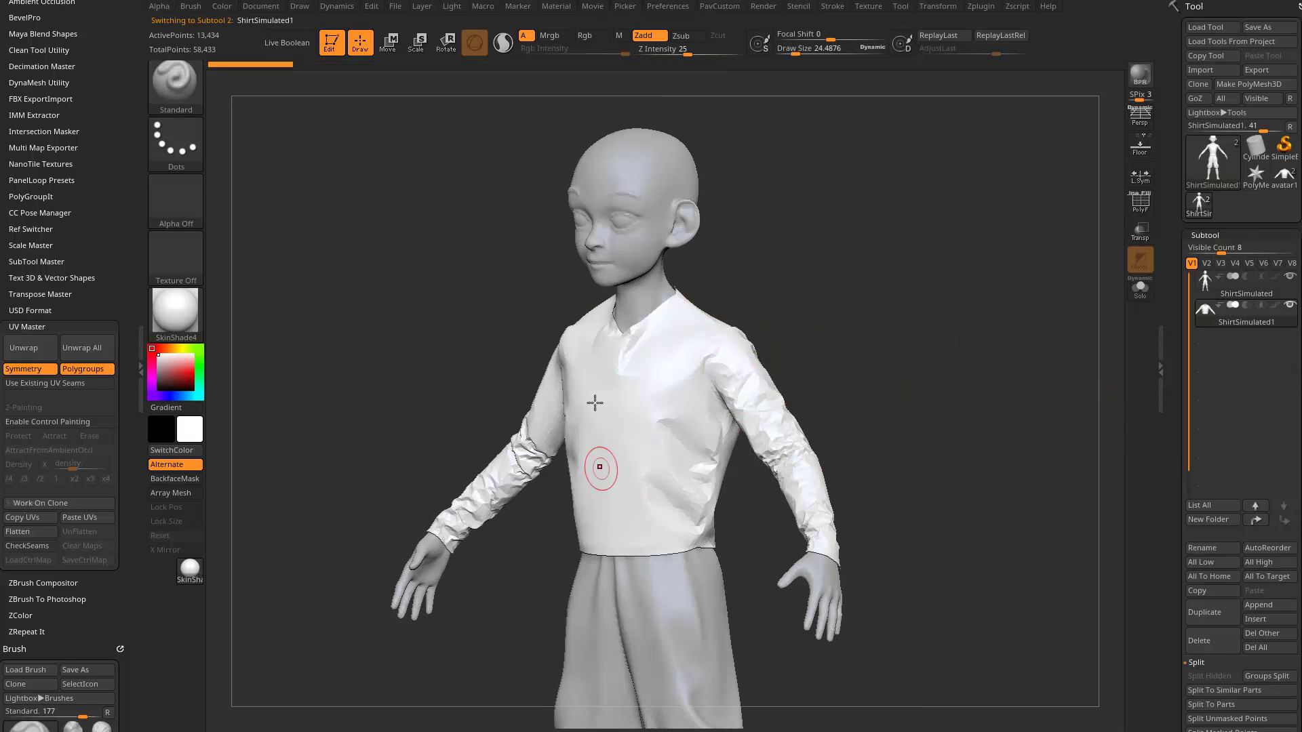
{"action": "left_click_drag", "start_coordinate": [875, 353], "coordinate": [922, 351]}
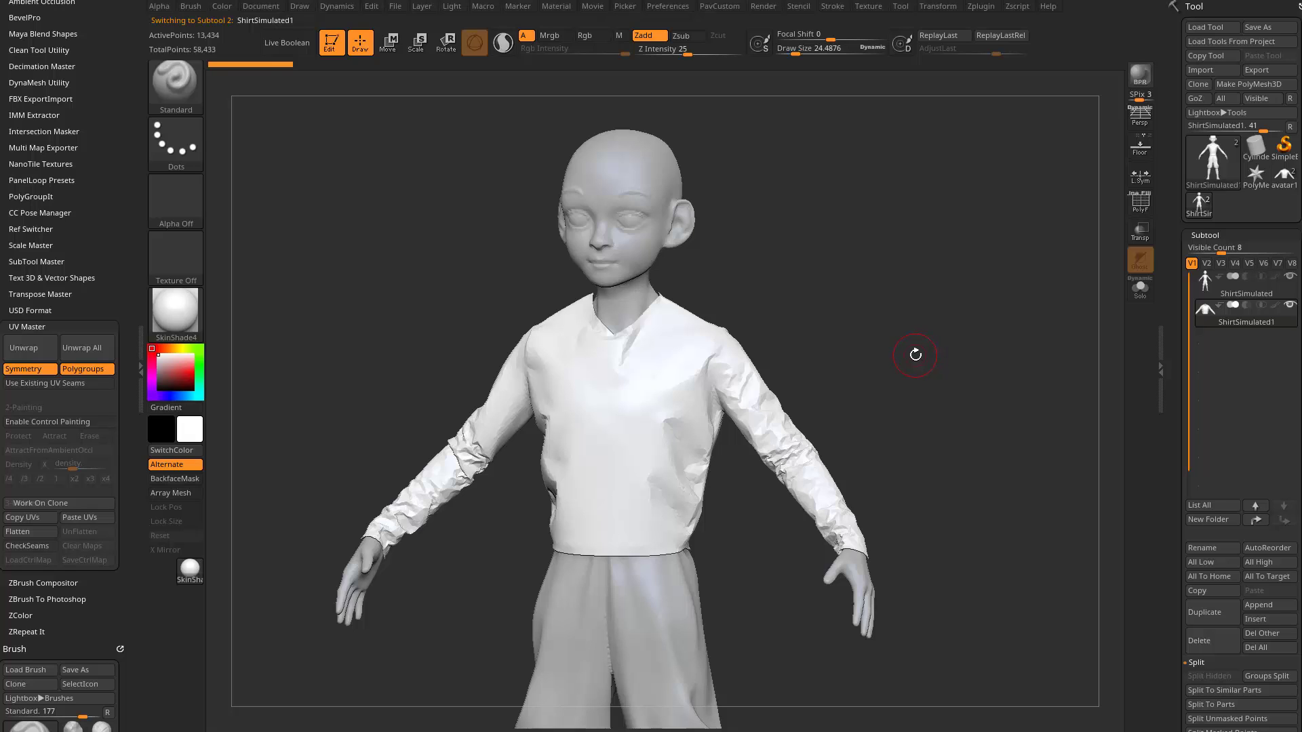
{"action": "key", "text": "ctrl"}
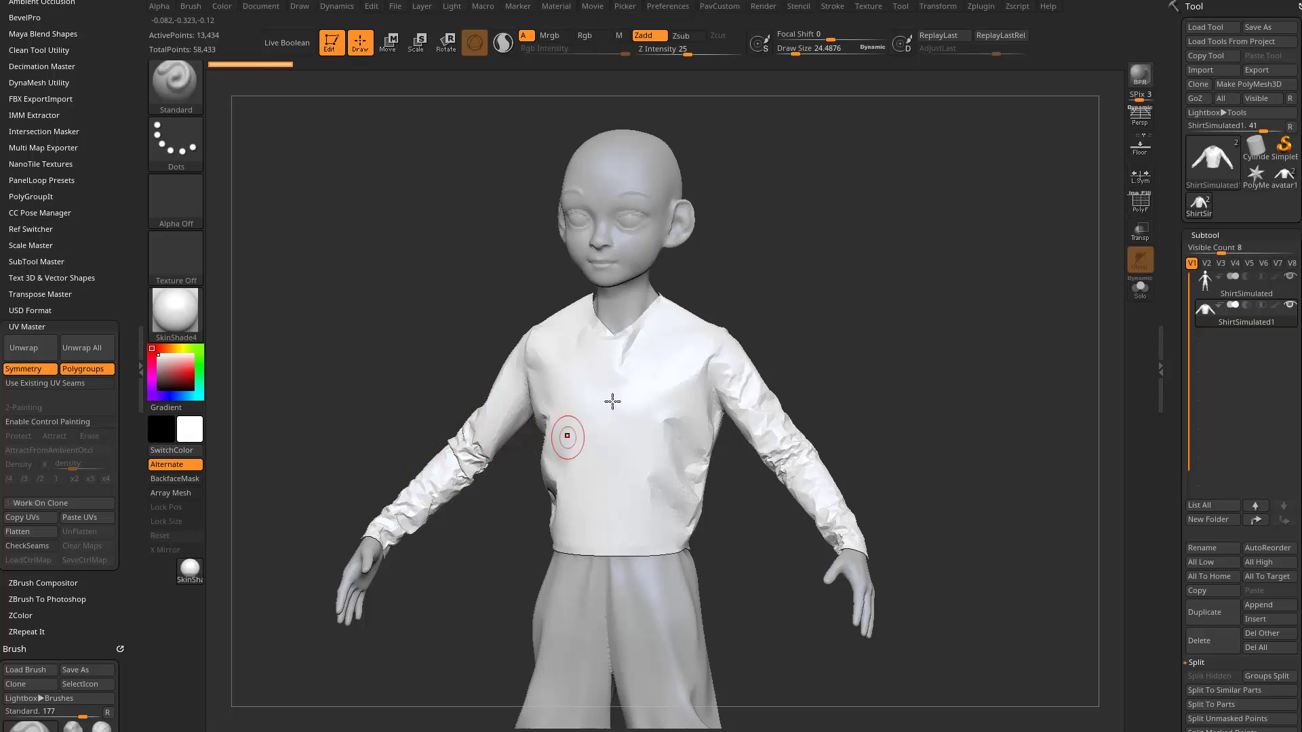
{"action": "left_click_drag", "start_coordinate": [861, 339], "coordinate": [923, 334]}
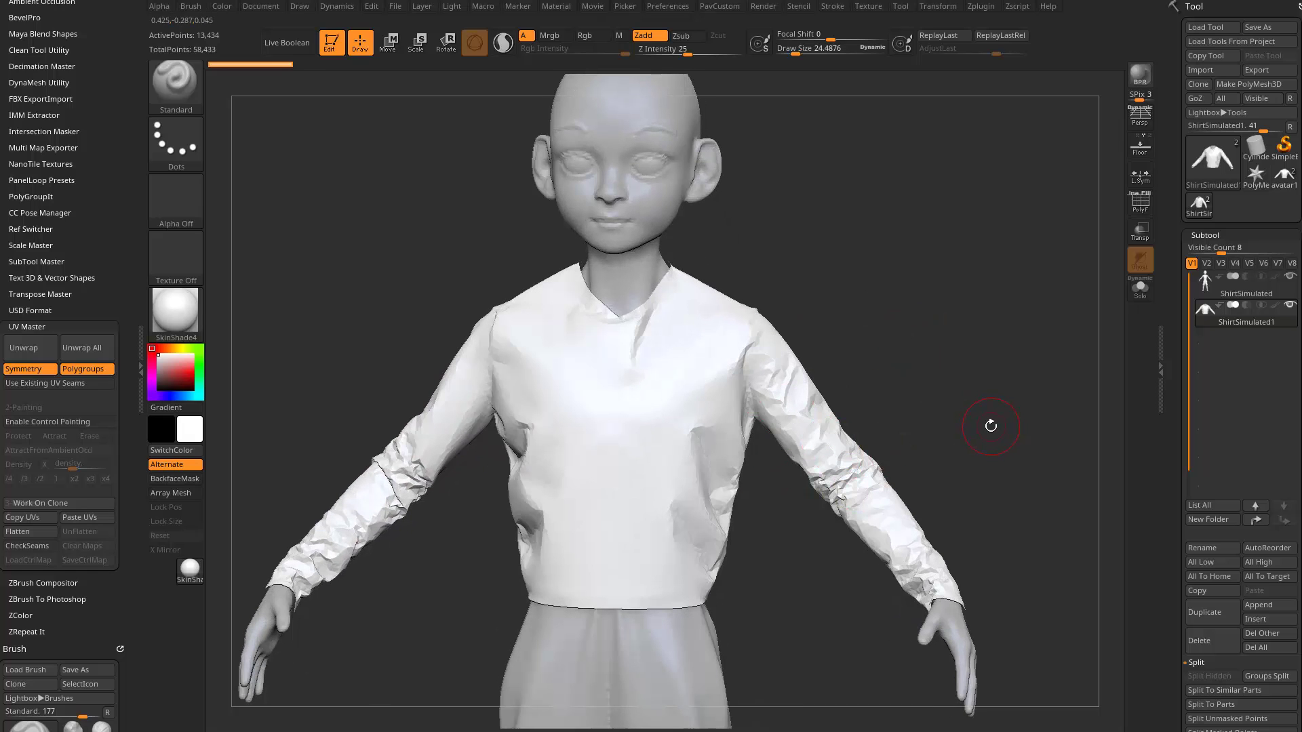
- Display the shirt's polygon wireframe and run ZRemesher with the Half option
{"action": "left_click", "coordinate": [1140, 205]}
{"action": "key", "text": "space"}
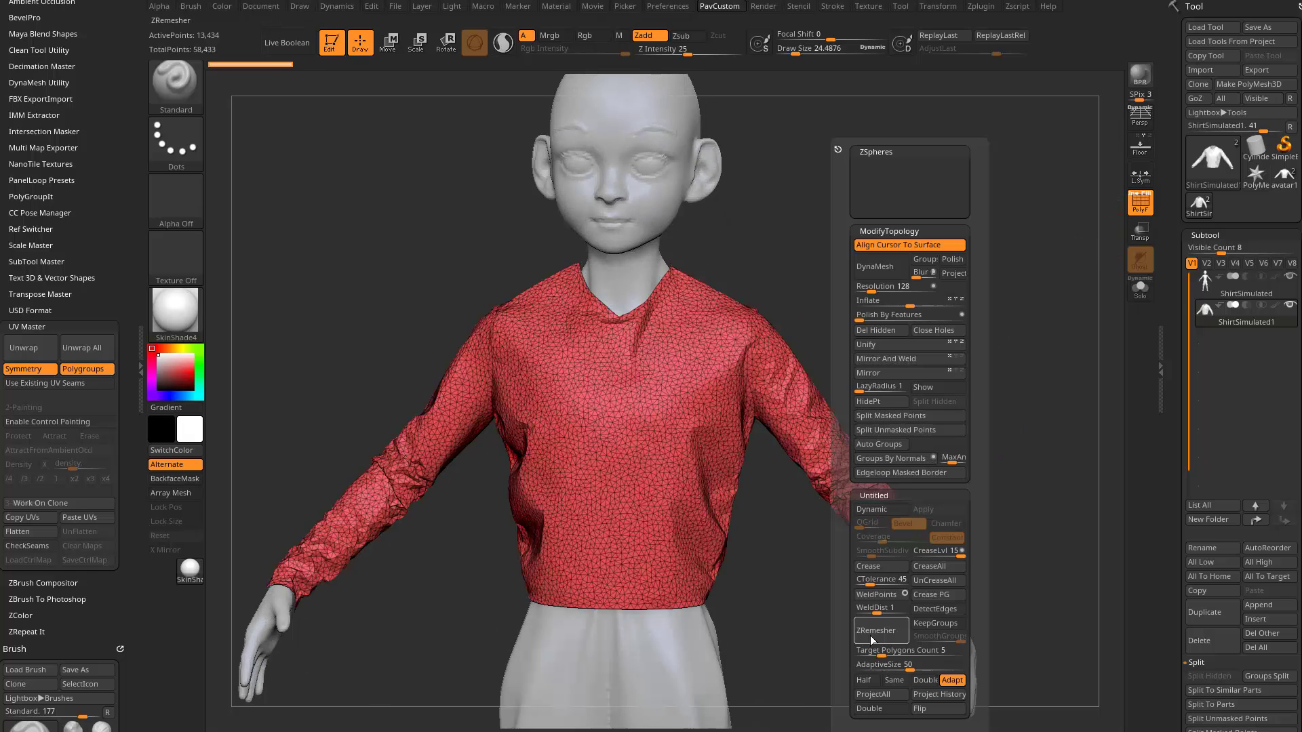
{"action": "left_click", "coordinate": [863, 681]}
{"action": "left_click", "coordinate": [896, 640]}
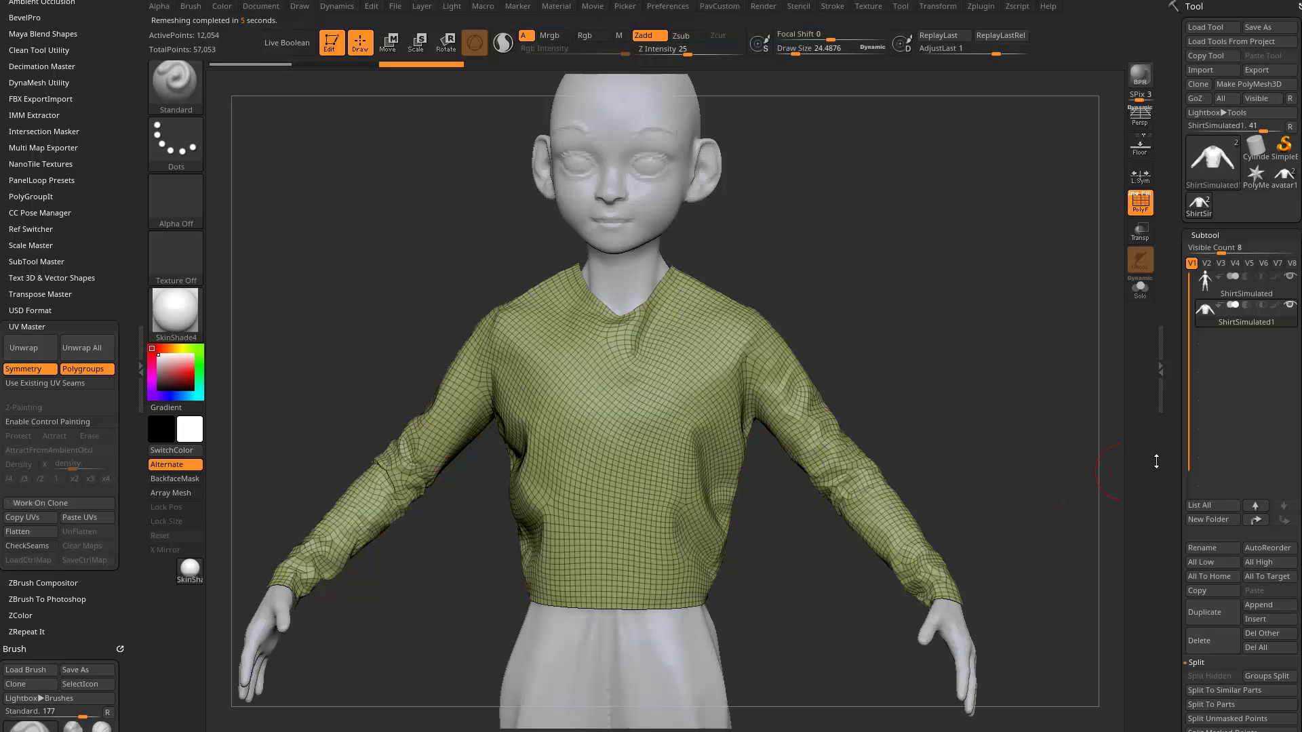
- Set ZRemesher's AdaptiveSize to 13, reveal the Project settings, and remesh the shirt twice more with Half enabled
{"action": "left_click_drag", "start_coordinate": [1184, 453], "coordinate": [1184, 281]}
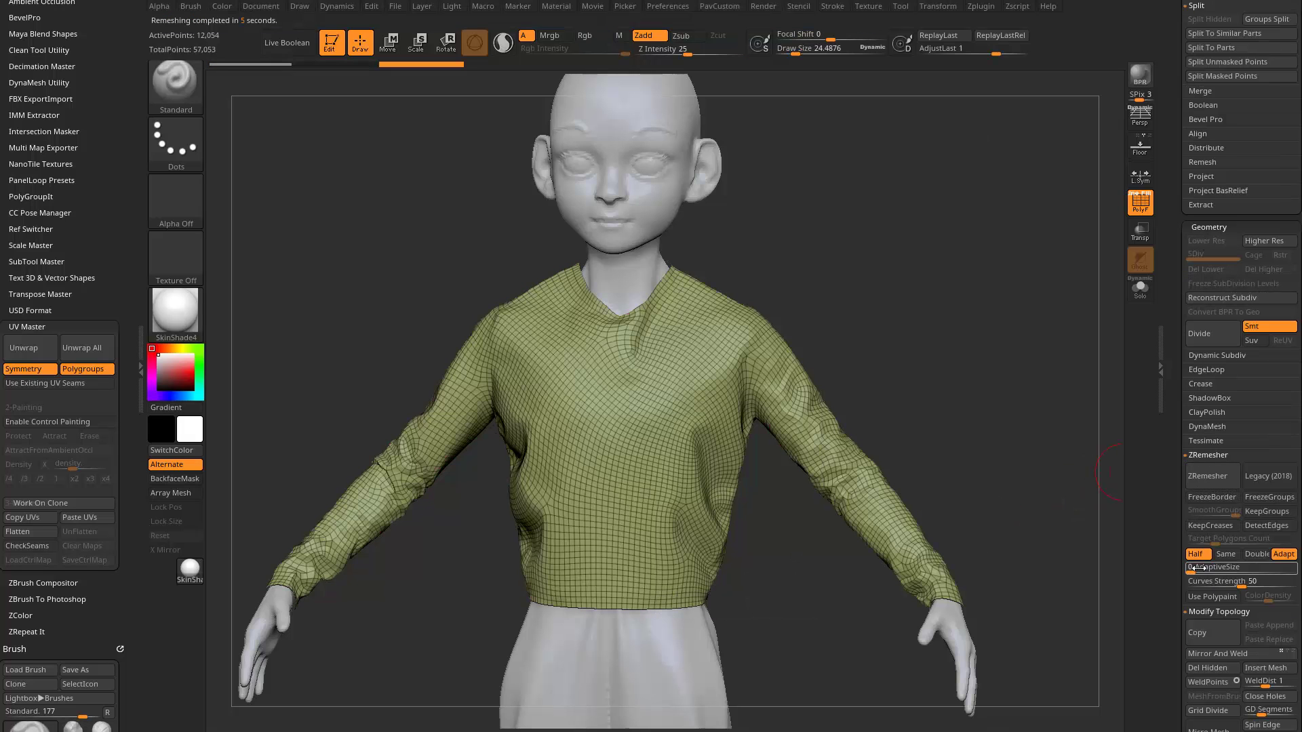
{"action": "left_click_drag", "start_coordinate": [1191, 570], "coordinate": [1205, 570]}
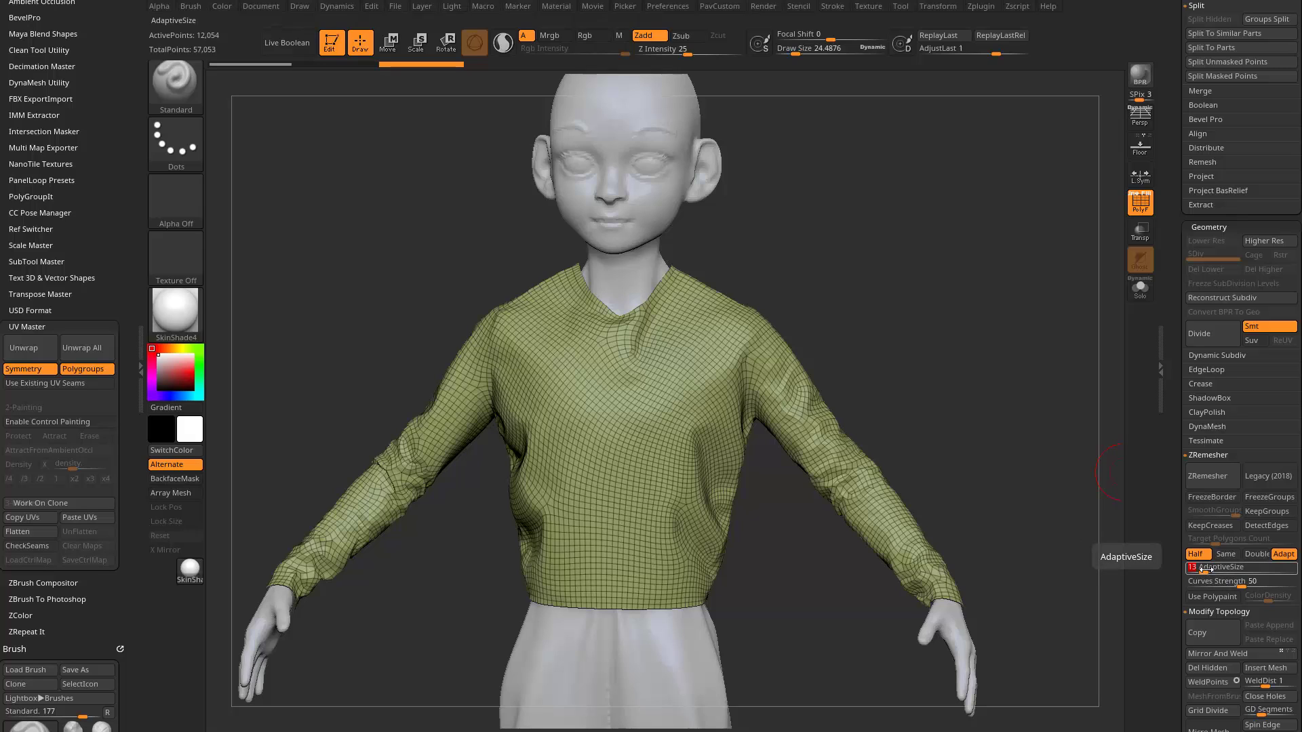
{"action": "left_click_drag", "start_coordinate": [1185, 164], "coordinate": [1185, 182]}
{"action": "left_click", "coordinate": [1201, 194]}
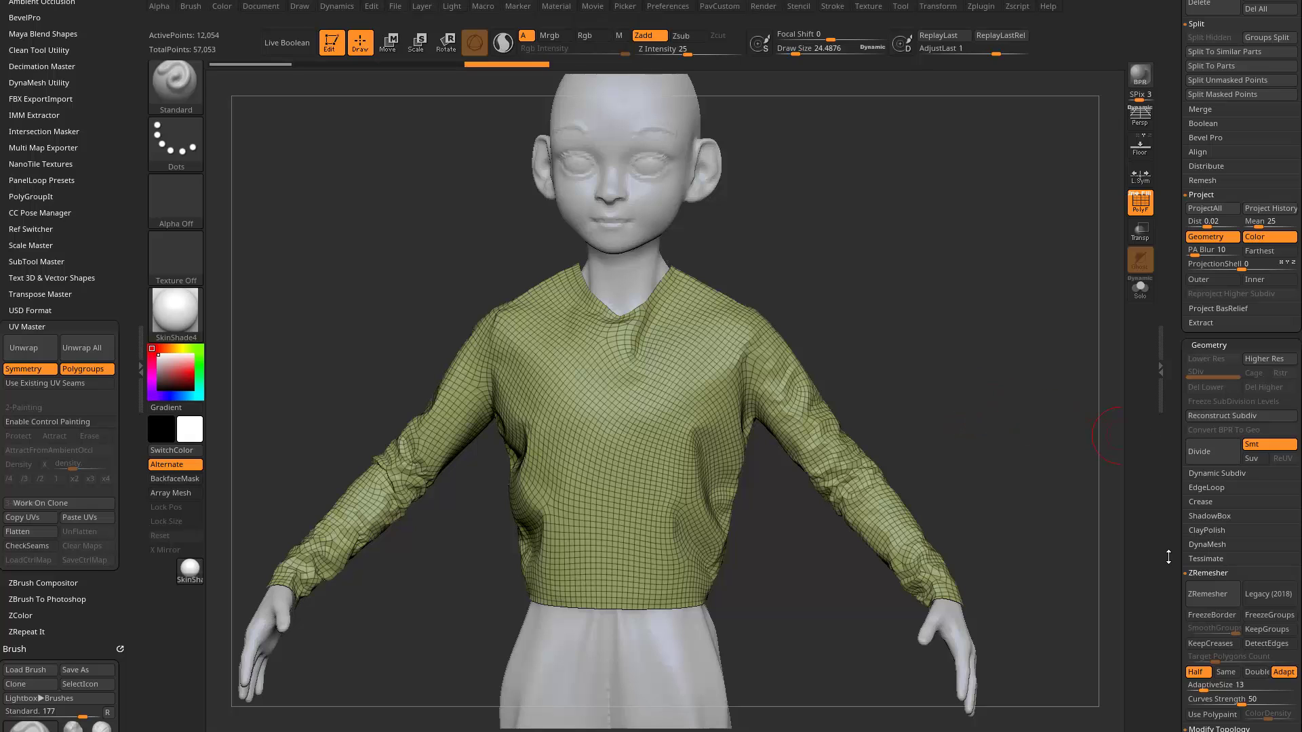
{"action": "left_click_drag", "start_coordinate": [1168, 557], "coordinate": [1168, 485]}
{"action": "left_click", "coordinate": [1210, 521]}
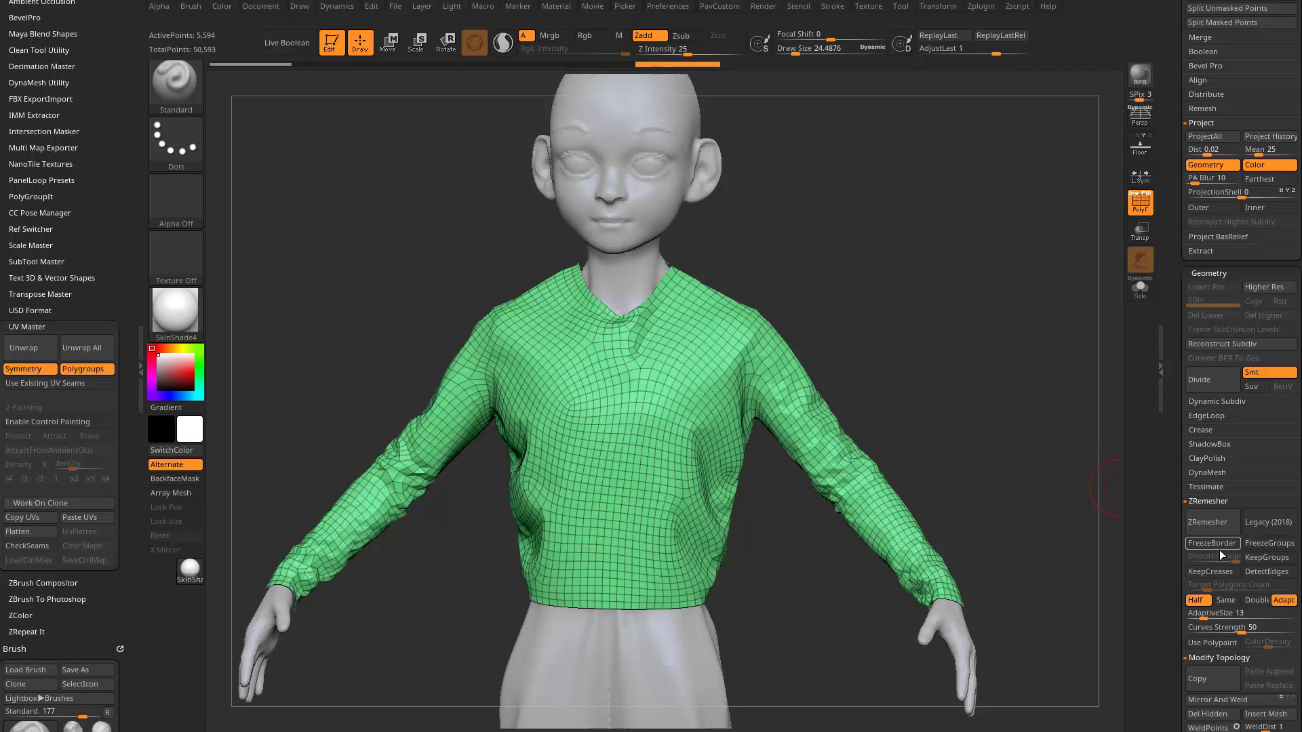
{"action": "left_click", "coordinate": [1213, 526]}
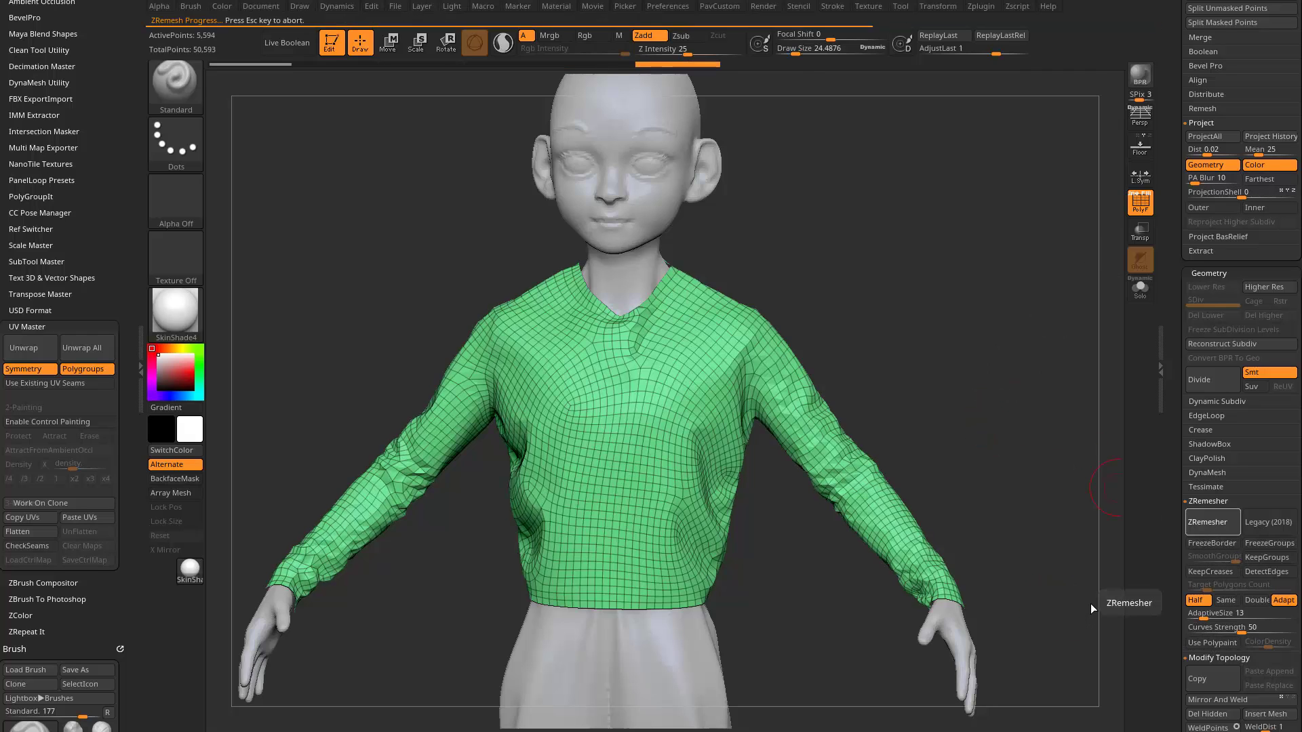
- Isolate the remeshed shirt from the other visible subtools
{"action": "mouse_move", "coordinate": [946, 304]}
{"action": "left_mouse_down"}
{"action": "mouse_move", "coordinate": [712, 307]}
{"action": "mouse_move", "coordinate": [951, 302]}
{"action": "left_mouse_up"}
{"action": "left_click_drag", "start_coordinate": [1029, 351], "coordinate": [1072, 337]}
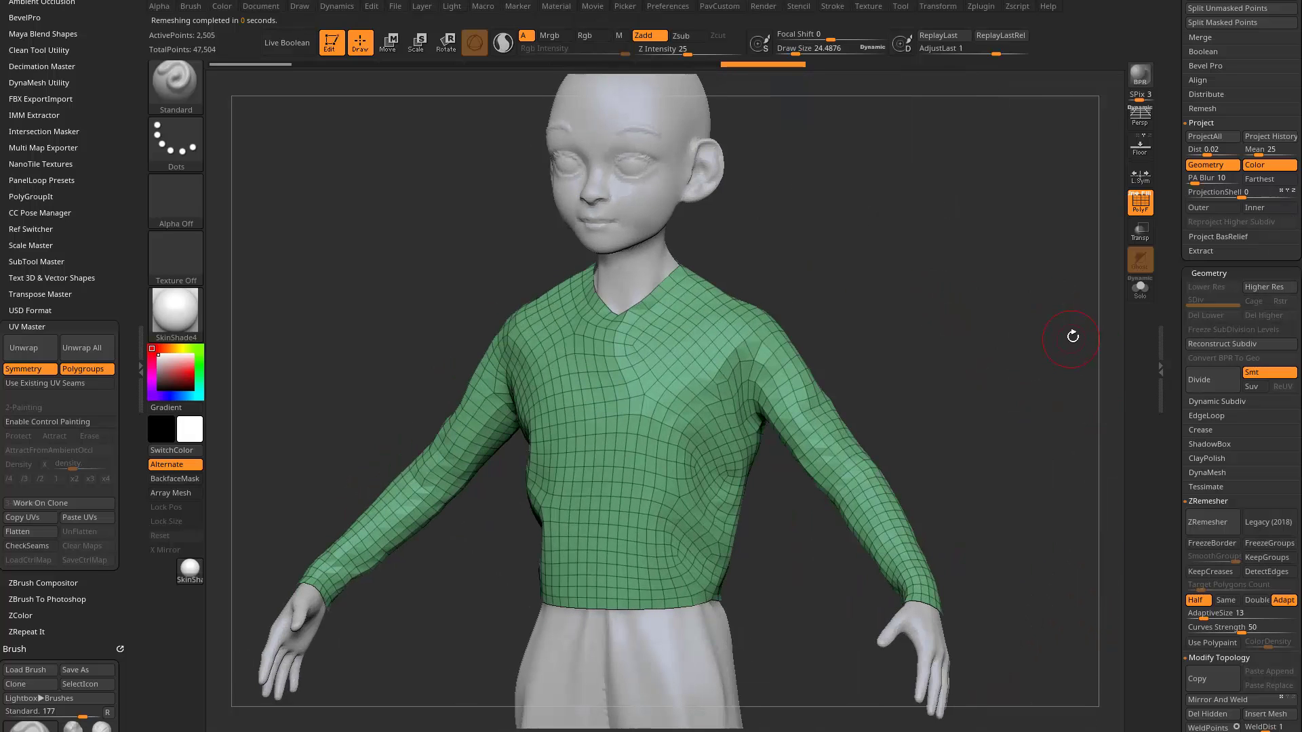
{"action": "left_click", "coordinate": [1253, 140]}
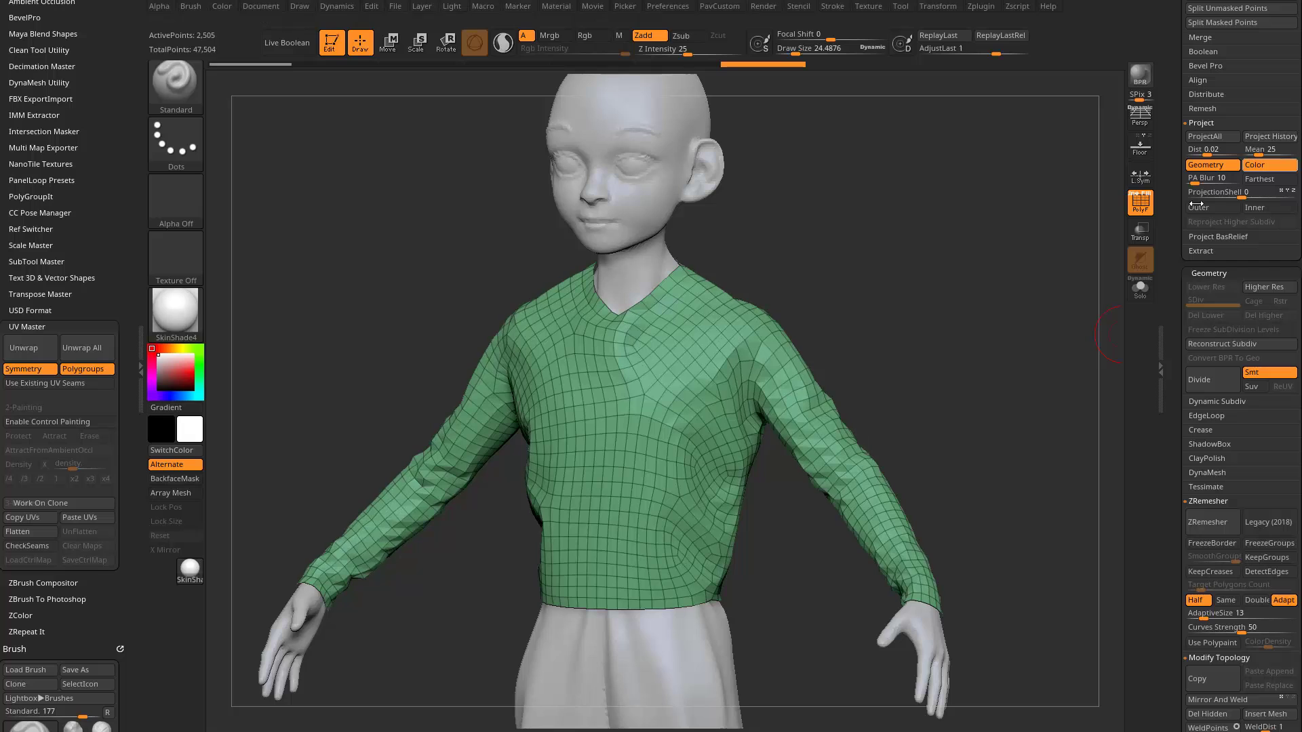
{"action": "left_click", "coordinate": [1141, 288]}
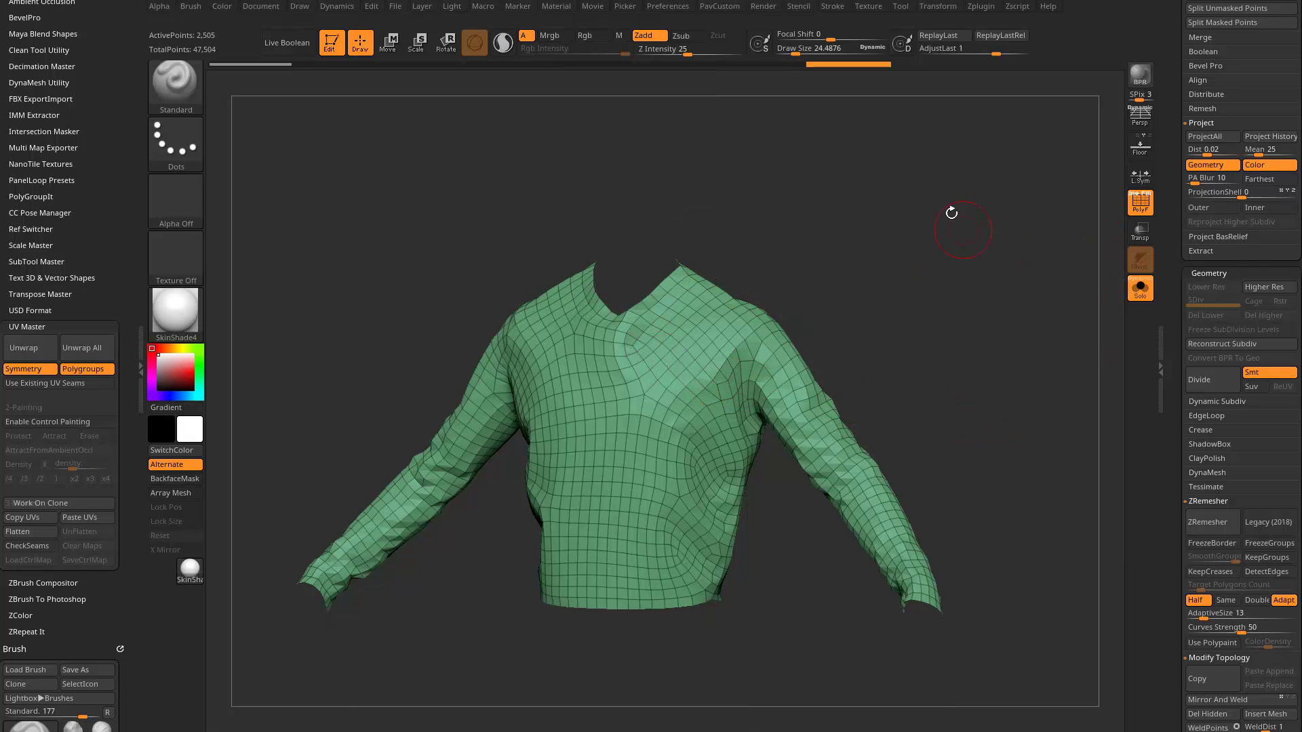
- Close the shirt's neck opening with ZModeler's edge Close action targeting Convex Hole
{"action": "left_click_drag", "start_coordinate": [950, 212], "coordinate": [966, 288], "text": "alt"}
{"action": "key", "text": "b"}
{"action": "key", "text": "z"}
{"action": "key", "text": "m"}
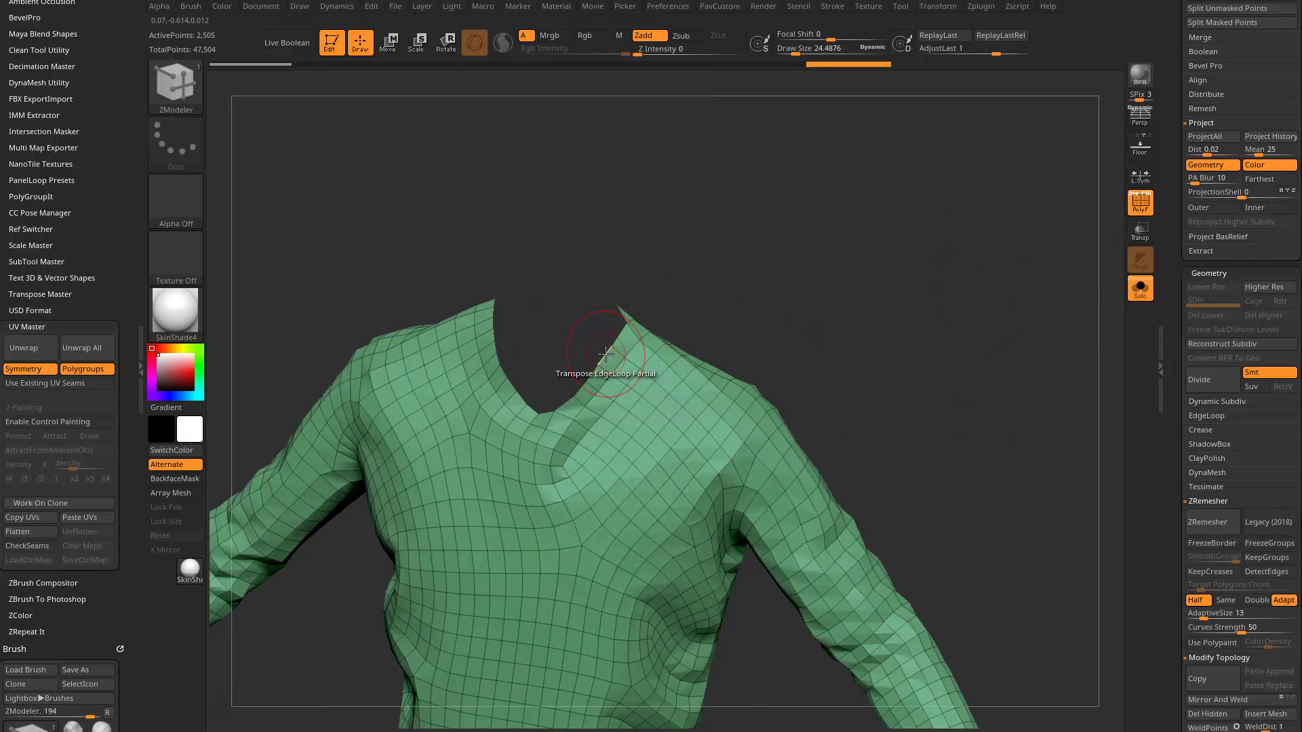
{"action": "key", "text": "space"}
{"action": "left_click", "coordinate": [482, 384]}
{"action": "left_click", "coordinate": [572, 492]}
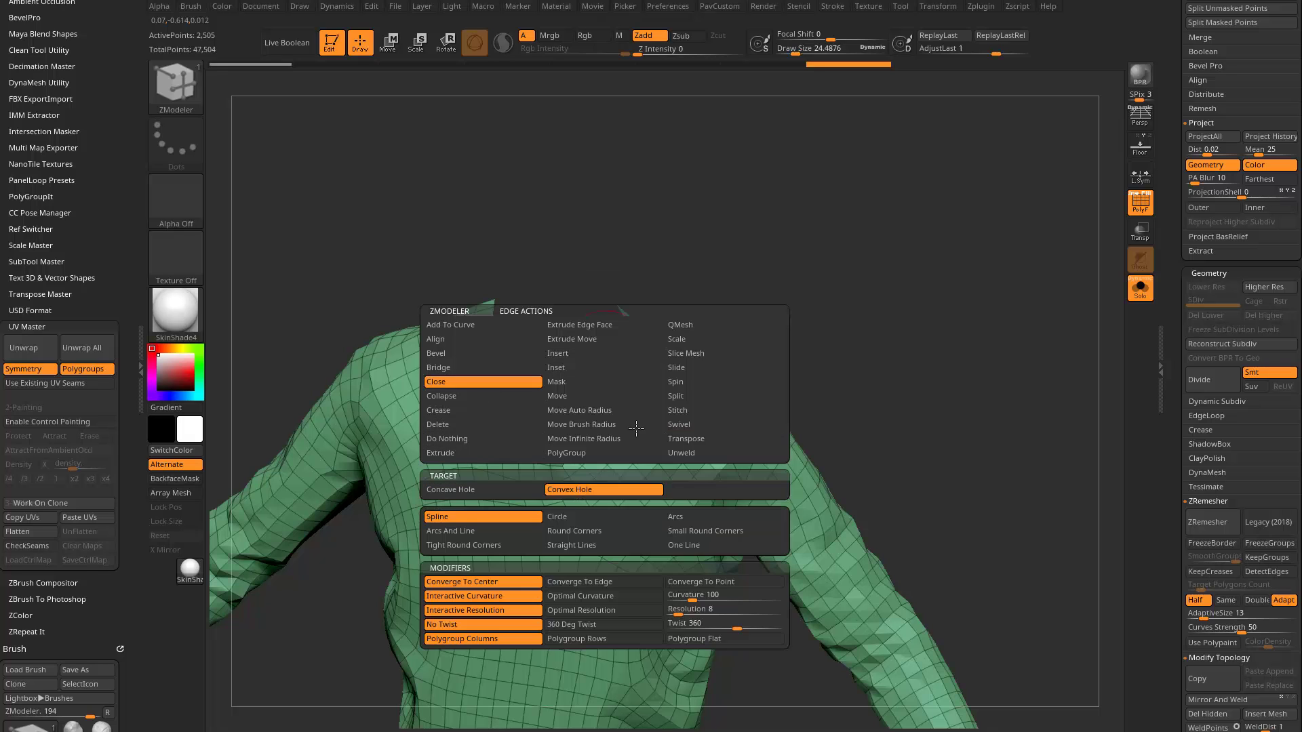
{"action": "left_click", "coordinate": [601, 384]}
- Cap the shirt's hem and both sleeve openings with the same Convex Hole closing action
{"action": "left_click_drag", "start_coordinate": [916, 366], "coordinate": [976, 150], "text": "alt"}
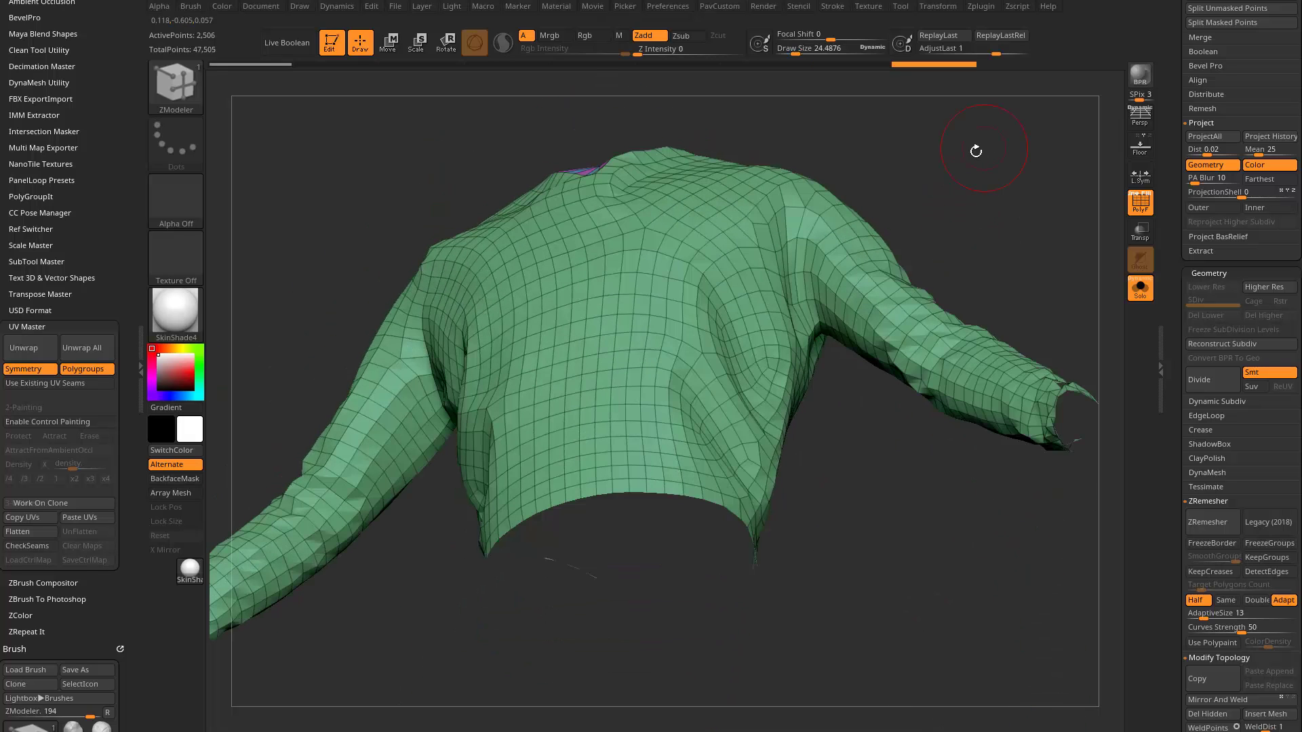
{"action": "left_click", "coordinate": [697, 512]}
{"action": "left_click_drag", "start_coordinate": [780, 555], "coordinate": [1002, 407]}
{"action": "left_click", "coordinate": [999, 364]}
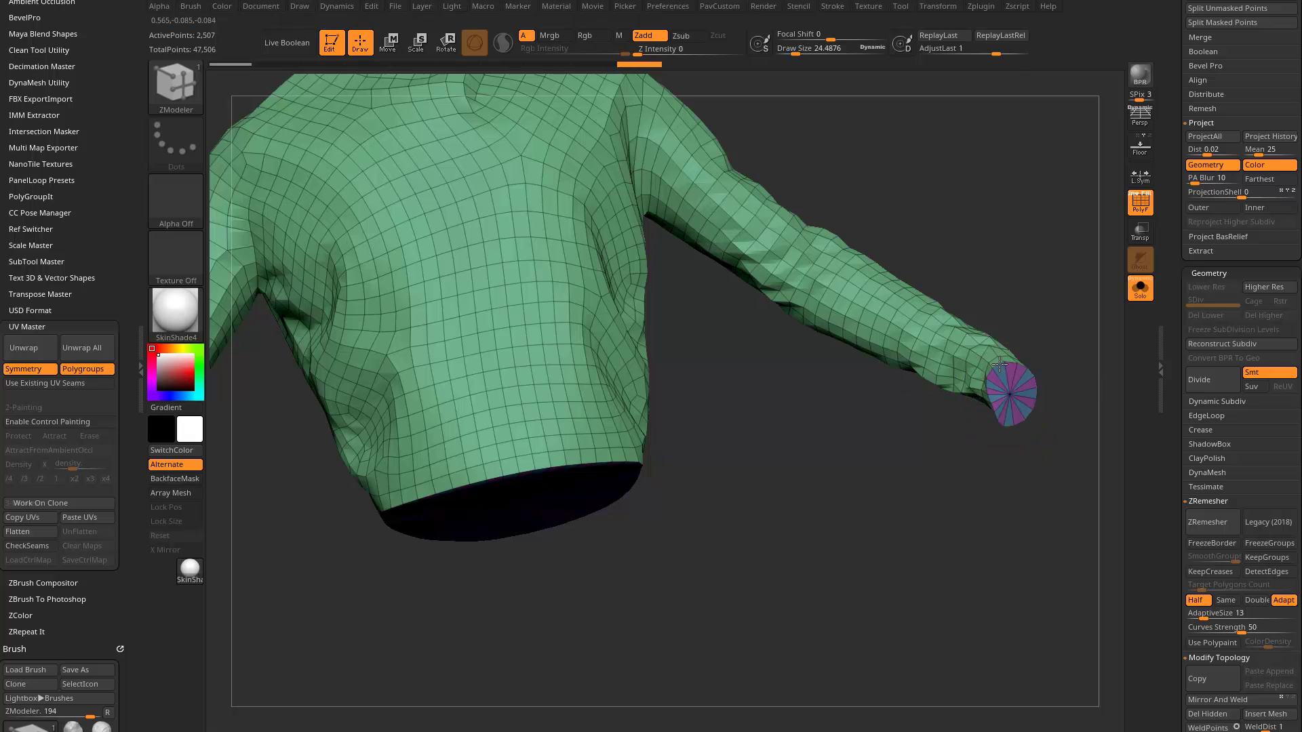
{"action": "left_click_drag", "start_coordinate": [380, 596], "coordinate": [662, 560], "text": "alt"}
{"action": "left_click", "coordinate": [462, 515]}
{"action": "left_click_drag", "start_coordinate": [586, 522], "coordinate": [546, 510], "text": "alt"}
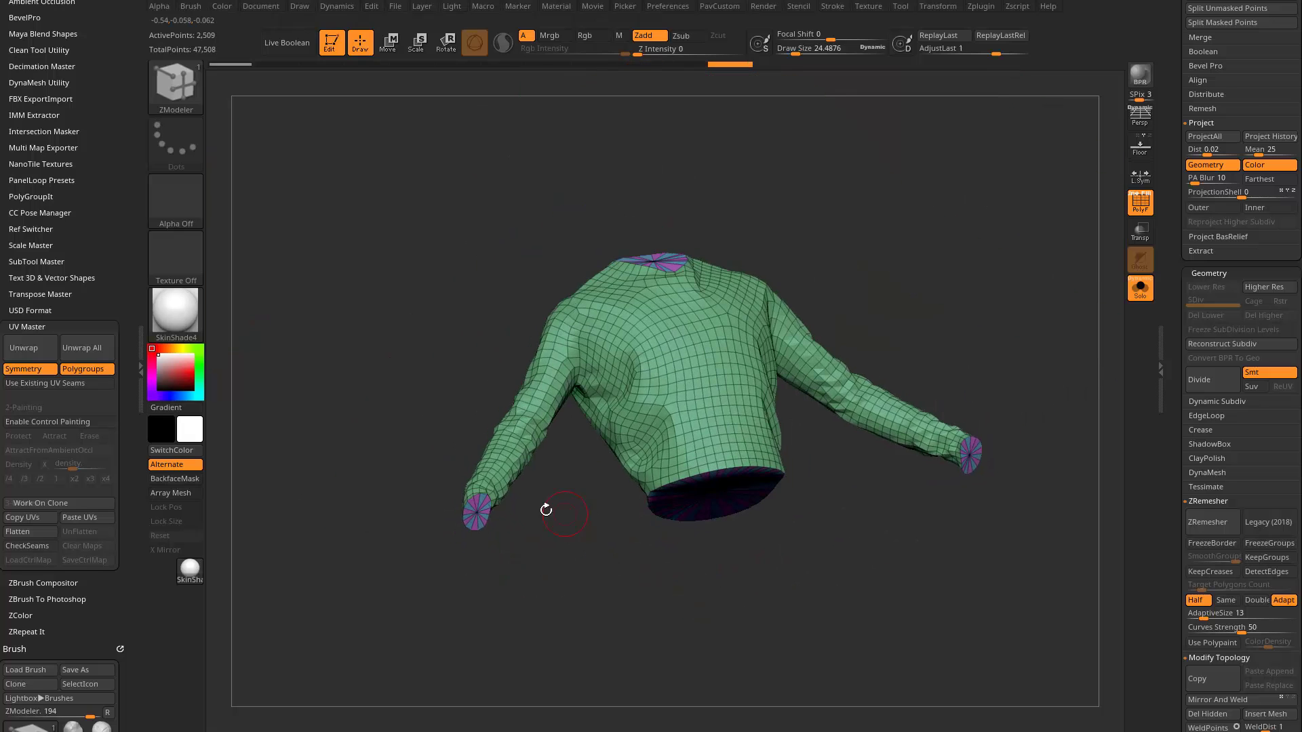
- Isolate the four hole caps, assign them to one polygroup, and show the whole shirt again
{"action": "left_click", "coordinate": [465, 508], "text": "ctrl+shift"}
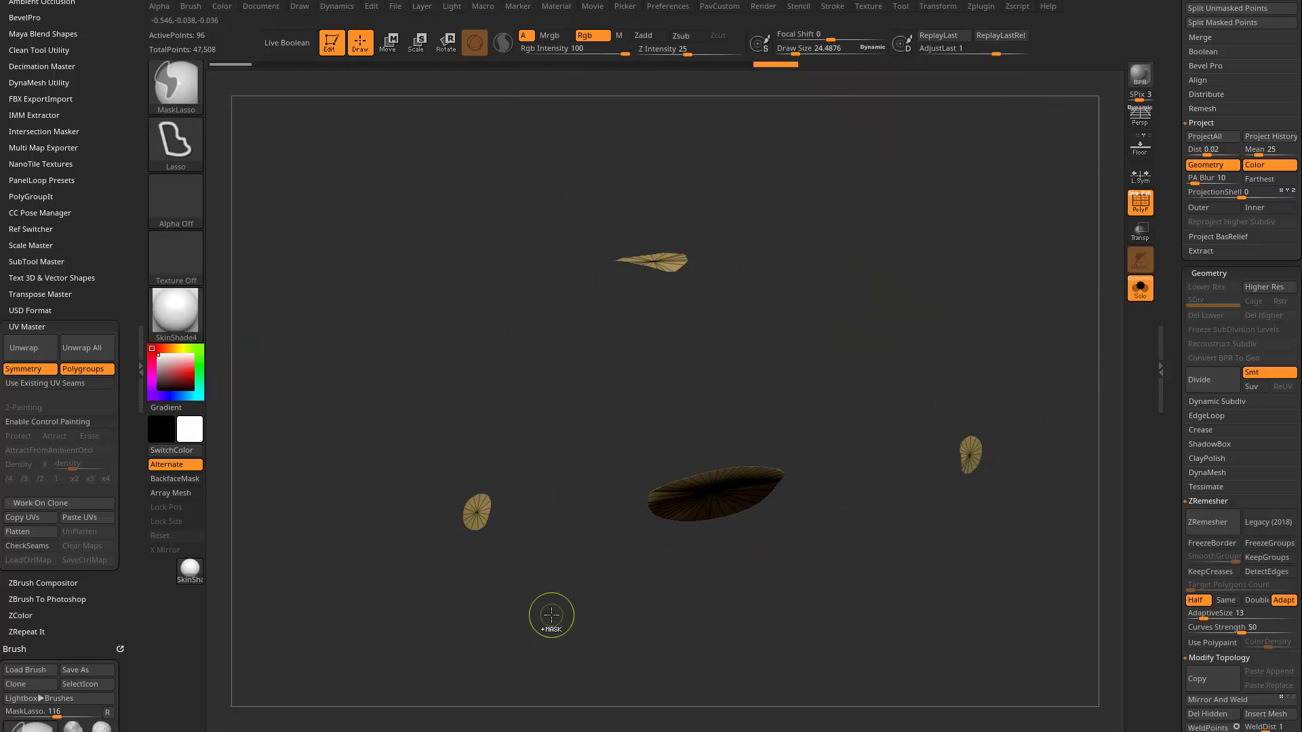
{"action": "left_click", "coordinate": [552, 615], "text": "ctrl+shift"}
{"action": "mouse_move", "coordinate": [918, 288]}
{"action": "left_mouse_down"}
{"action": "mouse_move", "coordinate": [967, 279]}
{"action": "mouse_move", "coordinate": [889, 346]}
{"action": "mouse_move", "coordinate": [894, 267]}
{"action": "mouse_move", "coordinate": [962, 301]}
{"action": "mouse_move", "coordinate": [926, 326]}
{"action": "left_mouse_up"}
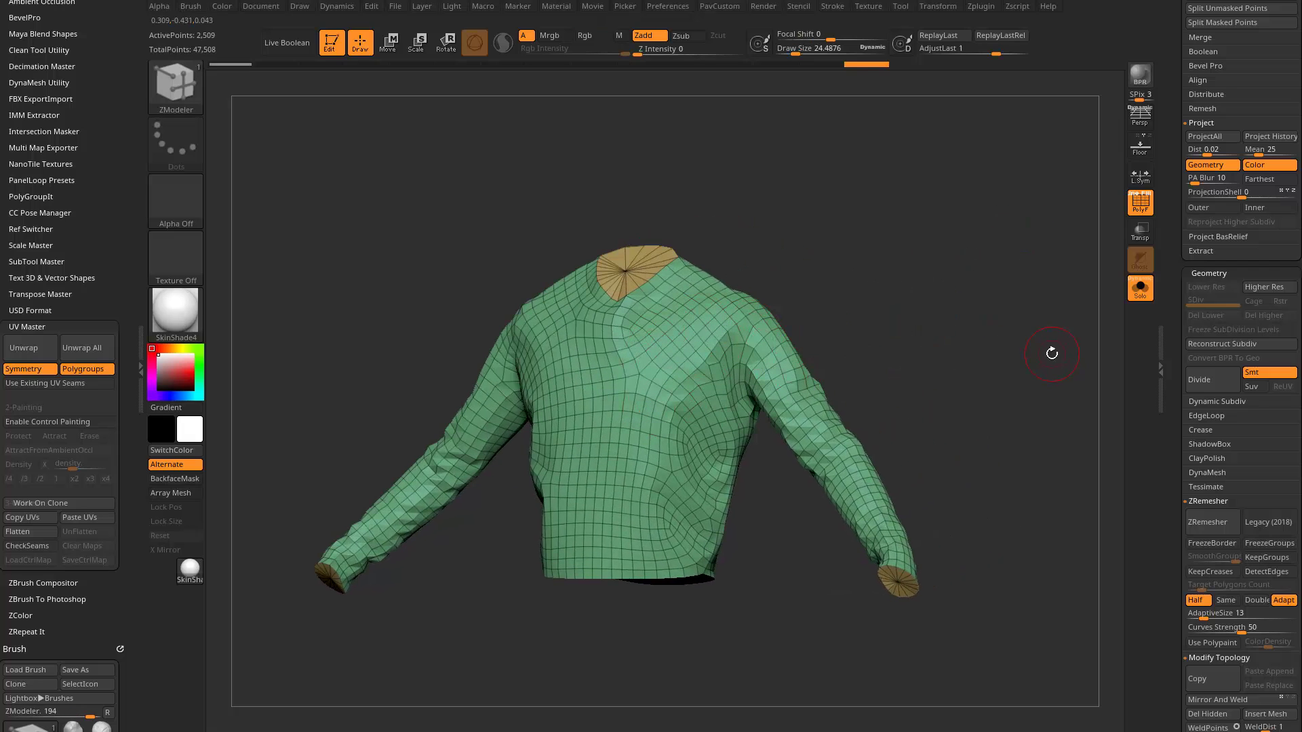
- Crease the shirt along its polygroup borders
{"action": "left_click", "coordinate": [1208, 501], "text": "shift"}
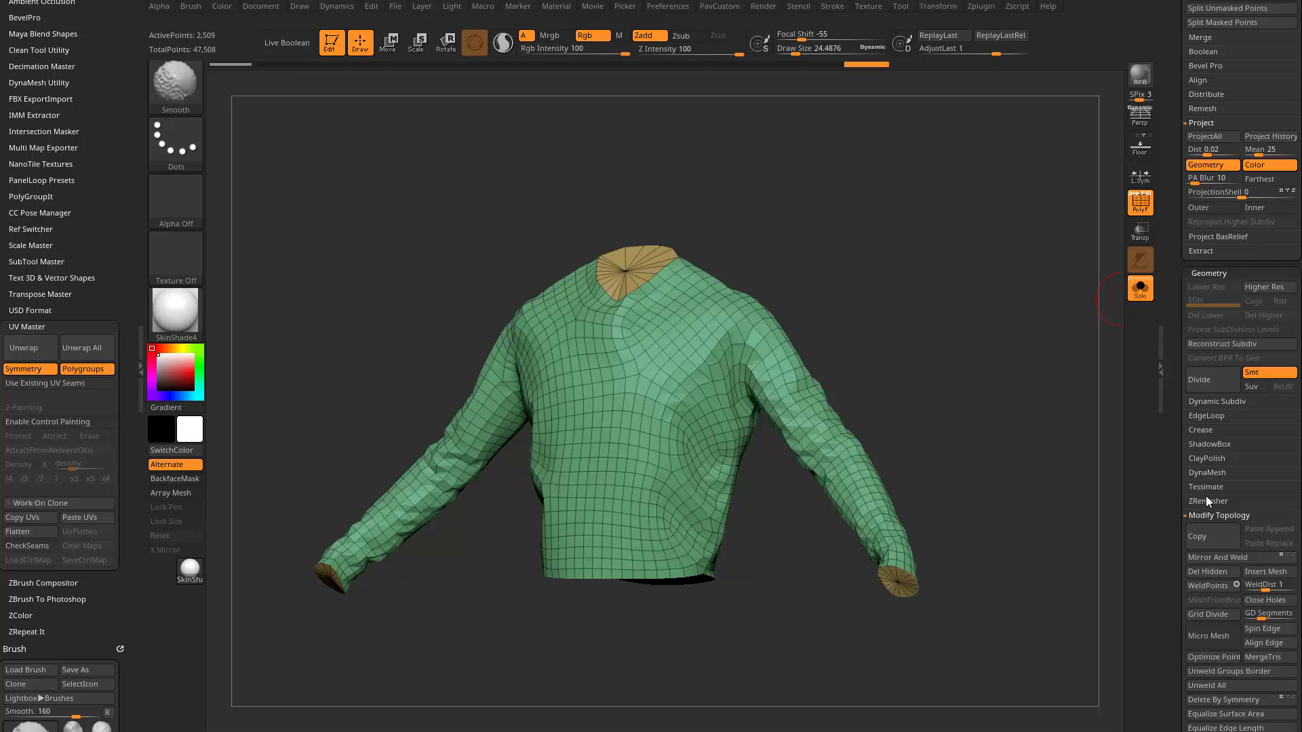
{"action": "left_click", "coordinate": [1206, 431], "text": "shift"}
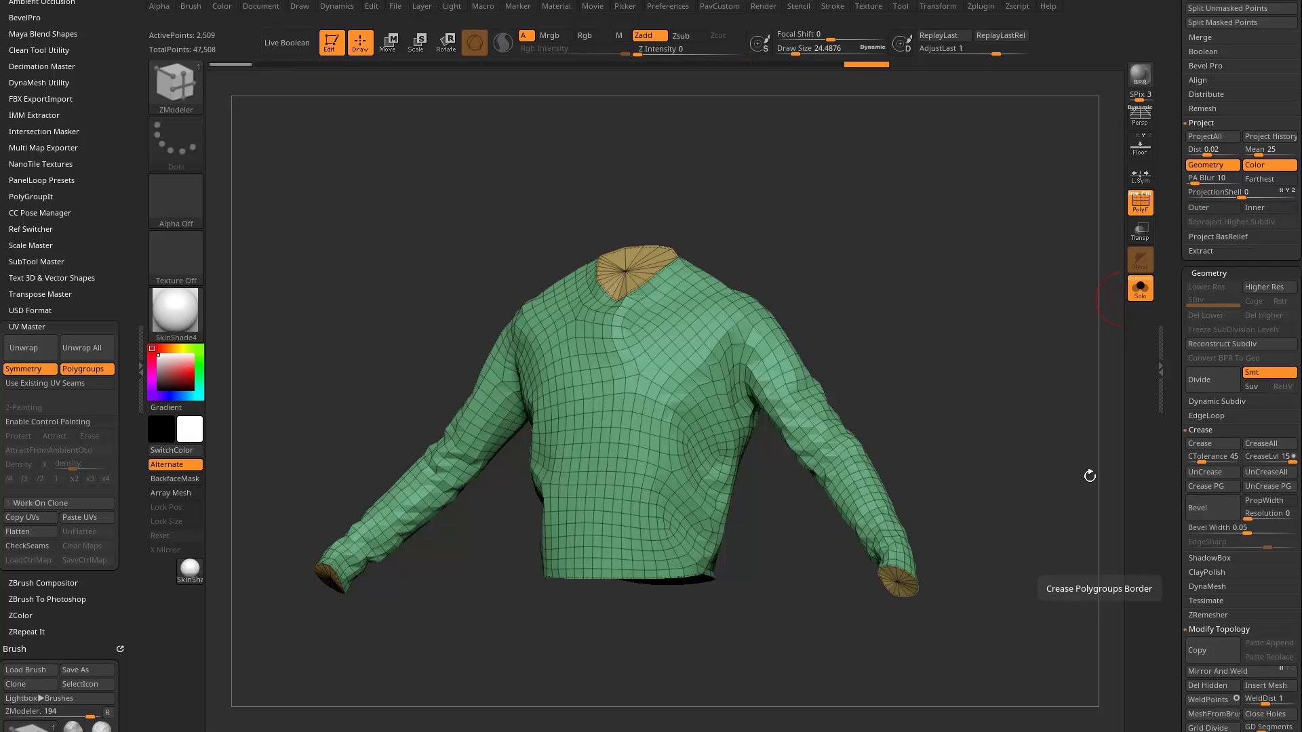
{"action": "left_click", "coordinate": [1200, 429], "text": "shift"}
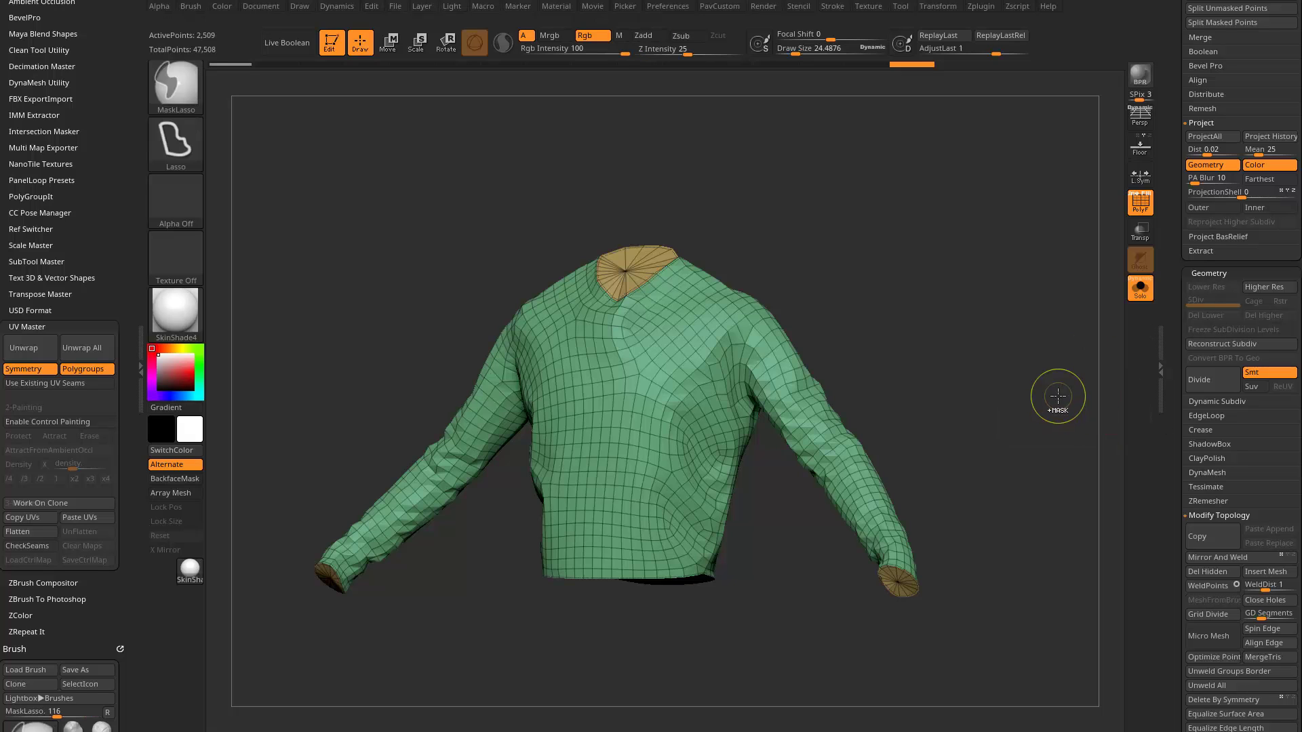
- Subdivide the shirt to level 2 and project the history detail onto it with the hole caps hidden, then unhide them
{"action": "key", "text": "ctrl+d"}
{"action": "left_click", "coordinate": [720, 325], "text": "ctrl+shift"}
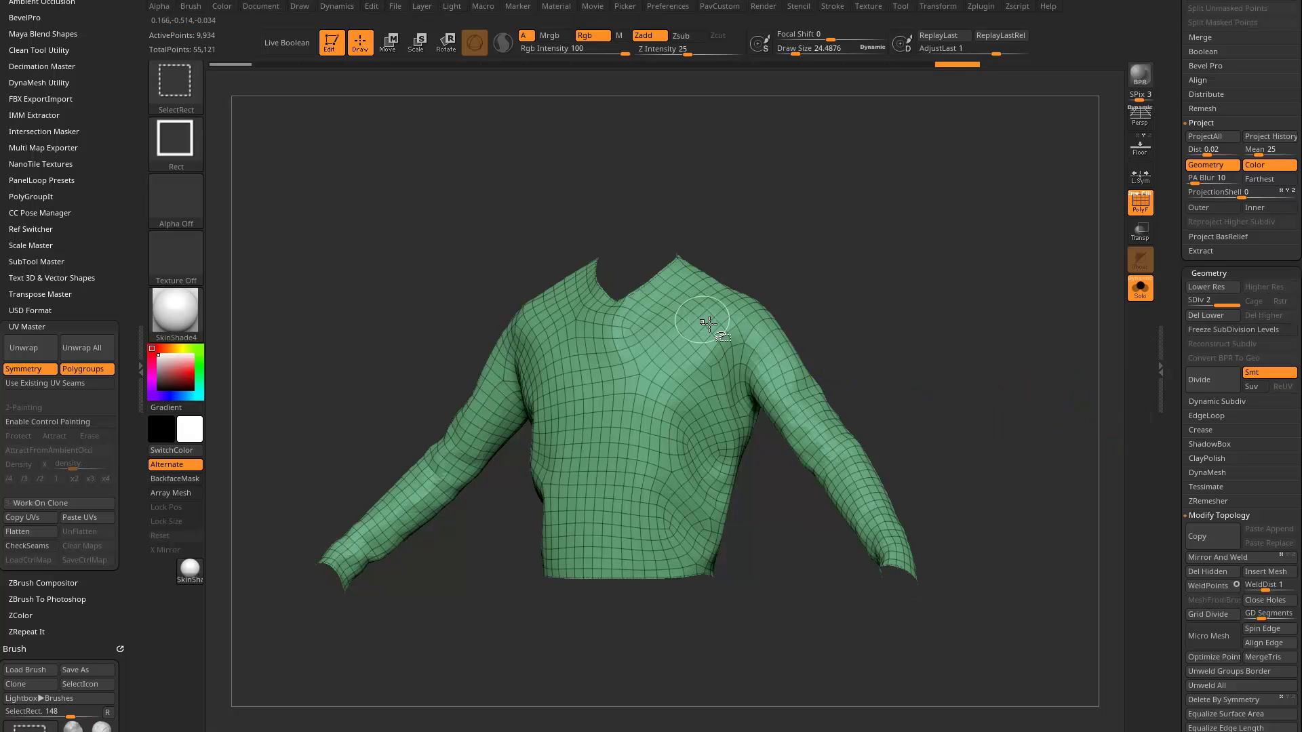
{"action": "left_click", "coordinate": [1271, 136]}
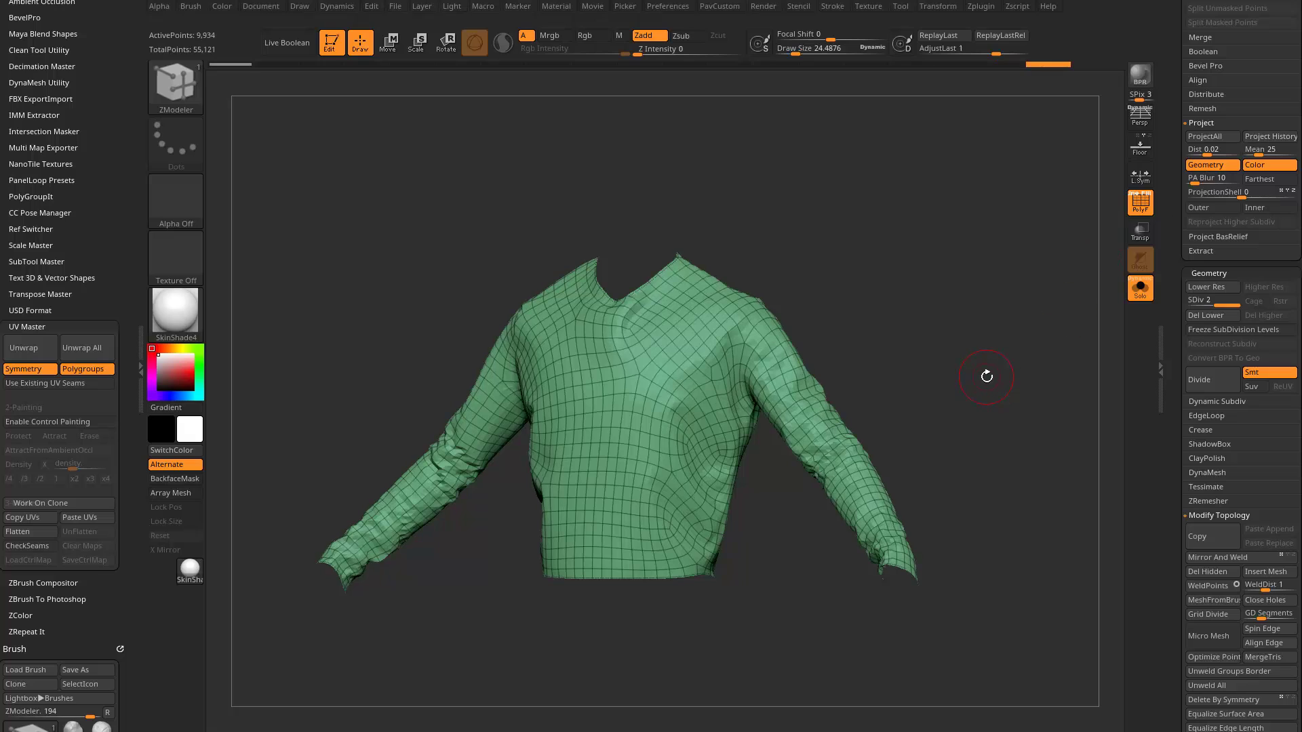
{"action": "left_click", "coordinate": [979, 357], "text": "ctrl+shift"}
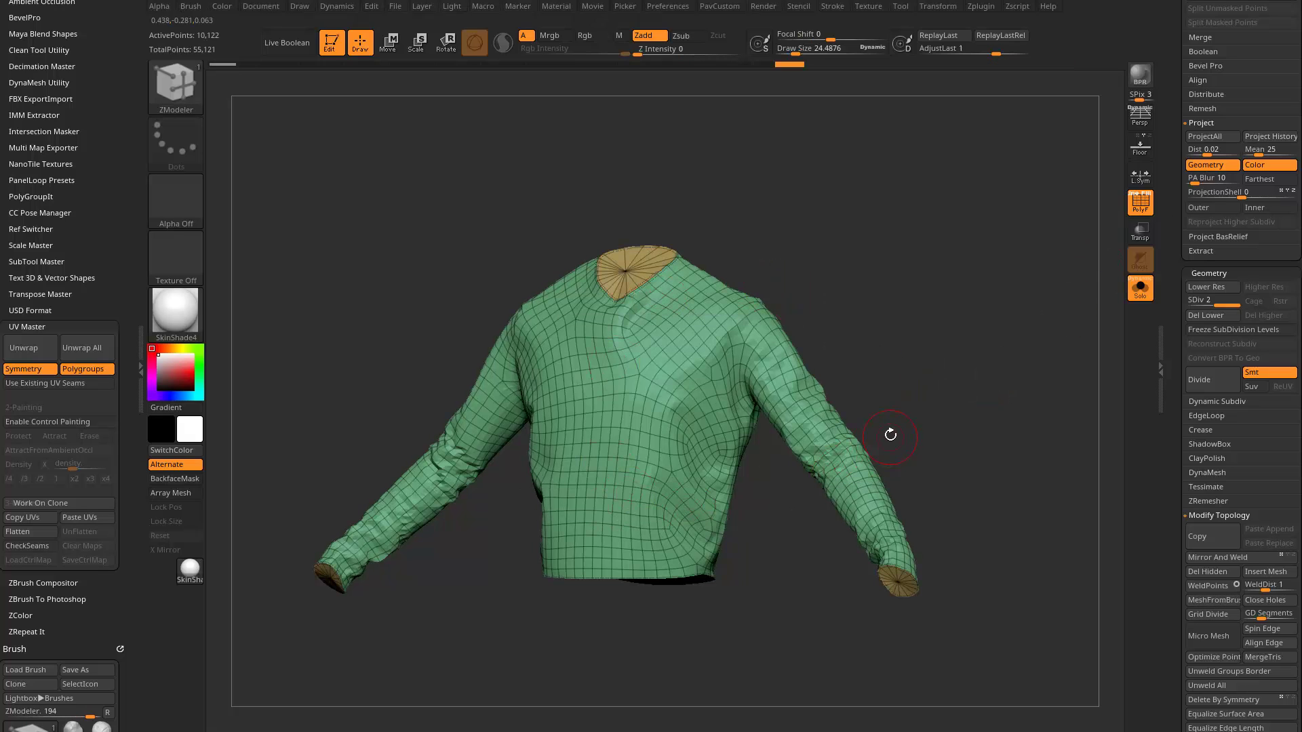
- Raise the shirt to subdivision level 3 and repeat the history projection on the fabric only, restoring the caps at the end
{"action": "key", "text": "ctrl+d"}
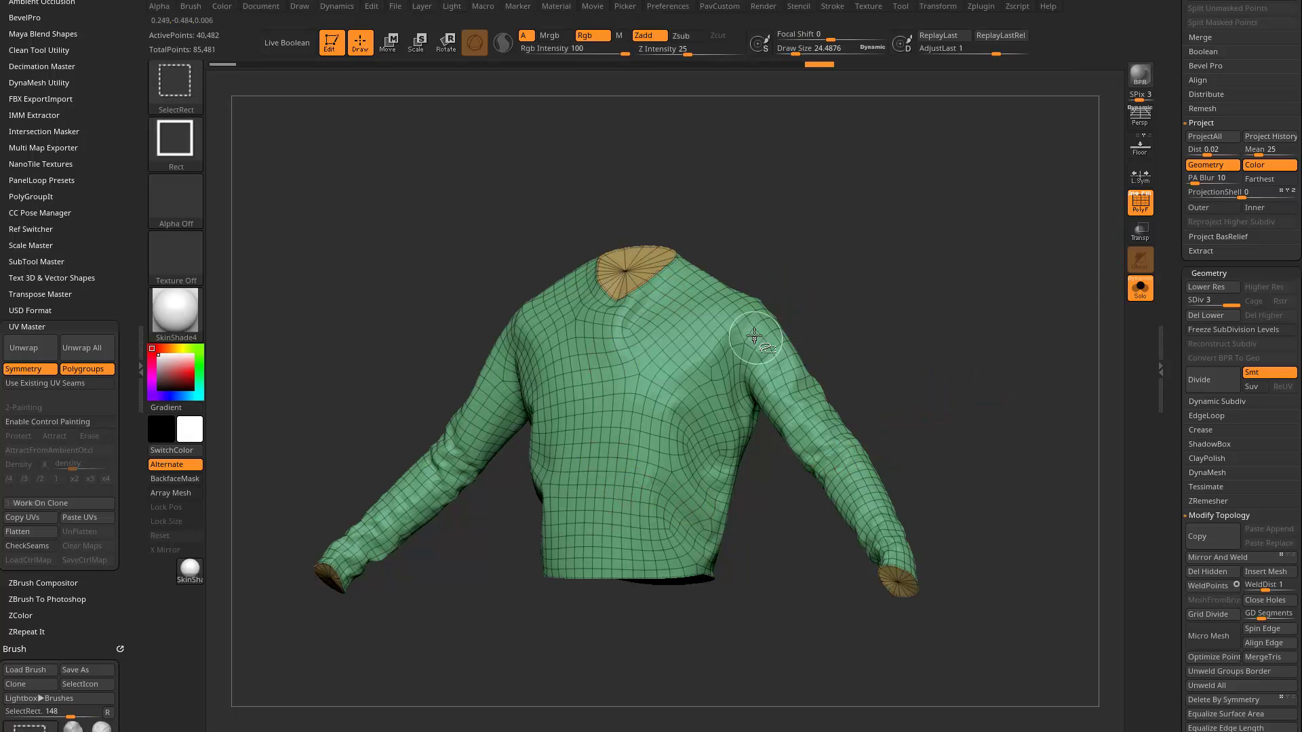
{"action": "left_click", "coordinate": [754, 345], "text": "ctrl+shift"}
{"action": "left_click", "coordinate": [1270, 137]}
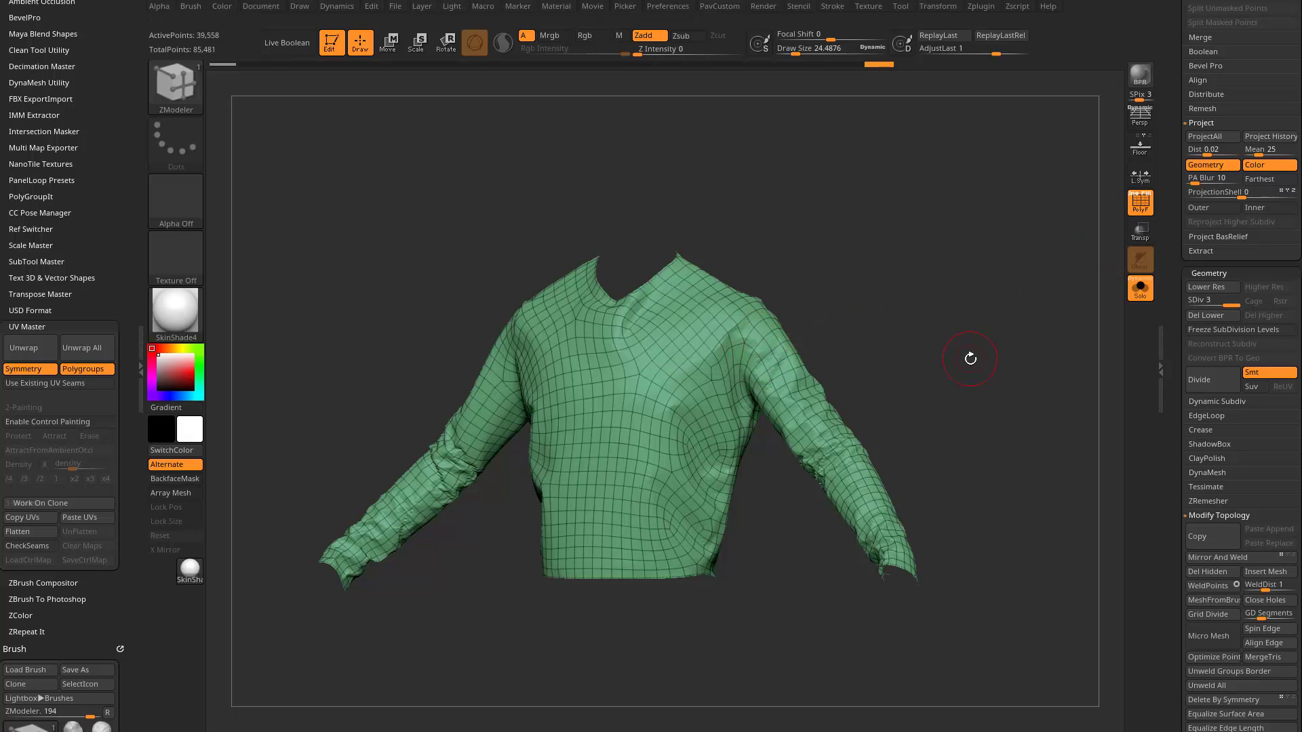
{"action": "left_click", "coordinate": [1006, 406], "text": "ctrl+shift"}
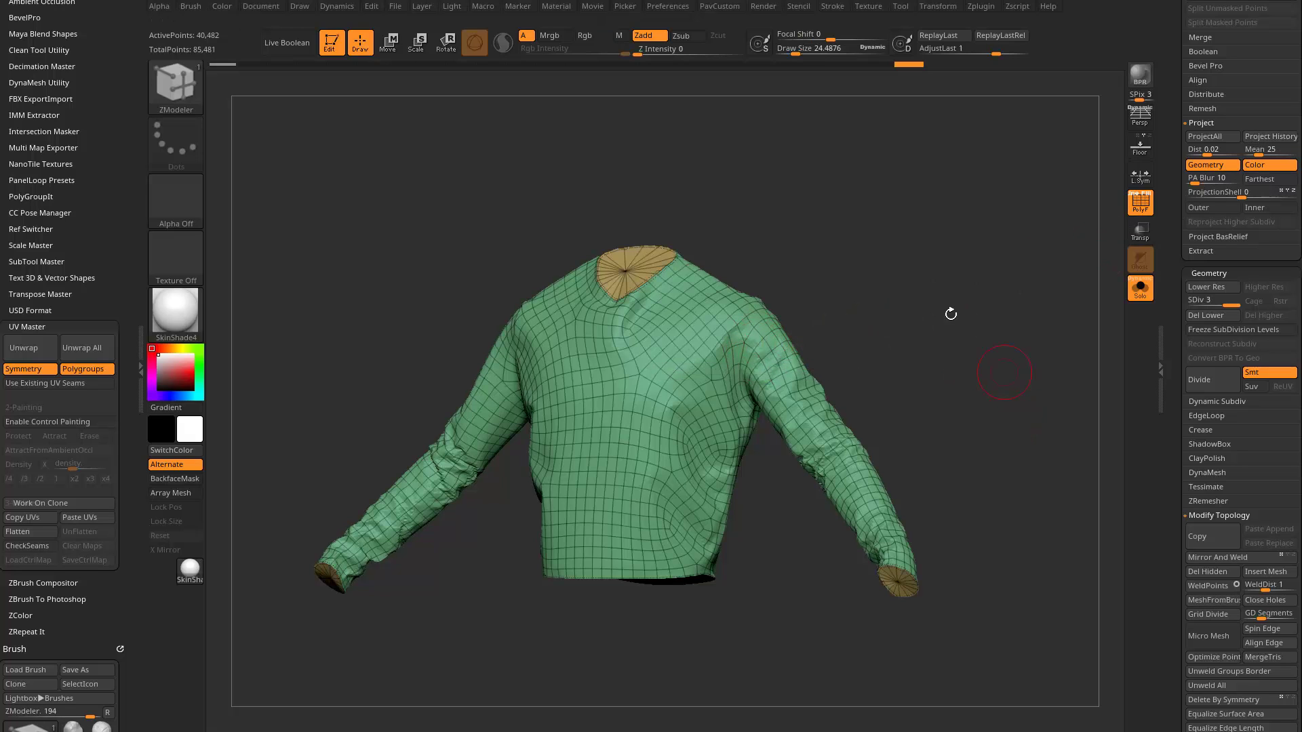
- Divide the shirt to subdivision level 4 and reproject its history detail without the caps, leaving the full mesh visible
{"action": "key", "text": "ctrl"}
{"action": "key", "text": "ctrl+shift+z"}
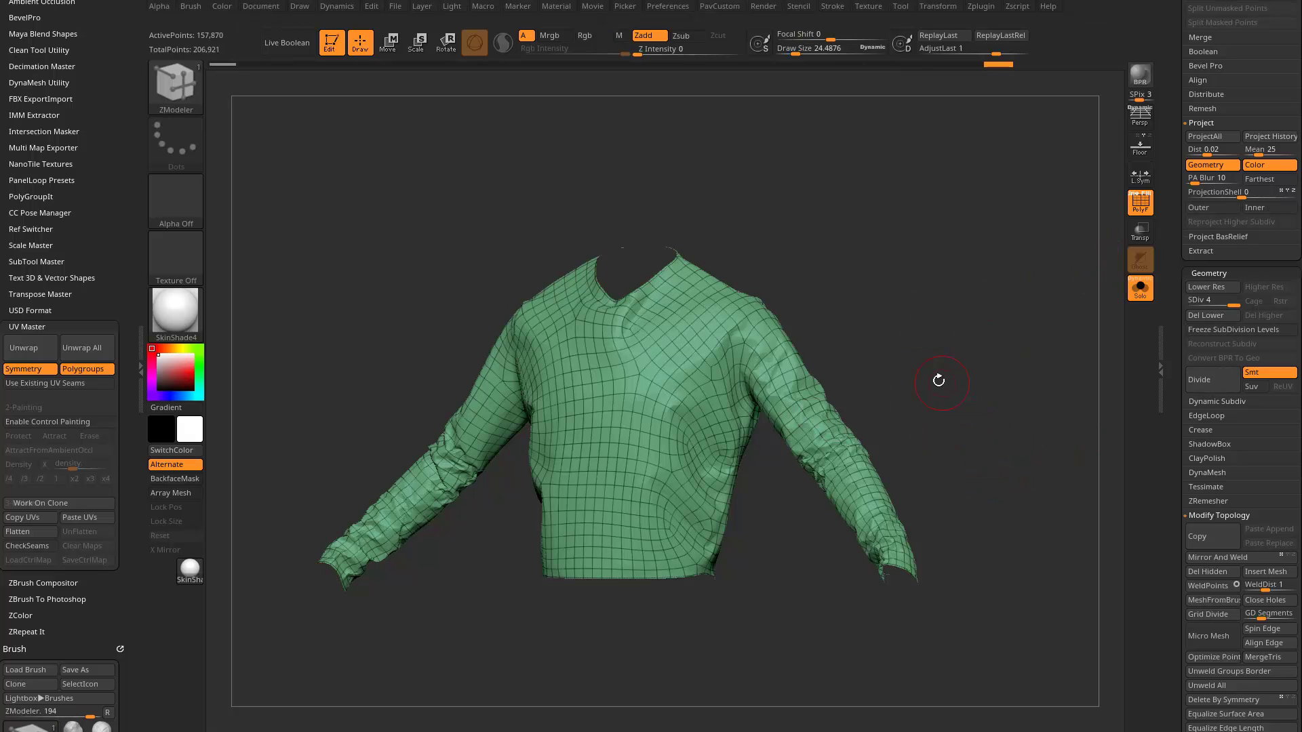
{"action": "key", "text": "ctrl+shift+z"}
- Turn off the polygon wireframe and switch the material to StartupMaterial
{"action": "key", "text": "shift+f"}
{"action": "left_click_drag", "start_coordinate": [983, 315], "coordinate": [791, 465]}
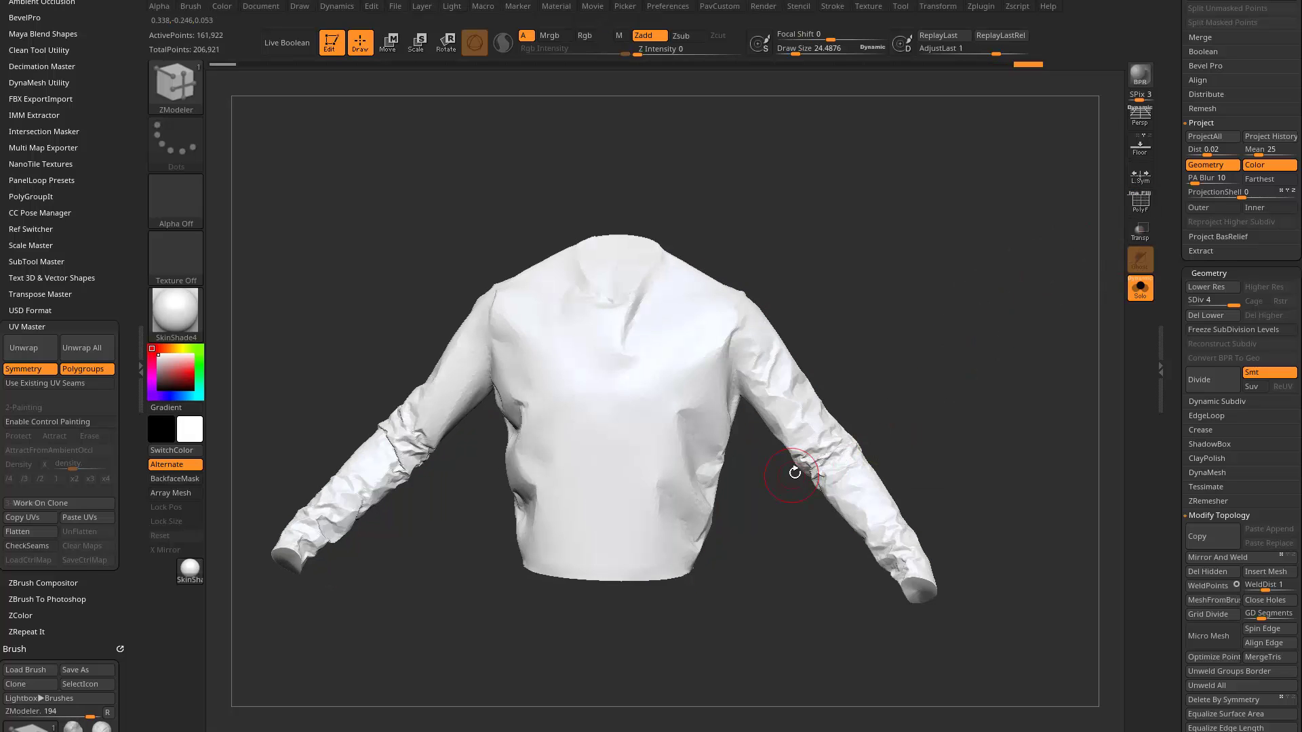
{"action": "left_click", "coordinate": [174, 311]}
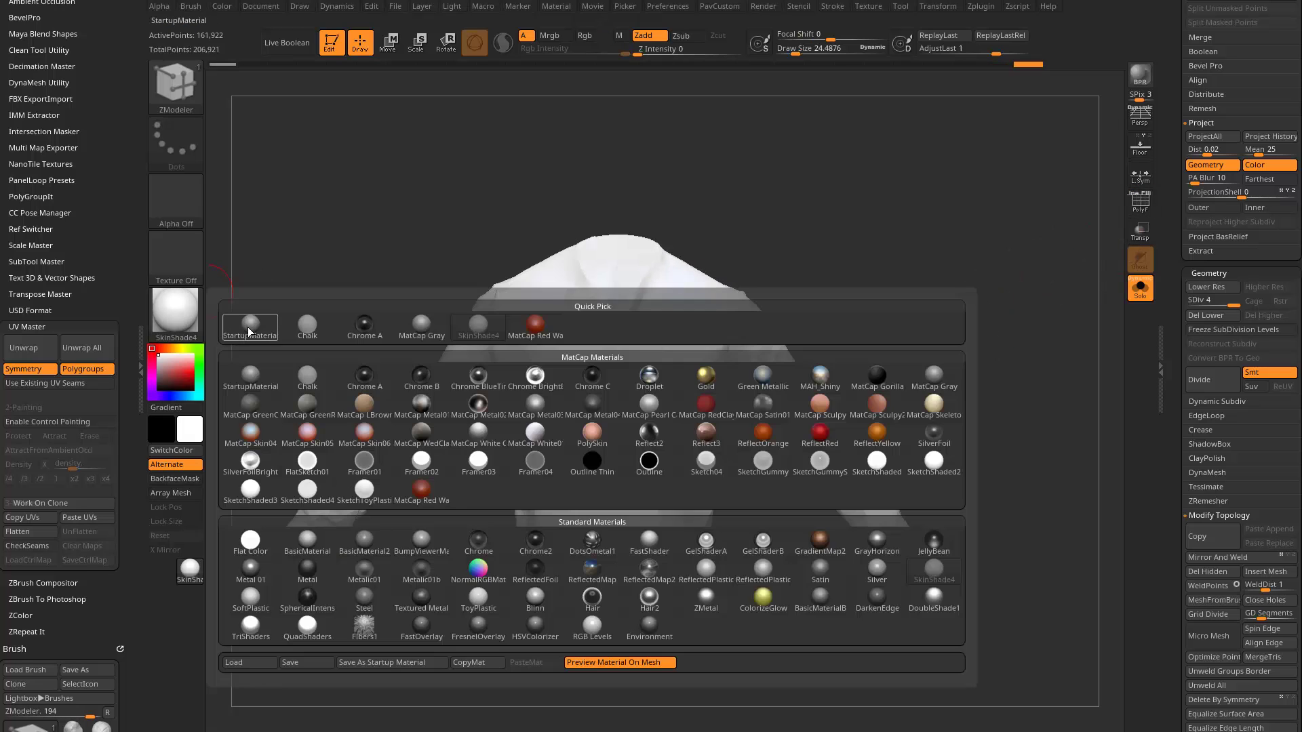
{"action": "left_click", "coordinate": [247, 327]}
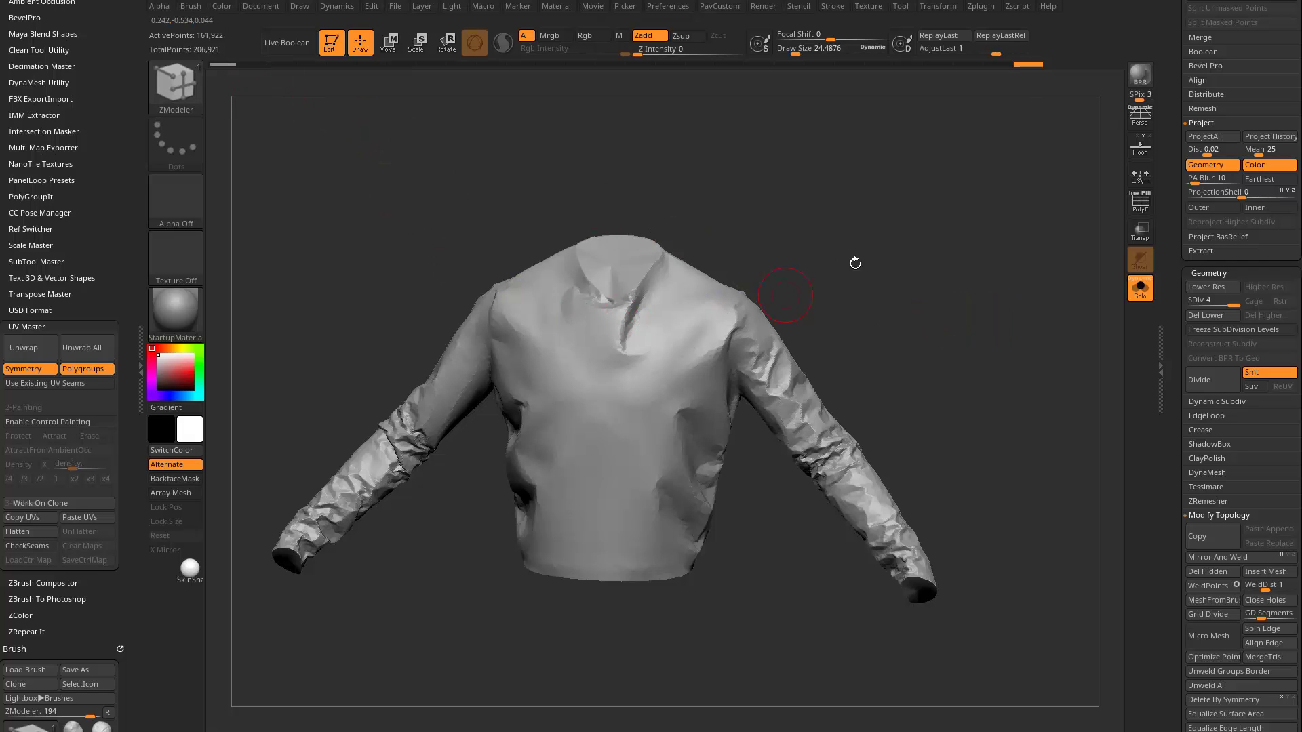
- Set the Smooth brush intensity to 47 and soften the harsh creases on the shirt's front and left sleeve
{"action": "key", "text": "ctrl"}
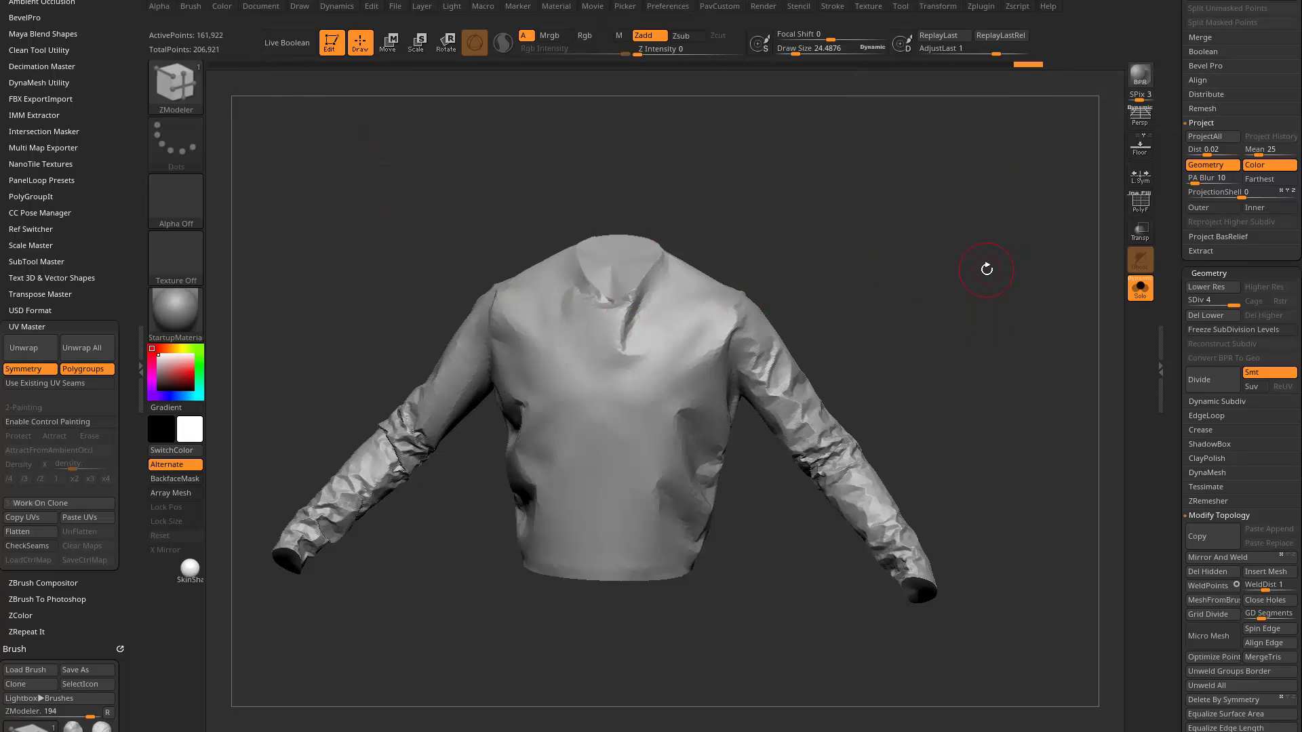
{"action": "key", "text": "shift"}
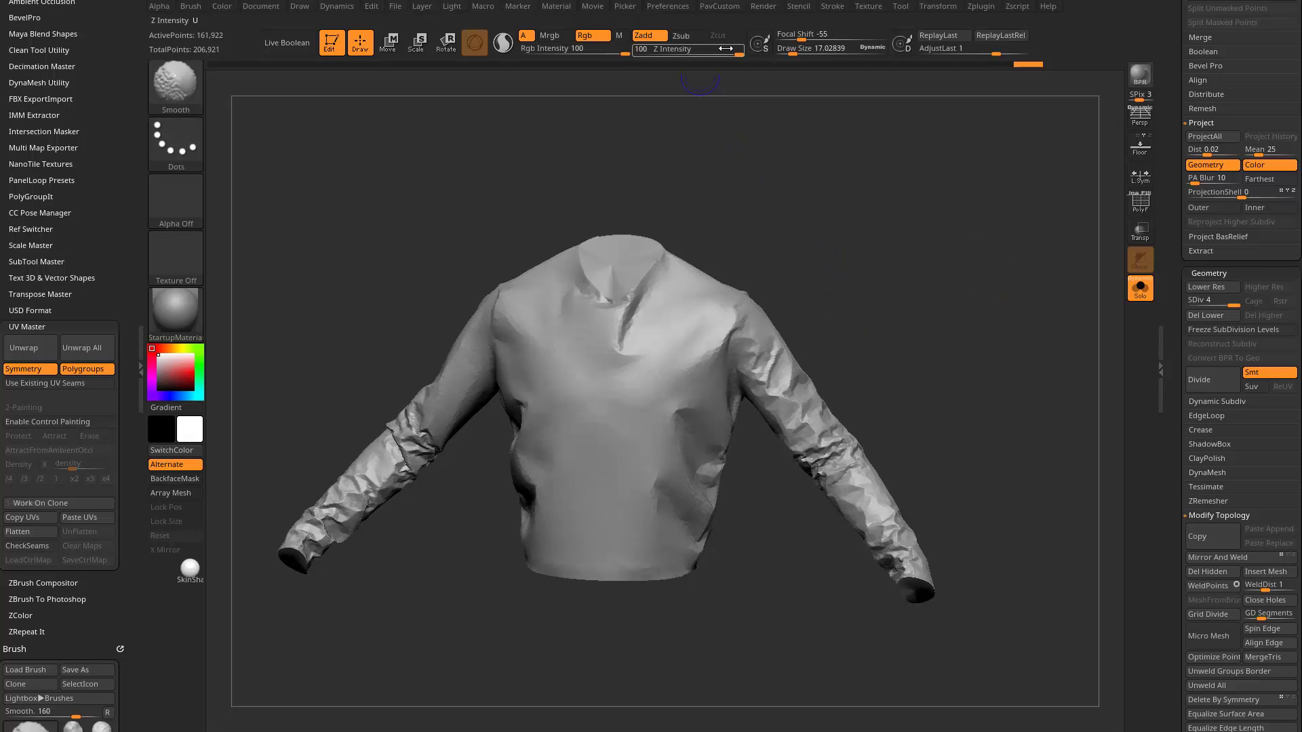
{"action": "left_click_drag", "start_coordinate": [725, 48], "coordinate": [707, 49]}
{"action": "left_click_drag", "start_coordinate": [861, 247], "coordinate": [839, 252]}
{"action": "left_click_drag", "start_coordinate": [764, 374], "coordinate": [765, 344], "text": "shift"}
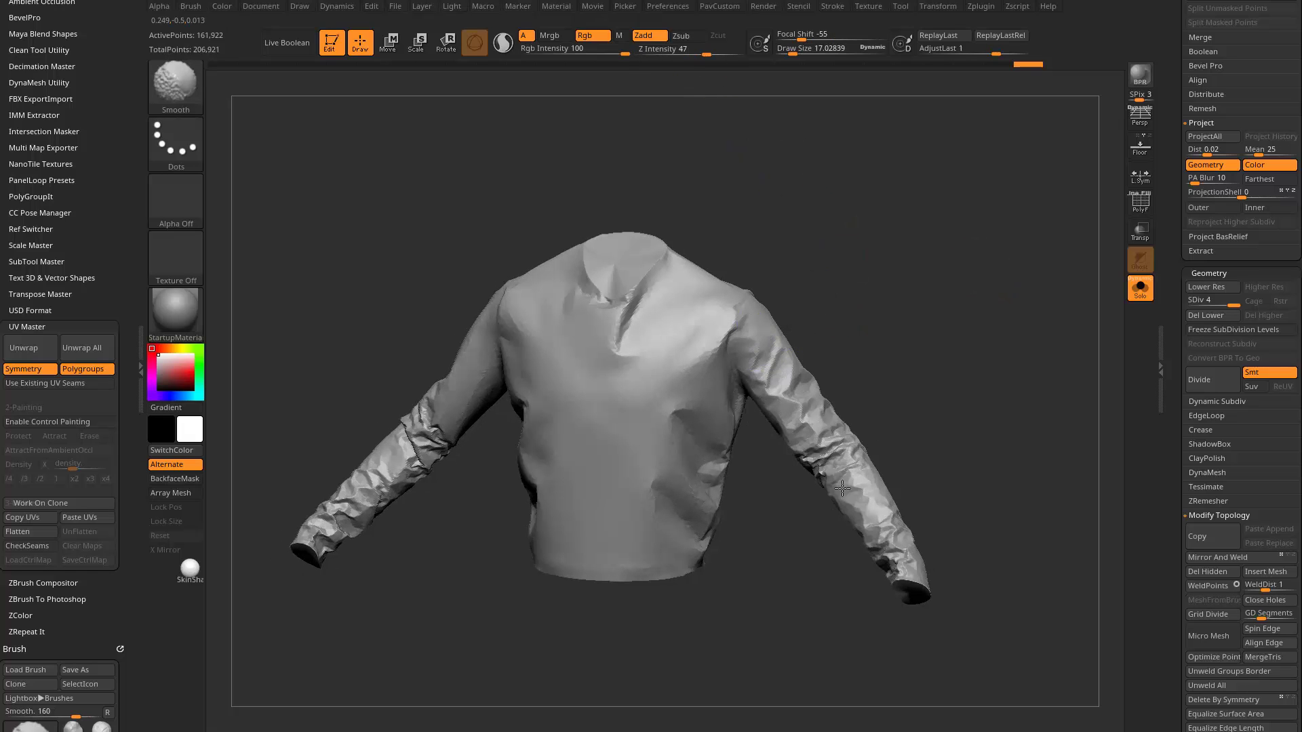
{"action": "left_click_drag", "start_coordinate": [886, 441], "coordinate": [811, 478]}
{"action": "left_click_drag", "start_coordinate": [983, 505], "coordinate": [800, 434]}
{"action": "left_click_drag", "start_coordinate": [678, 393], "coordinate": [689, 352], "text": "shift"}
- Smooth the crumpled folds along the shirt's right sleeve, from the shoulder down to the cuff
{"action": "mouse_move", "coordinate": [983, 284]}
{"action": "left_mouse_down"}
{"action": "mouse_move", "coordinate": [1065, 183]}
{"action": "mouse_move", "coordinate": [712, 520]}
{"action": "left_mouse_up"}
{"action": "right_click_drag", "start_coordinate": [750, 288], "coordinate": [776, 392], "text": "alt"}
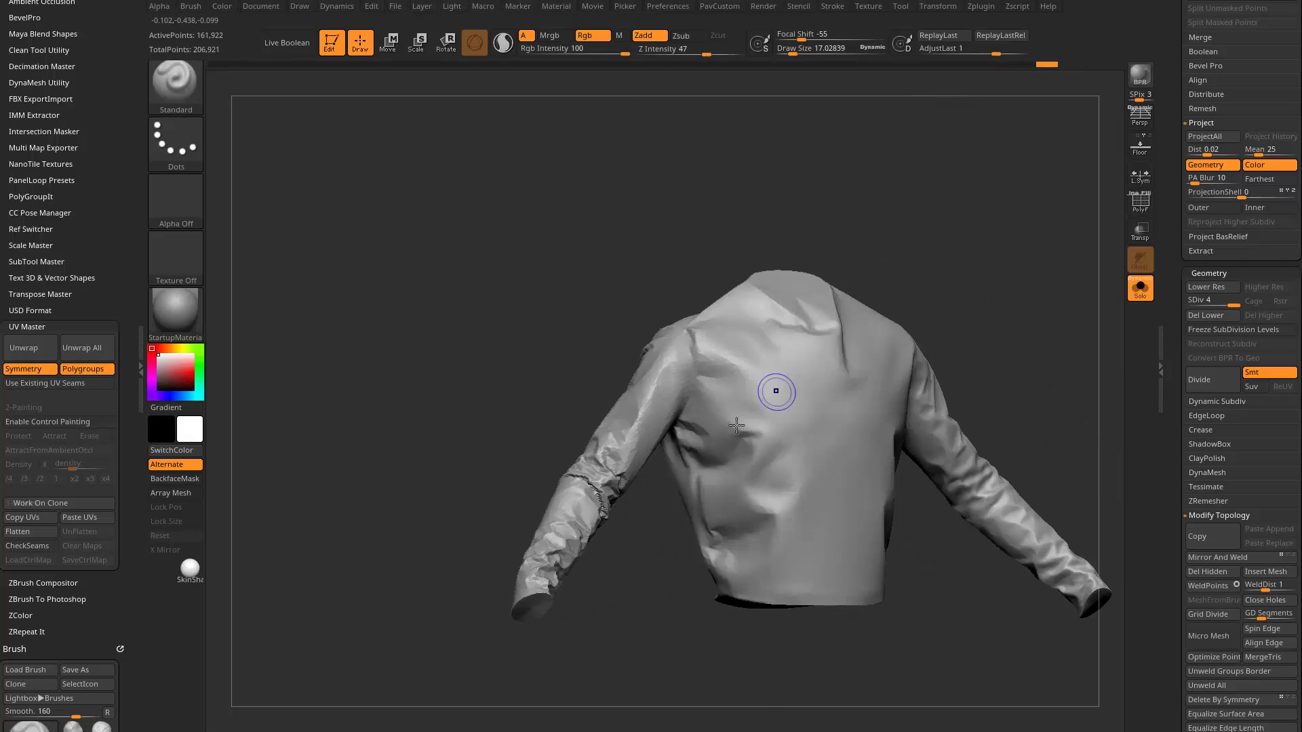
{"action": "right_click_drag", "start_coordinate": [787, 485], "coordinate": [679, 323]}
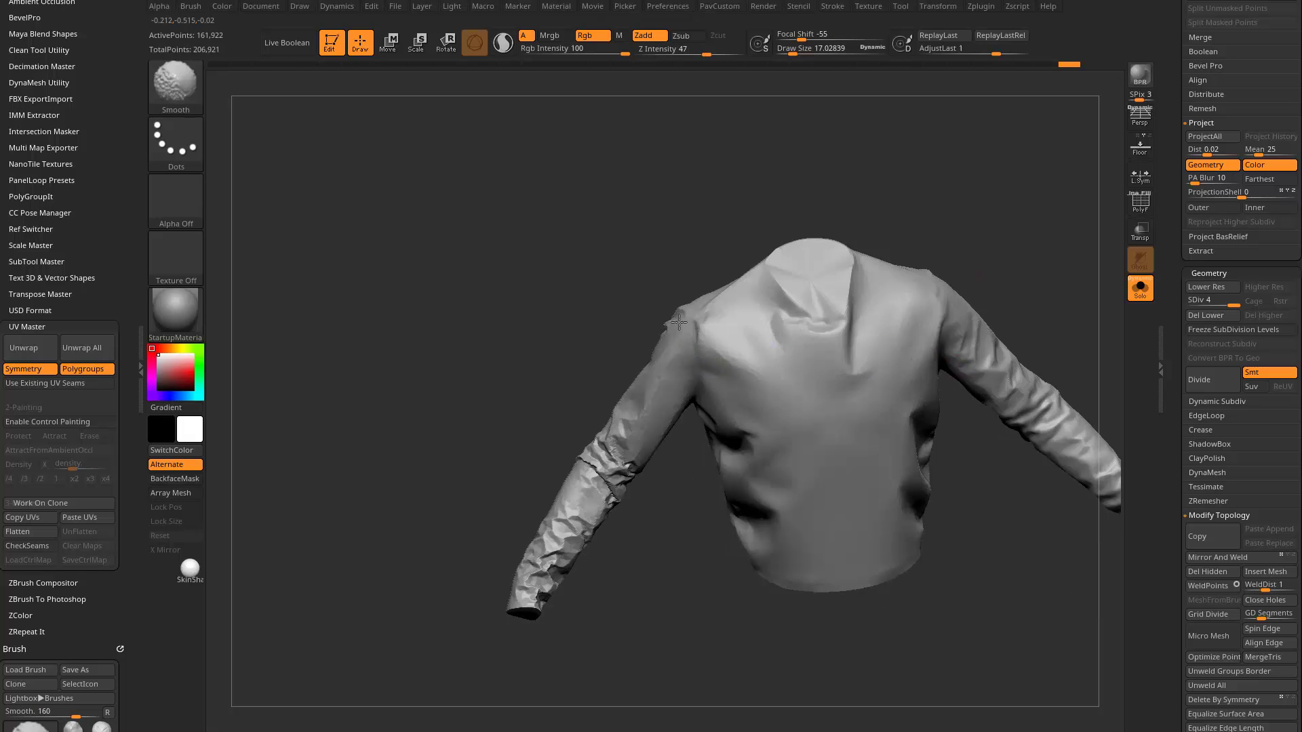
{"action": "mouse_move", "coordinate": [929, 223]}
{"action": "left_mouse_down"}
{"action": "mouse_move", "coordinate": [1000, 189]}
{"action": "mouse_move", "coordinate": [881, 292]}
{"action": "left_mouse_up"}
{"action": "left_click_drag", "start_coordinate": [662, 452], "coordinate": [673, 488], "text": "shift"}
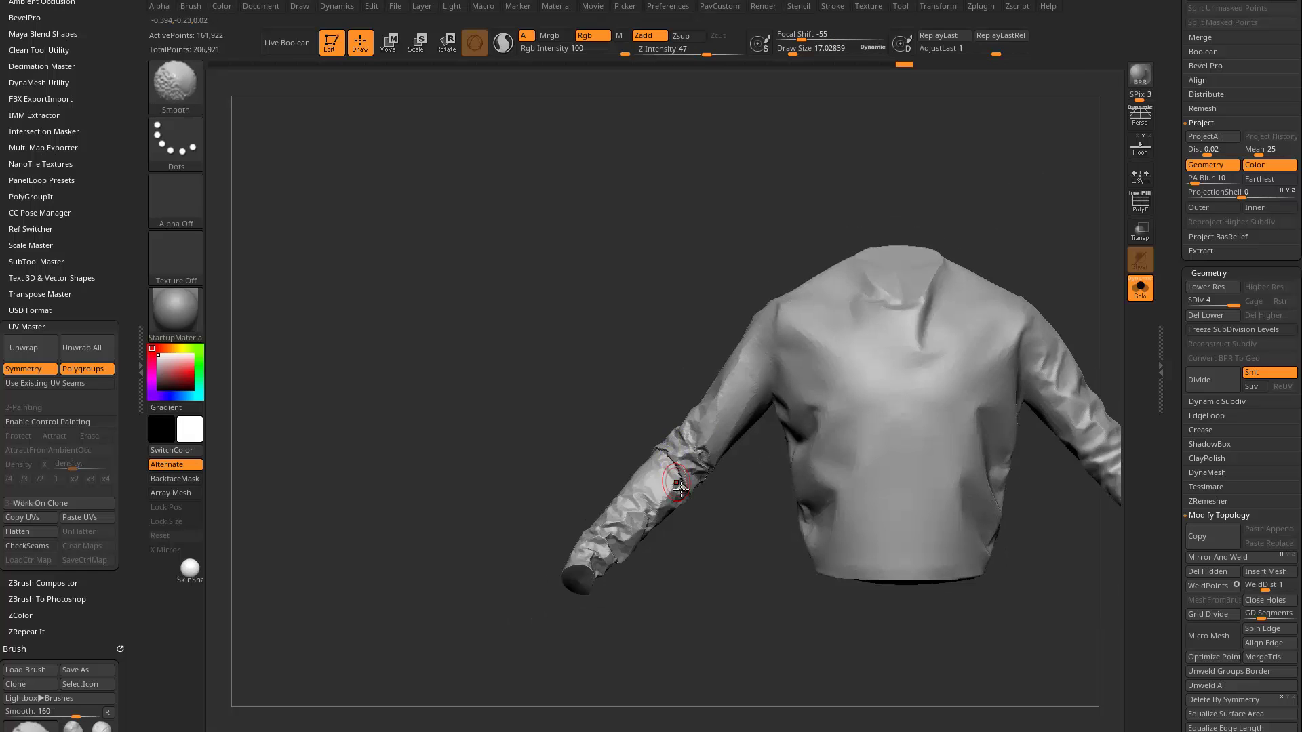
{"action": "right_click_drag", "start_coordinate": [674, 488], "coordinate": [668, 457]}
{"action": "right_click_drag", "start_coordinate": [674, 409], "coordinate": [657, 482]}
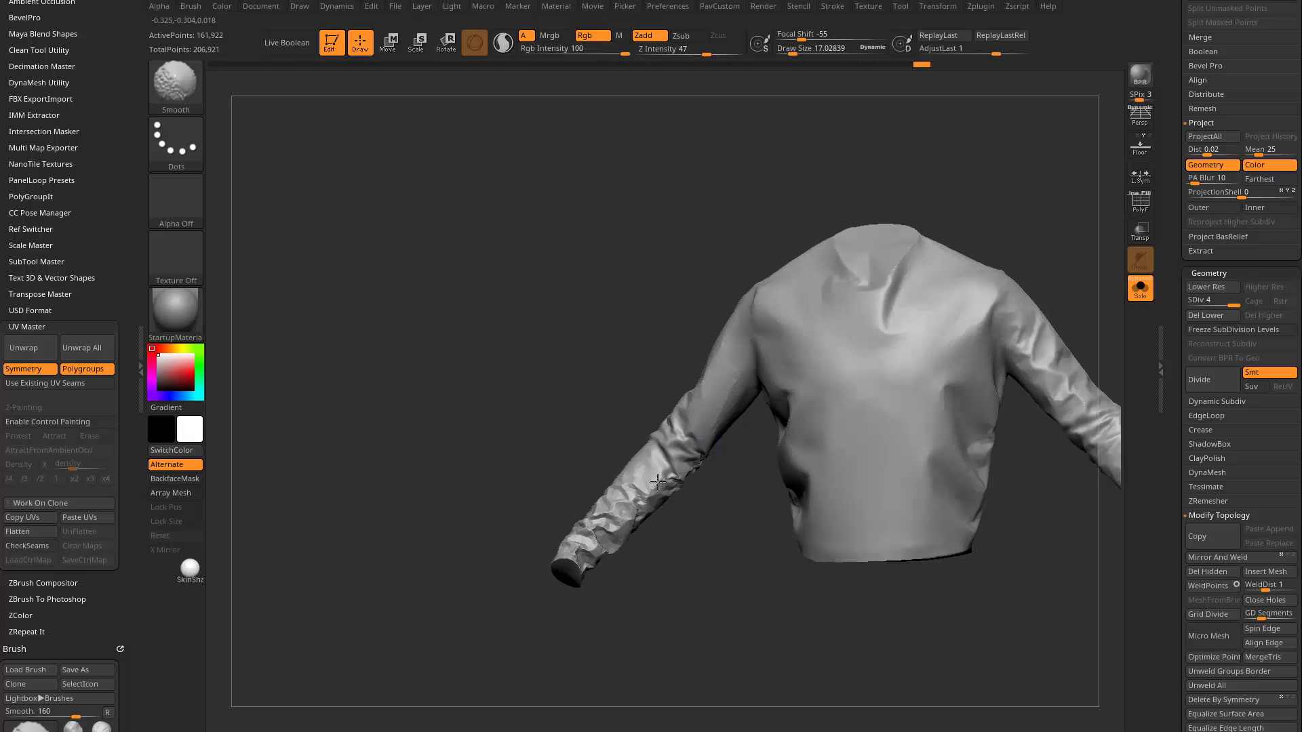
{"action": "mouse_move", "coordinate": [584, 500]}
{"action": "right_mouse_down"}
{"action": "mouse_move", "coordinate": [694, 520]}
{"action": "mouse_move", "coordinate": [590, 499]}
{"action": "right_mouse_up"}
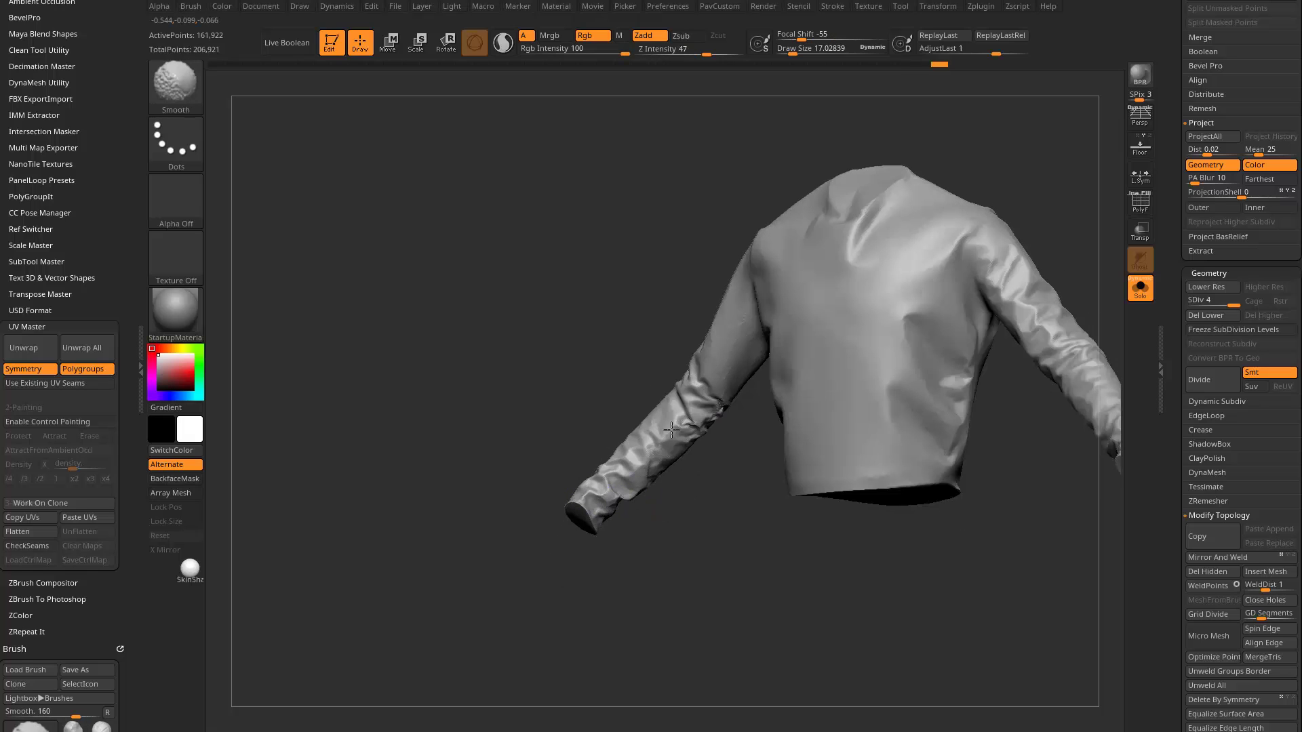
- Smooth the creases on the back of the shirt's right sleeve, around its armhole and along the lower back hem
{"action": "right_click_drag", "start_coordinate": [735, 423], "coordinate": [621, 360]}
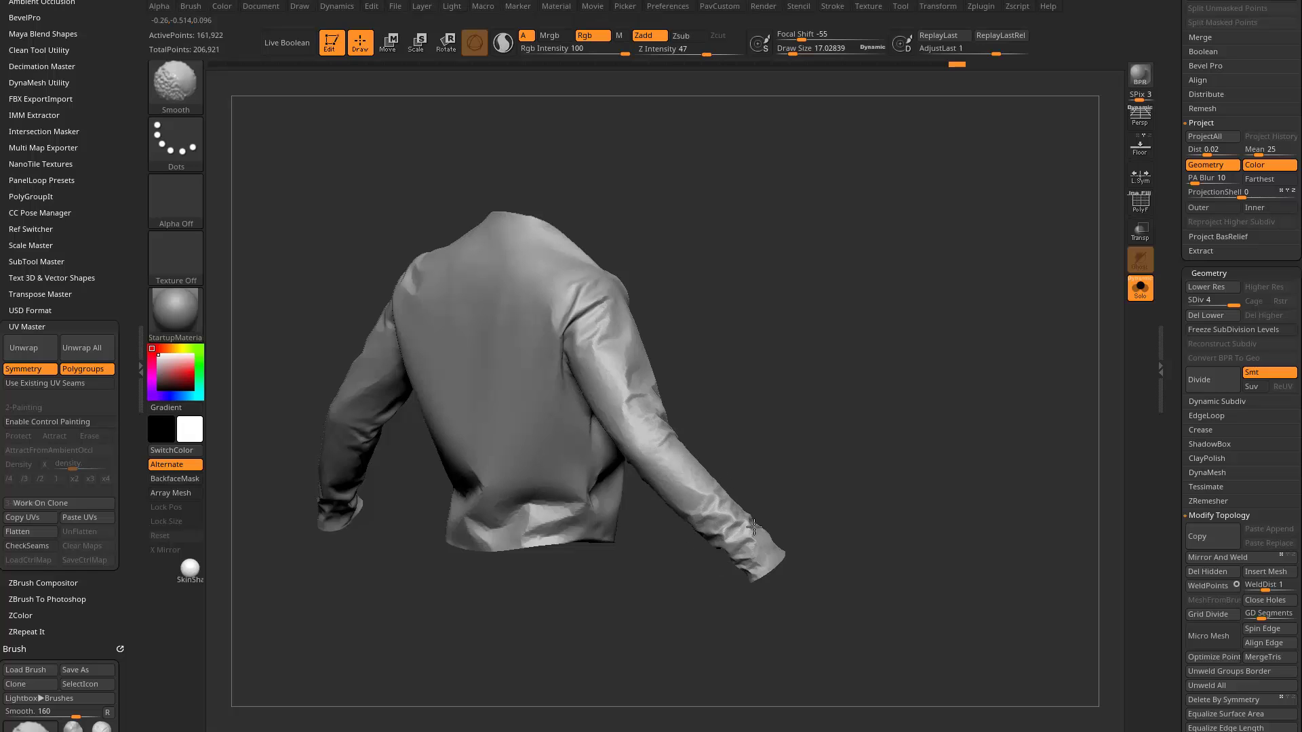
{"action": "right_click_drag", "start_coordinate": [754, 527], "coordinate": [701, 546]}
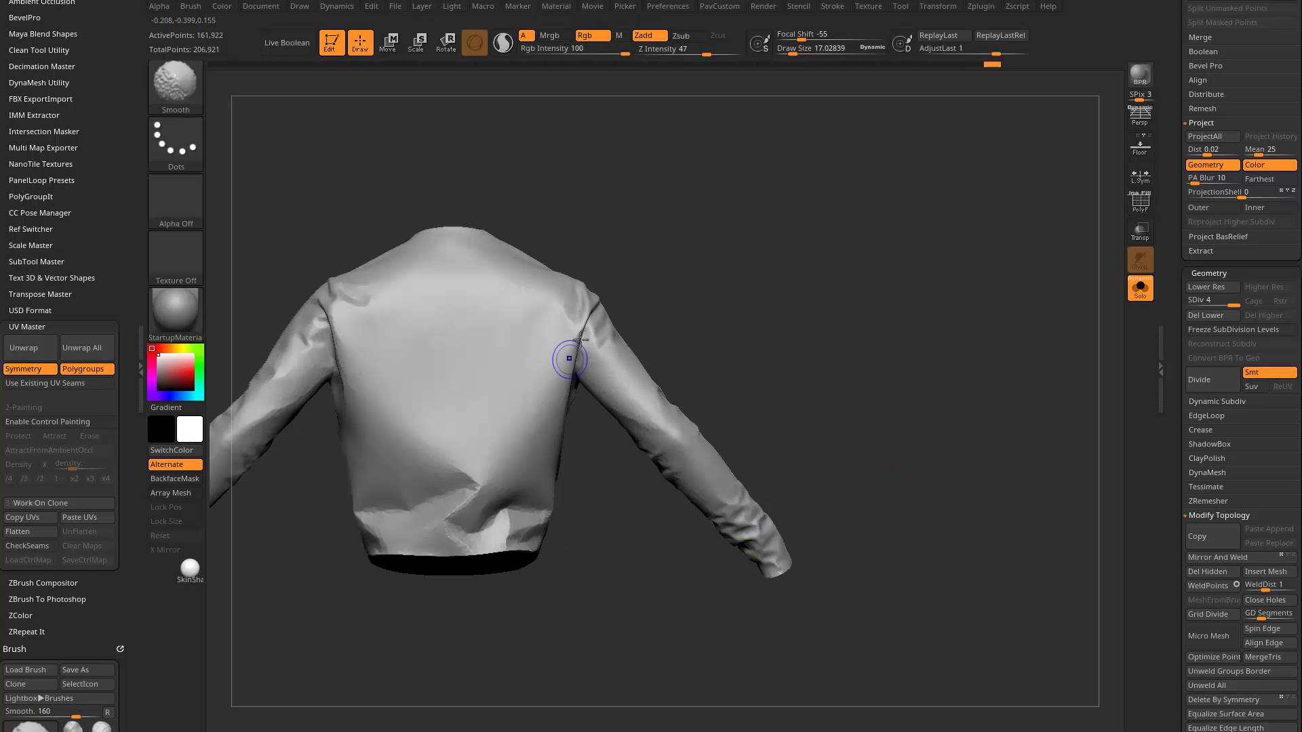
{"action": "right_click_drag", "start_coordinate": [580, 339], "coordinate": [609, 475]}
{"action": "left_click_drag", "start_coordinate": [670, 487], "coordinate": [672, 493], "text": "shift"}
{"action": "mouse_move", "coordinate": [719, 554]}
{"action": "left_mouse_down"}
{"action": "mouse_move", "coordinate": [807, 567]}
{"action": "mouse_move", "coordinate": [780, 565]}
{"action": "left_mouse_up"}
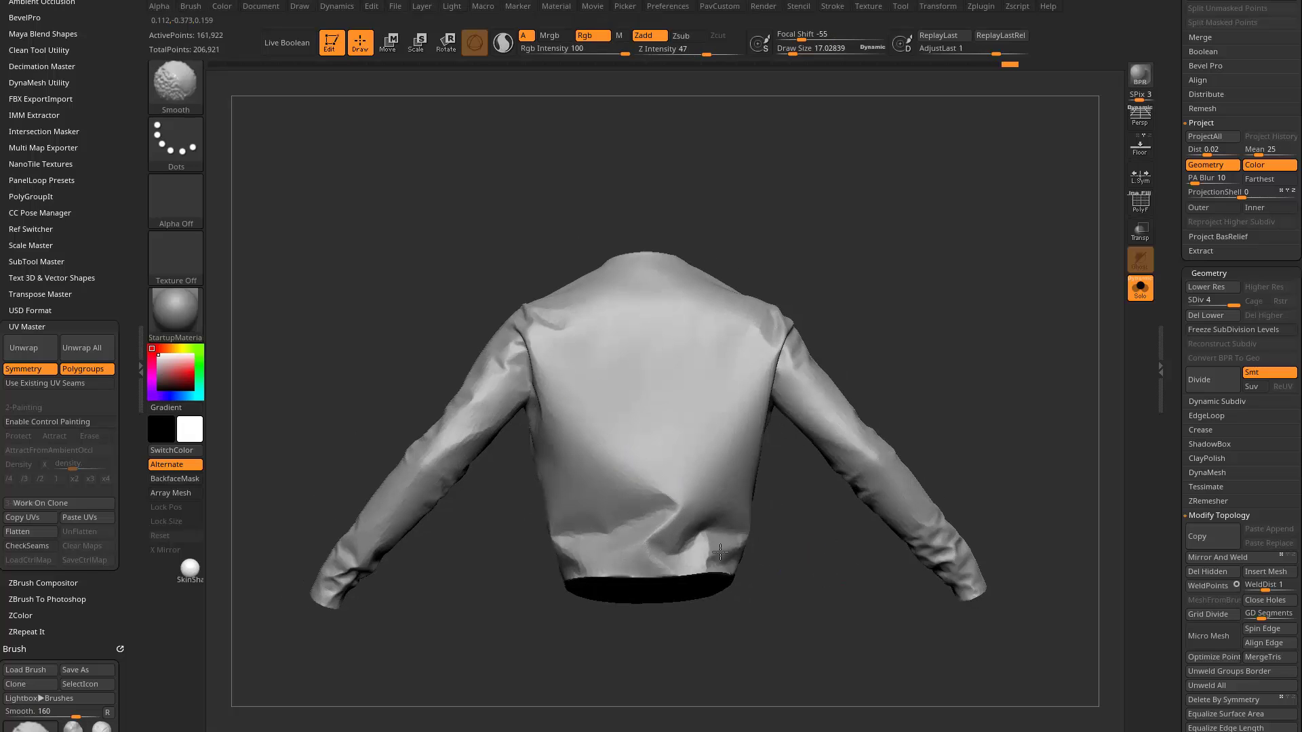
- Smooth the harsh folds across the lower back and down the back and outer side of the left sleeve
{"action": "left_click_drag", "start_coordinate": [667, 498], "coordinate": [628, 424]}
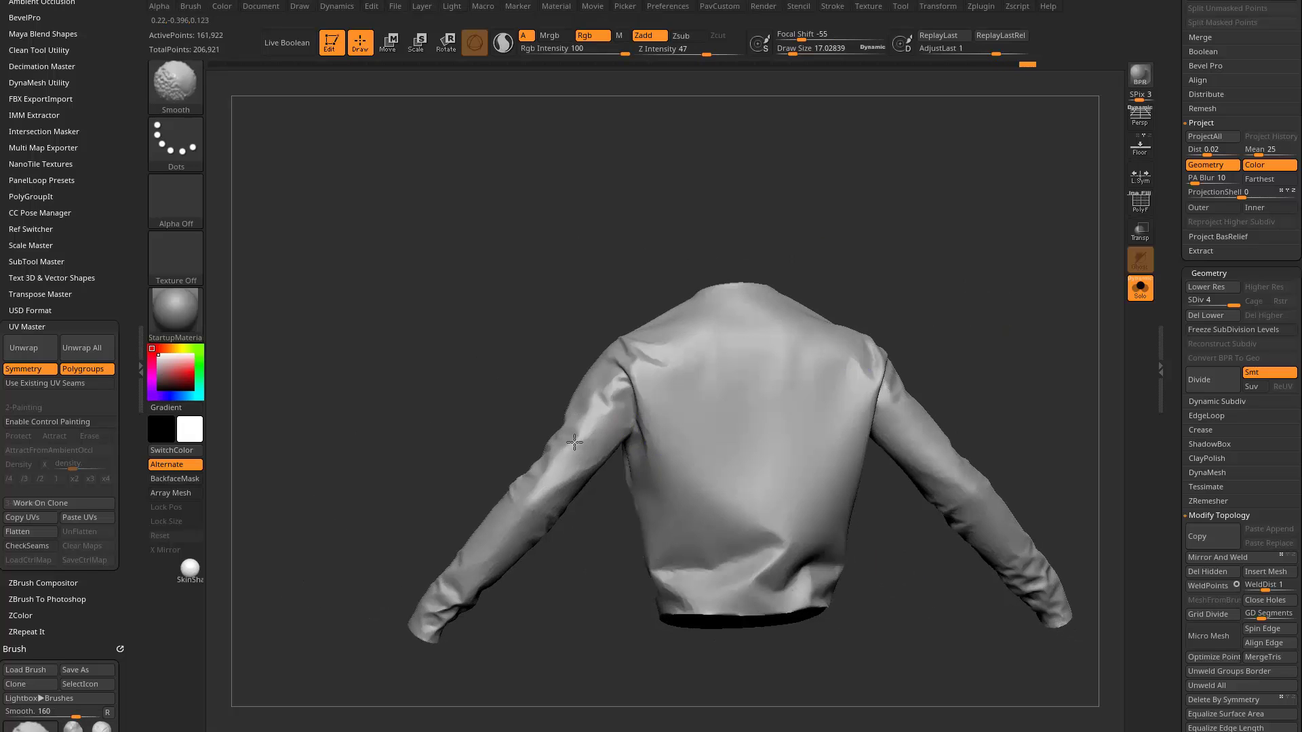
{"action": "left_click_drag", "start_coordinate": [727, 531], "coordinate": [840, 380]}
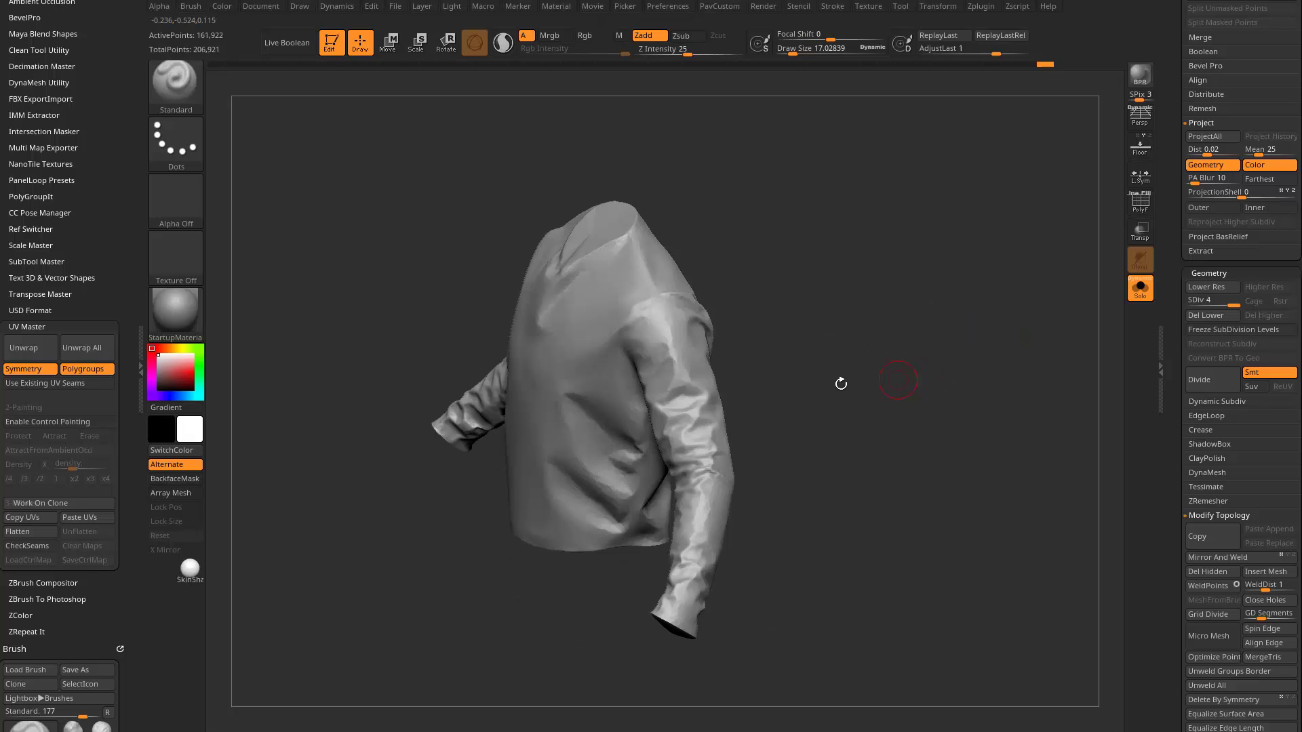
{"action": "left_click_drag", "start_coordinate": [762, 493], "coordinate": [661, 522]}
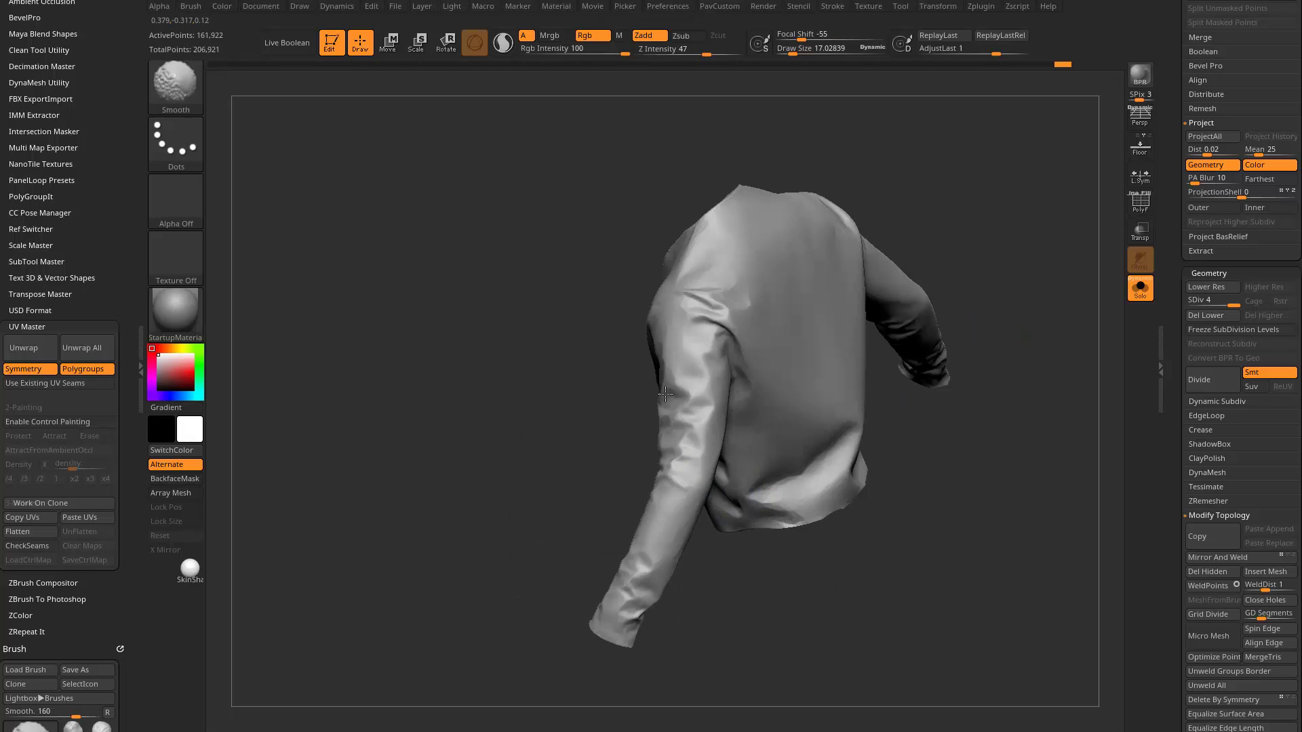
{"action": "left_click_drag", "start_coordinate": [665, 393], "coordinate": [645, 499]}
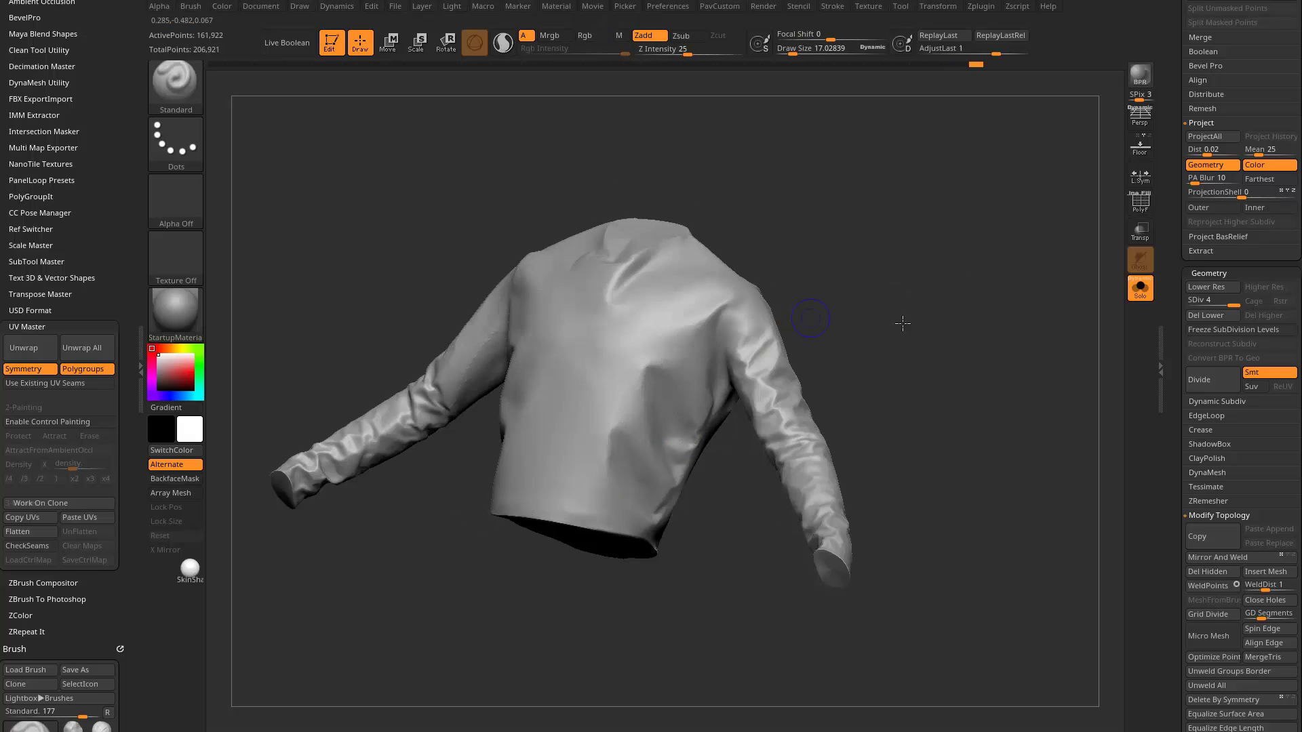
- Soften the remaining wrinkles on the right forearm from the front of the shirt
{"action": "left_click_drag", "start_coordinate": [901, 323], "coordinate": [901, 352]}
{"action": "key", "text": "shift"}
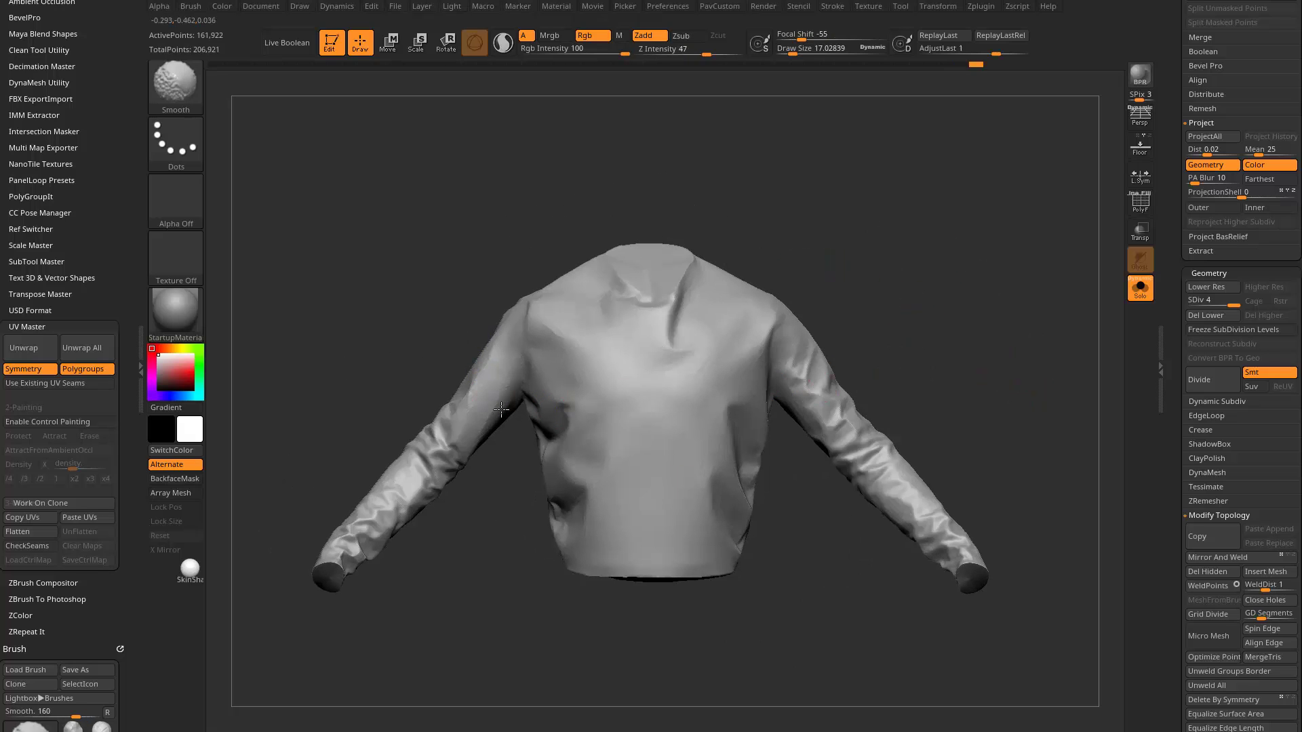
{"action": "left_click_drag", "start_coordinate": [384, 516], "coordinate": [368, 532], "text": "shift"}
{"action": "left_click_drag", "start_coordinate": [512, 597], "coordinate": [499, 583]}
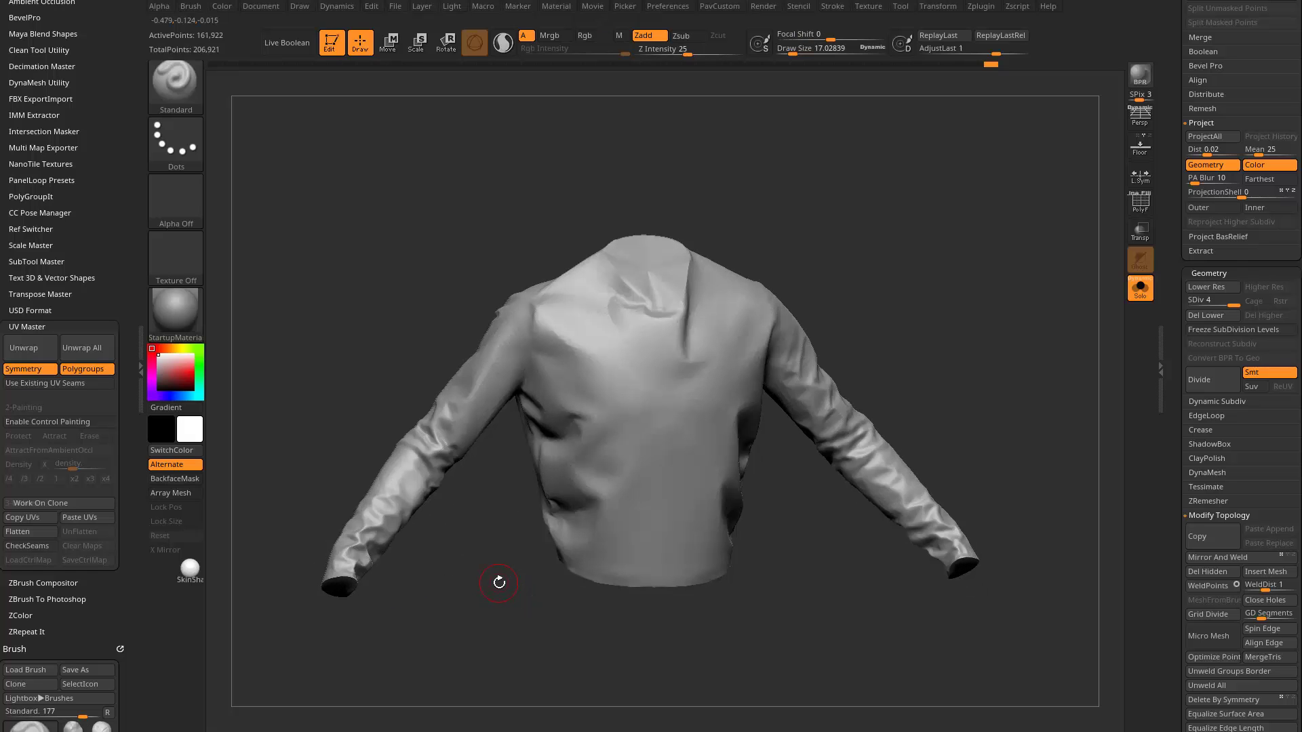
- Carve the left armhole seam at the shoulder with the Dam_Standard brush and divide the shirt to subdivision level 5
{"action": "key", "text": "b"}
{"action": "key", "text": "d"}
{"action": "key", "text": "s"}
{"action": "mouse_move", "coordinate": [834, 285]}
{"action": "left_mouse_down"}
{"action": "mouse_move", "coordinate": [909, 244]}
{"action": "mouse_move", "coordinate": [776, 366]}
{"action": "mouse_move", "coordinate": [921, 244]}
{"action": "mouse_move", "coordinate": [843, 326]}
{"action": "mouse_move", "coordinate": [837, 353]}
{"action": "left_mouse_up"}
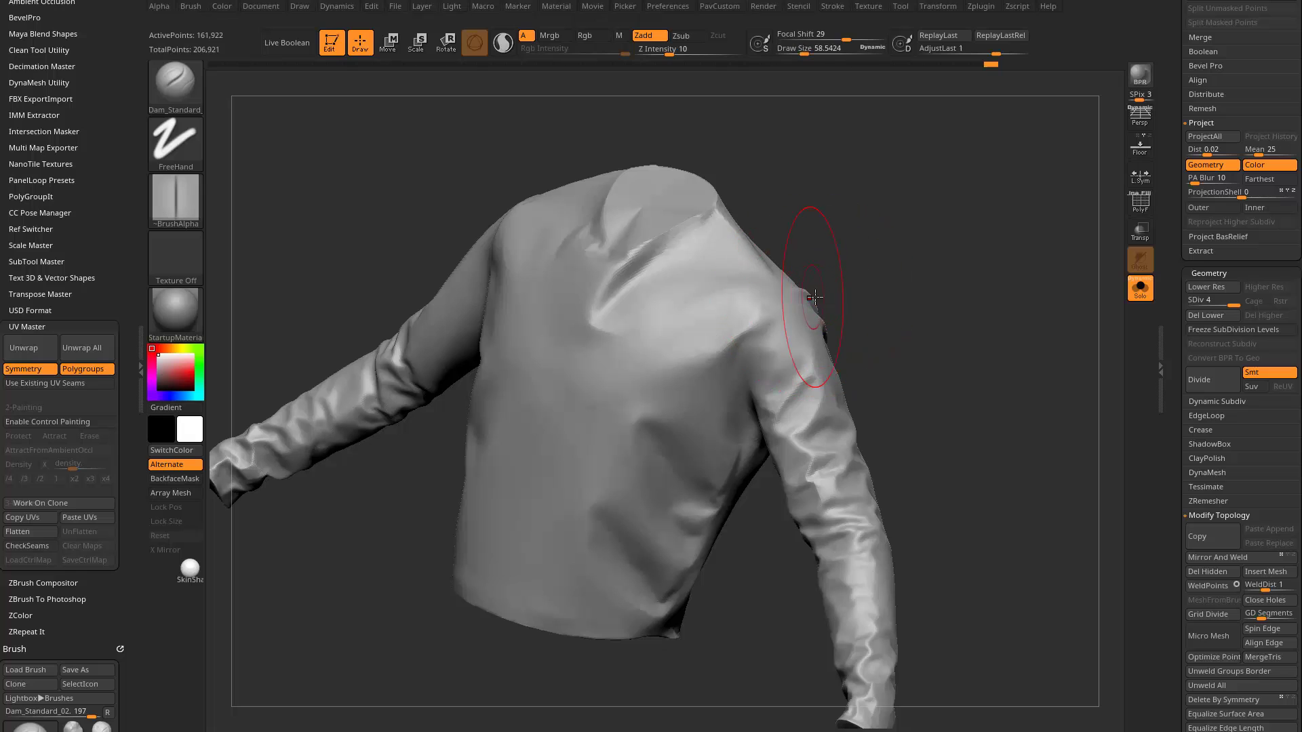
{"action": "key", "text": "s"}
{"action": "left_click_drag", "start_coordinate": [796, 307], "coordinate": [720, 354]}
{"action": "left_click_drag", "start_coordinate": [876, 305], "coordinate": [889, 234]}
{"action": "left_click_drag", "start_coordinate": [759, 309], "coordinate": [747, 344]}
{"action": "mouse_move", "coordinate": [913, 326]}
{"action": "left_mouse_down"}
{"action": "mouse_move", "coordinate": [963, 322]}
{"action": "mouse_move", "coordinate": [799, 276]}
{"action": "left_mouse_up"}
{"action": "key", "text": "ctrl+d"}
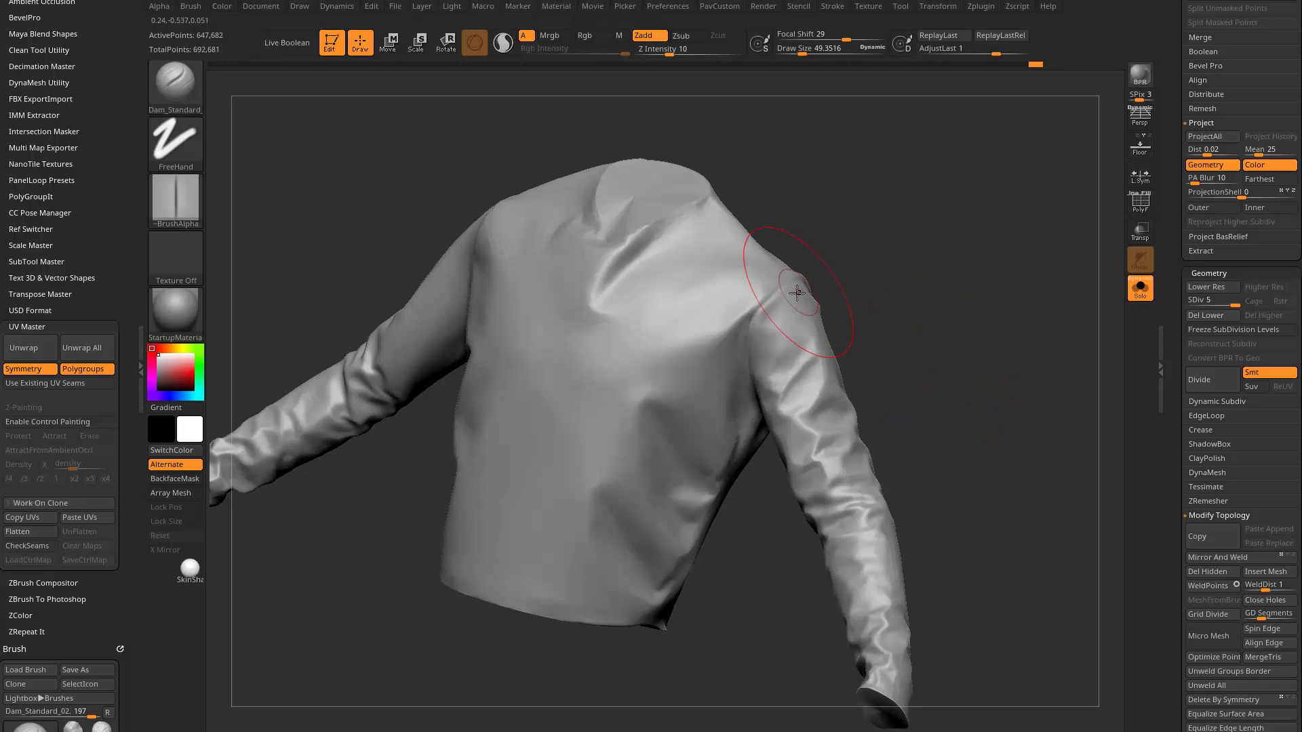
- Carve seam lines around the armpits, down the torso sides and along the undersides of the sleeves
{"action": "right_click_drag", "start_coordinate": [759, 319], "coordinate": [744, 288]}
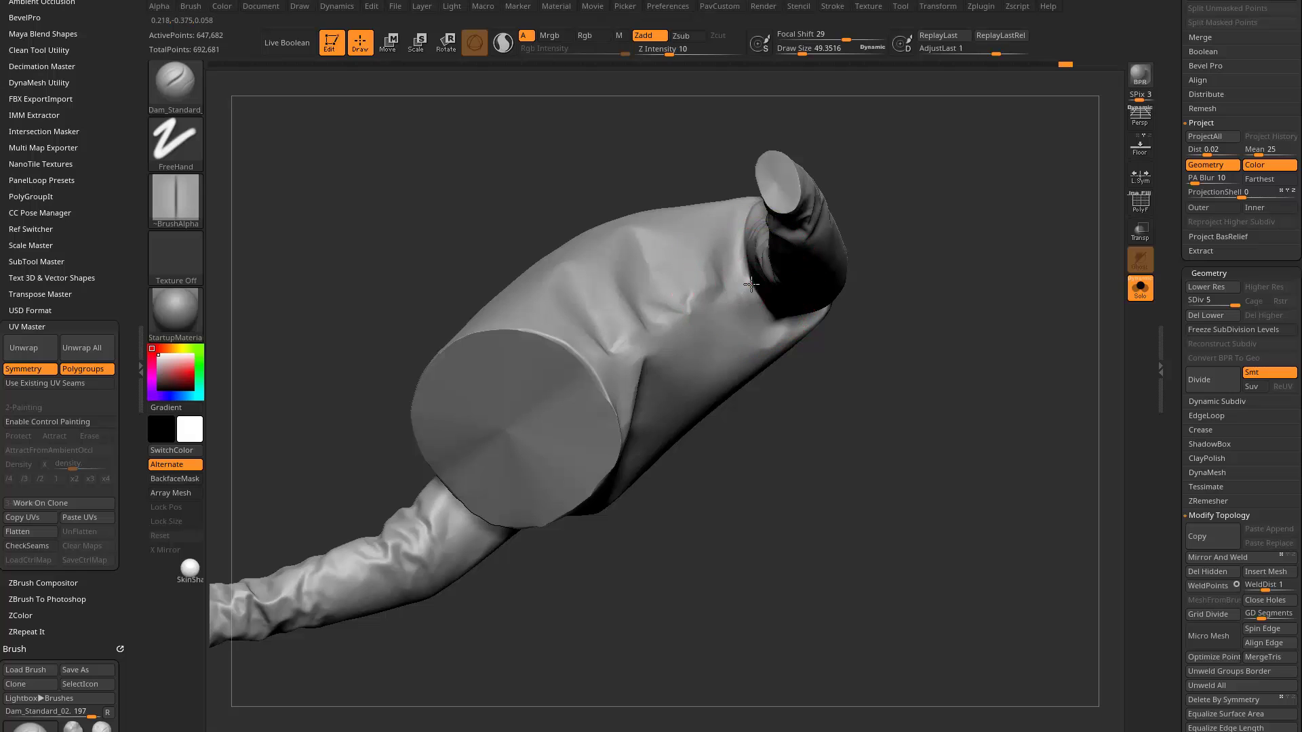
{"action": "right_click_drag", "start_coordinate": [596, 305], "coordinate": [937, 197]}
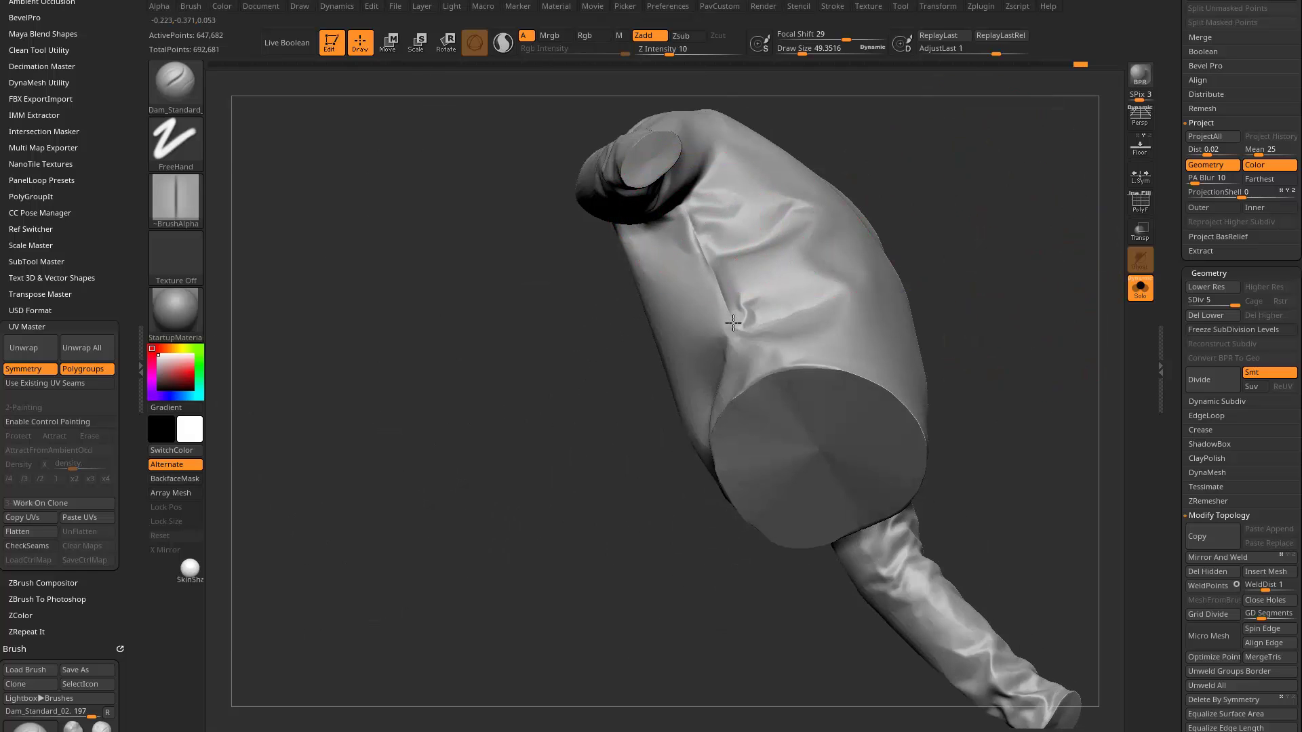
{"action": "right_click_drag", "start_coordinate": [761, 343], "coordinate": [901, 180]}
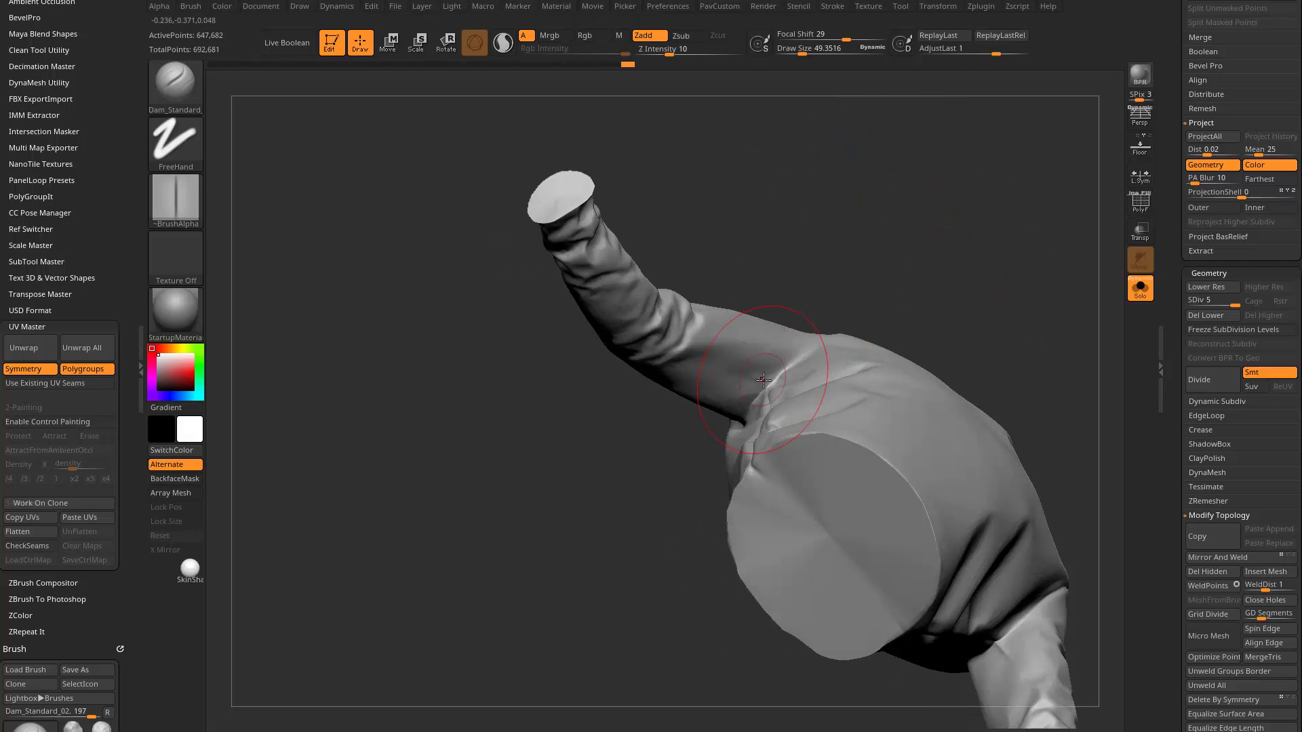
{"action": "right_click_drag", "start_coordinate": [583, 257], "coordinate": [731, 324]}
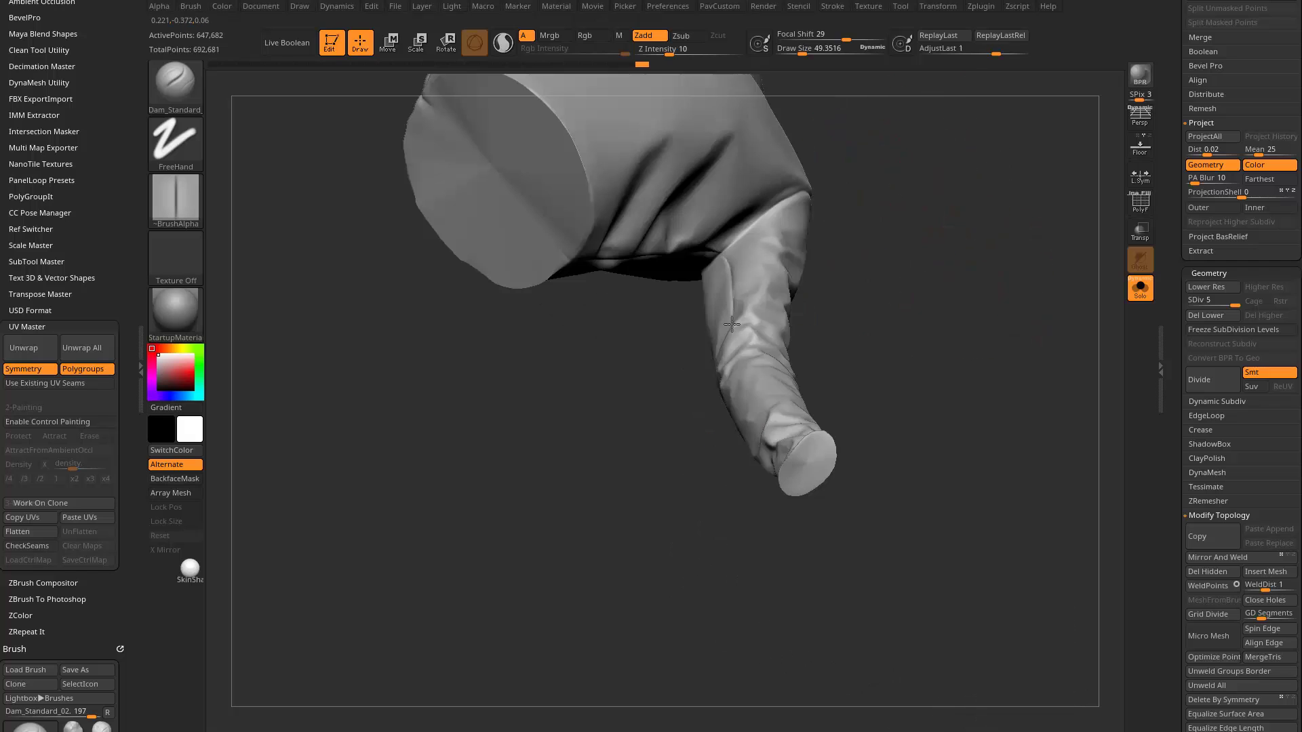
{"action": "mouse_move", "coordinate": [892, 363]}
{"action": "right_mouse_down"}
{"action": "mouse_move", "coordinate": [999, 360]}
{"action": "mouse_move", "coordinate": [1031, 312]}
{"action": "mouse_move", "coordinate": [1035, 224]}
{"action": "mouse_move", "coordinate": [901, 267]}
{"action": "mouse_move", "coordinate": [909, 223]}
{"action": "mouse_move", "coordinate": [939, 304]}
{"action": "right_mouse_up"}
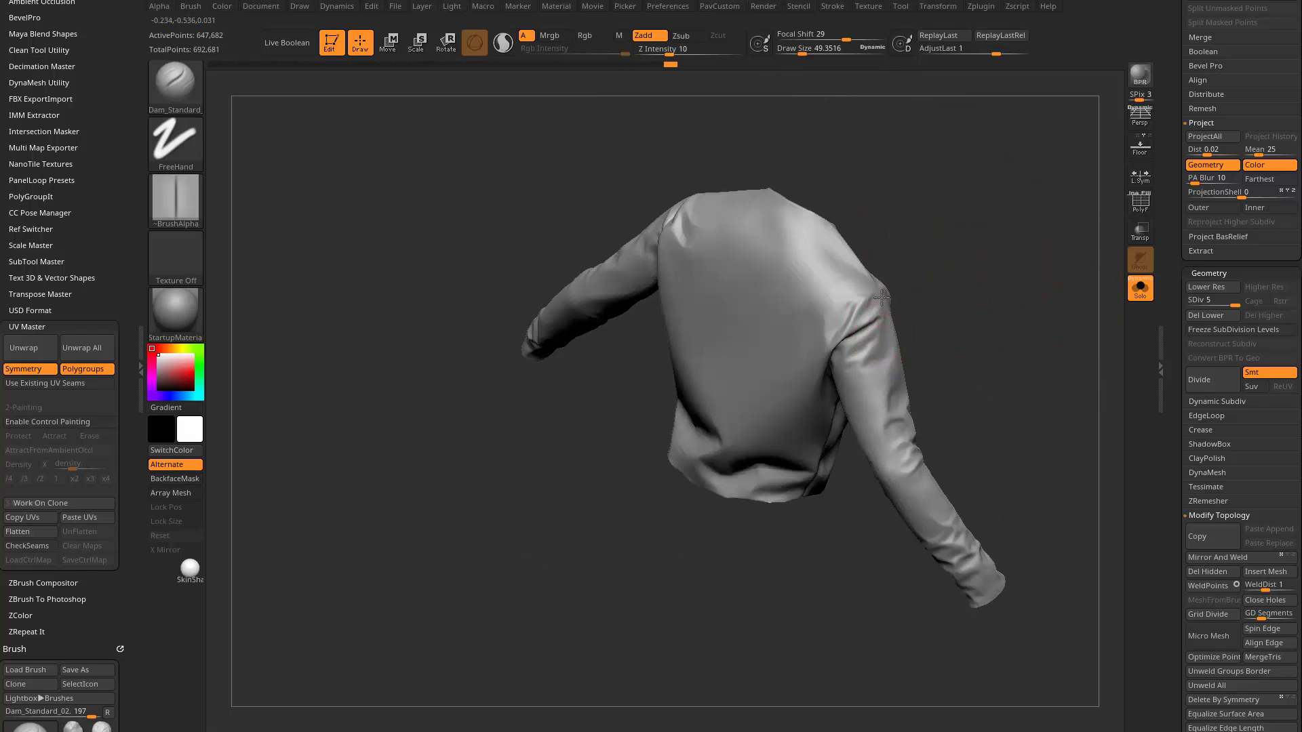
- Carve the armhole seams over the back and front of the right shoulder with the Dam_Standard brush
{"action": "left_click_drag", "start_coordinate": [881, 309], "coordinate": [847, 333]}
{"action": "right_click_drag", "start_coordinate": [949, 326], "coordinate": [943, 251]}
{"action": "left_click_drag", "start_coordinate": [855, 298], "coordinate": [836, 317]}
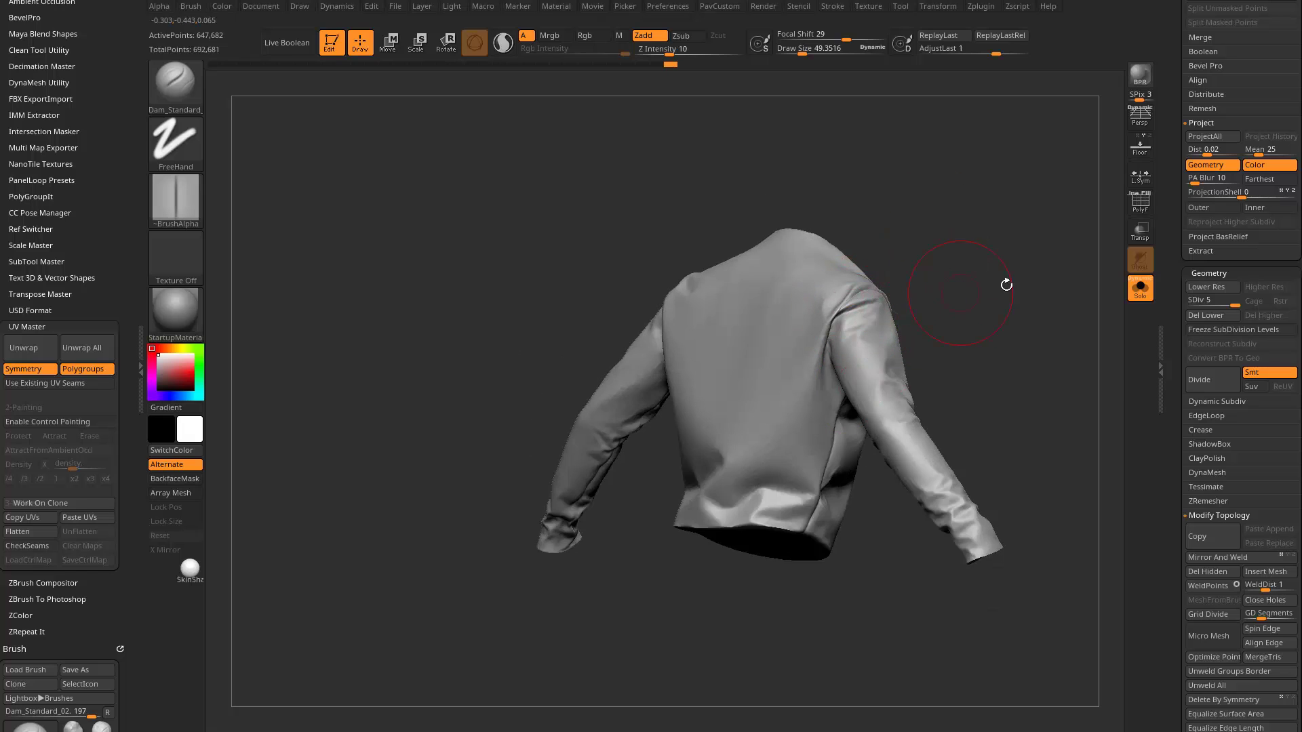
{"action": "right_click_drag", "start_coordinate": [1006, 284], "coordinate": [888, 288]}
{"action": "right_click_drag", "start_coordinate": [831, 464], "coordinate": [895, 312]}
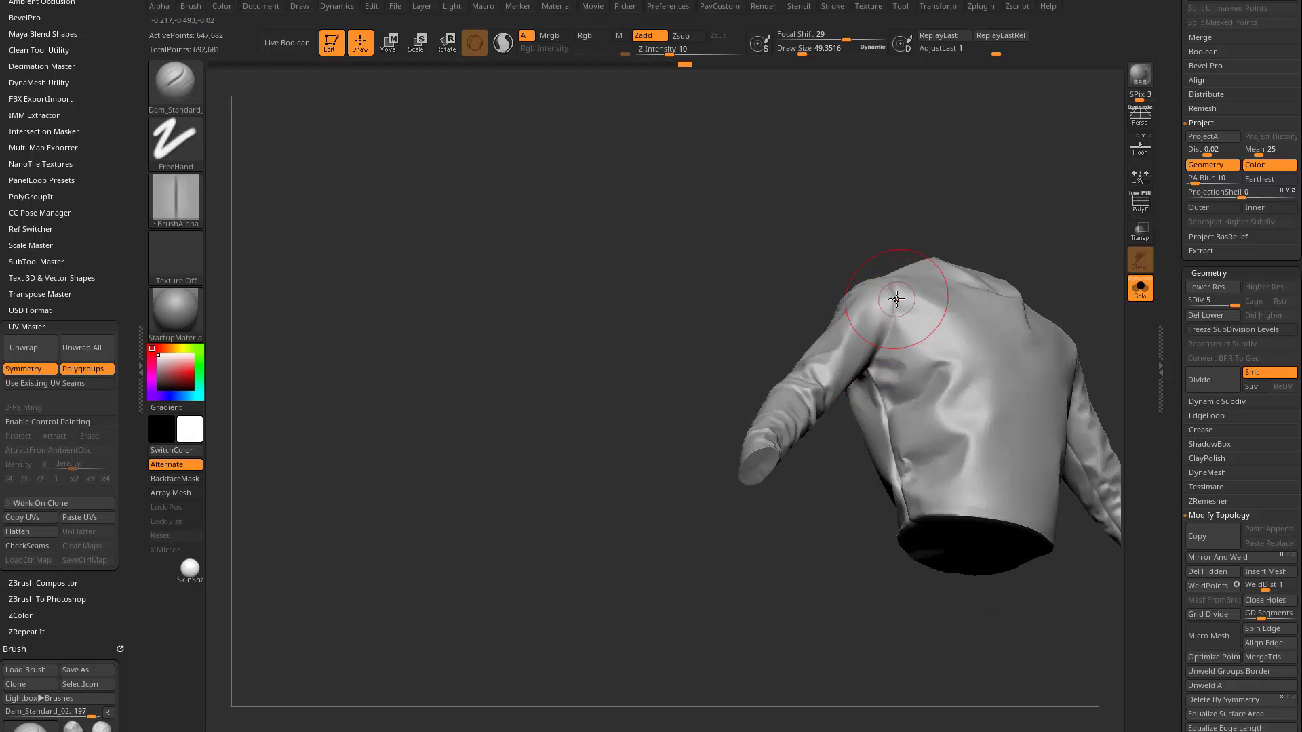
{"action": "right_click_drag", "start_coordinate": [875, 372], "coordinate": [753, 223]}
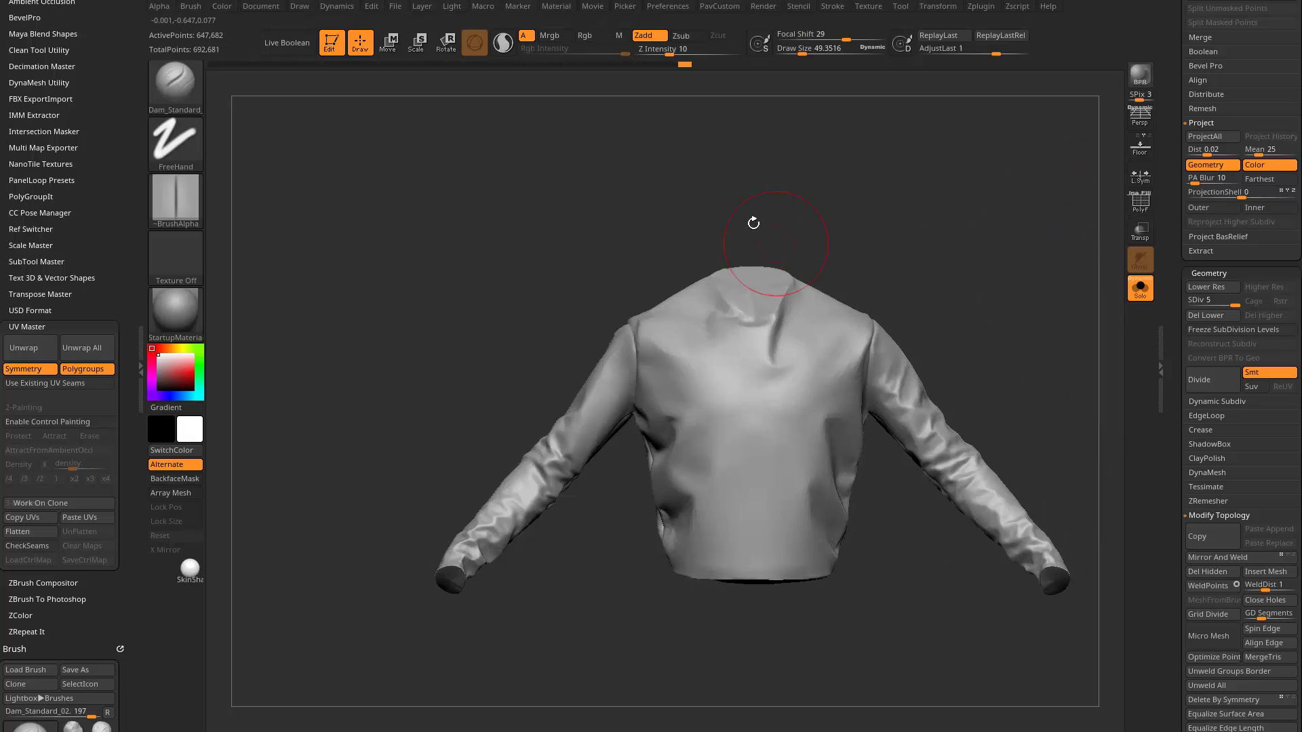
- Turn off Solo to show the whole character and examine the shirt's fit and folds on the body from several angles
{"action": "left_click", "coordinate": [1139, 288]}
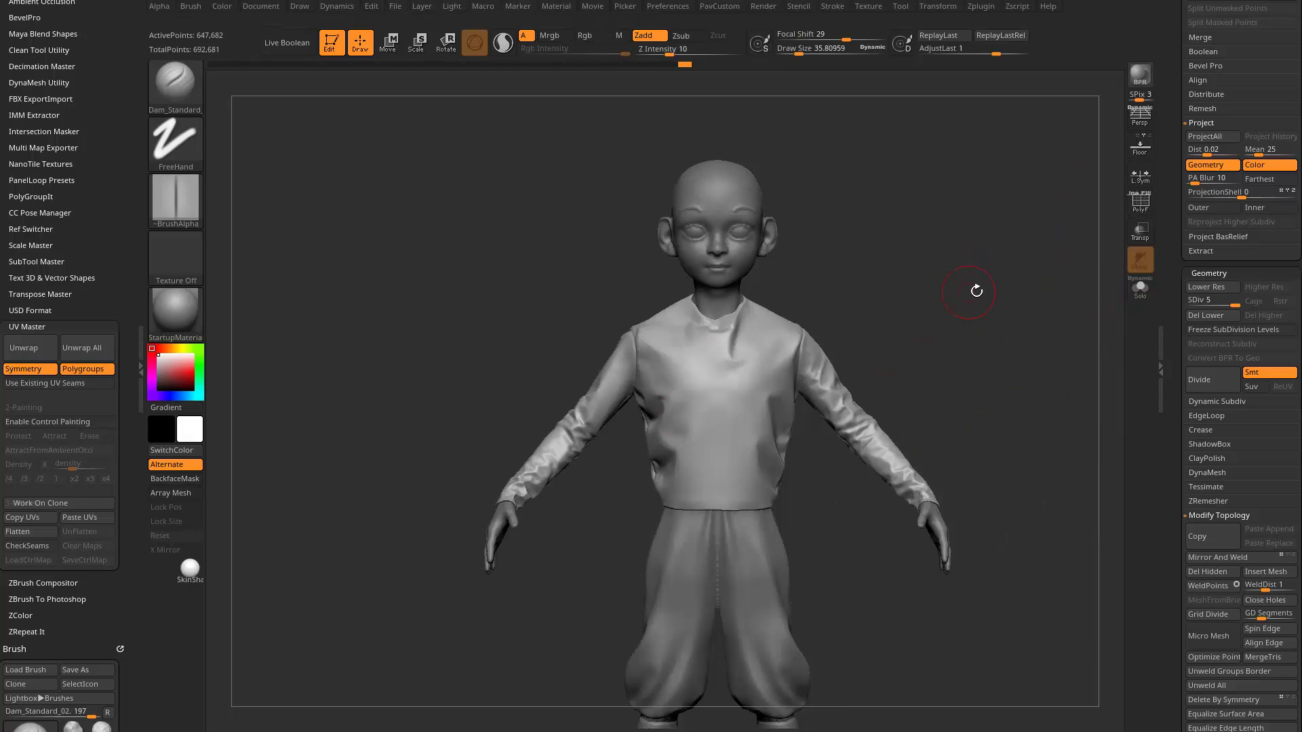
{"action": "right_click_drag", "start_coordinate": [898, 285], "coordinate": [961, 316]}
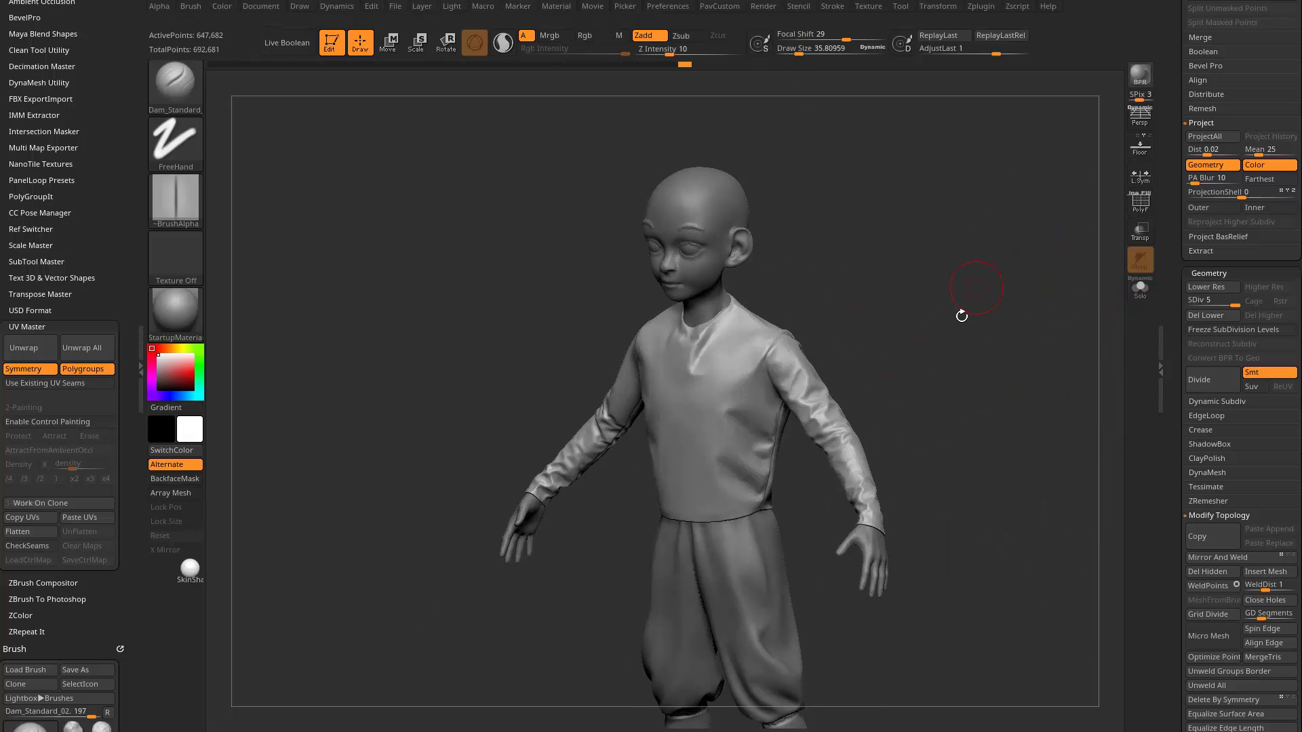
{"action": "left_click_drag", "start_coordinate": [1174, 242], "coordinate": [1156, 519]}
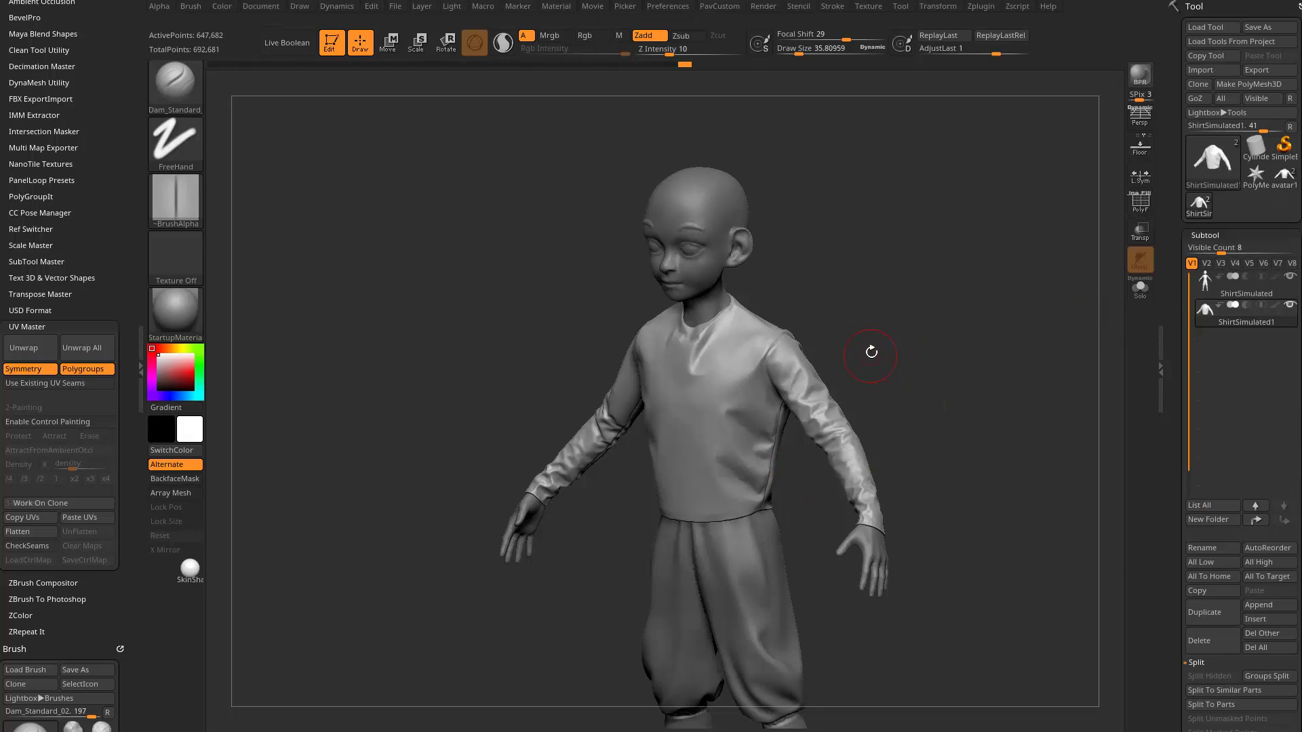
{"action": "right_click_drag", "start_coordinate": [872, 352], "coordinate": [950, 416]}
{"action": "right_click_drag", "start_coordinate": [990, 459], "coordinate": [993, 360]}
{"action": "right_click_drag", "start_coordinate": [823, 326], "coordinate": [960, 338]}
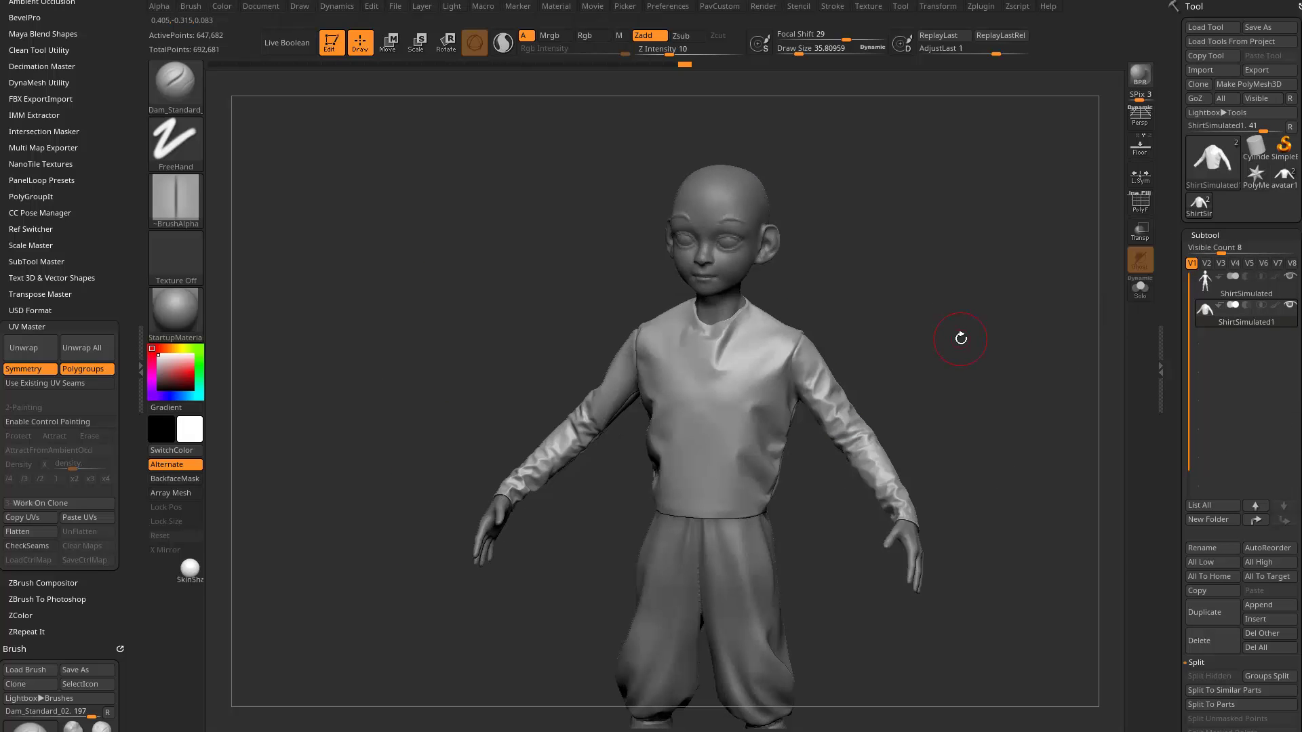